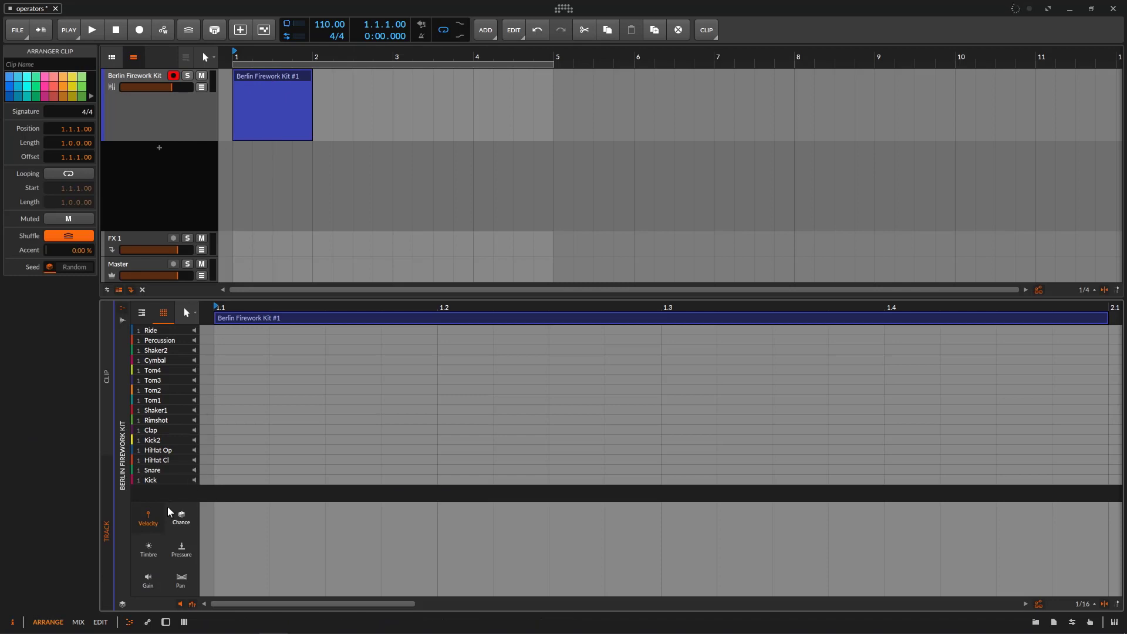
# Step: Audition the Kick, Snare and hi-hat sounds of the Berlin Firework Kit from the drum note lanes
pyautogui.click(194, 479)
pyautogui.click(195, 470)
pyautogui.click(194, 447)
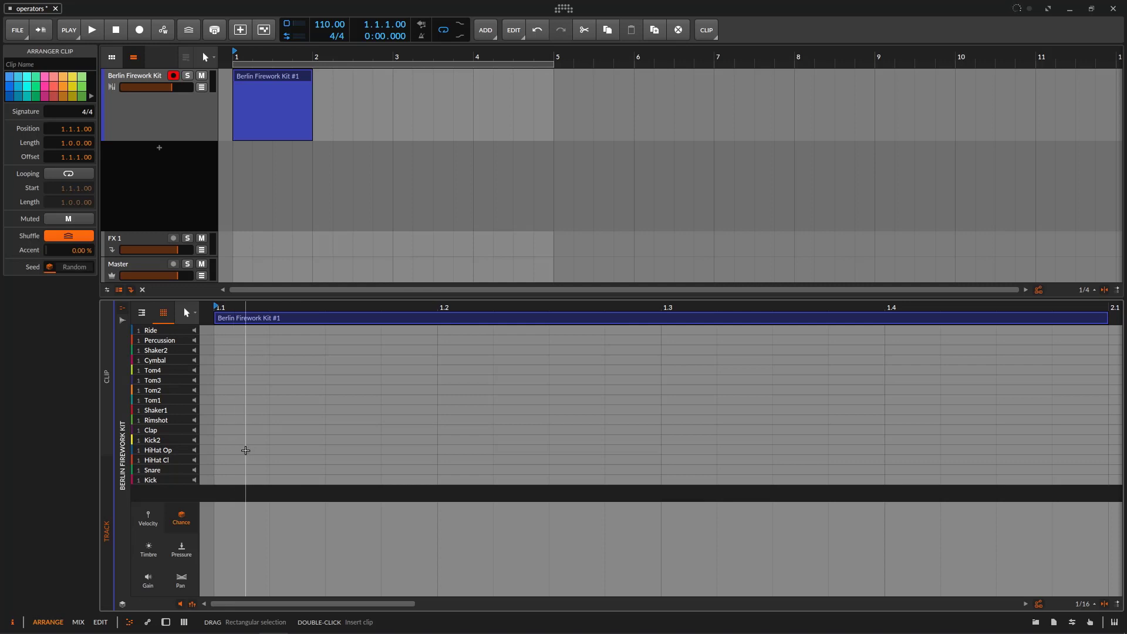
# Step: Insert four 1/16 HiHat Op notes in the clip, one on each beat at 1.1, 1.2, 1.3 and 1.4
pyautogui.doubleClick(238, 450)
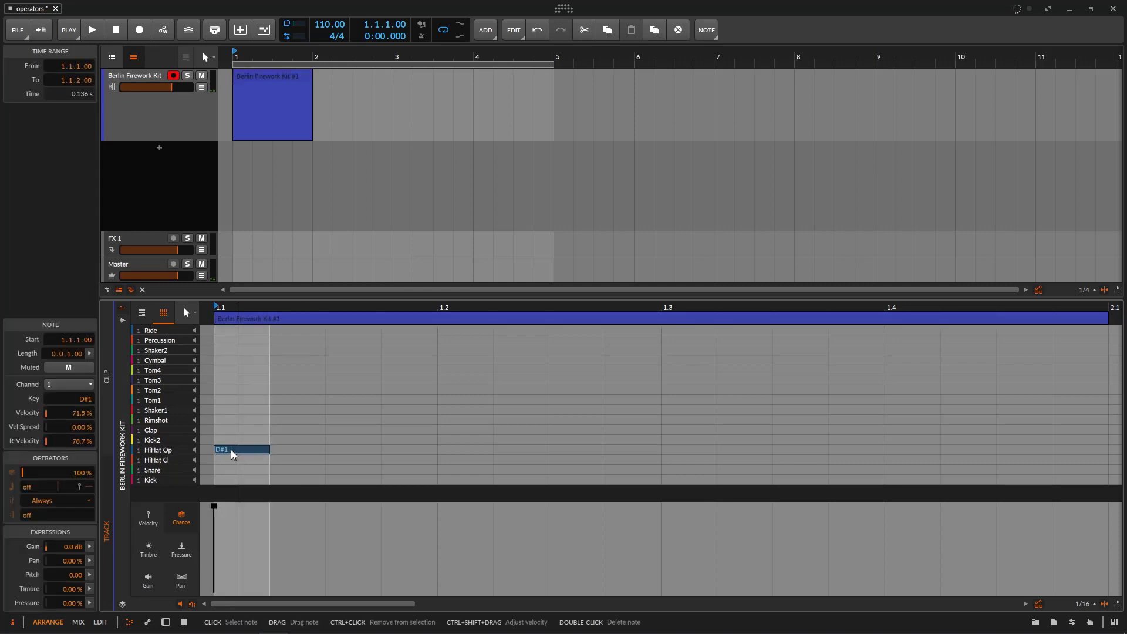
pyautogui.doubleClick(448, 451)
pyautogui.doubleClick(680, 450)
pyautogui.doubleClick(919, 451)
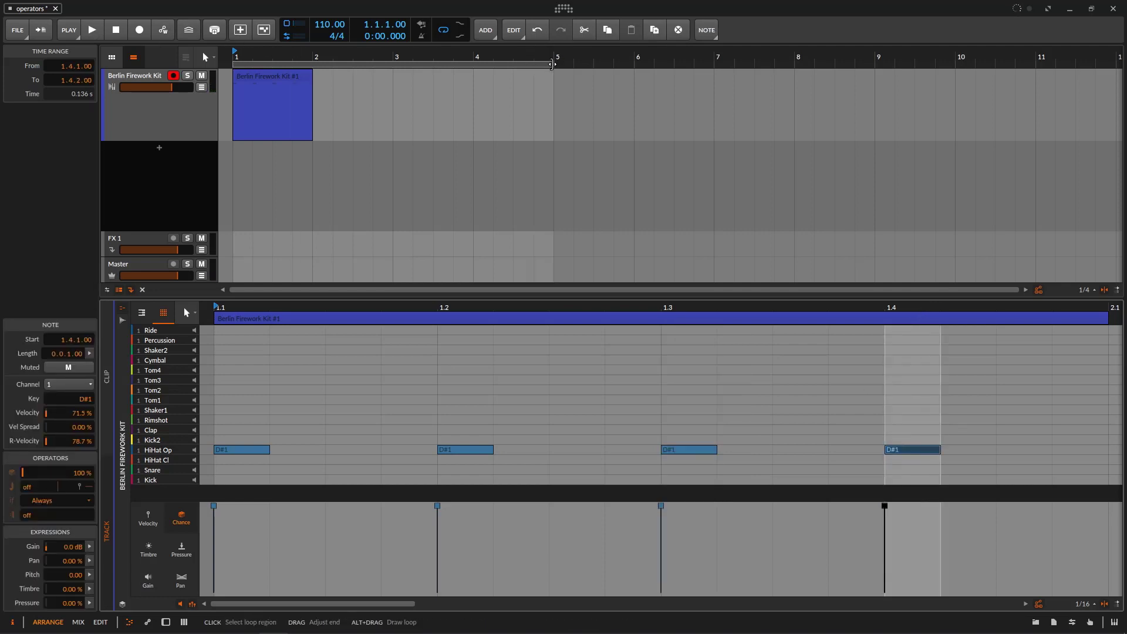
# Step: Shorten the arranger loop to the first bar and start looped playback with a taller note editor
pyautogui.moveTo(551, 65); pyautogui.dragTo(312, 65)
pyautogui.click(92, 30)
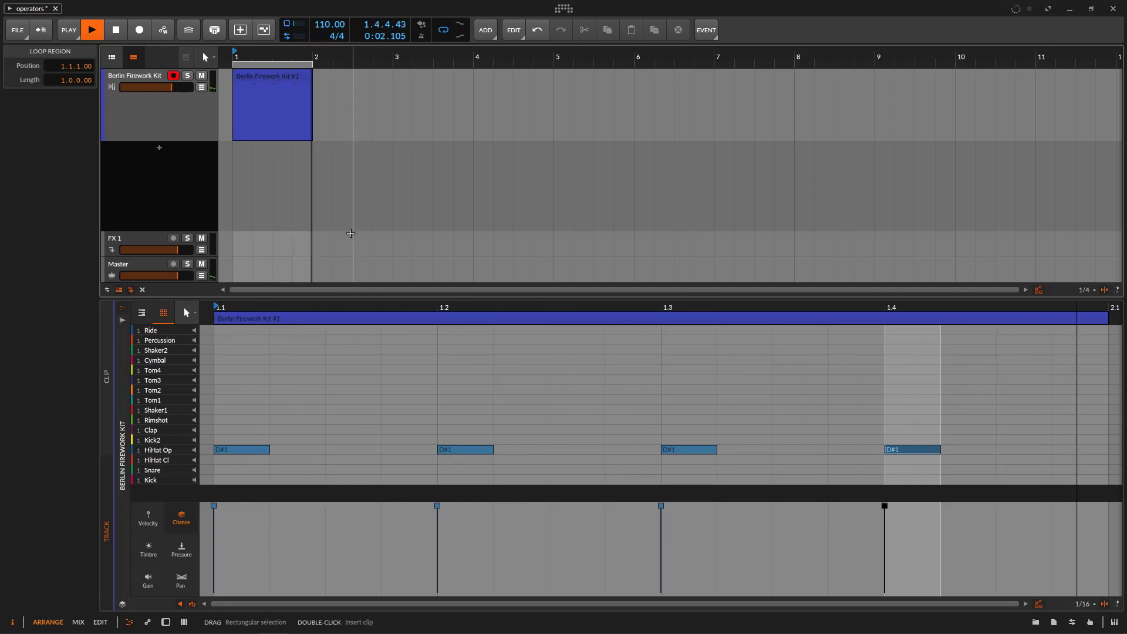
pyautogui.moveTo(395, 298); pyautogui.dragTo(395, 224)
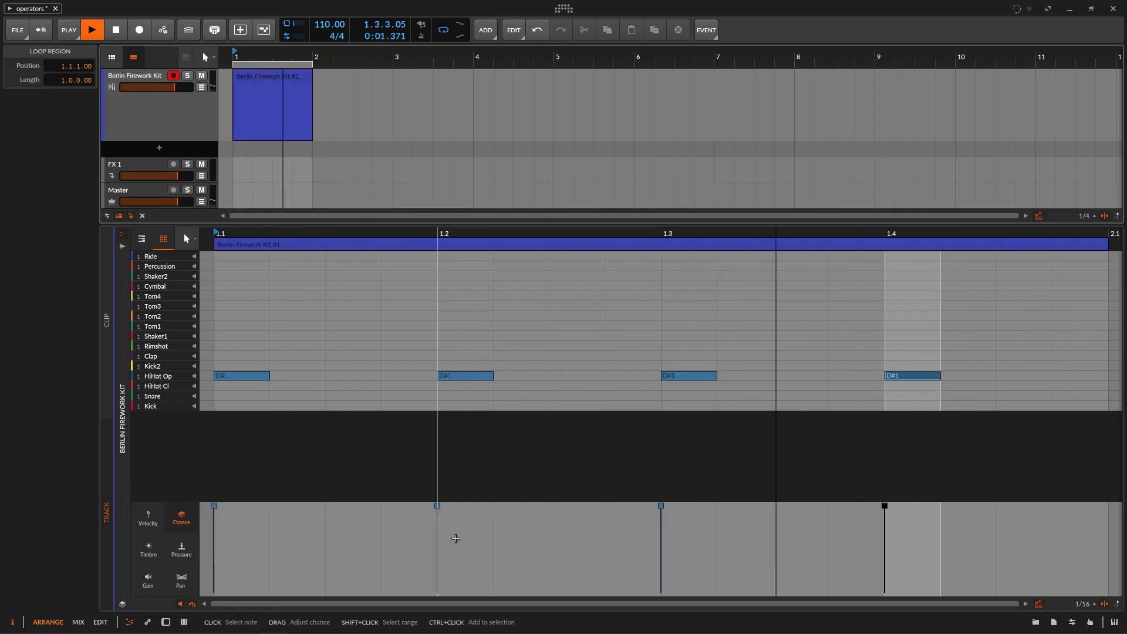
# Step: Inspect the note and operator settings of the HiHat Op notes, one at a time and with all four selected
pyautogui.click(240, 377)
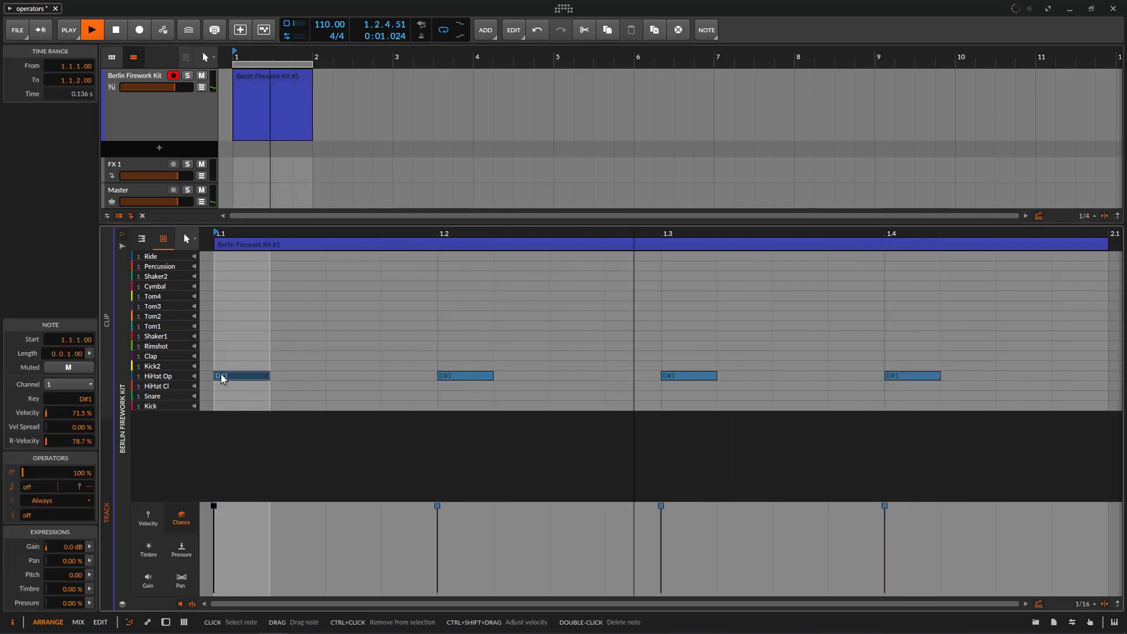
pyautogui.click(448, 376)
pyautogui.click(681, 378)
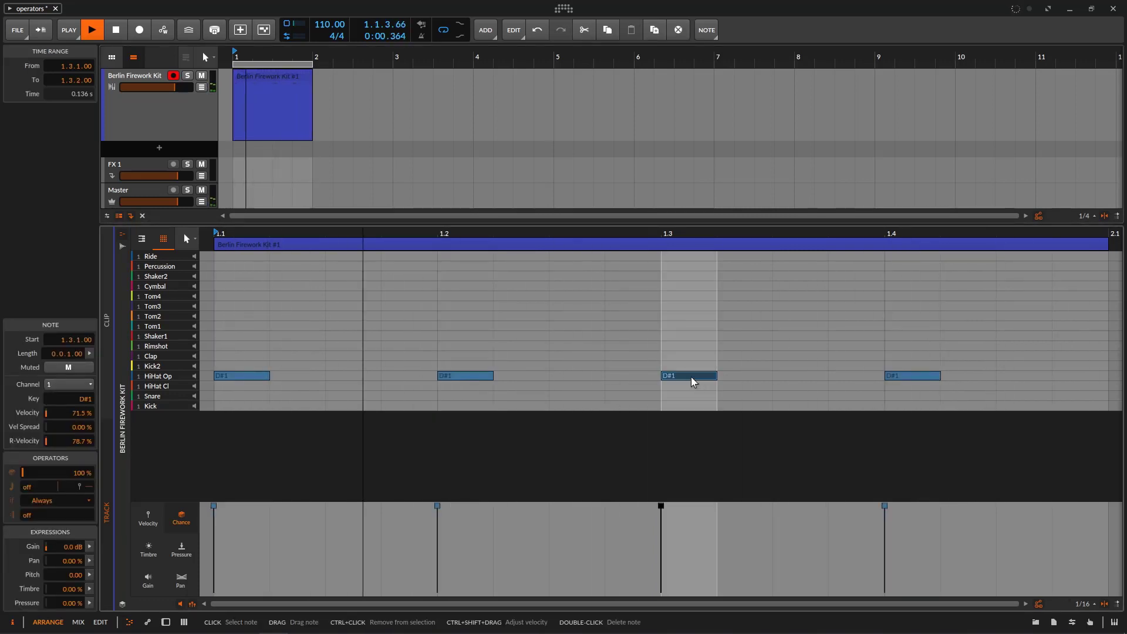
pyautogui.click(222, 377)
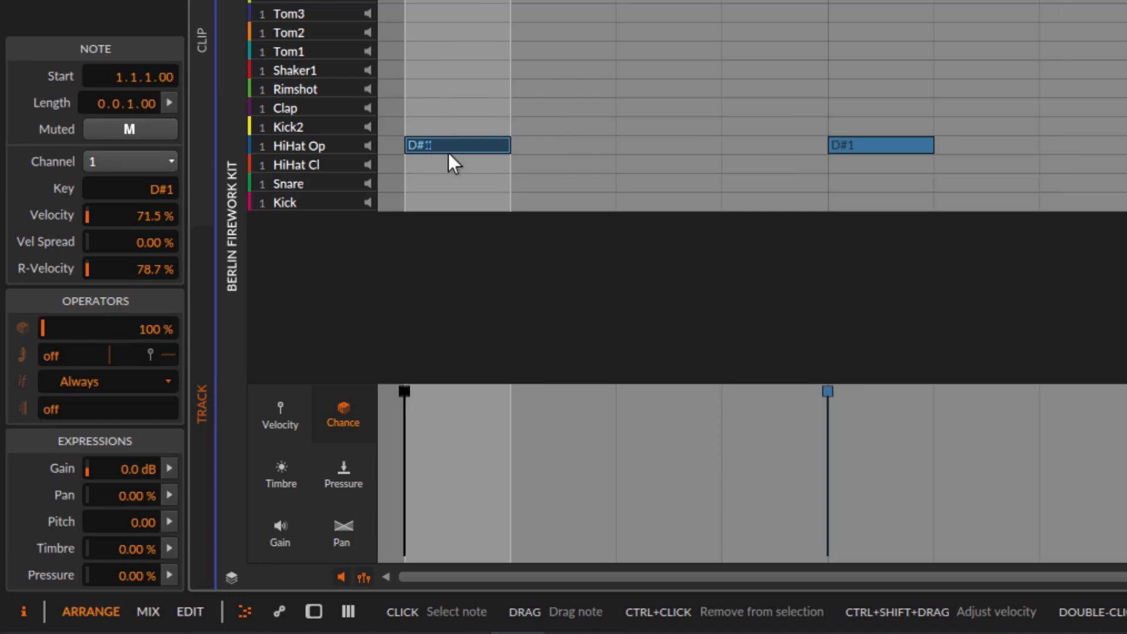
pyautogui.moveTo(421, 36); pyautogui.dragTo(983, 399)
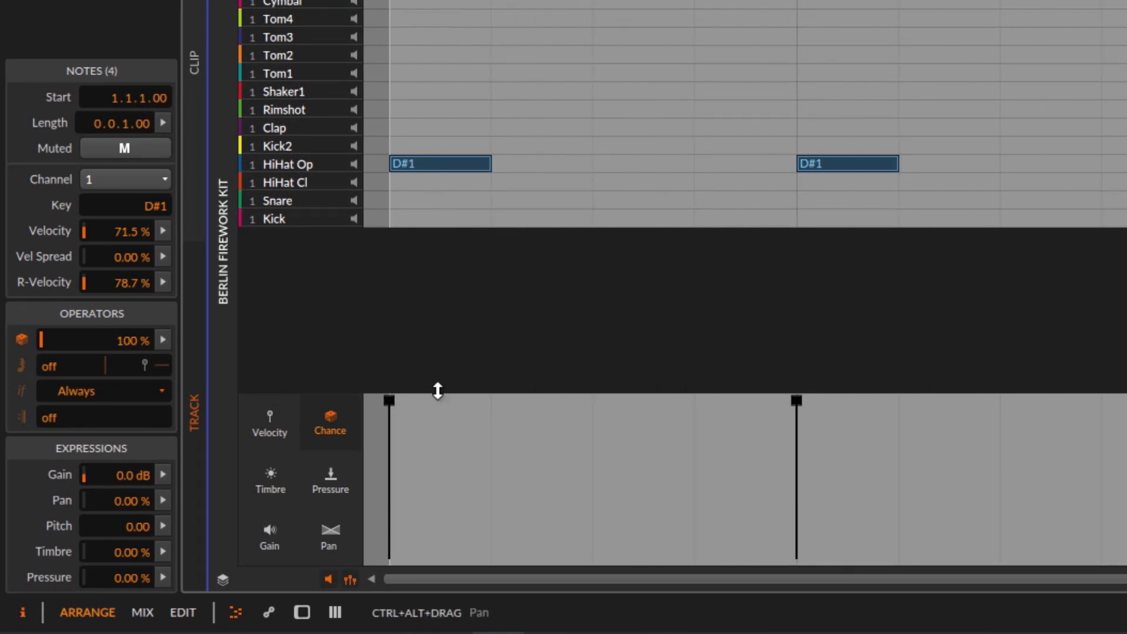
pyautogui.click(450, 113)
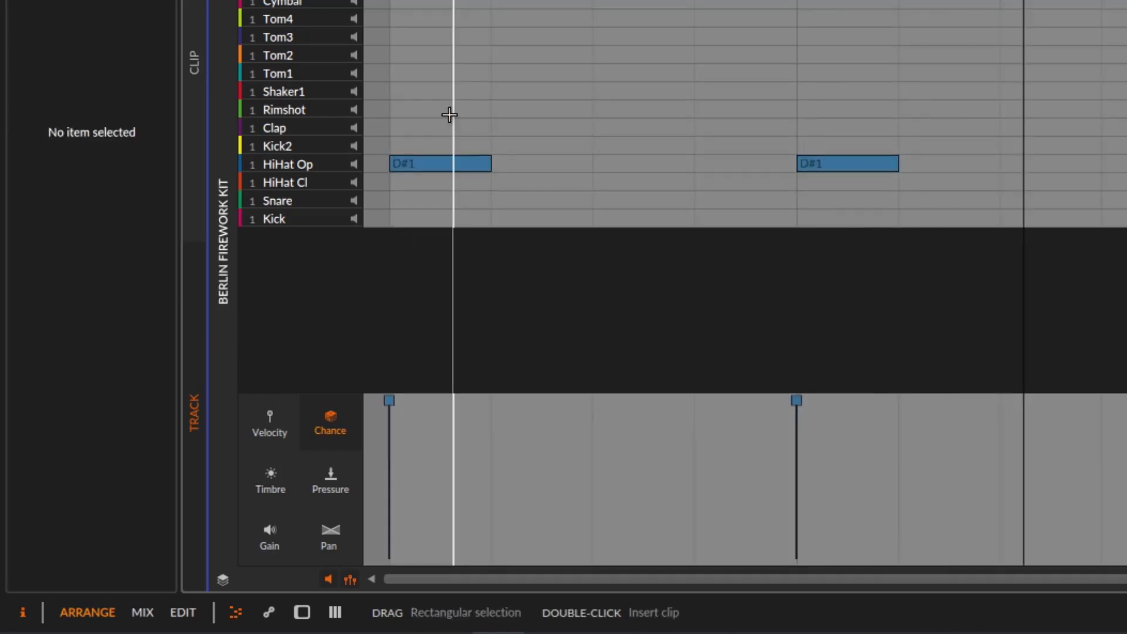
# Step: Set the chance of all four HiHat Op notes to 0%
pyautogui.click(437, 166)
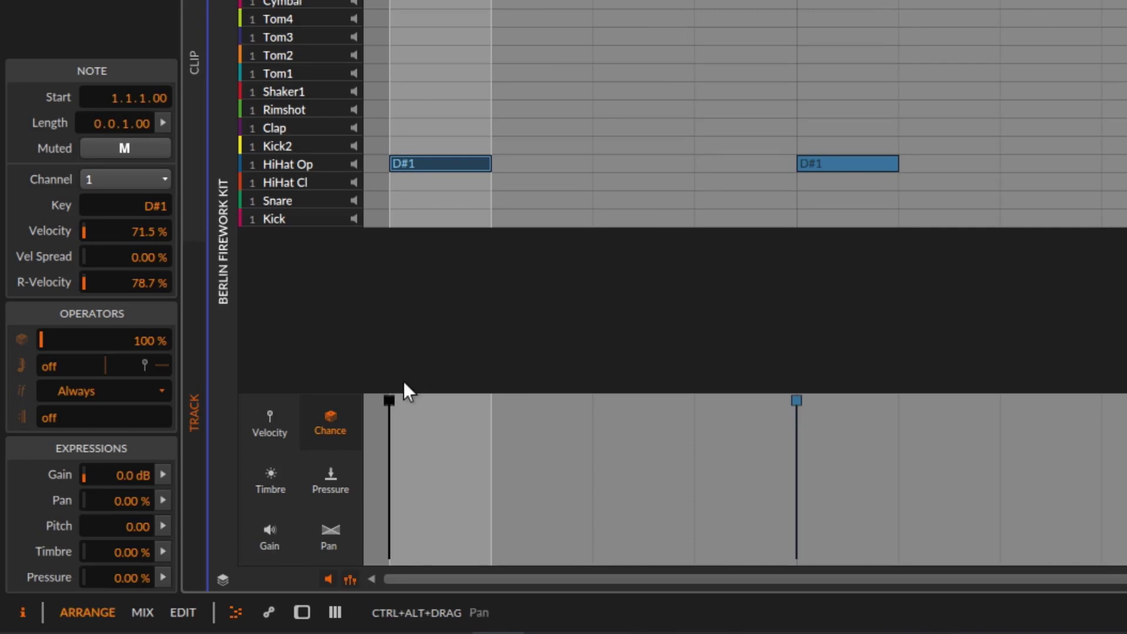
pyautogui.moveTo(391, 400); pyautogui.dragTo(390, 561)
pyautogui.moveTo(794, 396); pyautogui.dragTo(796, 574)
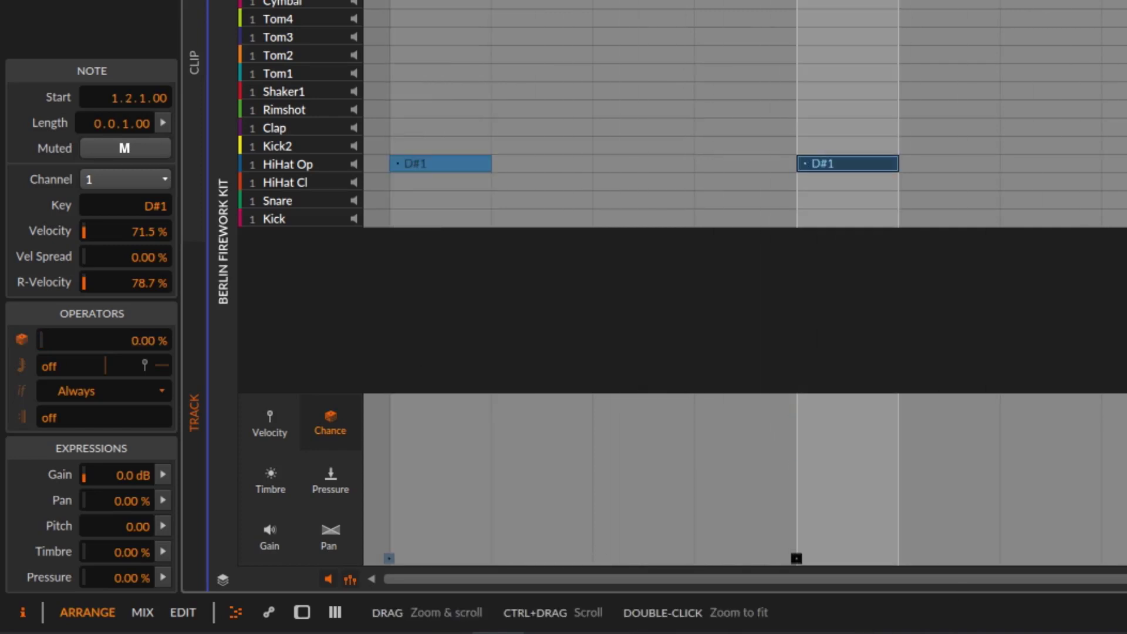
pyautogui.moveTo(864, 468); pyautogui.dragTo(864, 581)
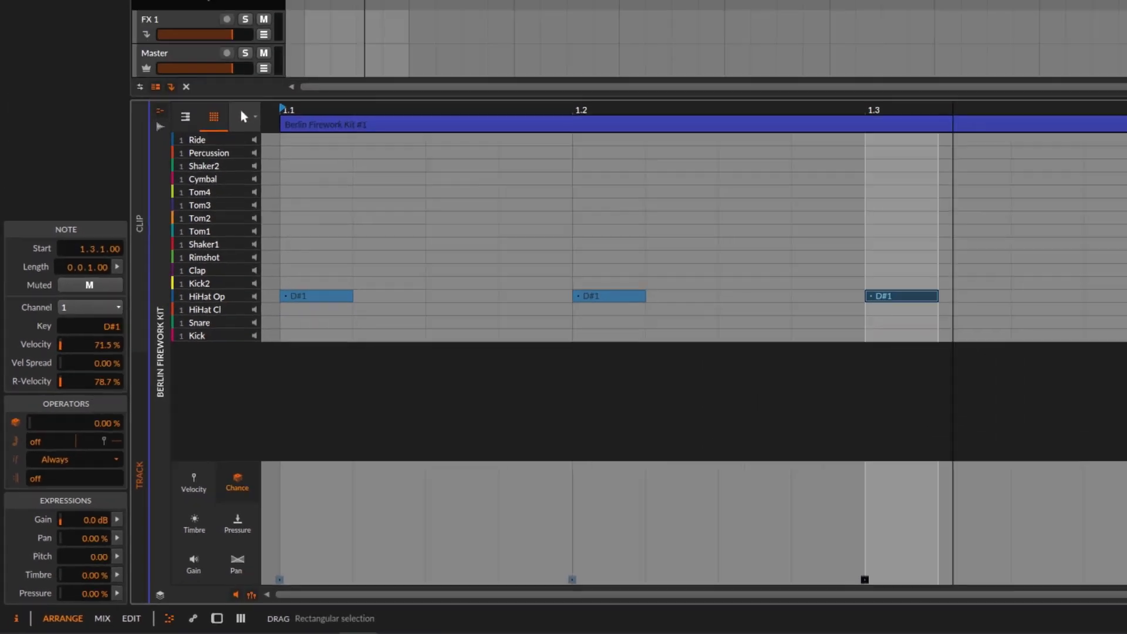
pyautogui.moveTo(884, 506); pyautogui.dragTo(889, 625)
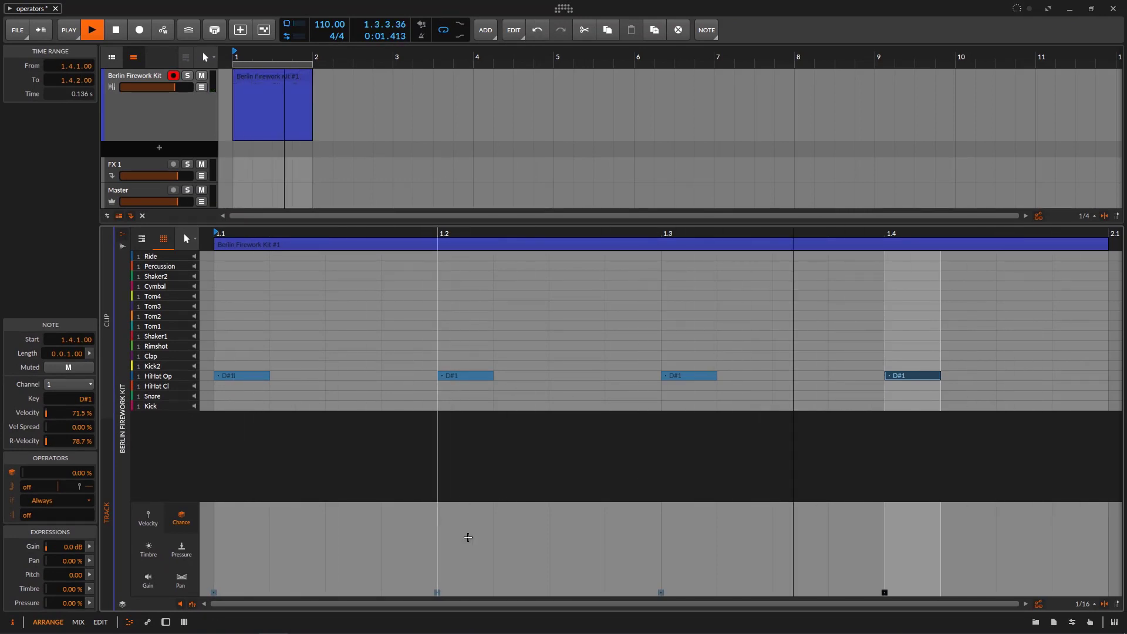
# Step: Set the HiHat Op notes' chance to 100% at 1.1, 62.5% at 1.2, 77.0% at 1.3 and about 69.7% at 1.4
pyautogui.click(435, 593)
pyautogui.moveTo(435, 592); pyautogui.dragTo(438, 538)
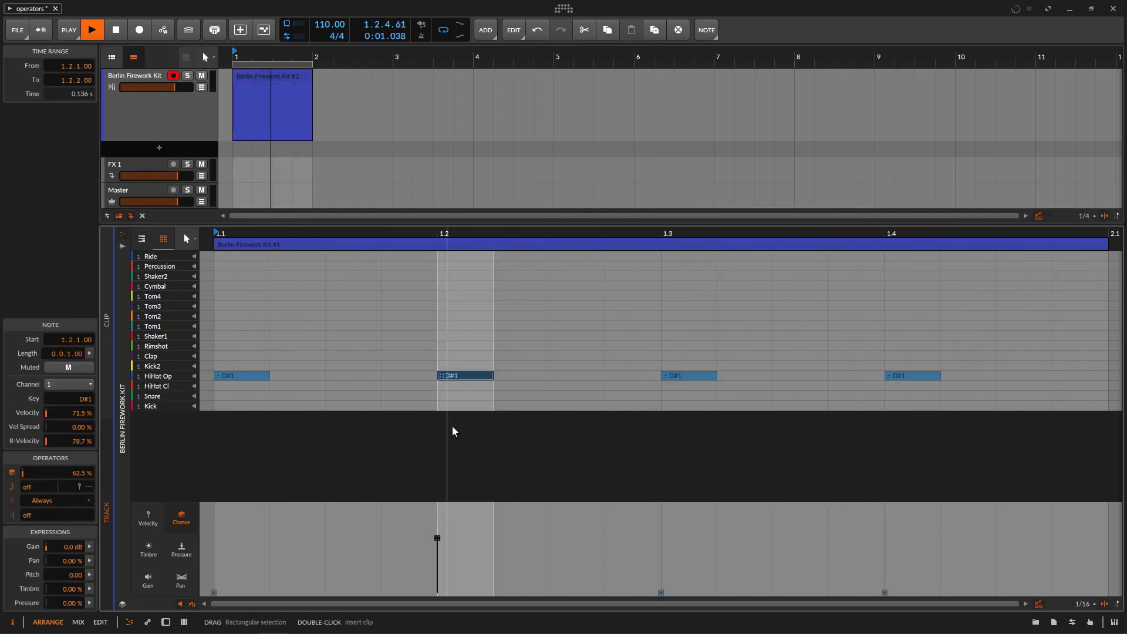
pyautogui.click(662, 591)
pyautogui.moveTo(663, 591); pyautogui.dragTo(663, 525)
pyautogui.click(884, 588)
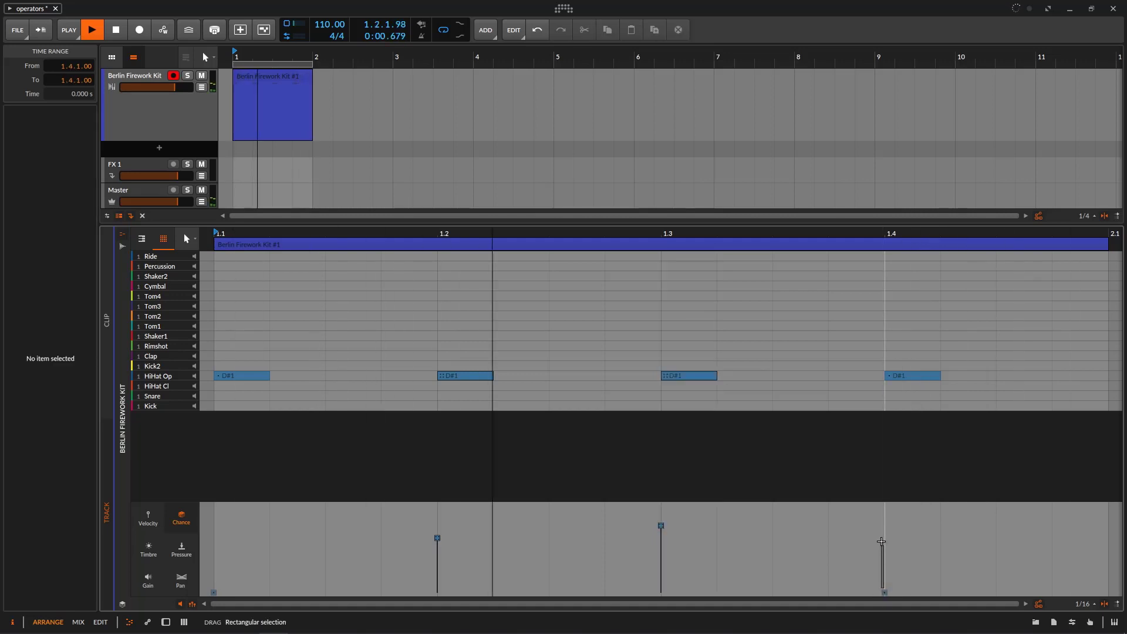
pyautogui.click(885, 589)
pyautogui.moveTo(885, 585); pyautogui.dragTo(885, 531)
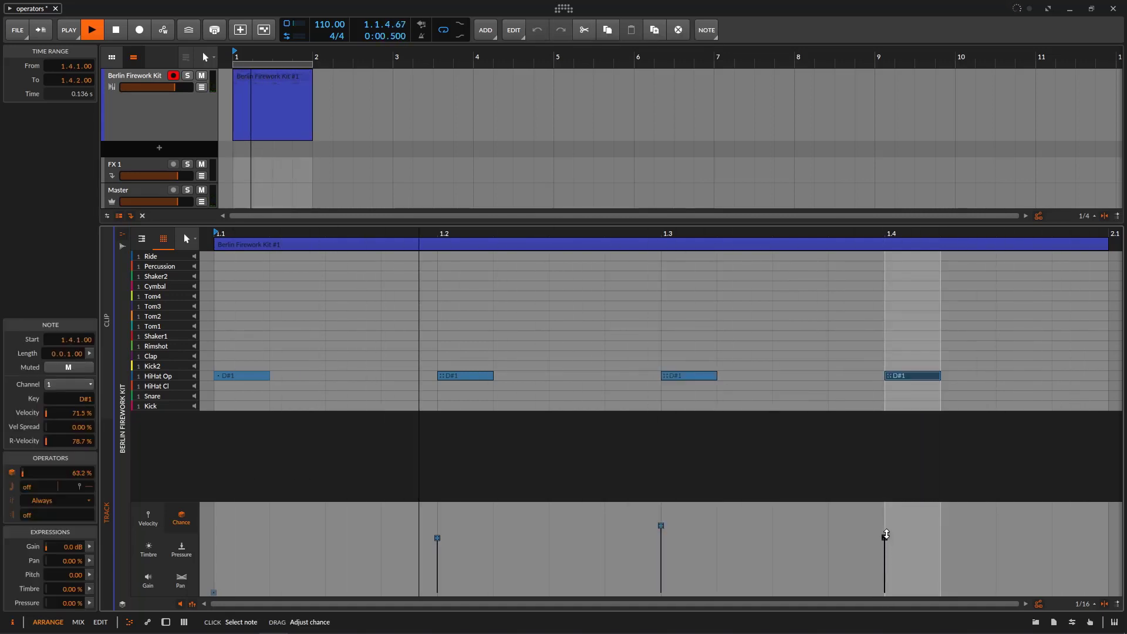
pyautogui.moveTo(213, 592); pyautogui.dragTo(224, 473)
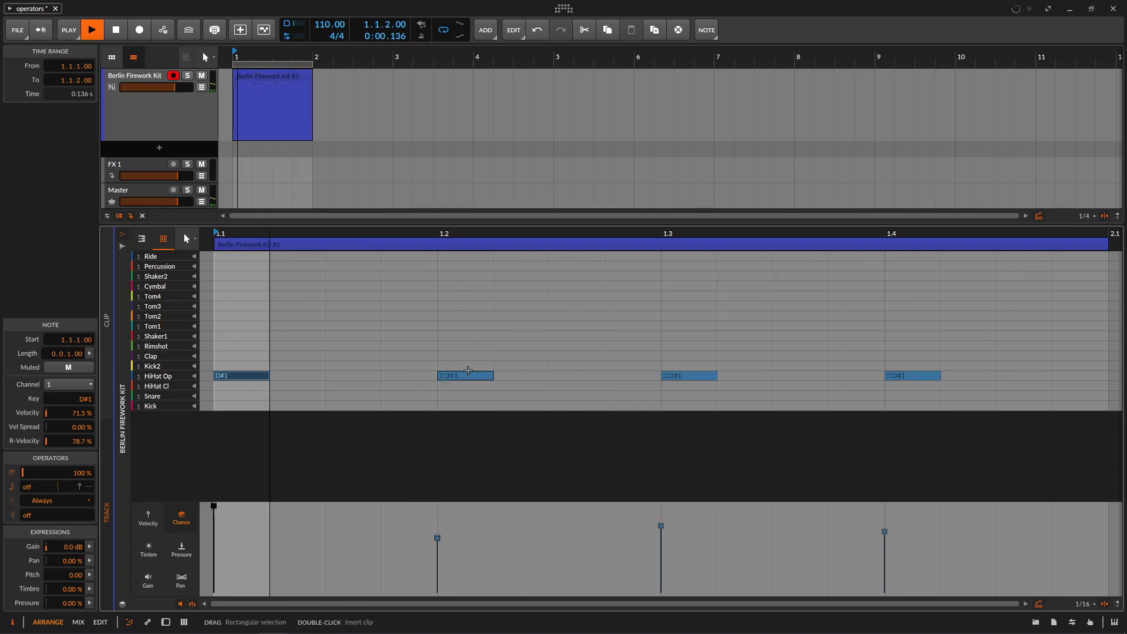
# Step: Lower the chance of the note at 1.3 to a little under half, set the 1.4 note's chance to 56.2%, and stop playback
pyautogui.click(452, 376)
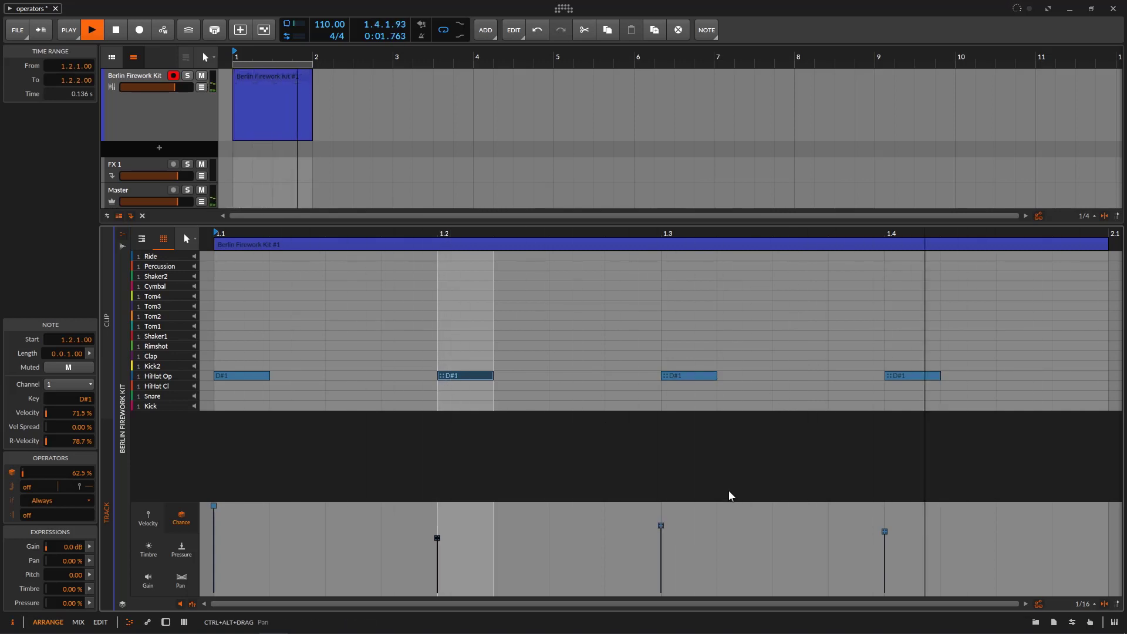
pyautogui.click(661, 525)
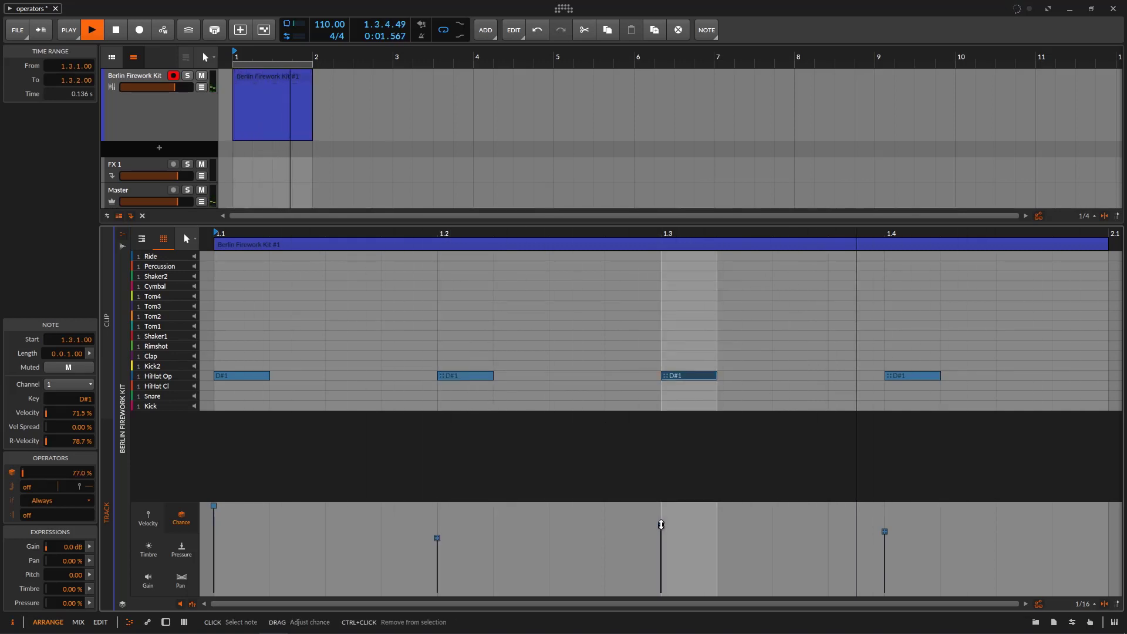
pyautogui.moveTo(661, 525); pyautogui.dragTo(660, 556)
pyautogui.click(904, 381)
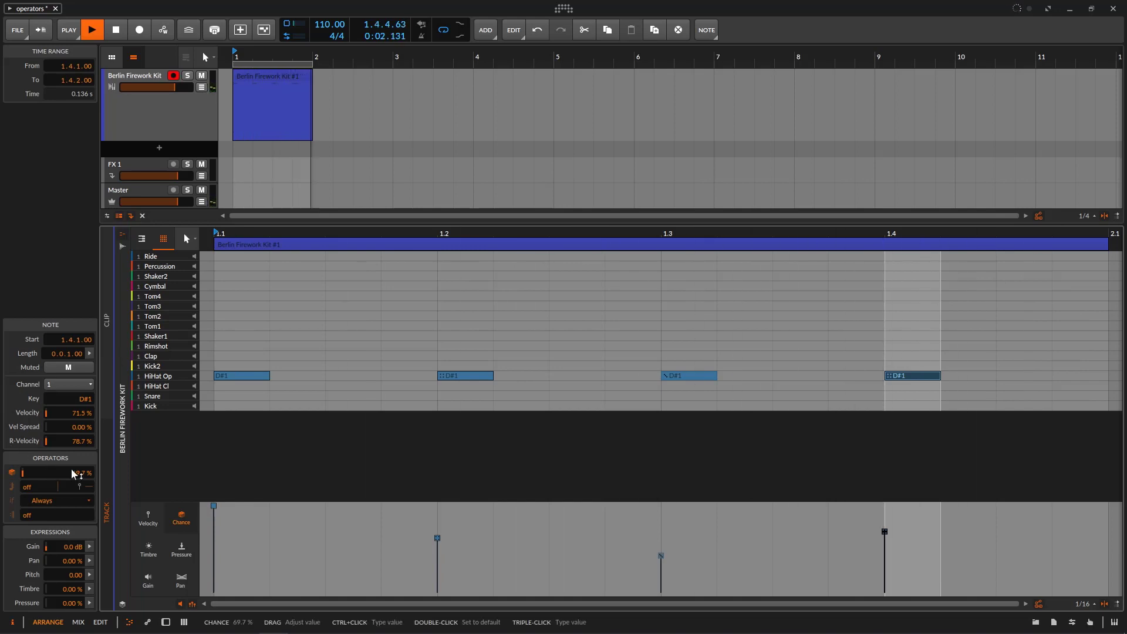
pyautogui.moveTo(82, 472)
pyautogui.mouseDown()
pyautogui.moveTo(82, 456)
pyautogui.moveTo(82, 482)
pyautogui.moveTo(82, 440)
pyautogui.moveTo(81, 487)
pyautogui.mouseUp()
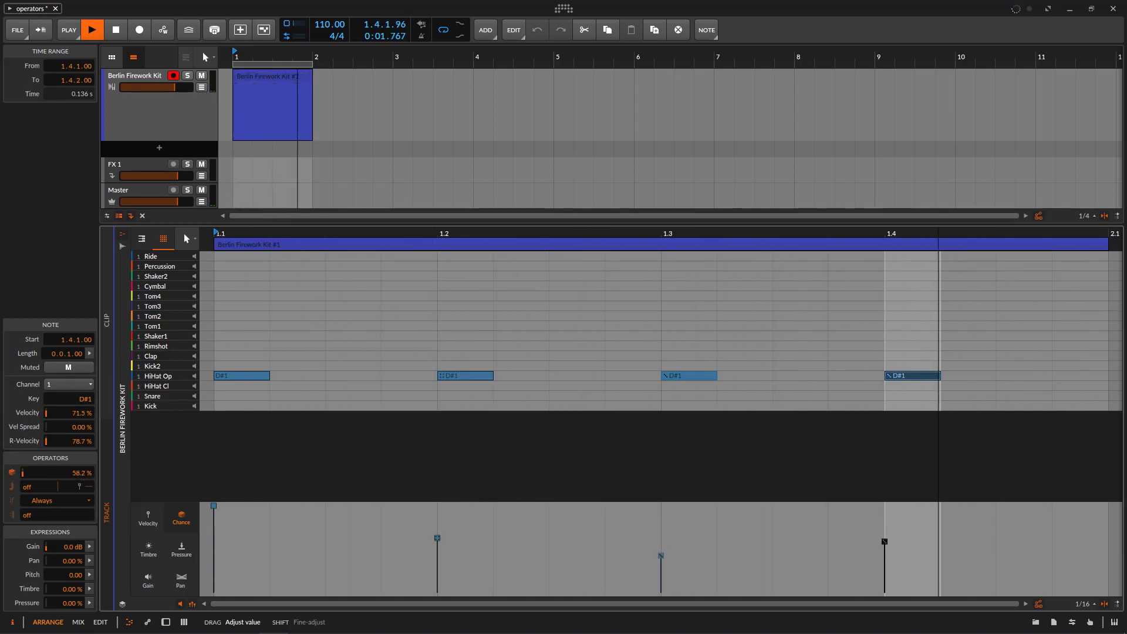
pyautogui.press('space')
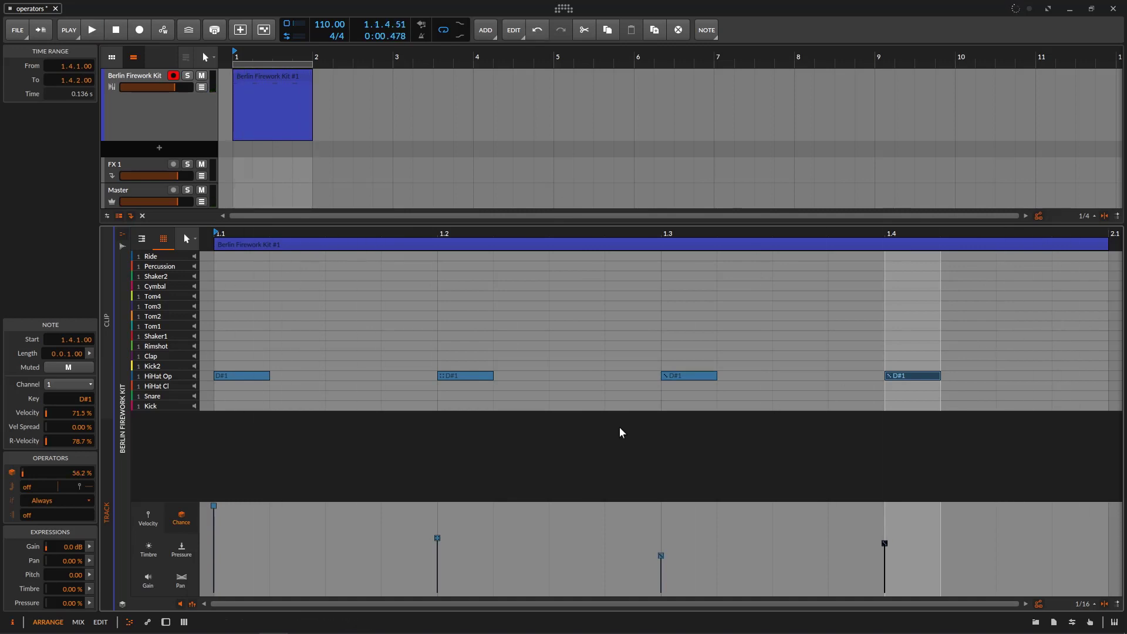
# Step: Select all four HiHat Op notes and adjust their chance together to a mean of 66.0%
pyautogui.moveTo(971, 333); pyautogui.dragTo(237, 396)
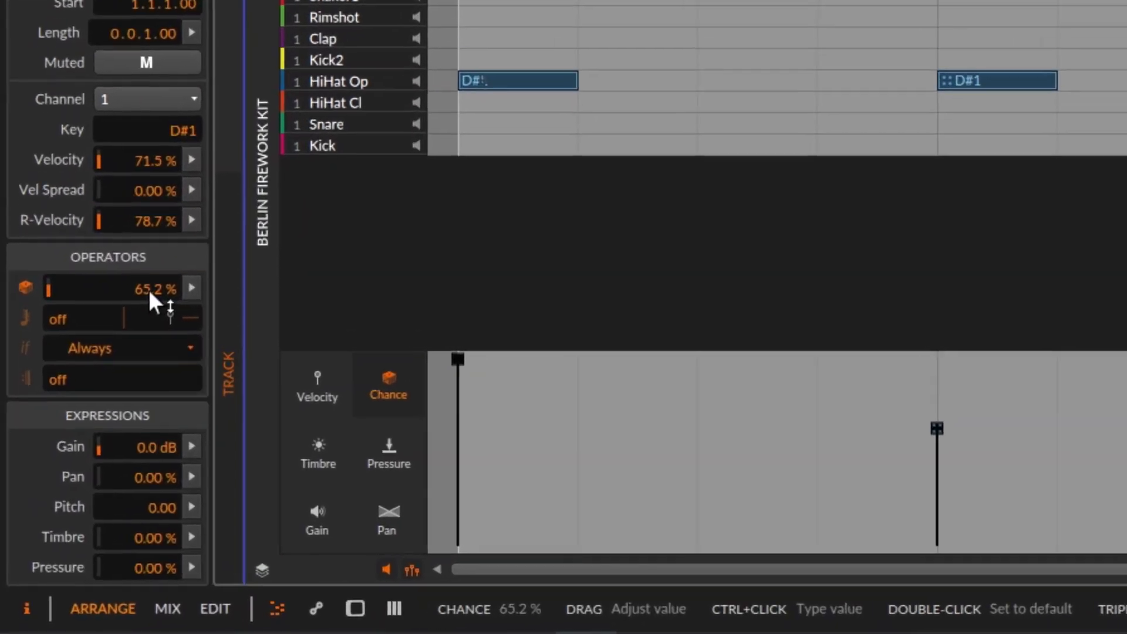
pyautogui.moveTo(79, 473); pyautogui.dragTo(79, 485)
pyautogui.moveTo(169, 287); pyautogui.dragTo(169, 234)
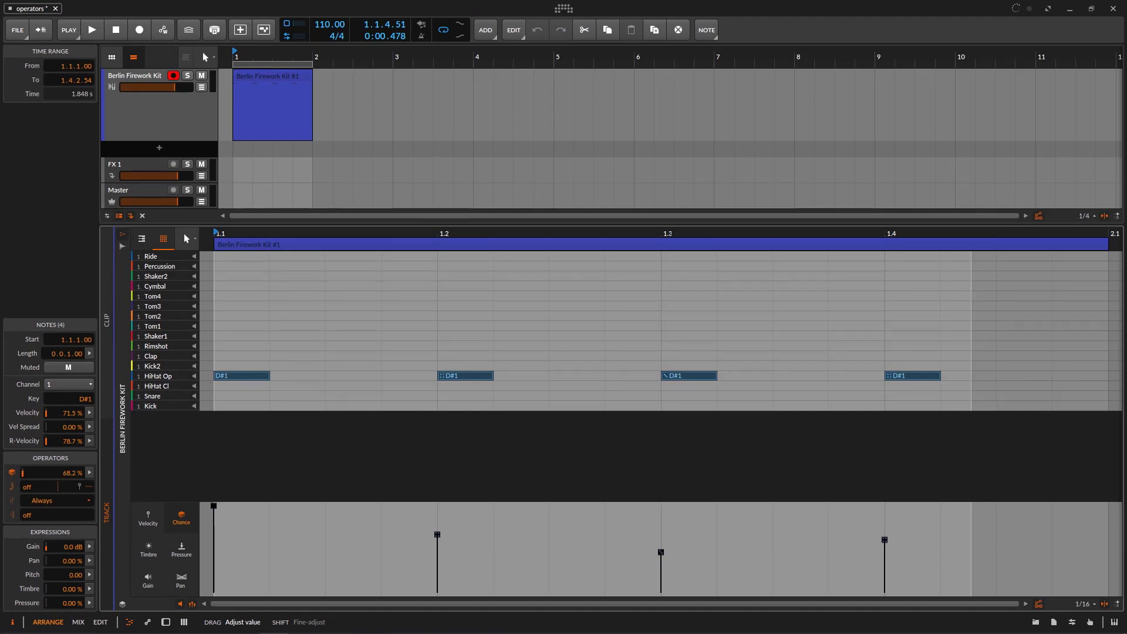
pyautogui.moveTo(78, 473); pyautogui.dragTo(77, 477)
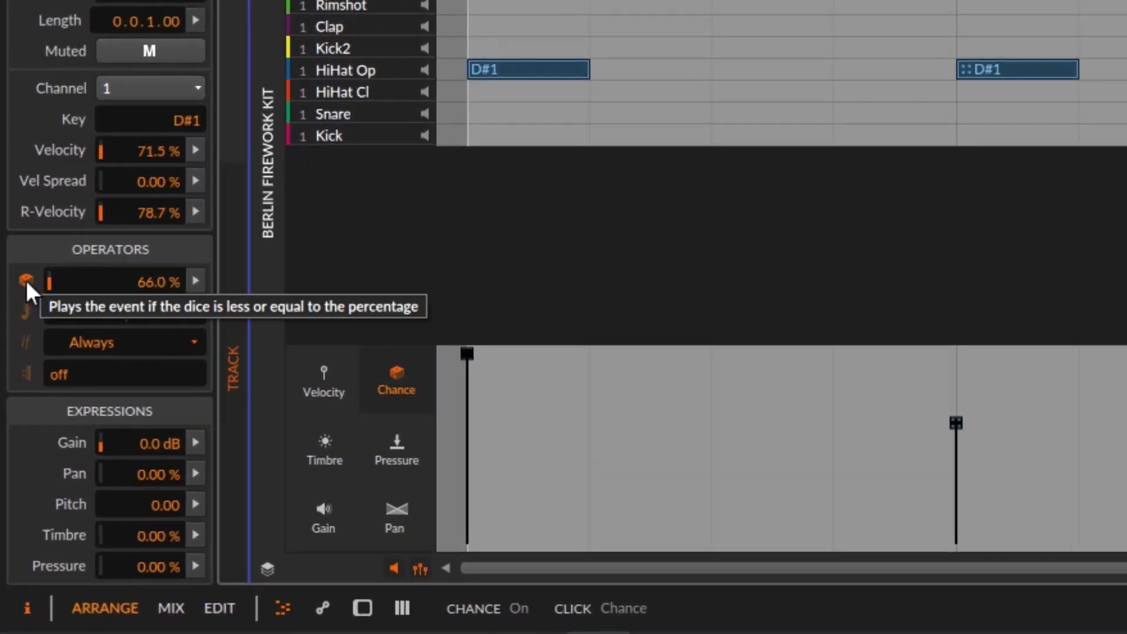
# Step: Switch the selected notes' Chance operator off and back on, and view its value histogram
pyautogui.click(26, 280)
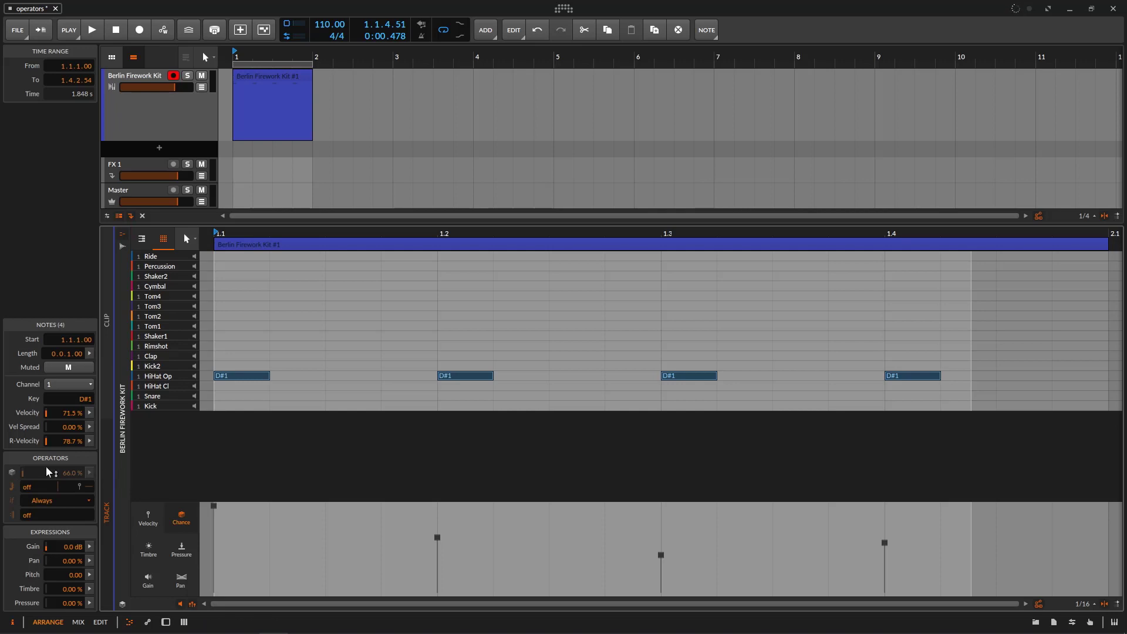
pyautogui.click(12, 471)
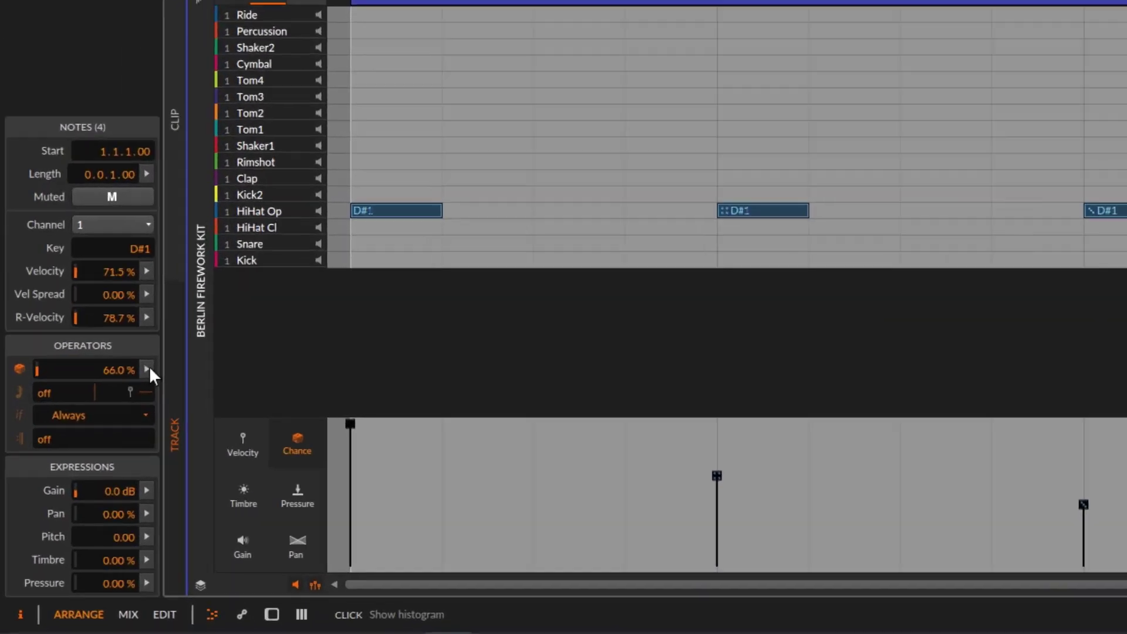
pyautogui.click(89, 472)
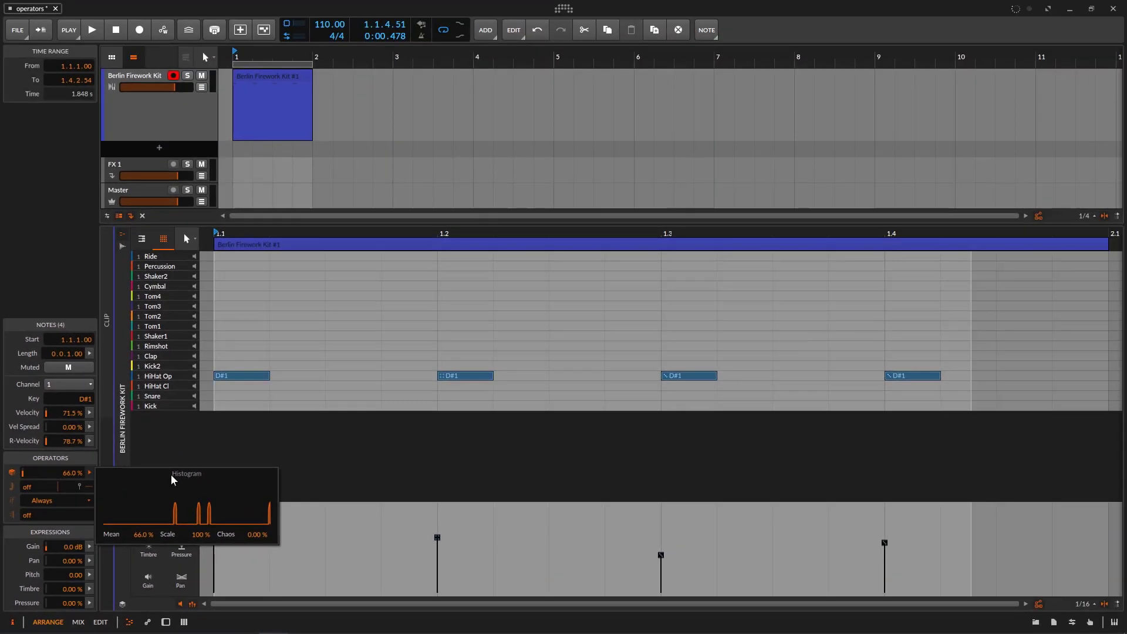
pyautogui.click(278, 434)
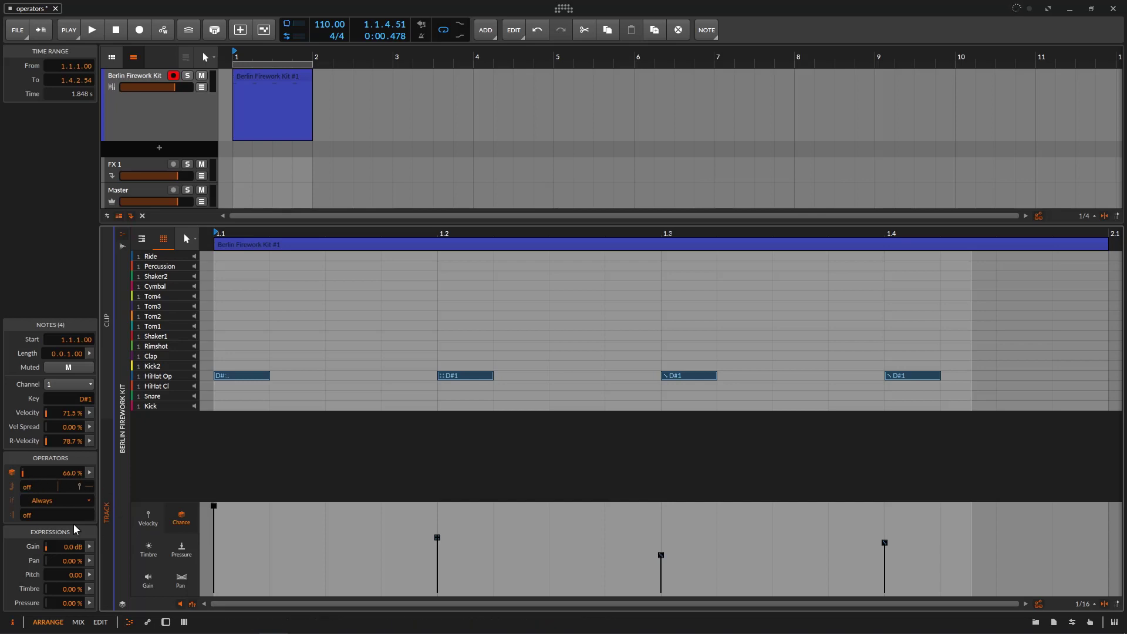
# Step: Delete all four HiHat Op notes from the clip
pyautogui.moveTo(229, 316); pyautogui.dragTo(939, 434)
pyautogui.press('Delete')
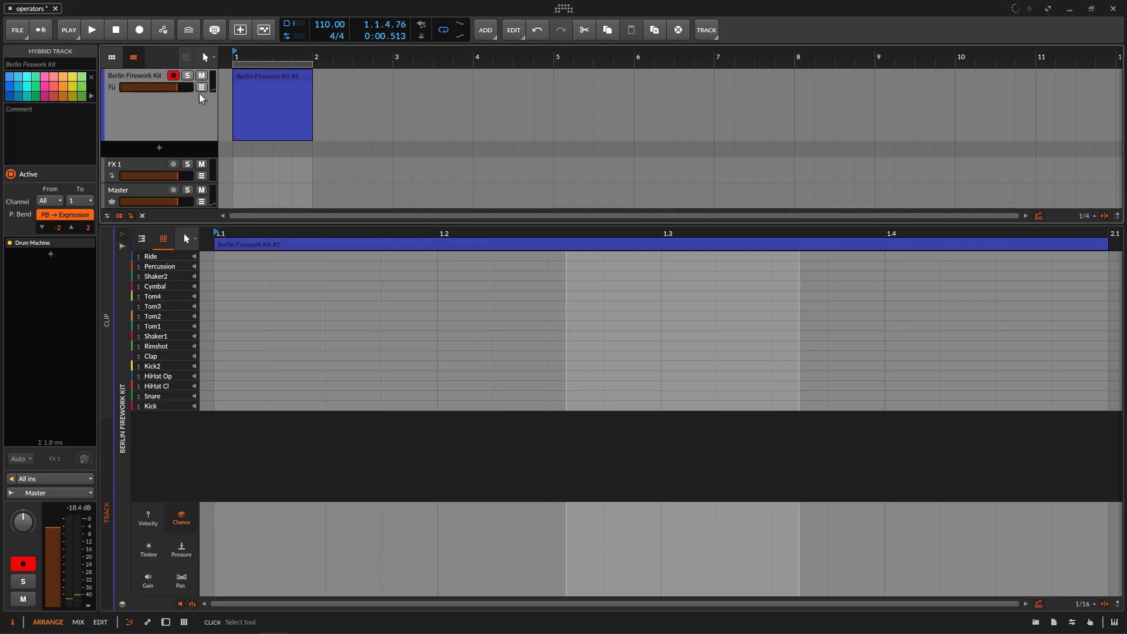
# Step: Adjust the output level of the Shaker1 pad's Sampler in the Drum Machine and return to the clip's note editor
pyautogui.press('d')
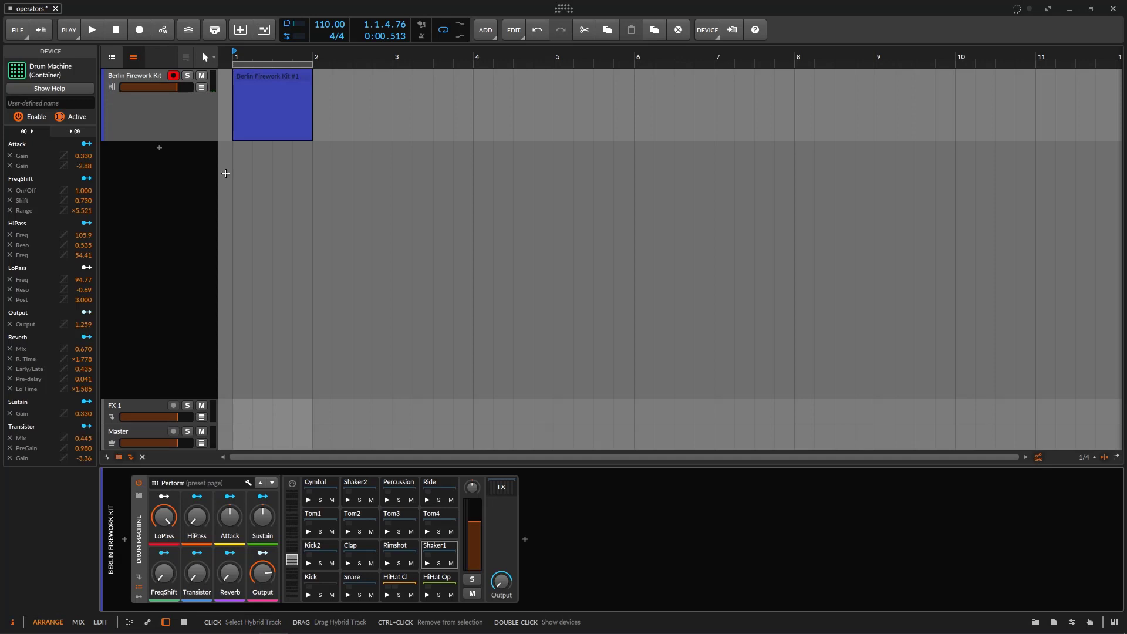
pyautogui.click(439, 555)
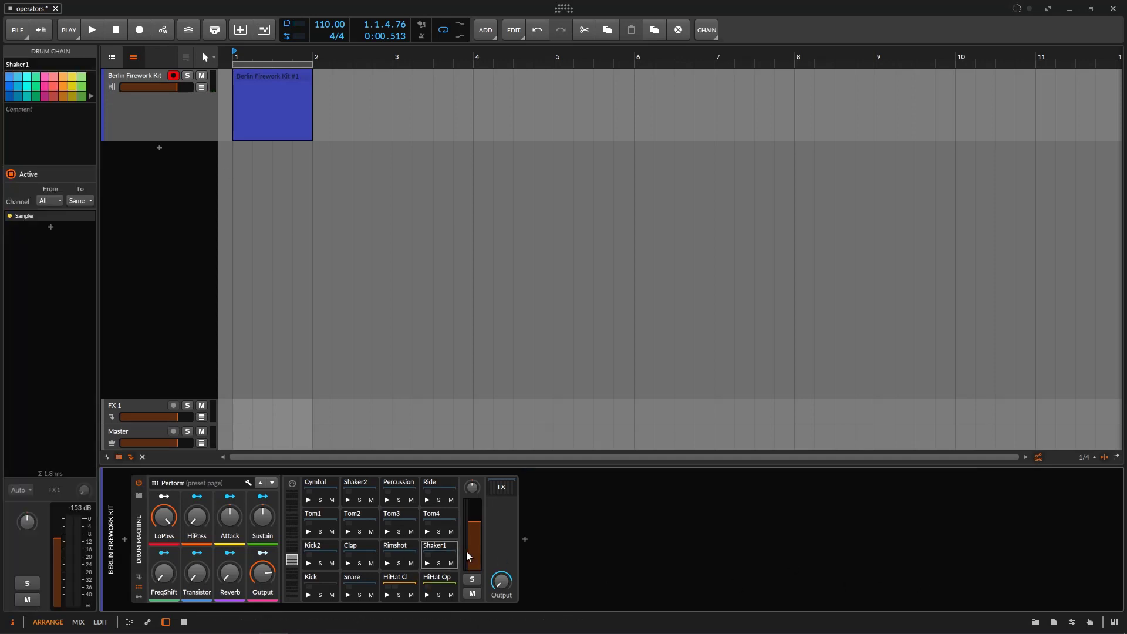
pyautogui.click(452, 554)
pyautogui.moveTo(954, 597); pyautogui.dragTo(940, 577)
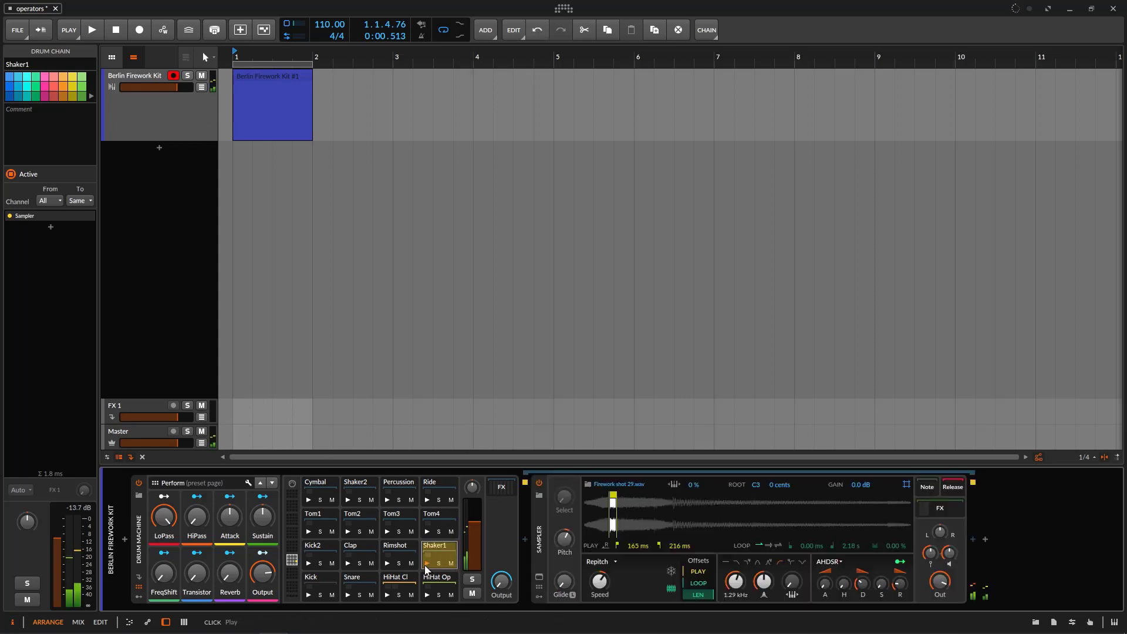
pyautogui.doubleClick(269, 80)
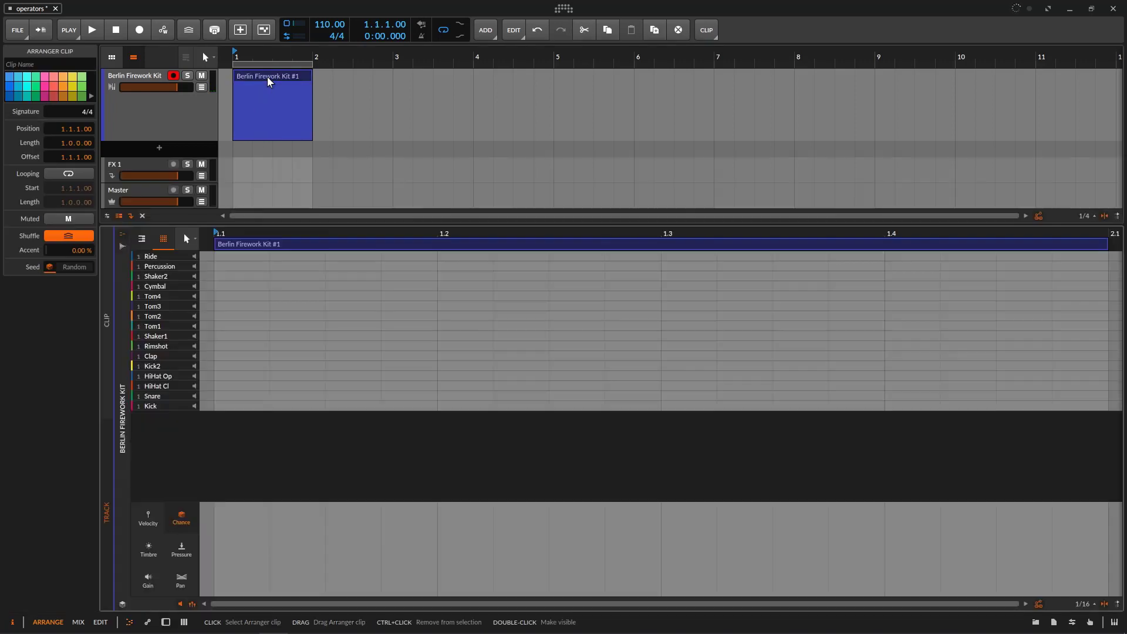
# Step: Add a one-beat note on the Shaker1 lane at 1.3 and start playback
pyautogui.doubleClick(655, 340)
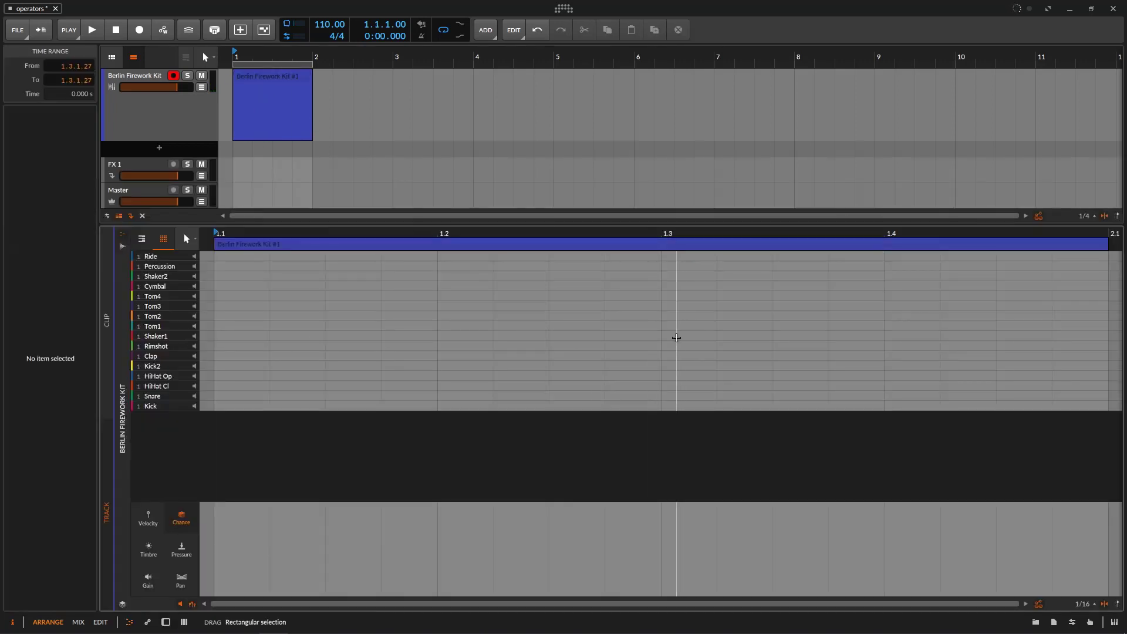
pyautogui.moveTo(674, 335); pyautogui.dragTo(884, 335)
pyautogui.press('space')
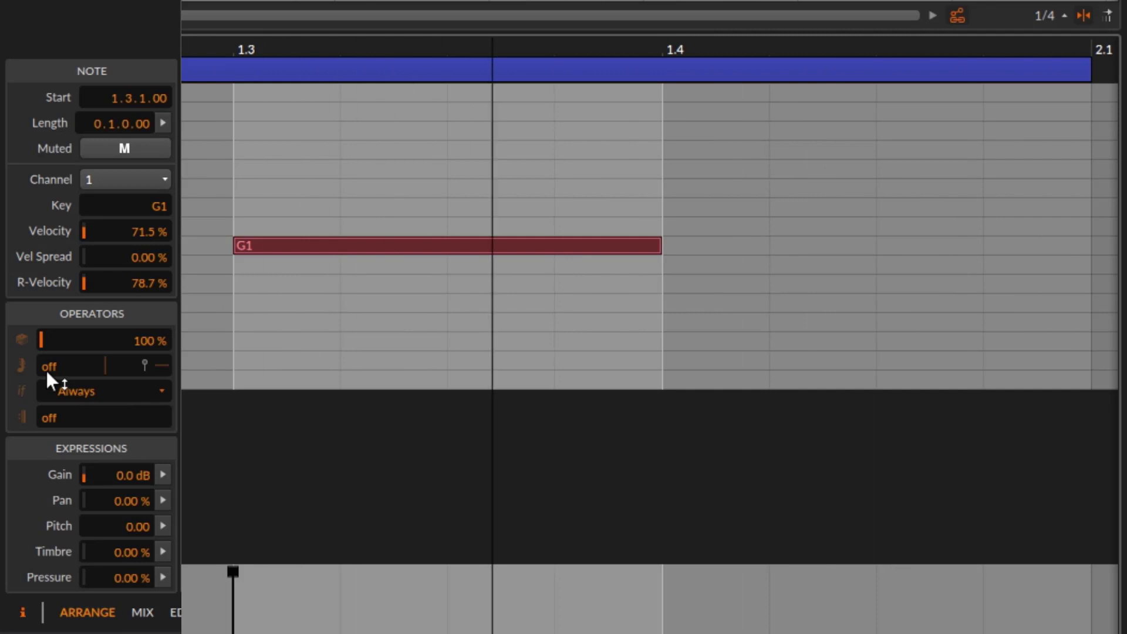
# Step: Try the Shaker1 note's Repeats operator at 3 and at 29, ending at 3
pyautogui.moveTo(46, 368); pyautogui.dragTo(47, 359)
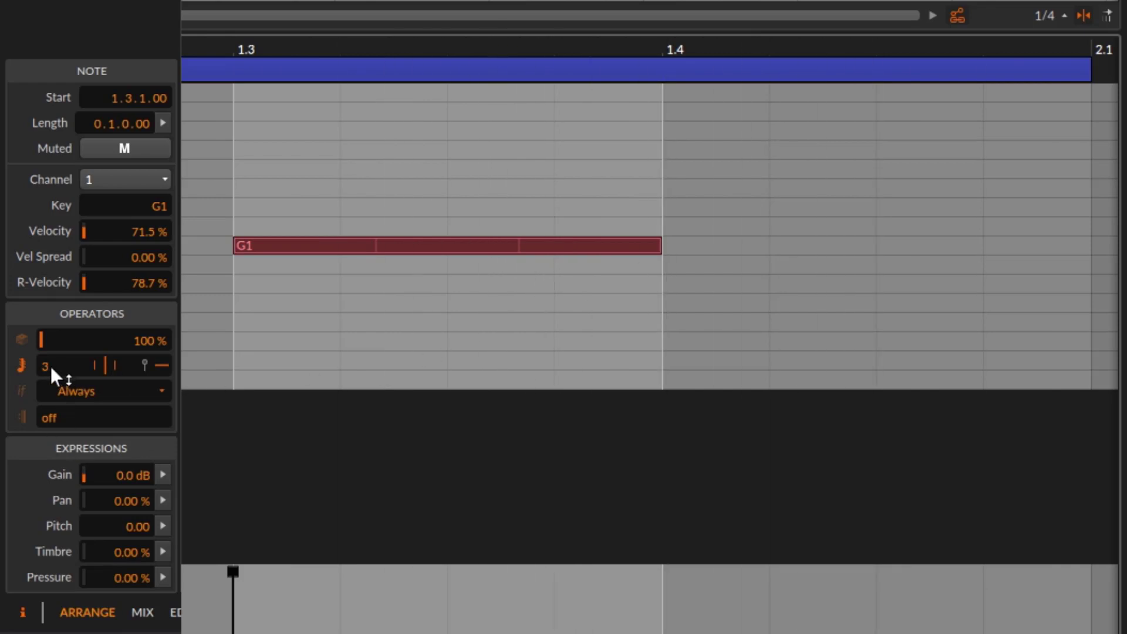
pyautogui.moveTo(53, 376); pyautogui.dragTo(53, 382)
pyautogui.press('space')
pyautogui.moveTo(50, 370); pyautogui.dragTo(48, 329)
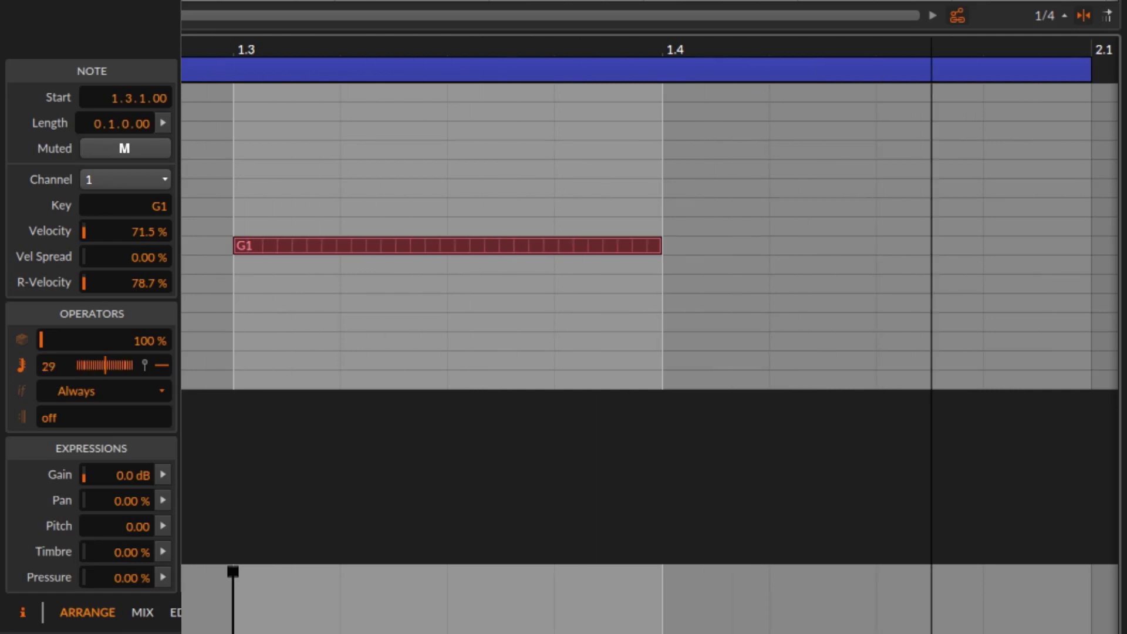
pyautogui.moveTo(48, 367); pyautogui.dragTo(49, 375)
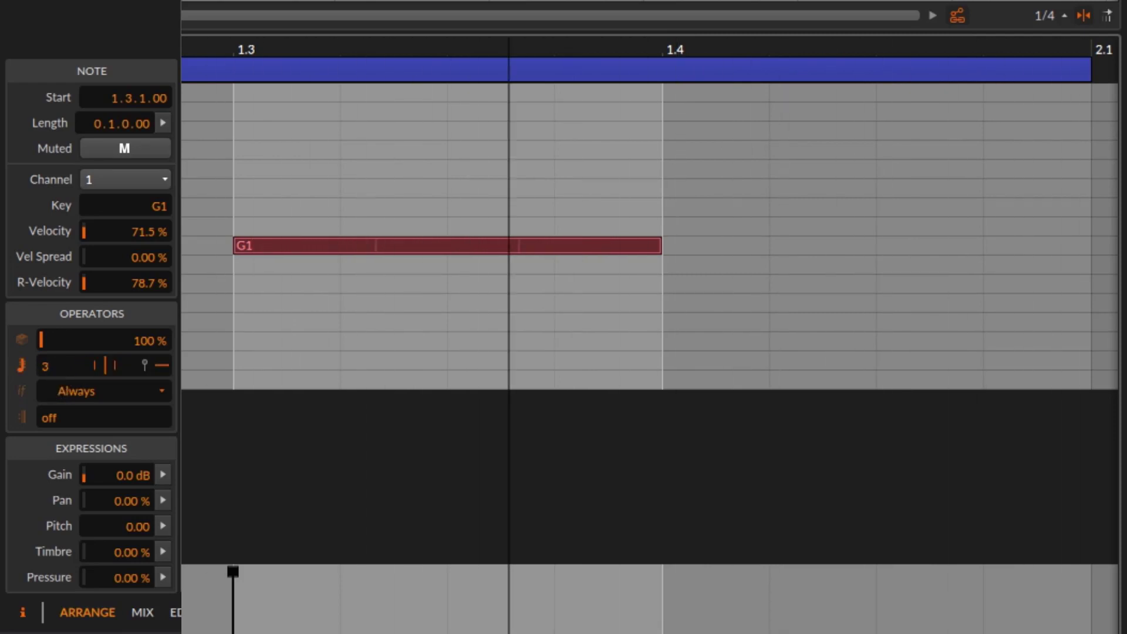
# Step: Set the Shaker1 note's Repeats value to 8
pyautogui.doubleClick(44, 365)
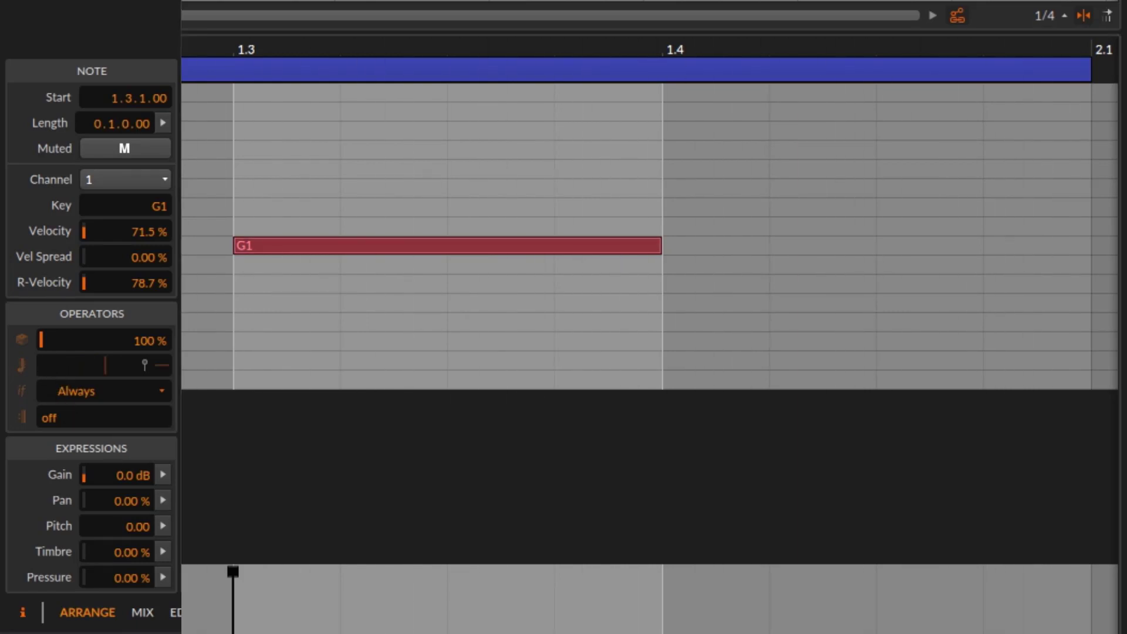
pyautogui.write('8')
pyautogui.press('Return')
# Step: Set the note's Repeats value to 15, and stretch the note to two beats and back to one
pyautogui.click(50, 368)
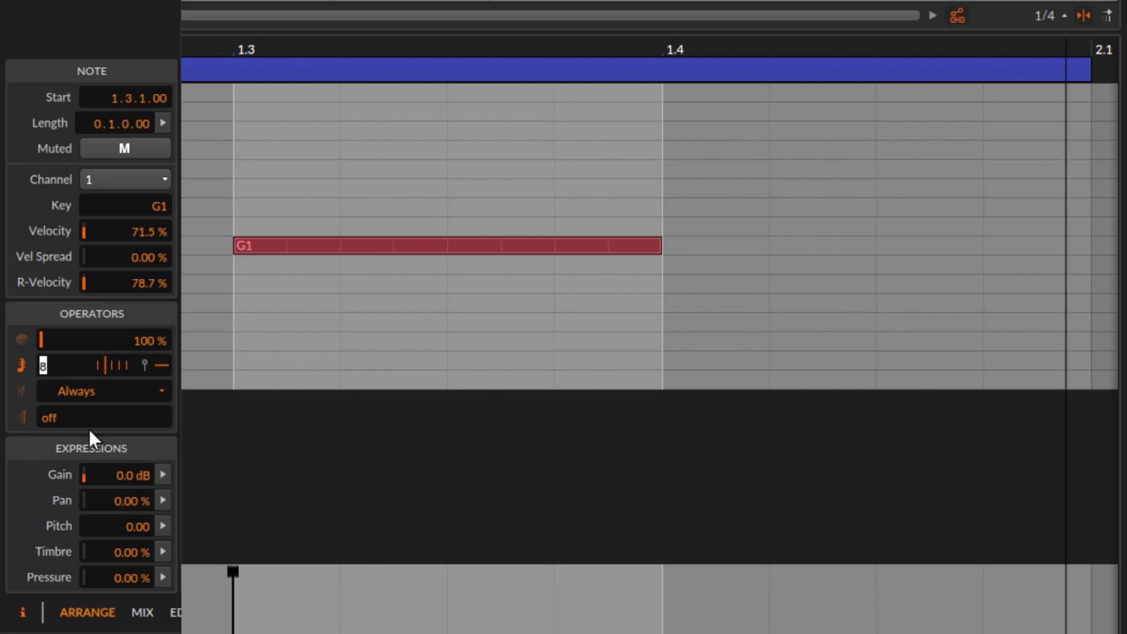
pyautogui.press('BackSpace')
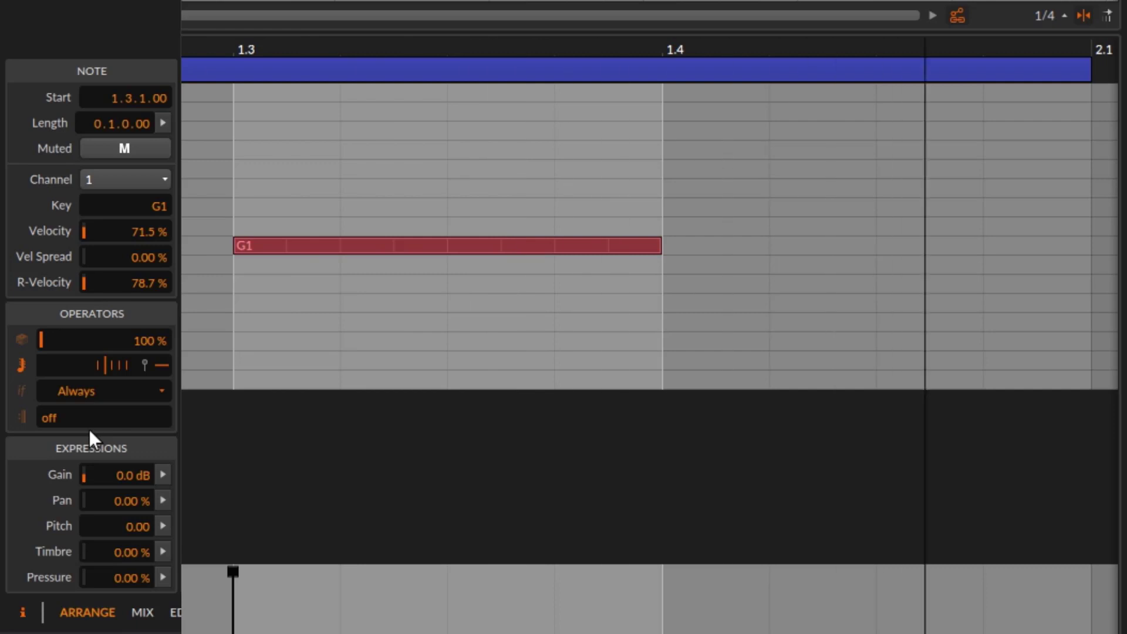
pyautogui.write('15')
pyautogui.press('Return')
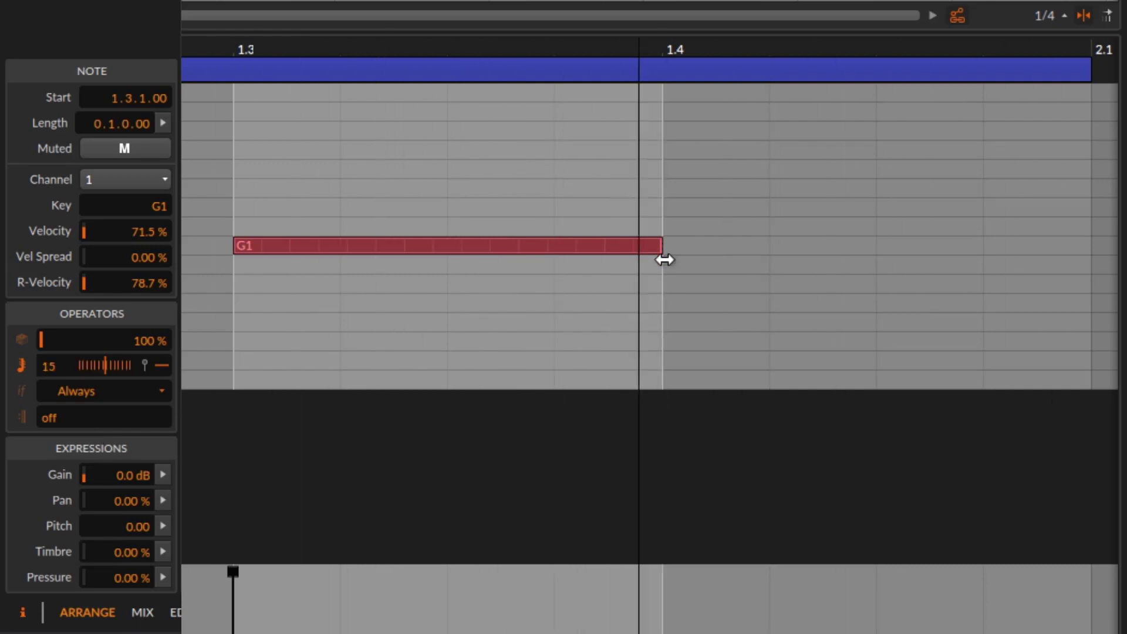
pyautogui.moveTo(672, 251); pyautogui.dragTo(1091, 247)
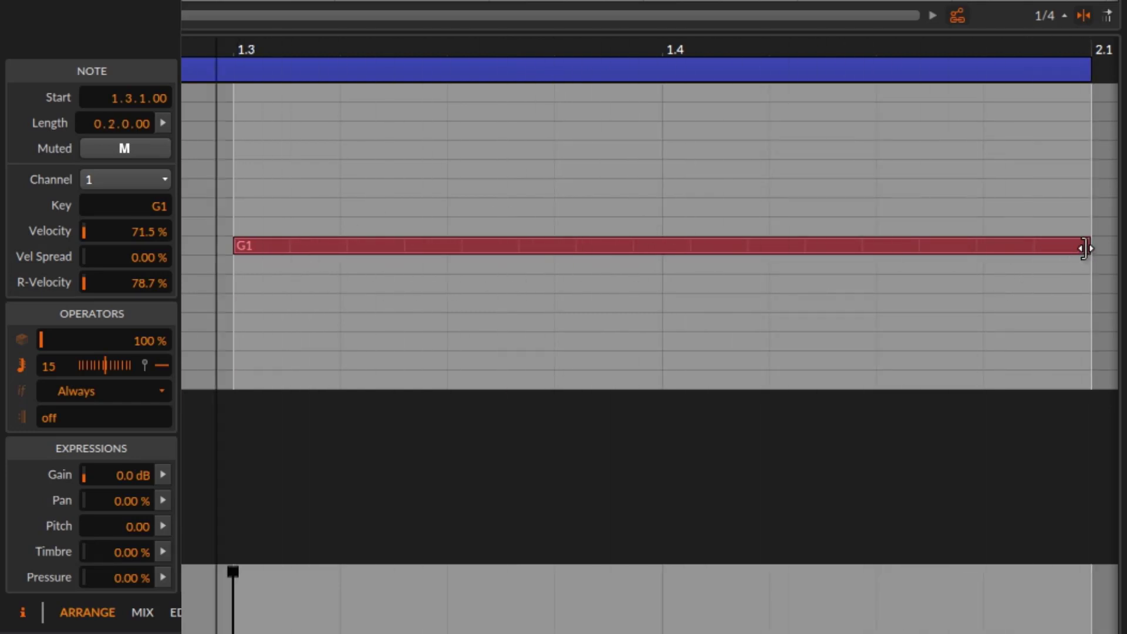
pyautogui.moveTo(1085, 247); pyautogui.dragTo(657, 259)
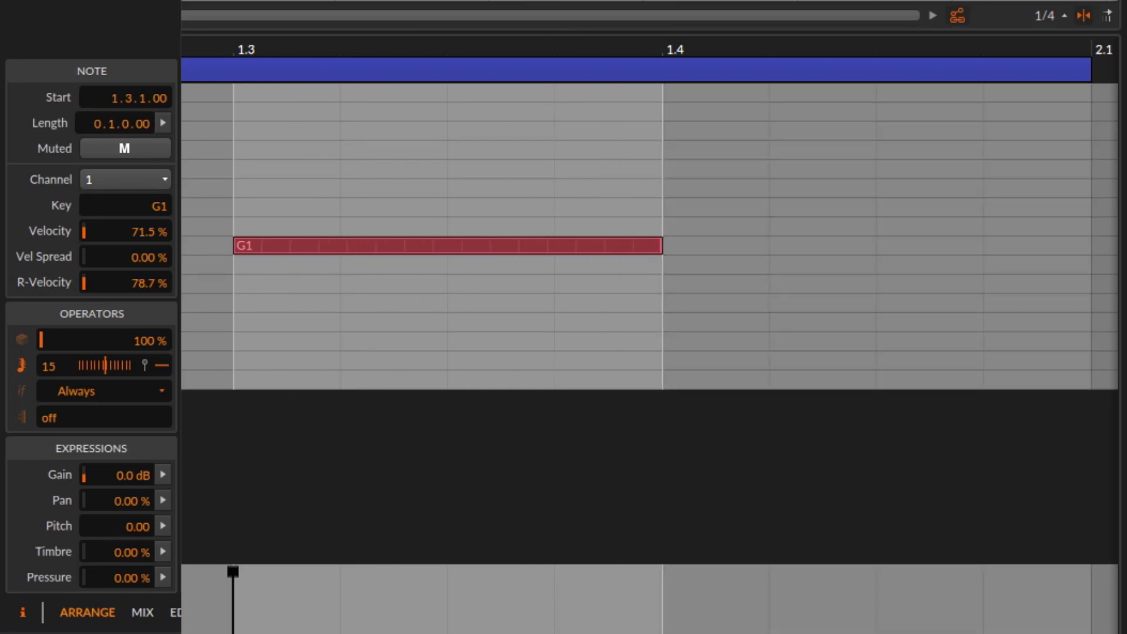
# Step: Switch the note's Repeats operator off and back on, then choose off from its preset values
pyautogui.click(47, 366)
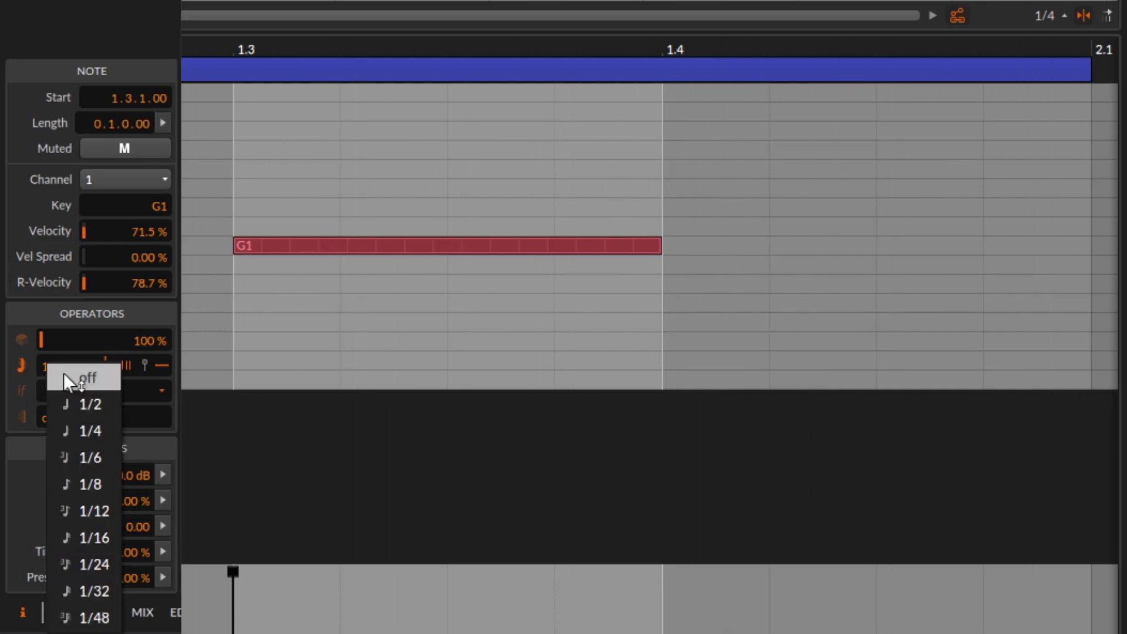
pyautogui.click(23, 372)
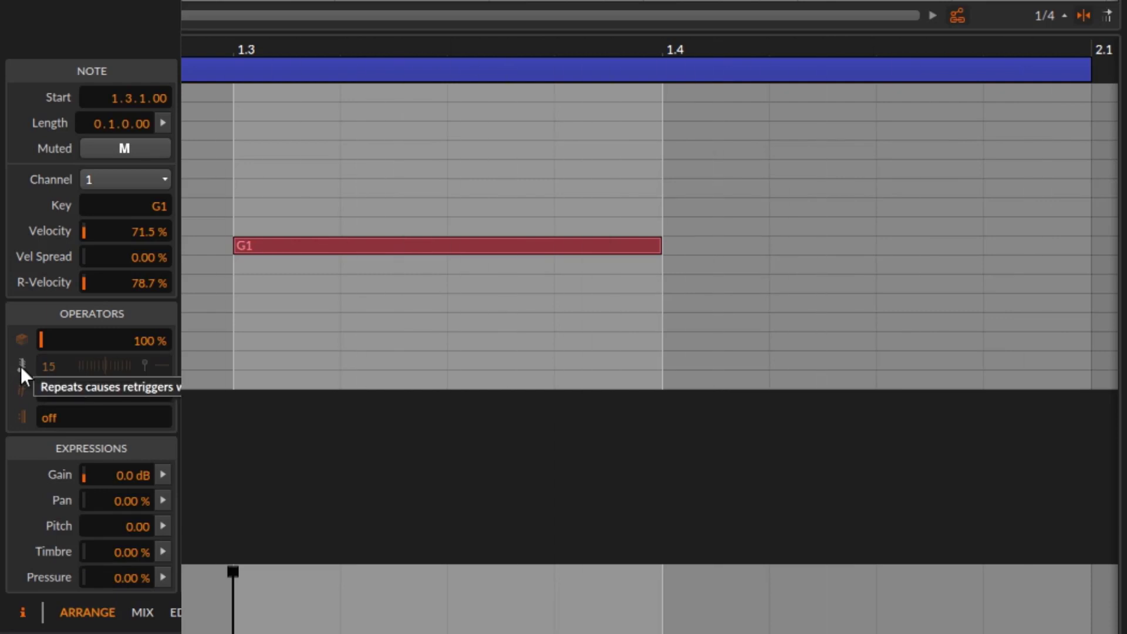
pyautogui.click(51, 368)
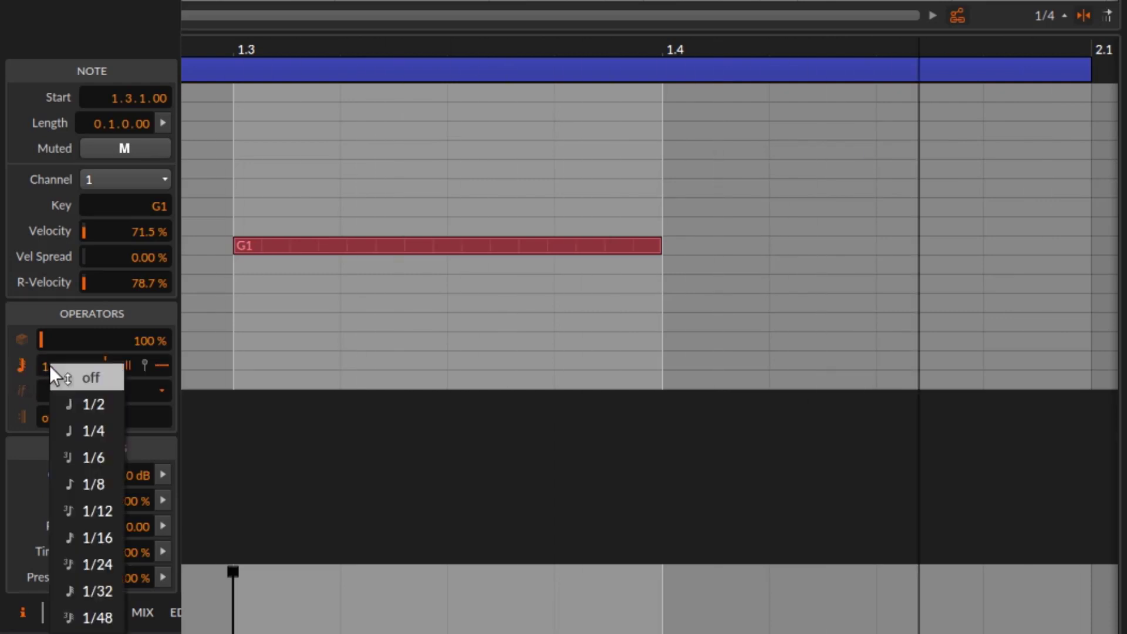
pyautogui.click(71, 375)
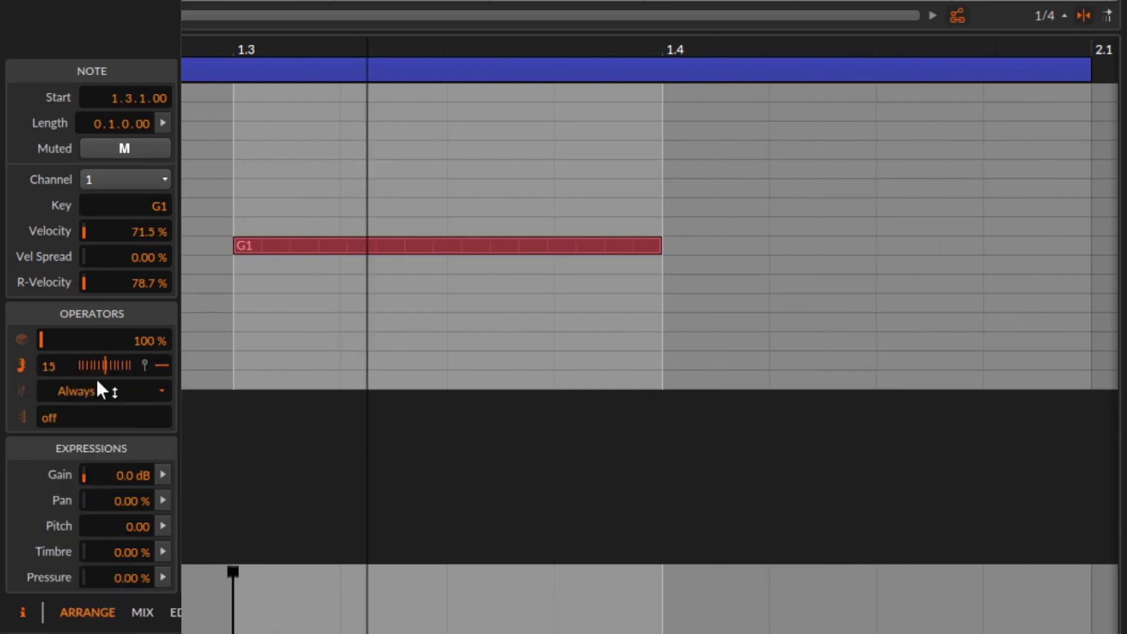
# Step: Set the Repeats rate to 1/16, and stretch the note to two beats and back to one
pyautogui.click(47, 367)
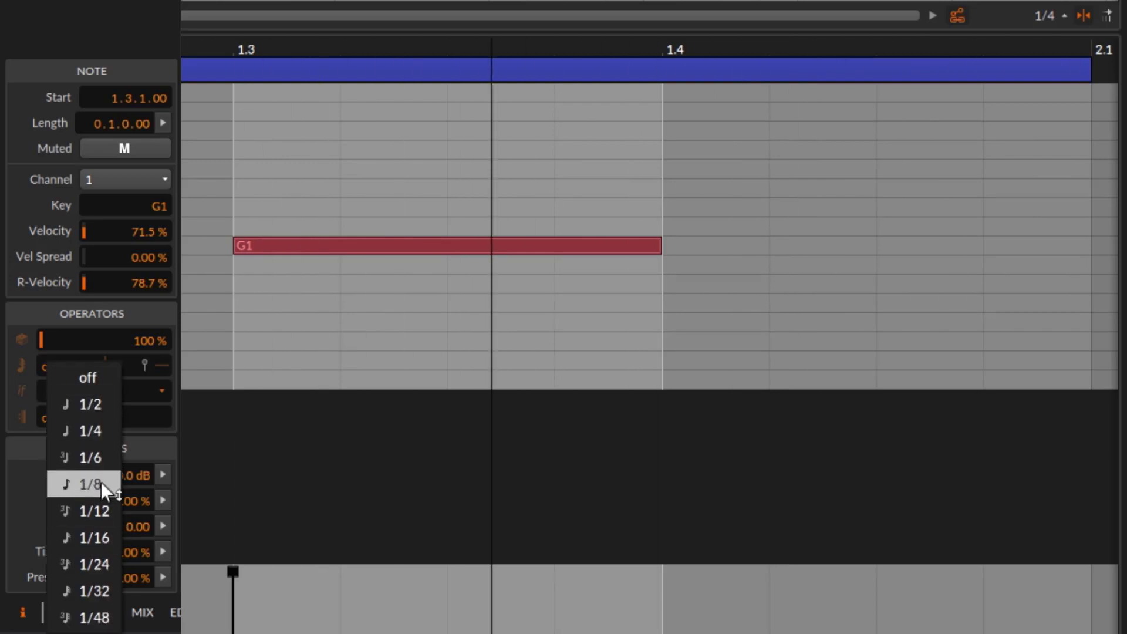
pyautogui.click(104, 537)
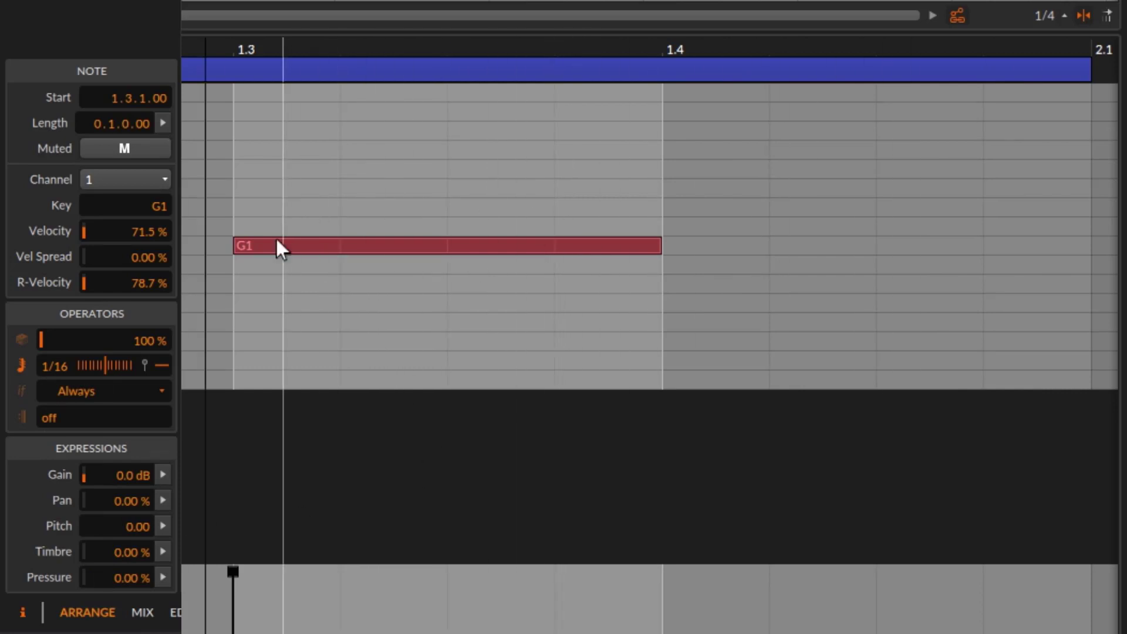
pyautogui.moveTo(657, 244); pyautogui.dragTo(1089, 249)
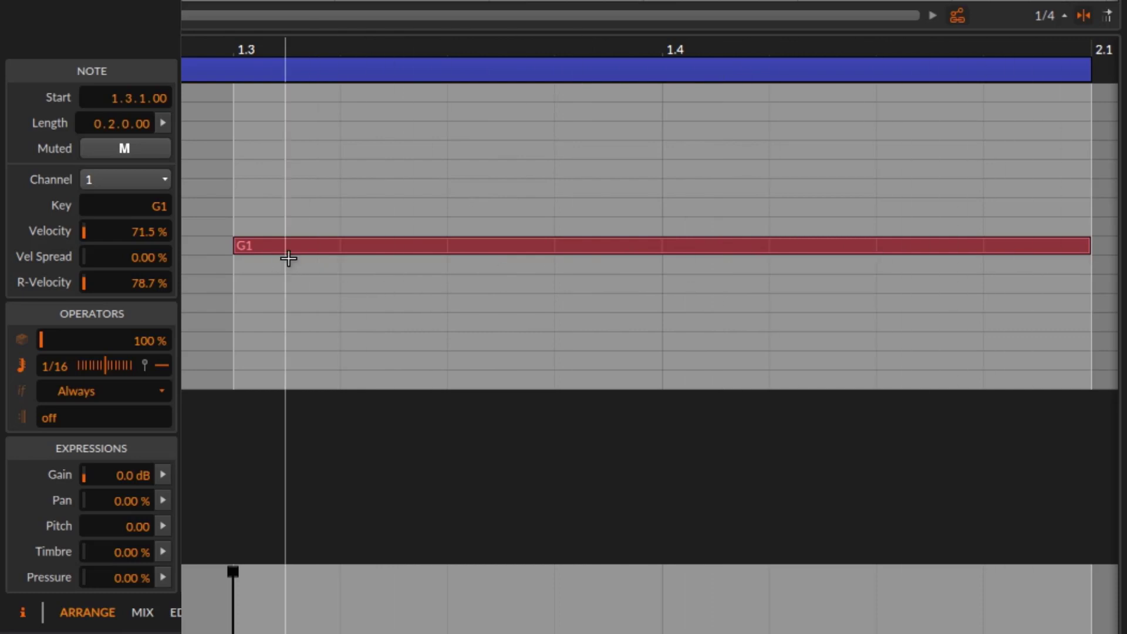
pyautogui.moveTo(1085, 249); pyautogui.dragTo(654, 251)
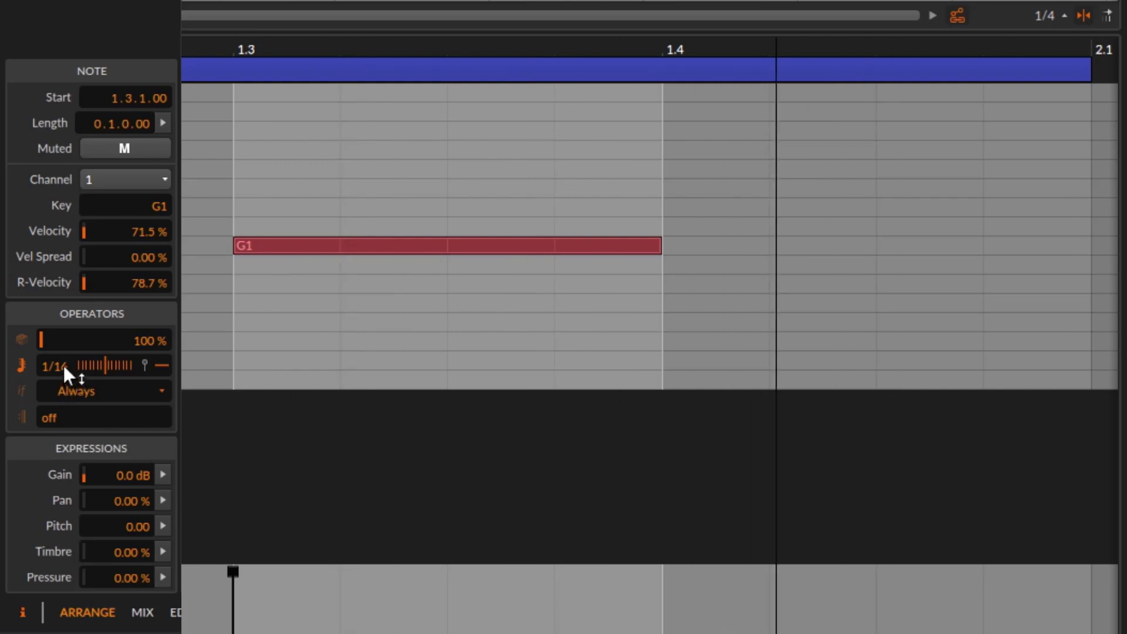
# Step: Change the Repeats rate to 1/26, then reset the operator to off
pyautogui.moveTo(63, 365)
pyautogui.mouseDown()
pyautogui.moveTo(63, 351)
pyautogui.moveTo(64, 387)
pyautogui.mouseUp()
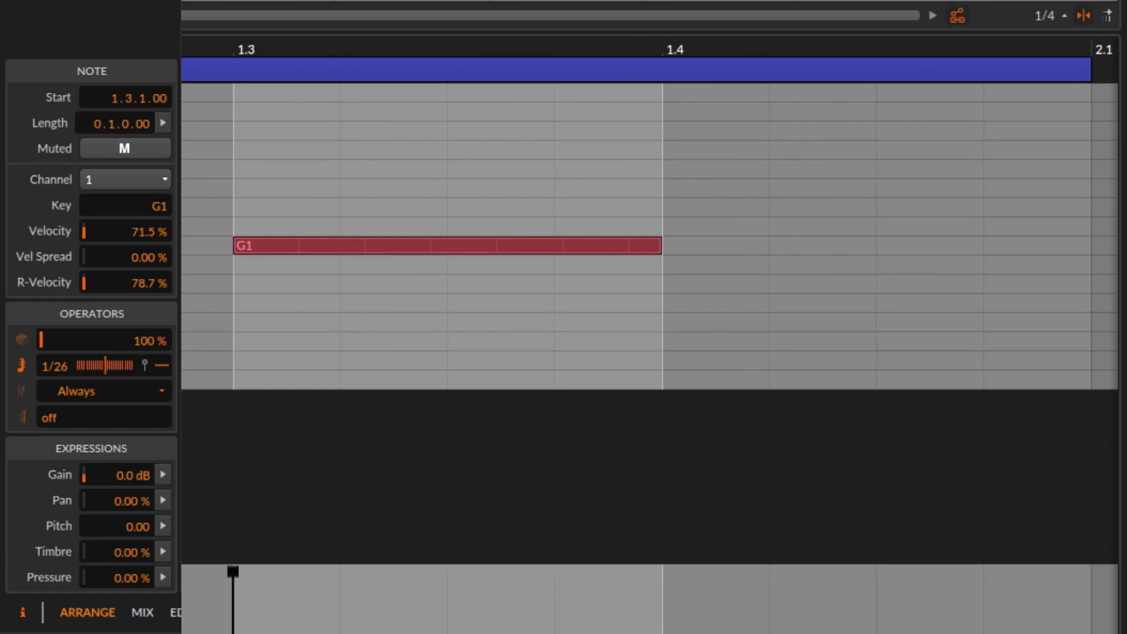
pyautogui.doubleClick(63, 365)
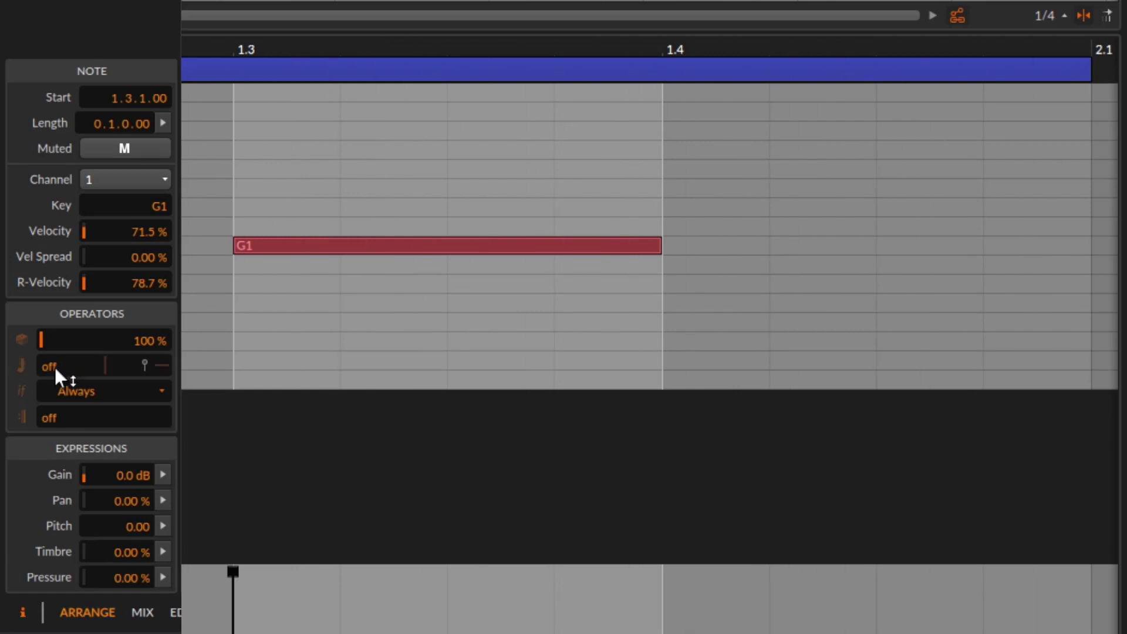
# Step: Set the note's Repeats value to 8 and bend its repeat curve to 76 %, then to the opposite side
pyautogui.moveTo(54, 367); pyautogui.dragTo(55, 352)
pyautogui.moveTo(107, 361); pyautogui.dragTo(125, 360)
pyautogui.moveTo(40, 368); pyautogui.dragTo(40, 359)
pyautogui.moveTo(125, 371); pyautogui.dragTo(128, 371)
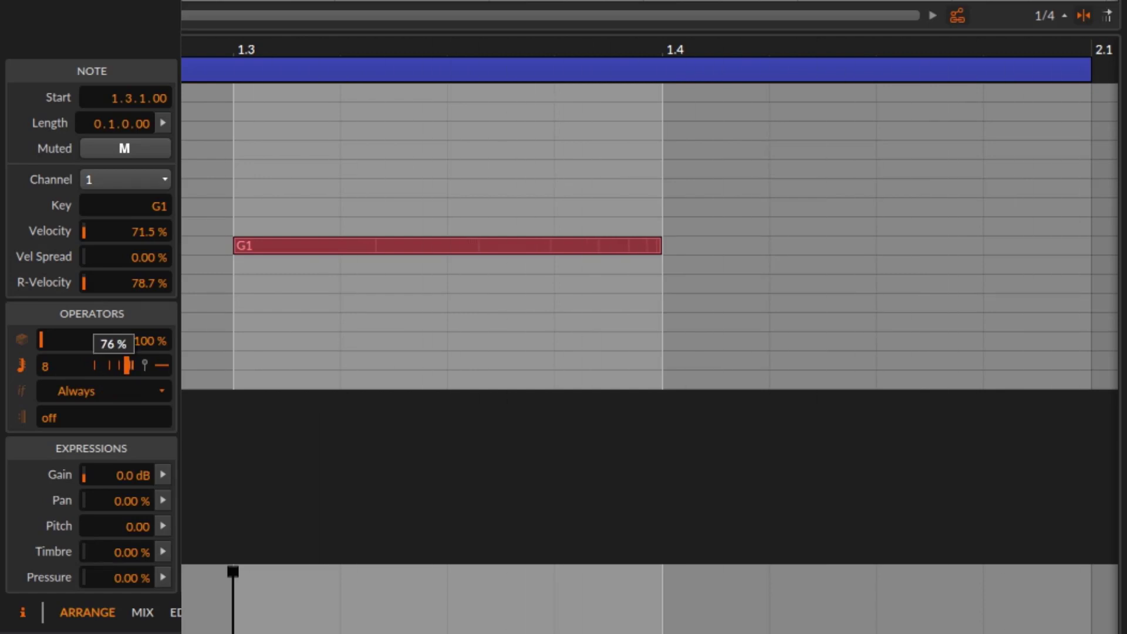
pyautogui.moveTo(95, 365); pyautogui.dragTo(81, 366)
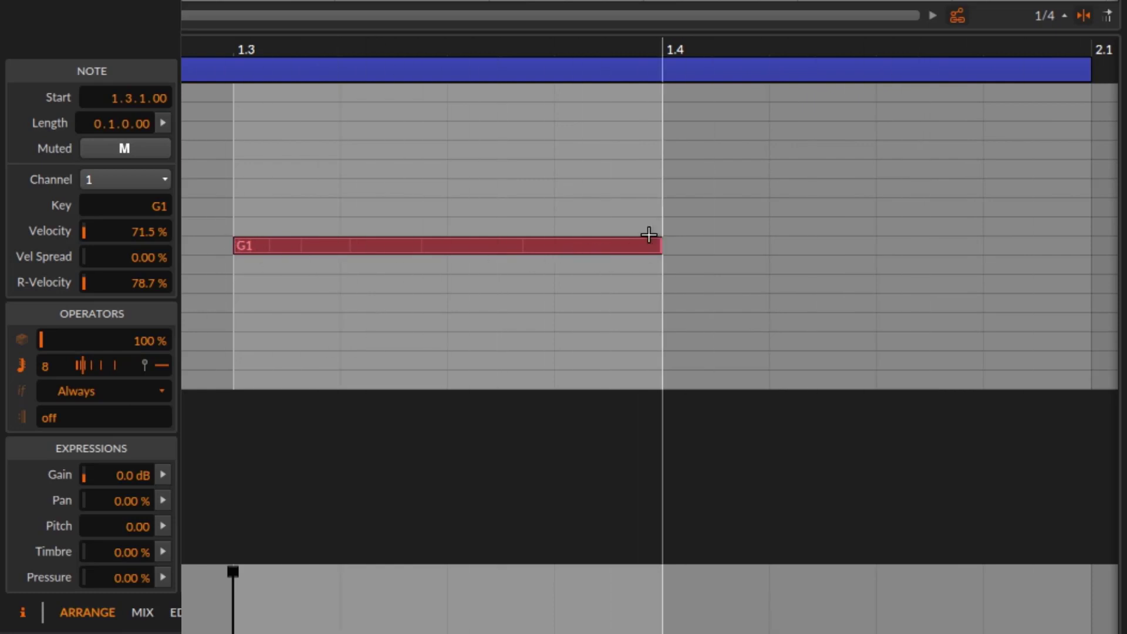
# Step: Lengthen the Shaker1 note to two beats, and sweep its repeat curve in both directions before centring it
pyautogui.moveTo(658, 242); pyautogui.dragTo(1091, 244)
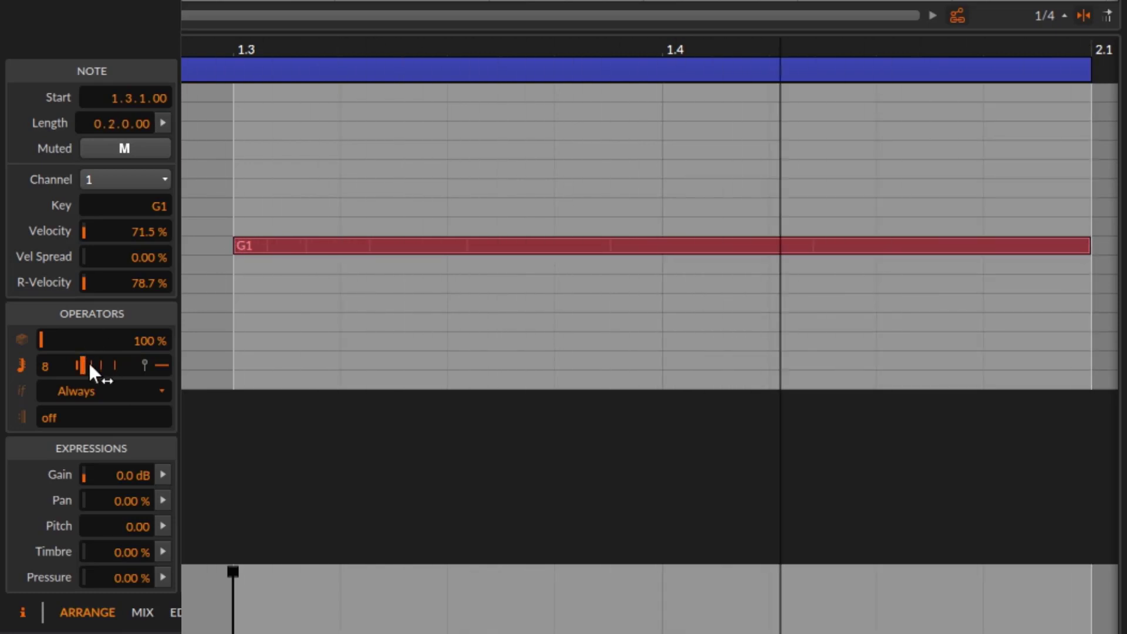
pyautogui.moveTo(89, 363); pyautogui.dragTo(126, 365)
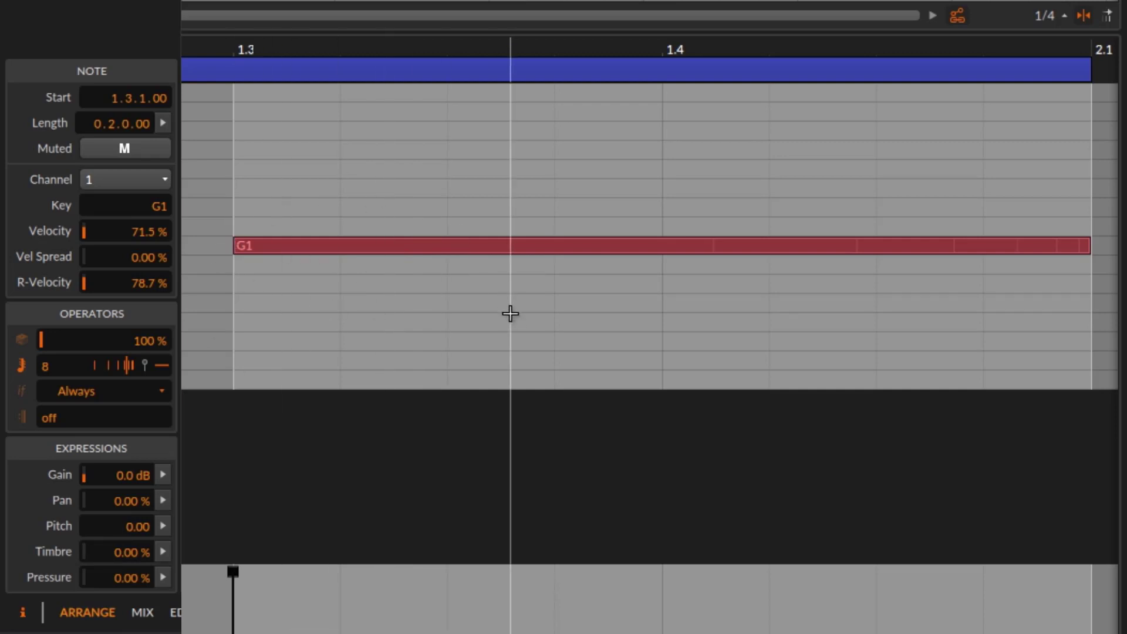
pyautogui.moveTo(128, 365); pyautogui.dragTo(82, 365)
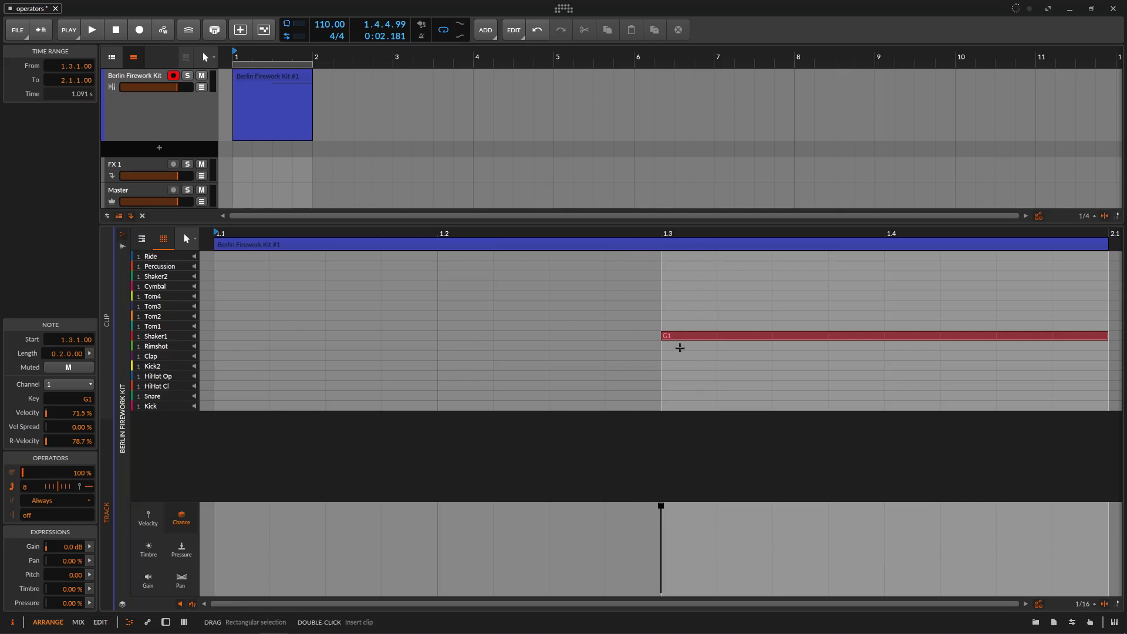
# Step: Deselect and reselect the Shaker1 note to view its note and operator settings
pyautogui.click(478, 363)
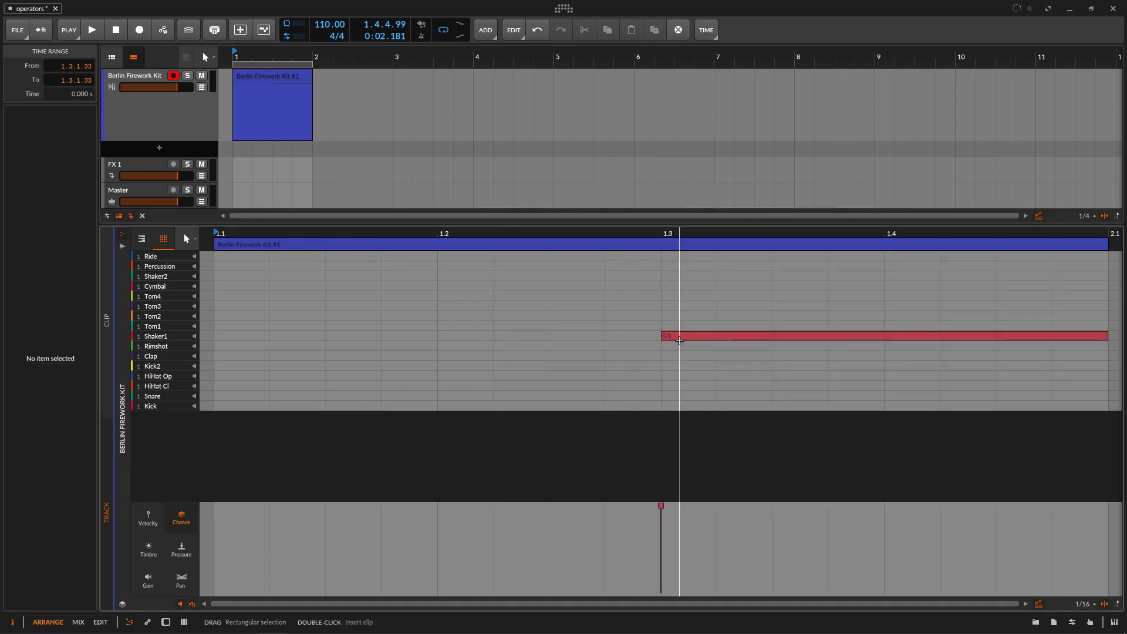
pyautogui.click(674, 336)
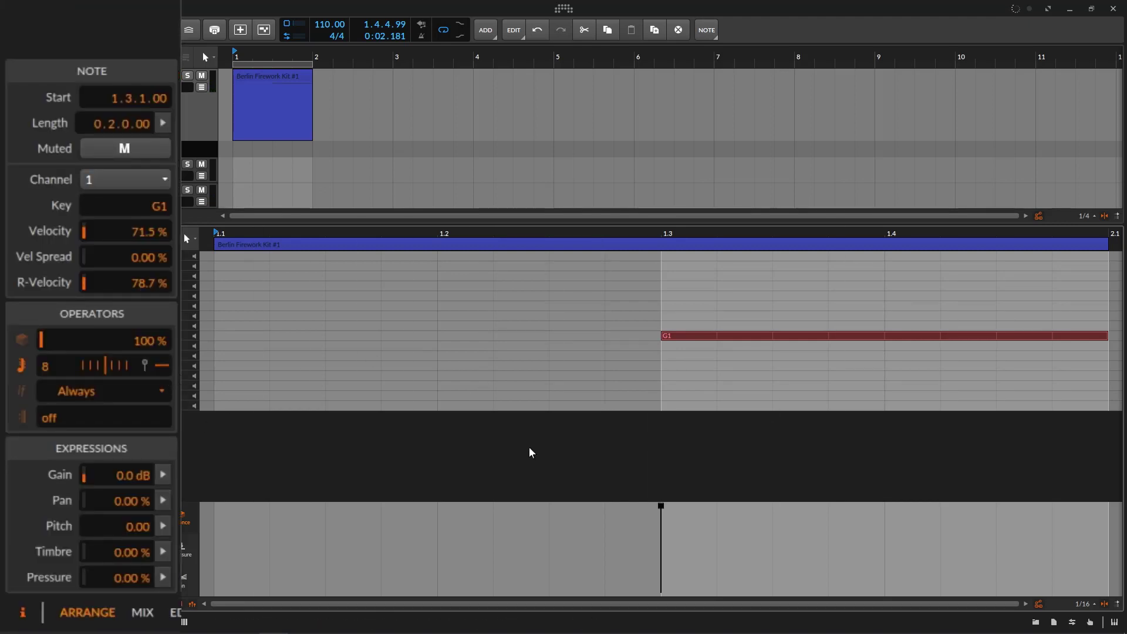
pyautogui.click(688, 325)
pyautogui.click(669, 337)
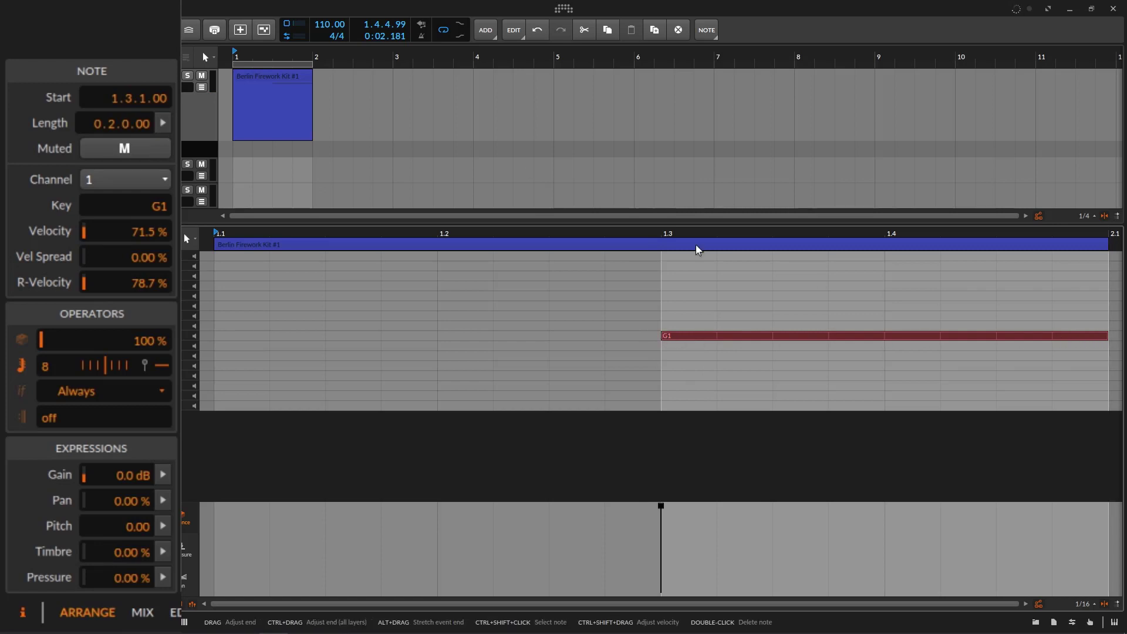
# Step: Start playback and show the clip's Velocity lane to examine the velocities of the Shaker1 note's repeats
pyautogui.press('space')
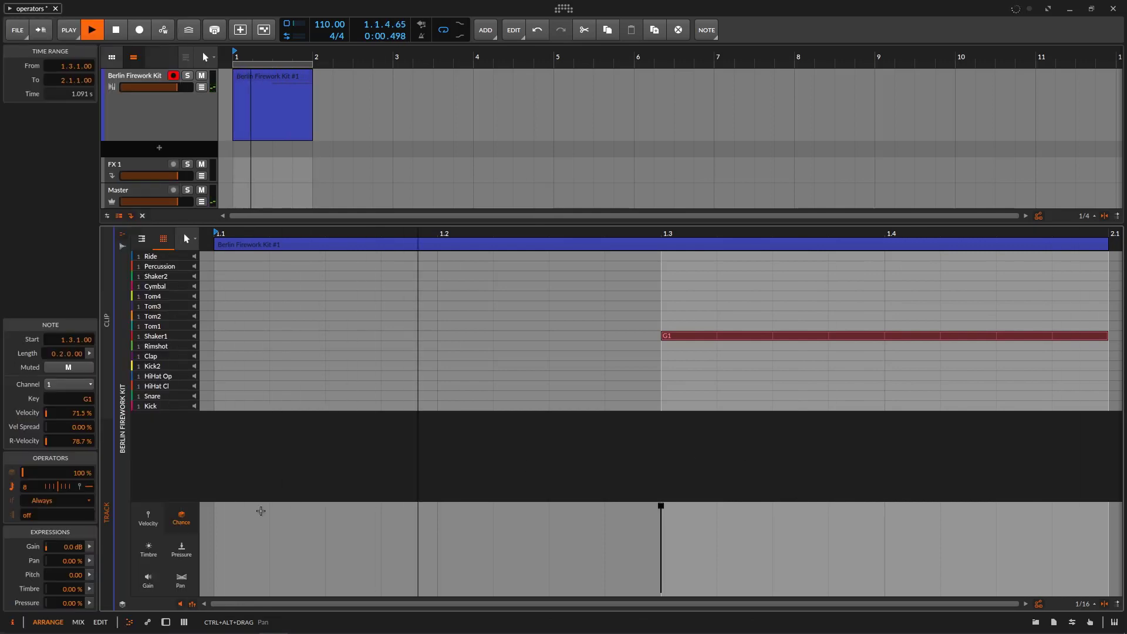
pyautogui.click(148, 518)
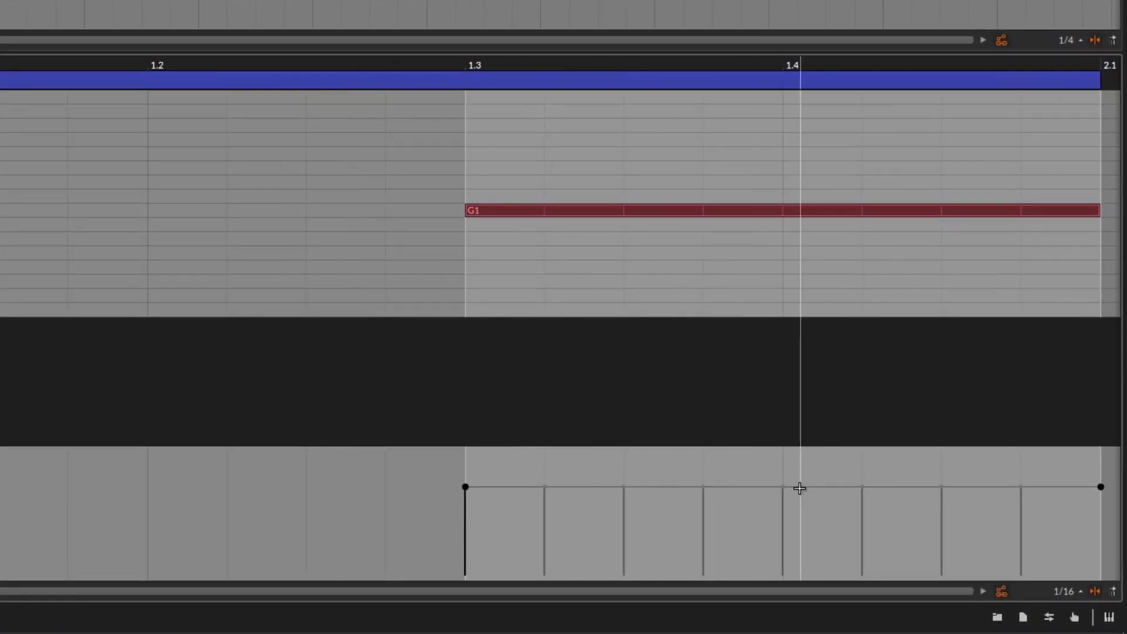
pyautogui.click(785, 523)
pyautogui.moveTo(668, 534); pyautogui.dragTo(704, 541)
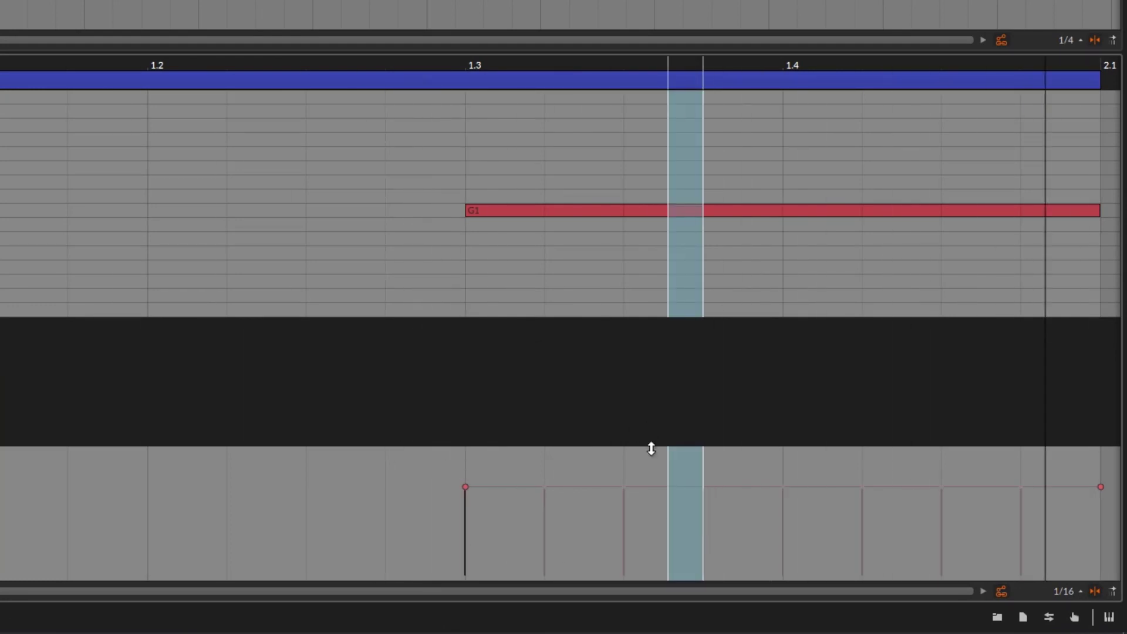
pyautogui.click(669, 499)
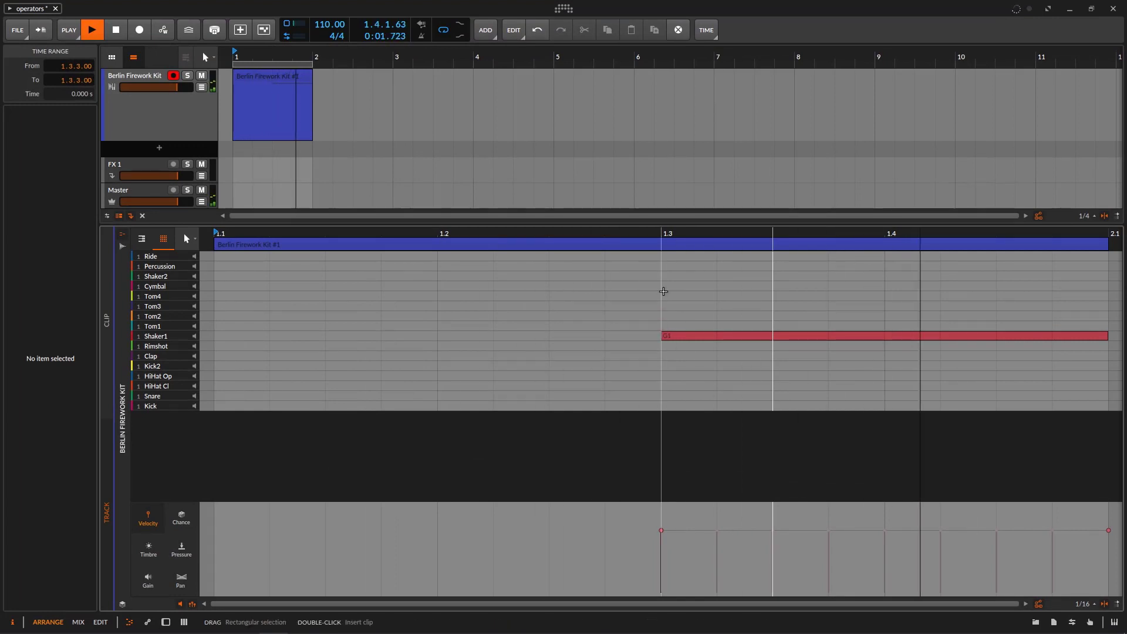
# Step: Add a two-beat Clap note at 1.2 and delete it again
pyautogui.doubleClick(454, 356)
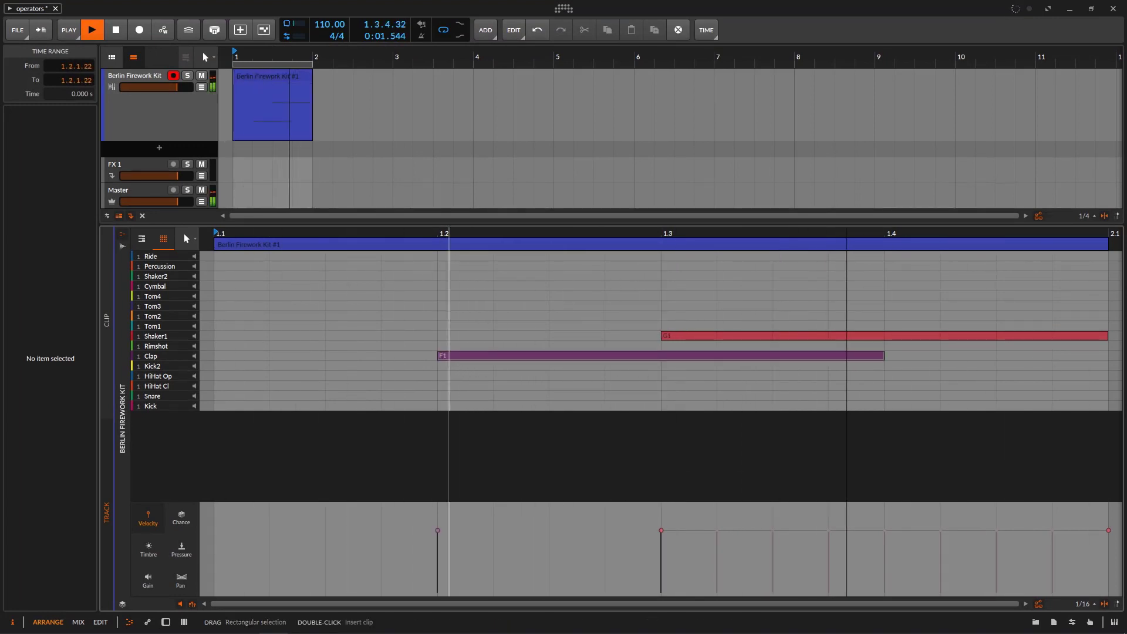
pyautogui.doubleClick(449, 356)
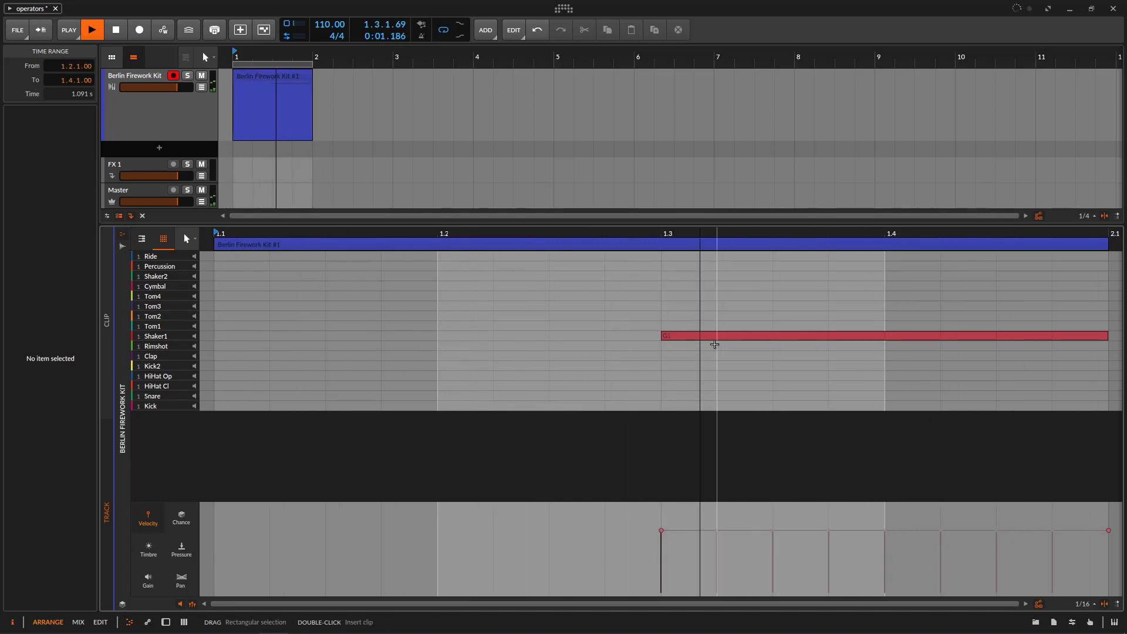
# Step: Lower the Shaker1 note's velocity to 36.6 % and ramp its repeat velocities upward, easing the velocity end amount to 62 %
pyautogui.click(715, 336)
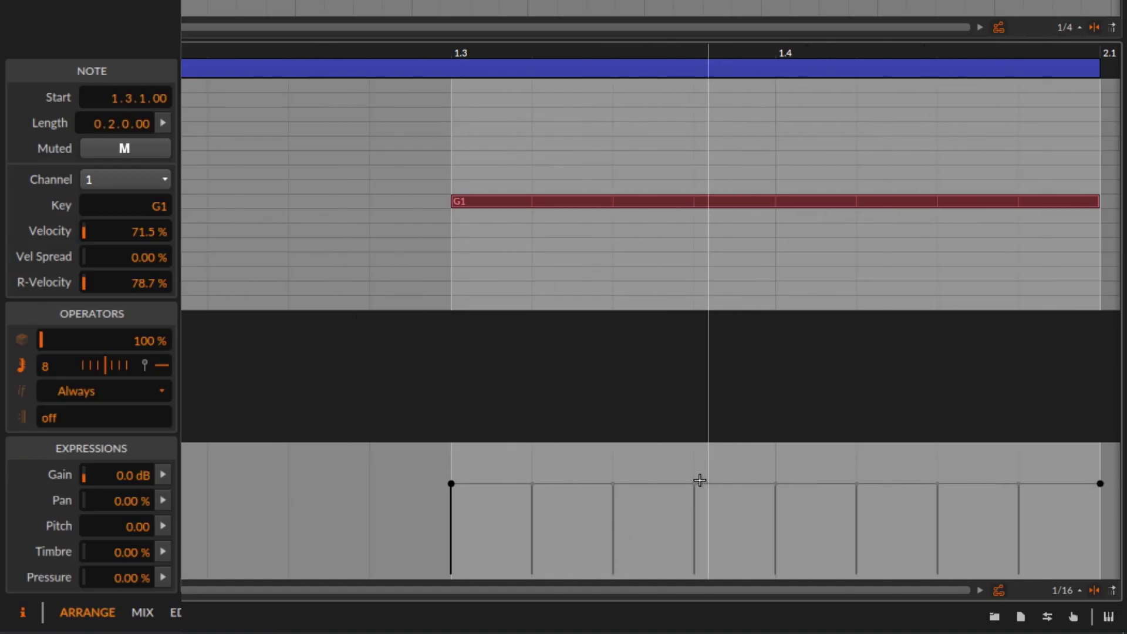
pyautogui.moveTo(450, 481); pyautogui.dragTo(444, 526)
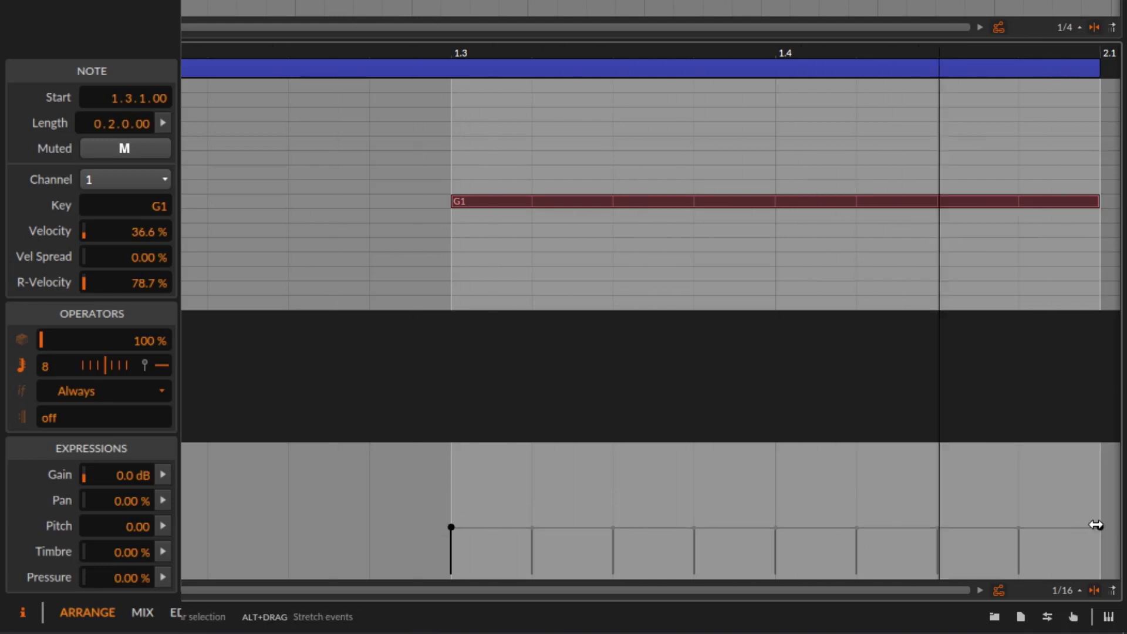
pyautogui.moveTo(1100, 522); pyautogui.dragTo(1098, 466)
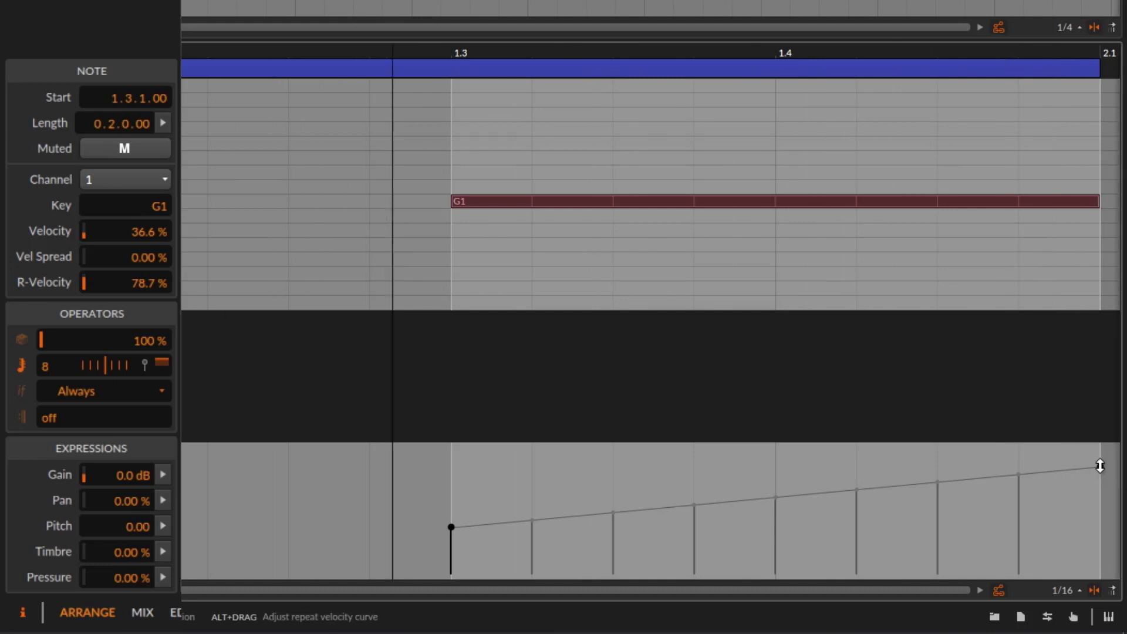
pyautogui.moveTo(1098, 466); pyautogui.dragTo(1102, 462)
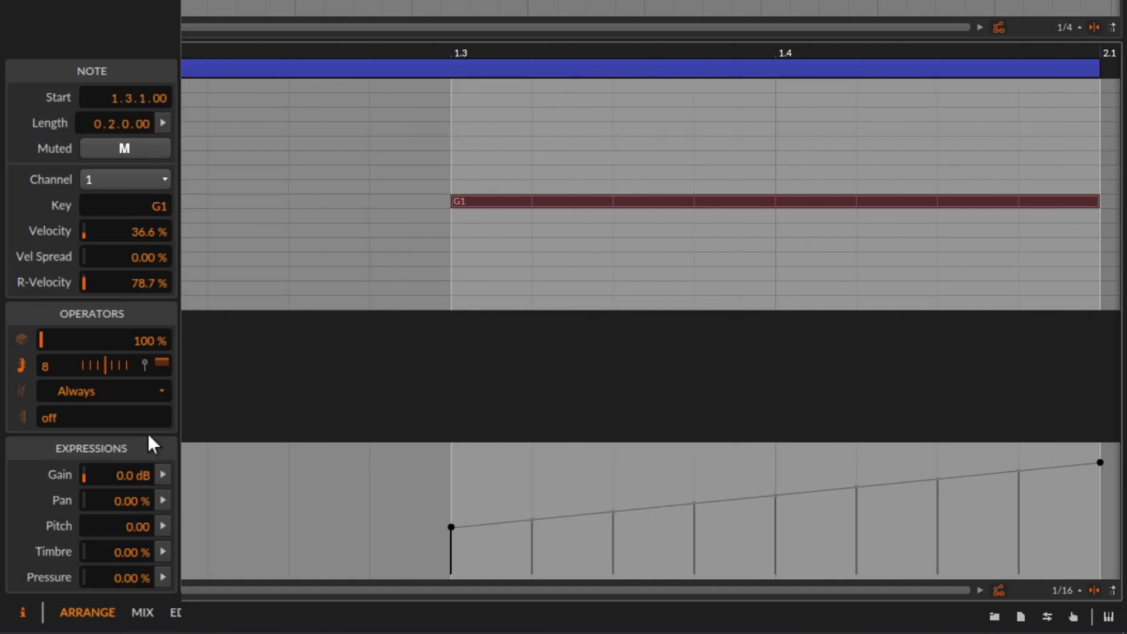
pyautogui.moveTo(147, 341); pyautogui.dragTo(147, 363)
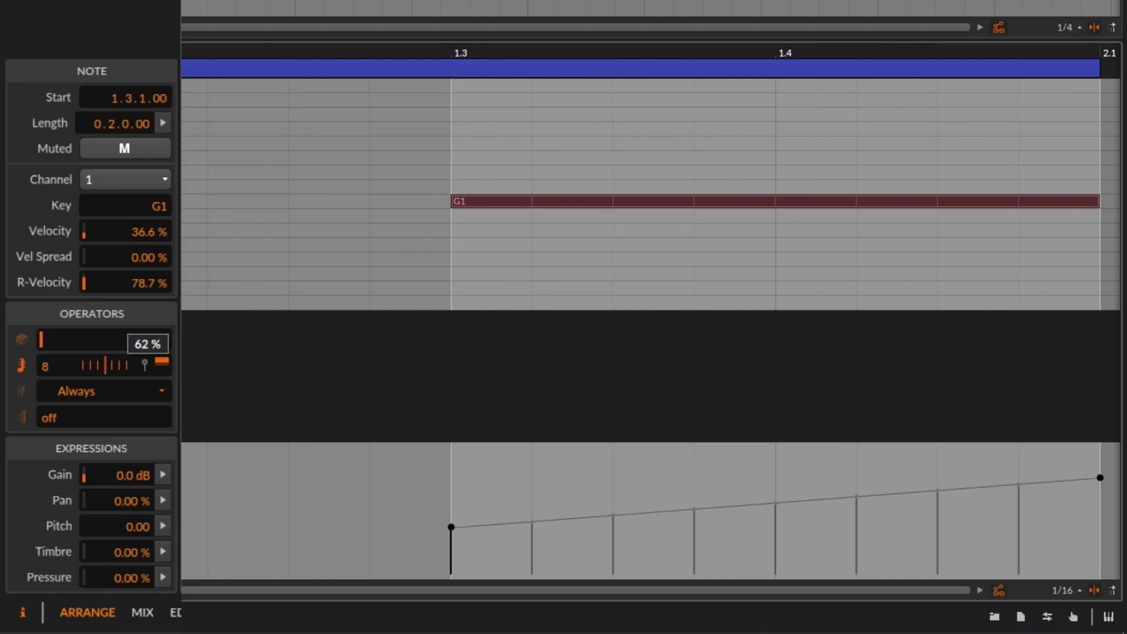
# Step: Raise the Shaker1 note's velocity to 83.3 % and ramp its repeat velocities downward towards the note's end
pyautogui.moveTo(452, 526); pyautogui.dragTo(455, 463)
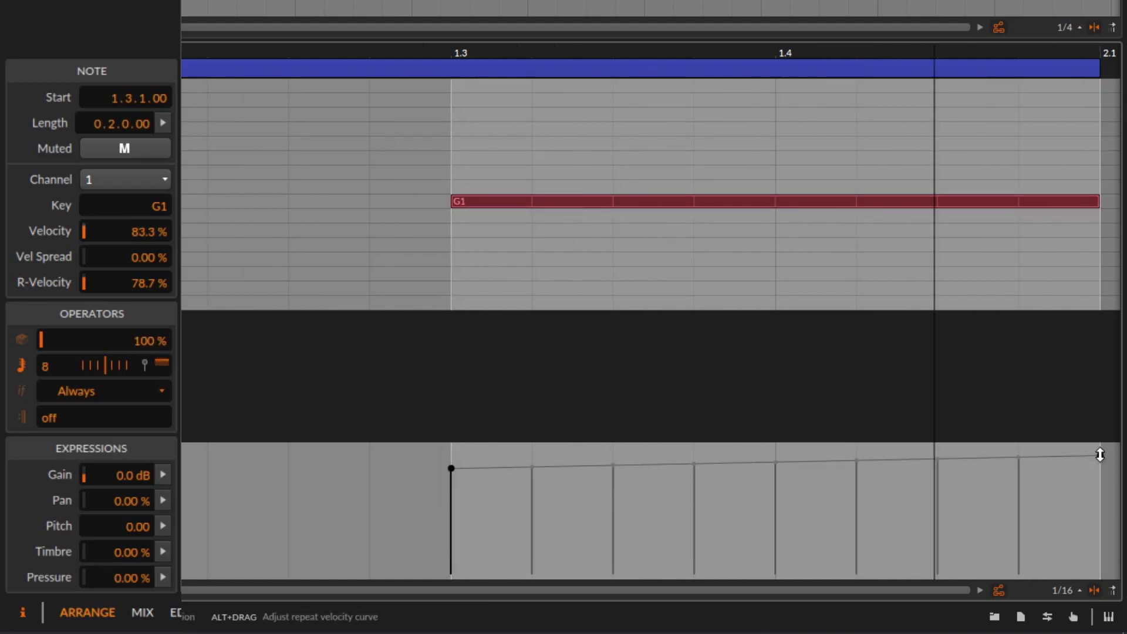
pyautogui.moveTo(1100, 455); pyautogui.dragTo(1100, 544)
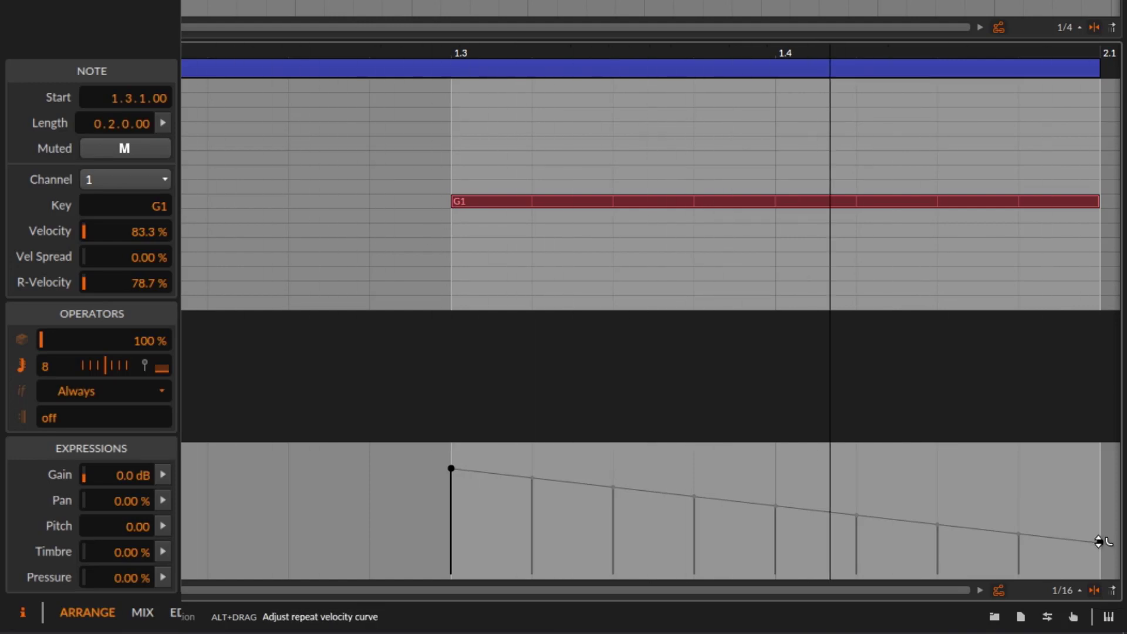
# Step: Bend the Shaker1 repeat velocity curve outward and inward, and return it to a straight descending ramp
pyautogui.moveTo(1098, 541); pyautogui.dragTo(1110, 438)
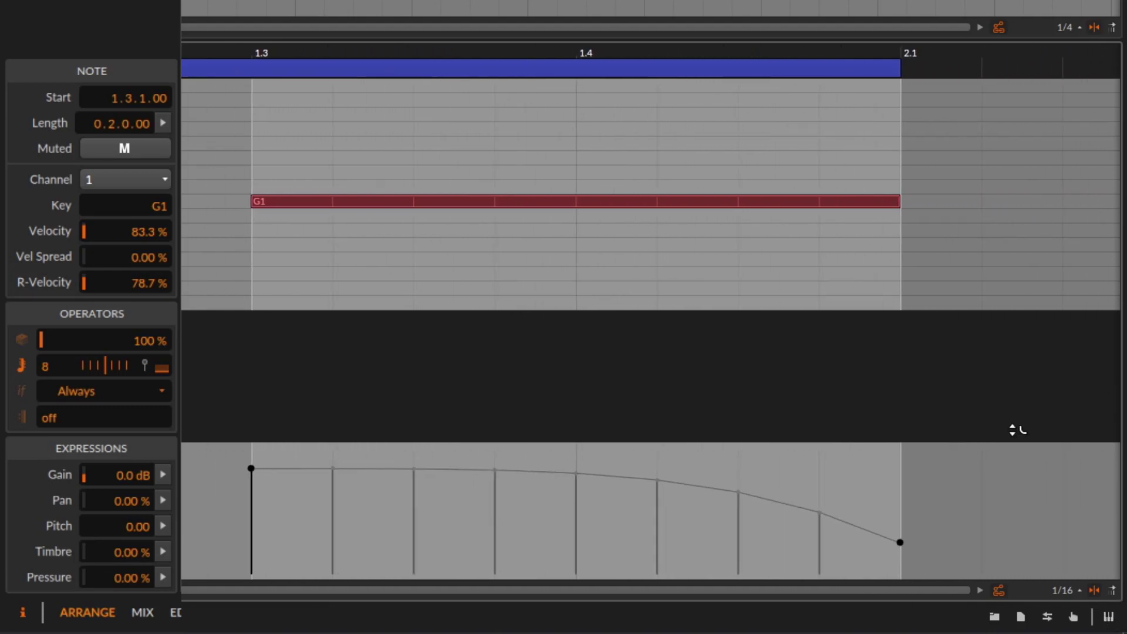
pyautogui.moveTo(1017, 430); pyautogui.dragTo(1026, 629)
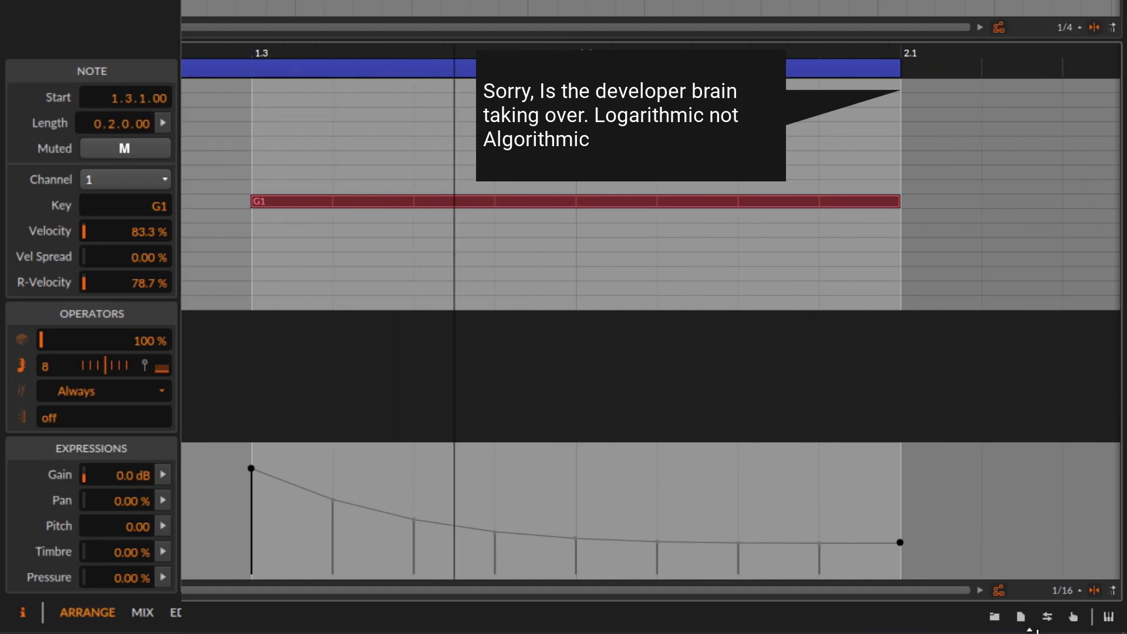
pyautogui.moveTo(1016, 614); pyautogui.dragTo(1027, 409)
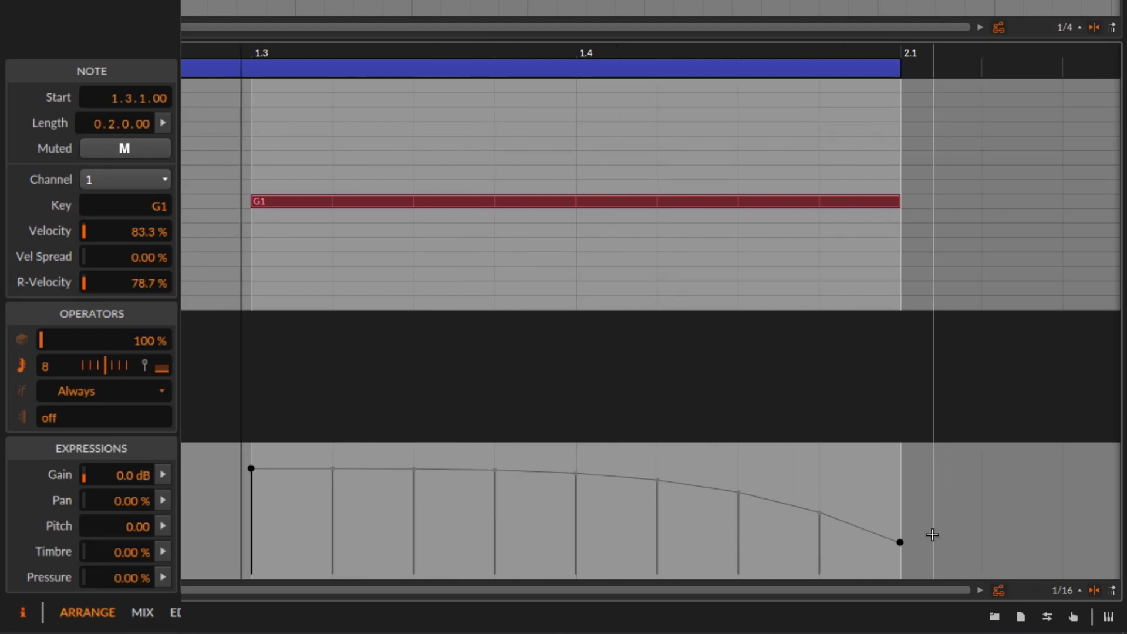
pyautogui.moveTo(901, 543); pyautogui.dragTo(923, 626)
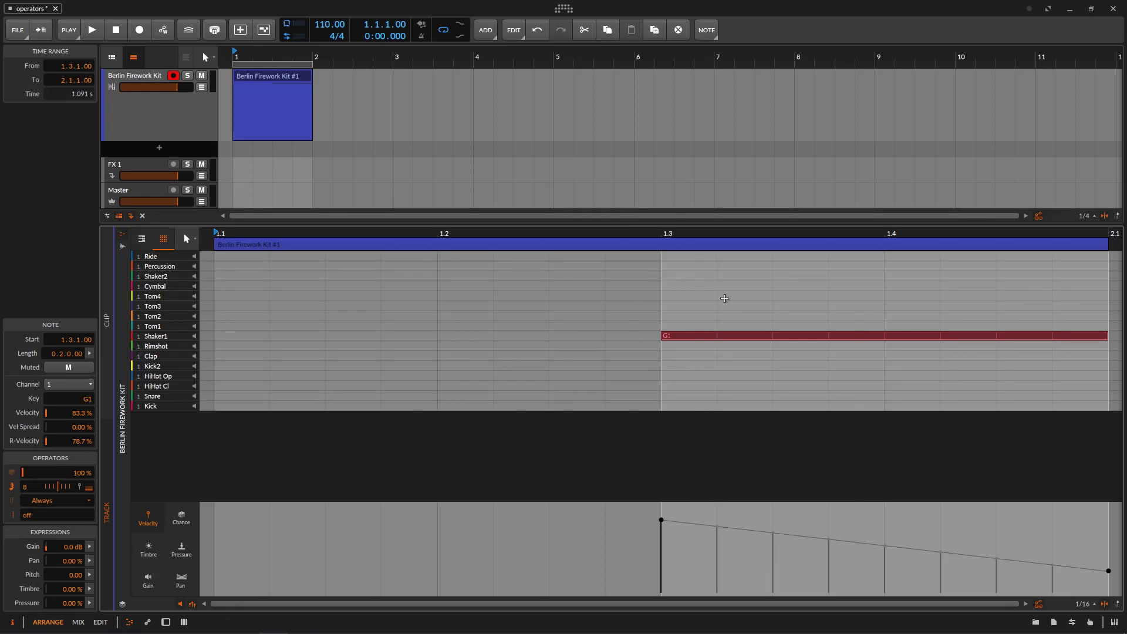
# Step: Add sixteenth-length Kick notes on all four beats and sixteenth-length Snare notes at 1.2 and 1.4
pyautogui.doubleClick(254, 406)
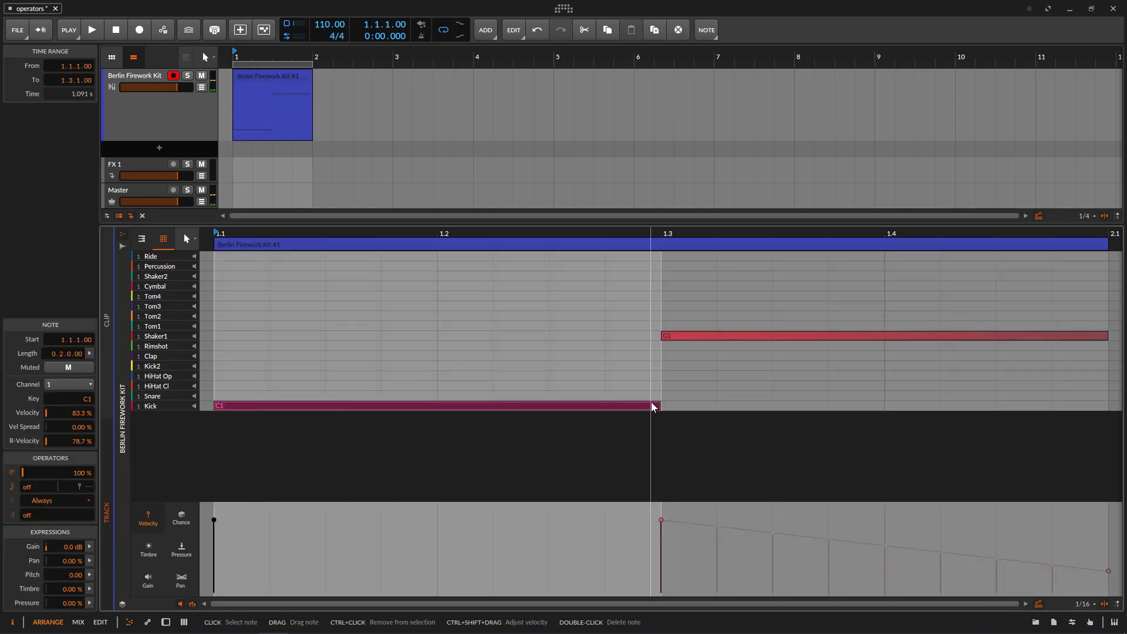
pyautogui.moveTo(653, 407); pyautogui.dragTo(332, 405)
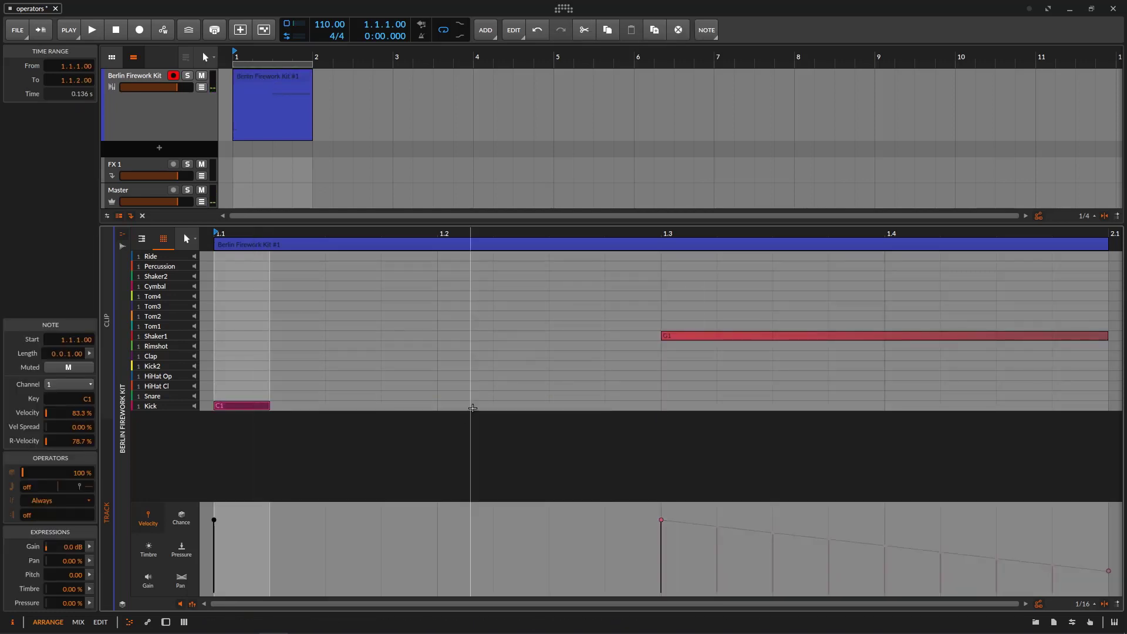
pyautogui.doubleClick(472, 406)
pyautogui.doubleClick(684, 405)
pyautogui.doubleClick(884, 407)
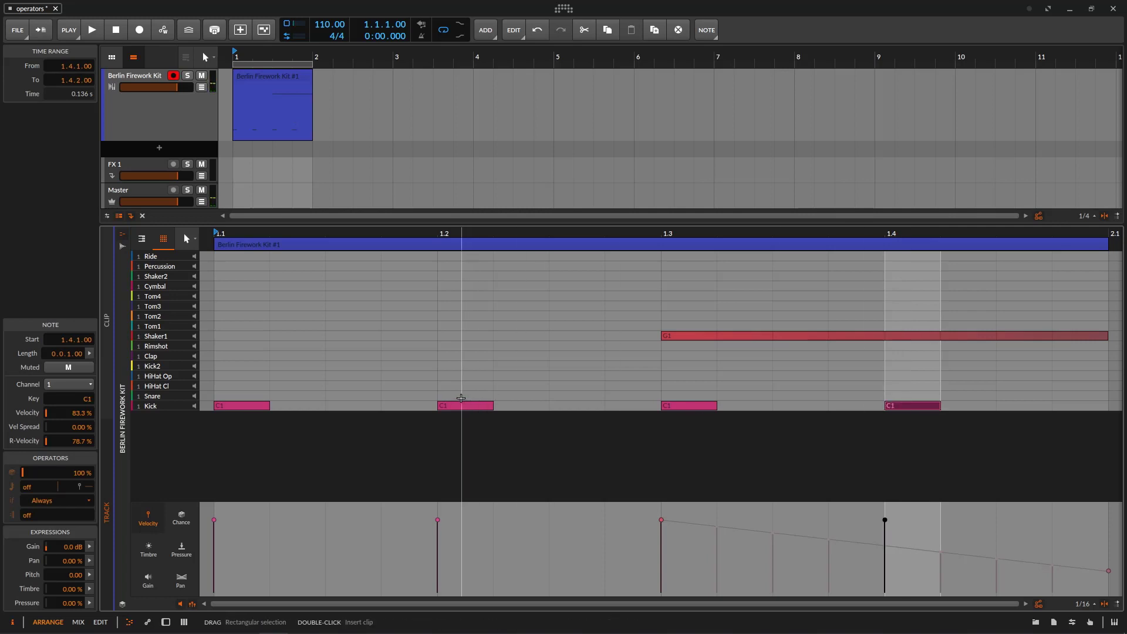
pyautogui.doubleClick(460, 397)
pyautogui.doubleClick(904, 395)
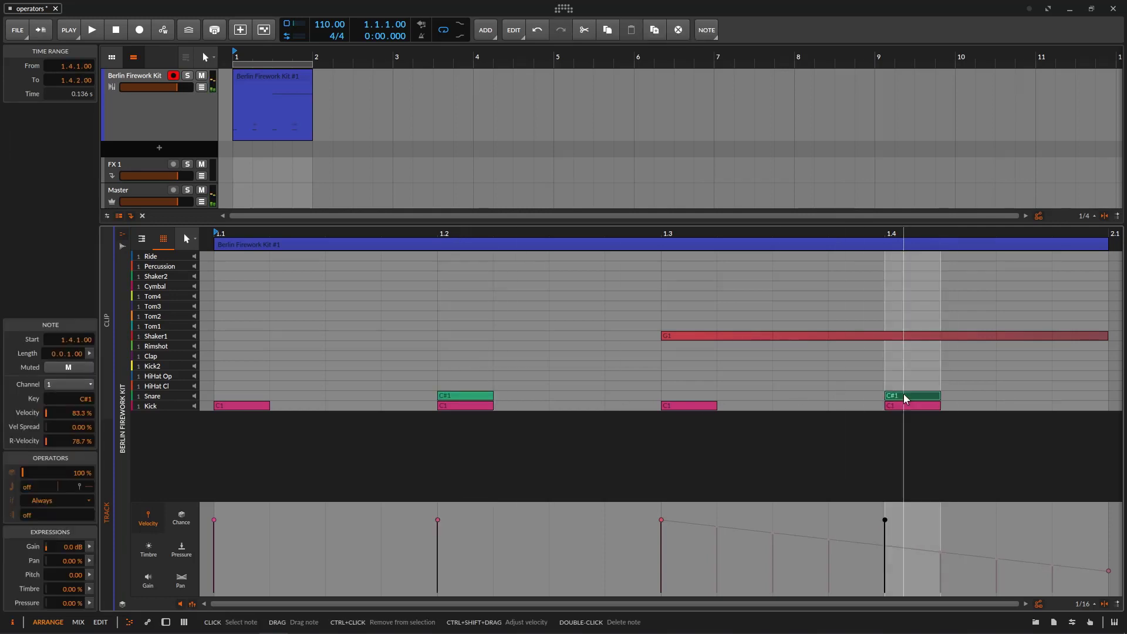
# Step: Lower the Berlin Firework Kit track's volume slightly and start playback
pyautogui.click(184, 96)
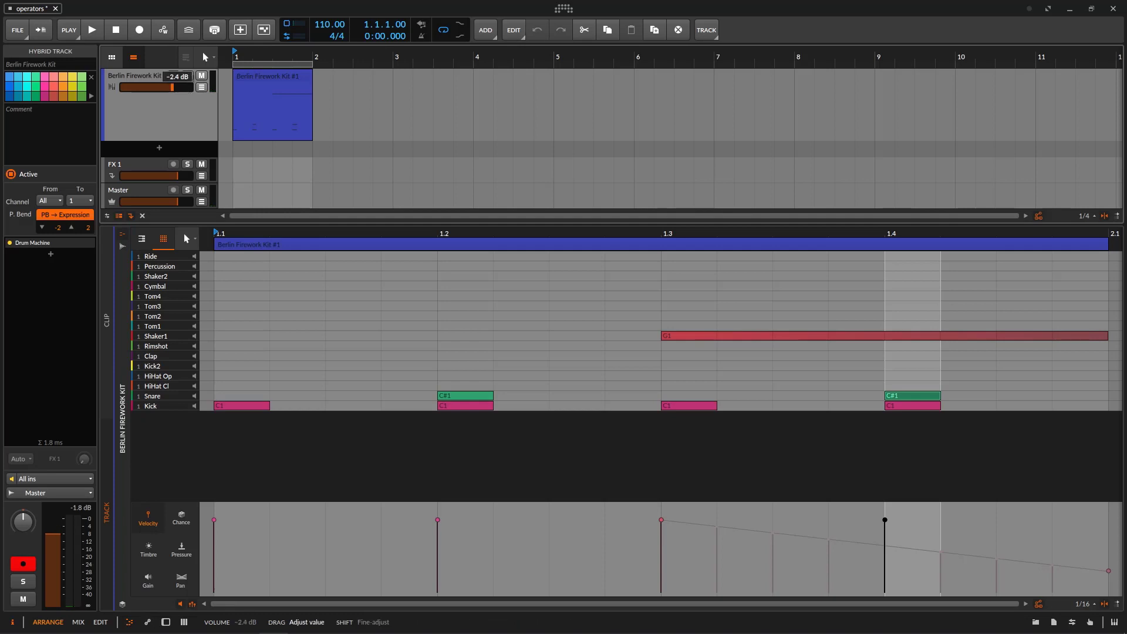
pyautogui.click(91, 31)
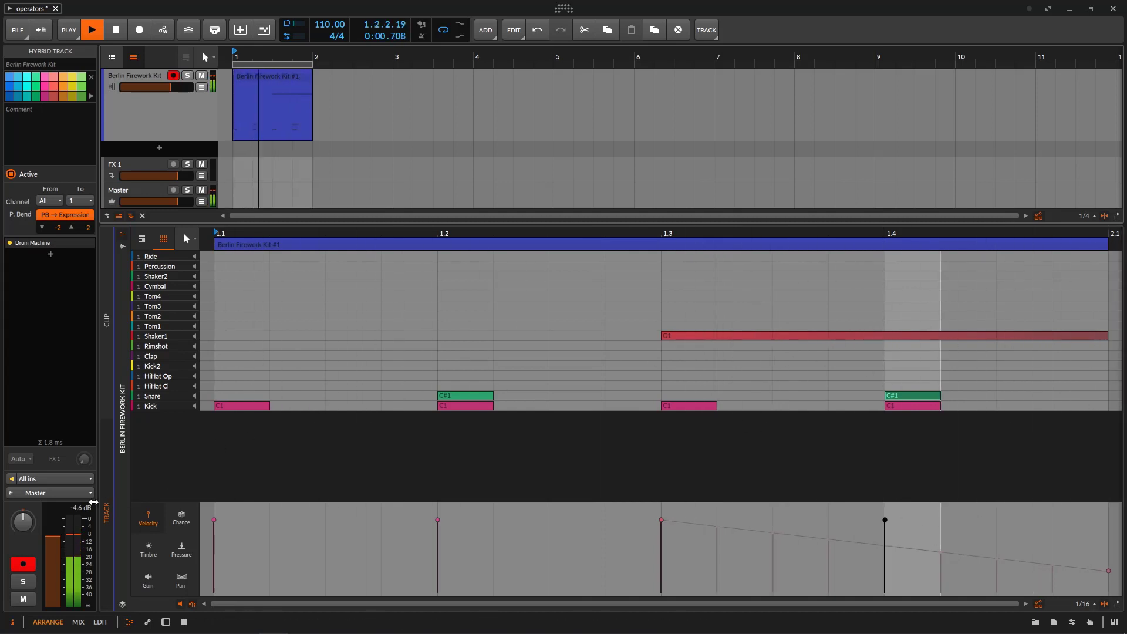
# Step: Bend the Shaker1 note's repeat curve so its eight repeats get closer together towards the end
pyautogui.click(686, 337)
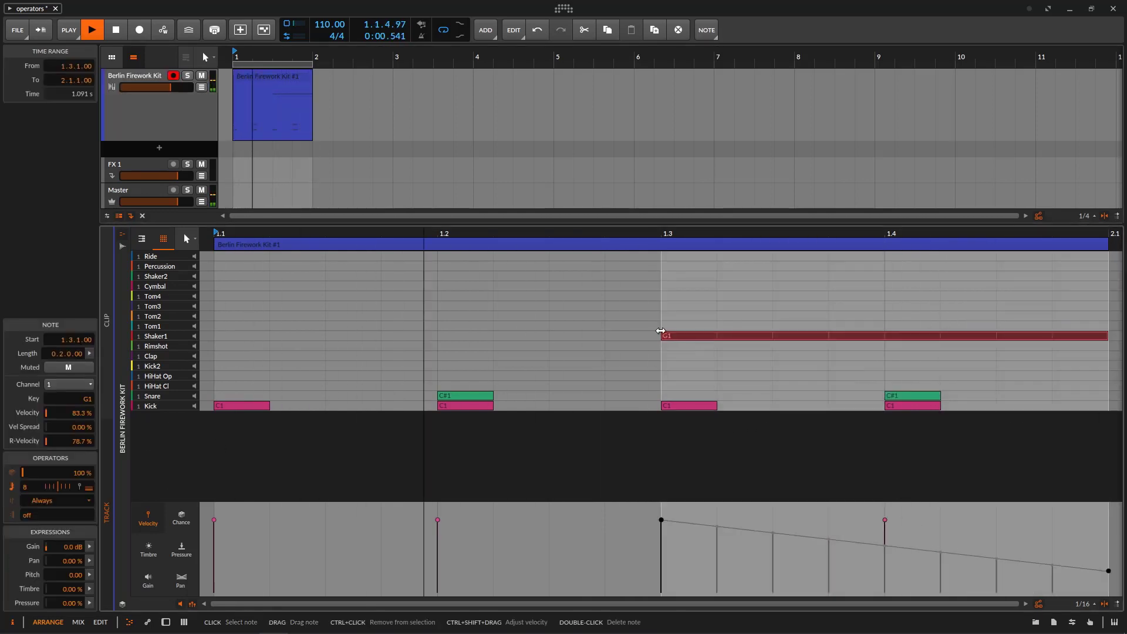
pyautogui.moveTo(58, 487); pyautogui.dragTo(65, 487)
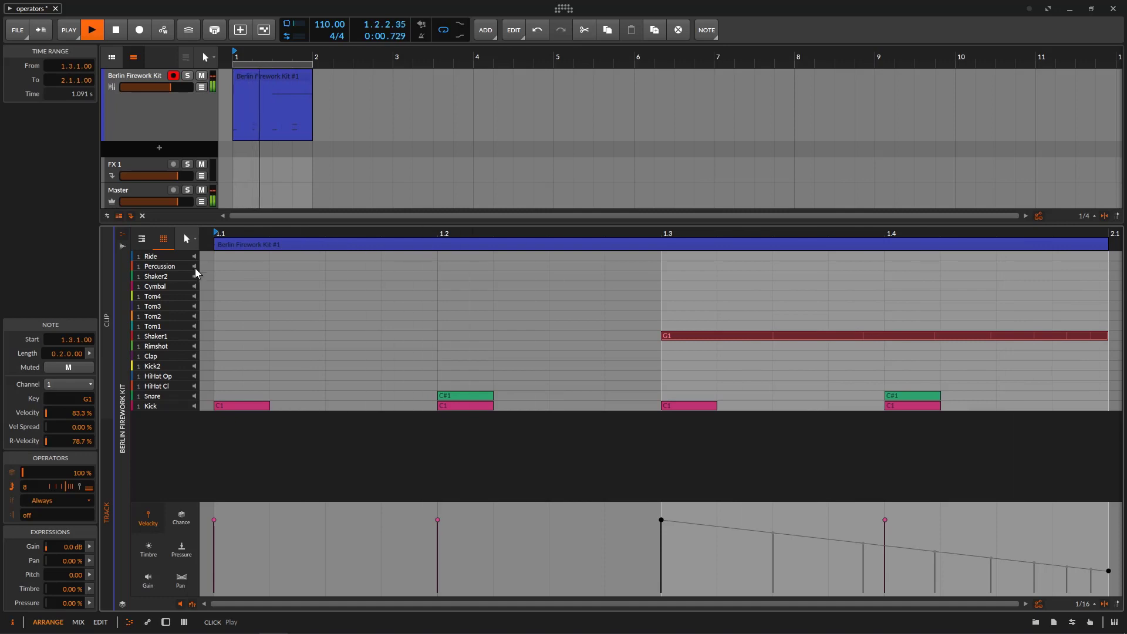
# Step: Add sixteenth-length Shaker2 notes at 1.1.3 and 1.2.3
pyautogui.doubleClick(352, 276)
pyautogui.moveTo(772, 276); pyautogui.dragTo(401, 276)
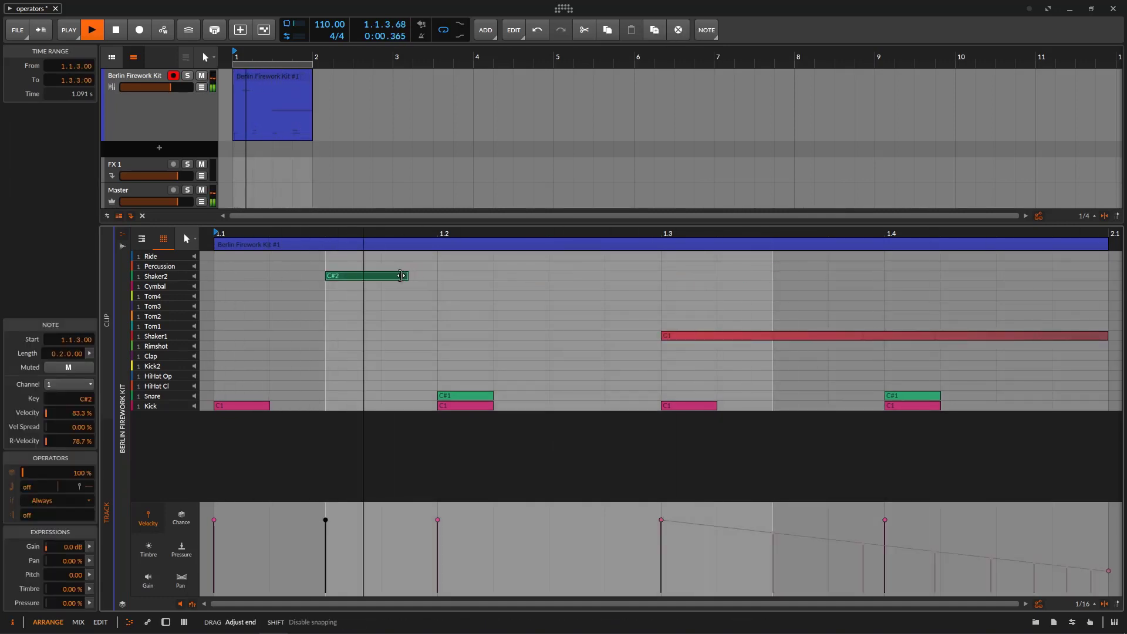
pyautogui.doubleClick(576, 280)
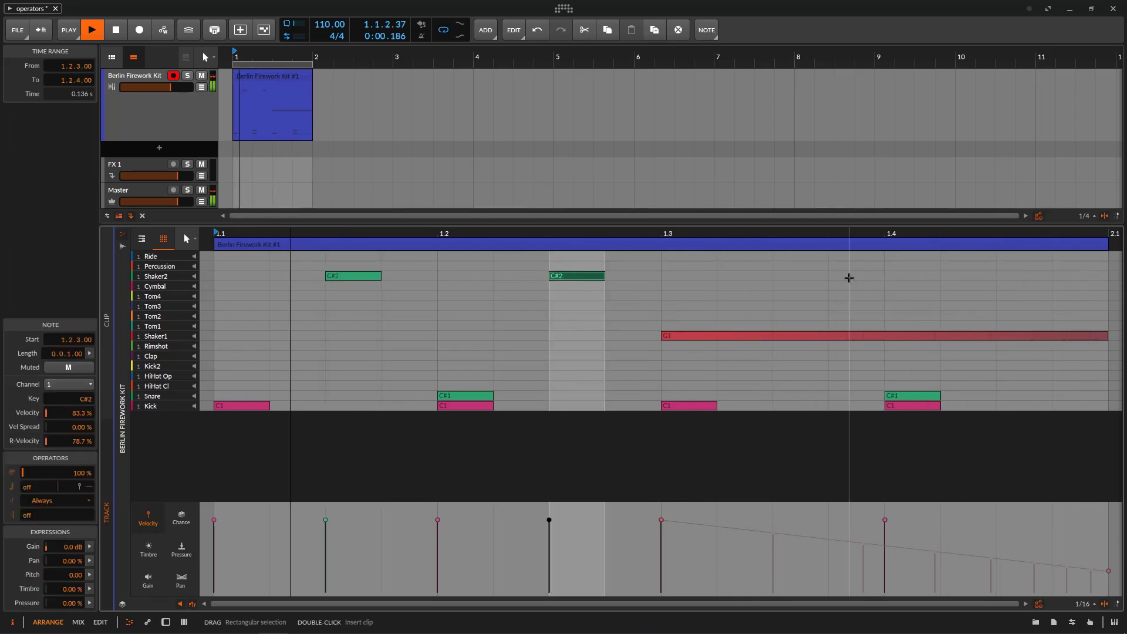
# Step: Place a third Shaker2 note at 1.4.2 instead of 1.3.3 and lengthen it to 0.0.2.00
pyautogui.doubleClick(790, 275)
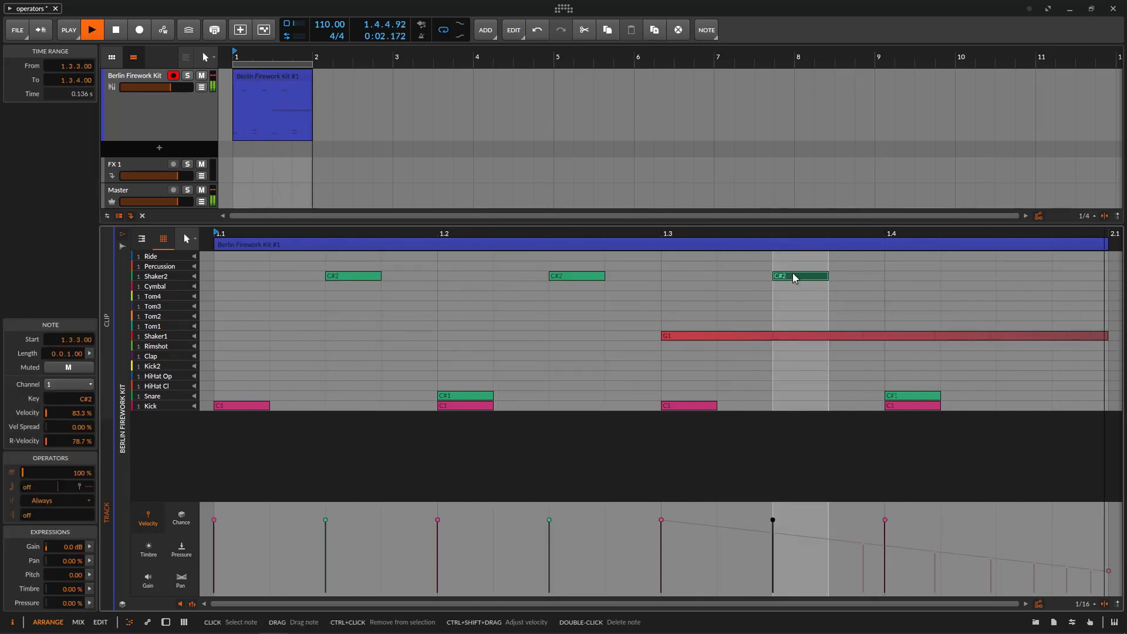
pyautogui.doubleClick(968, 277)
pyautogui.moveTo(955, 285); pyautogui.dragTo(957, 284)
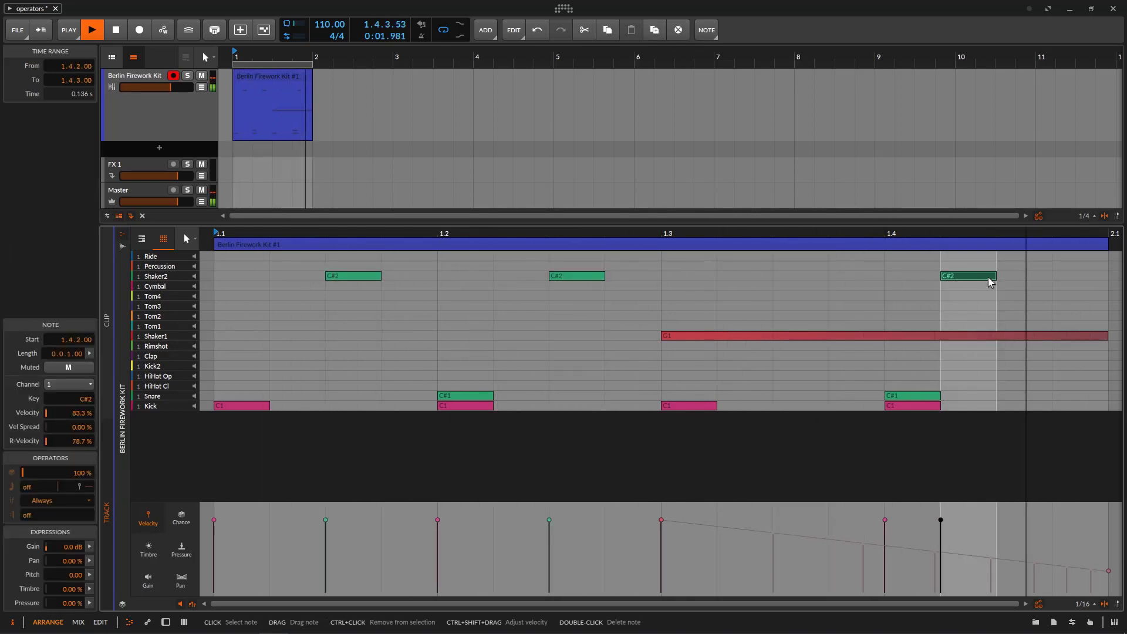
pyautogui.moveTo(1046, 276); pyautogui.dragTo(1048, 275)
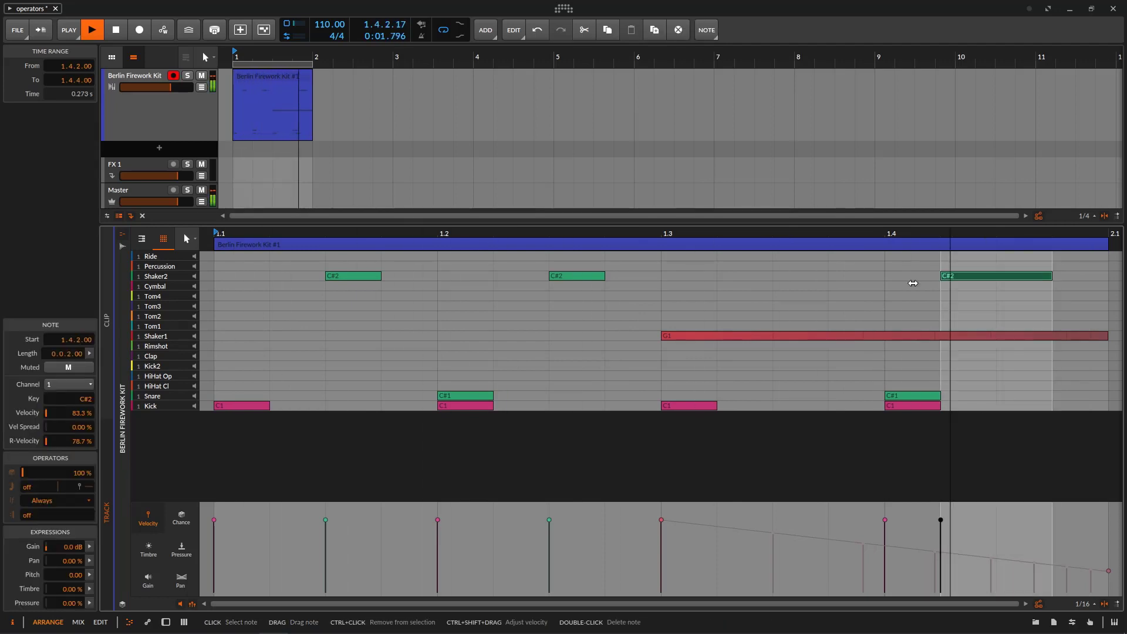
# Step: Give the Shaker2 note at 1.4.2 six accelerating repeats and lengthen it to 0.0.3.00
pyautogui.moveTo(29, 490); pyautogui.dragTo(29, 483)
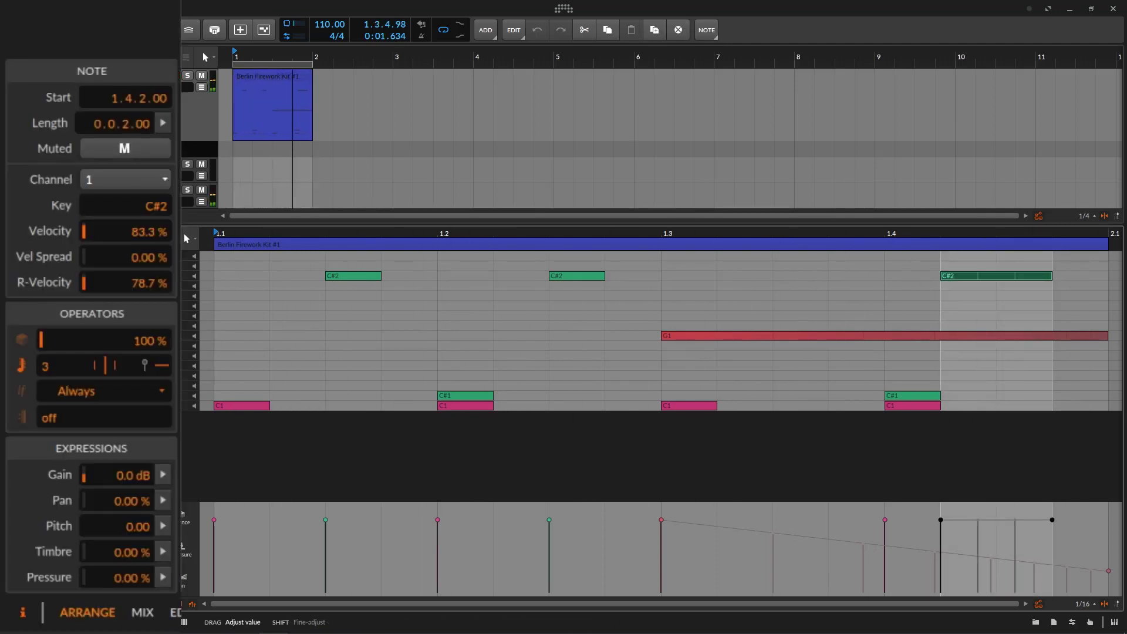
pyautogui.moveTo(111, 366); pyautogui.dragTo(111, 335)
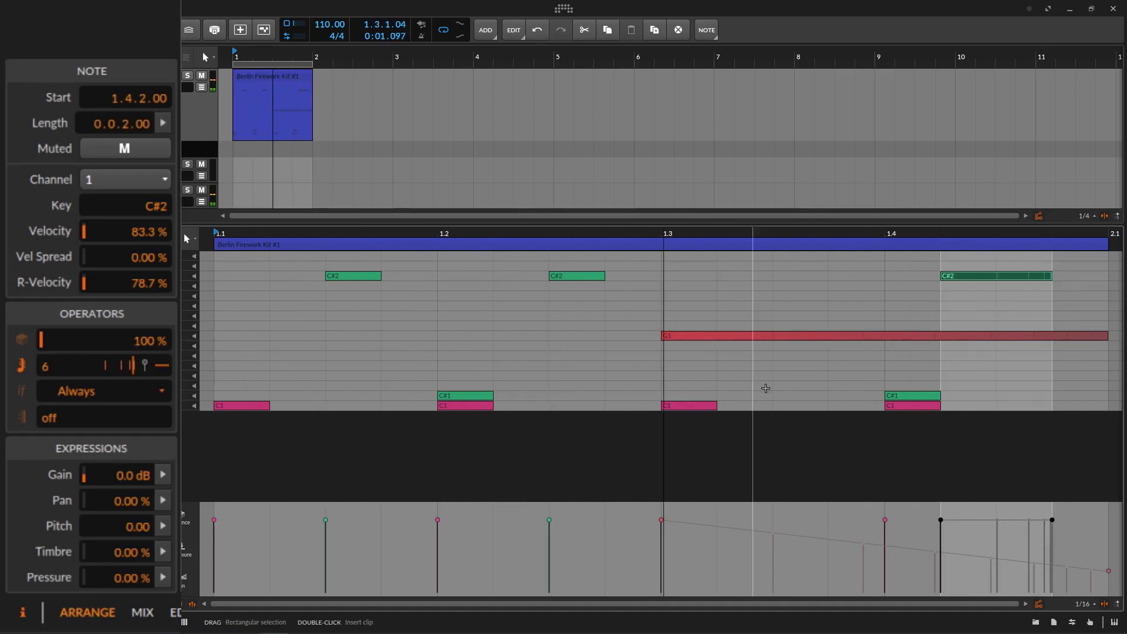
pyautogui.moveTo(1049, 276); pyautogui.dragTo(1108, 275)
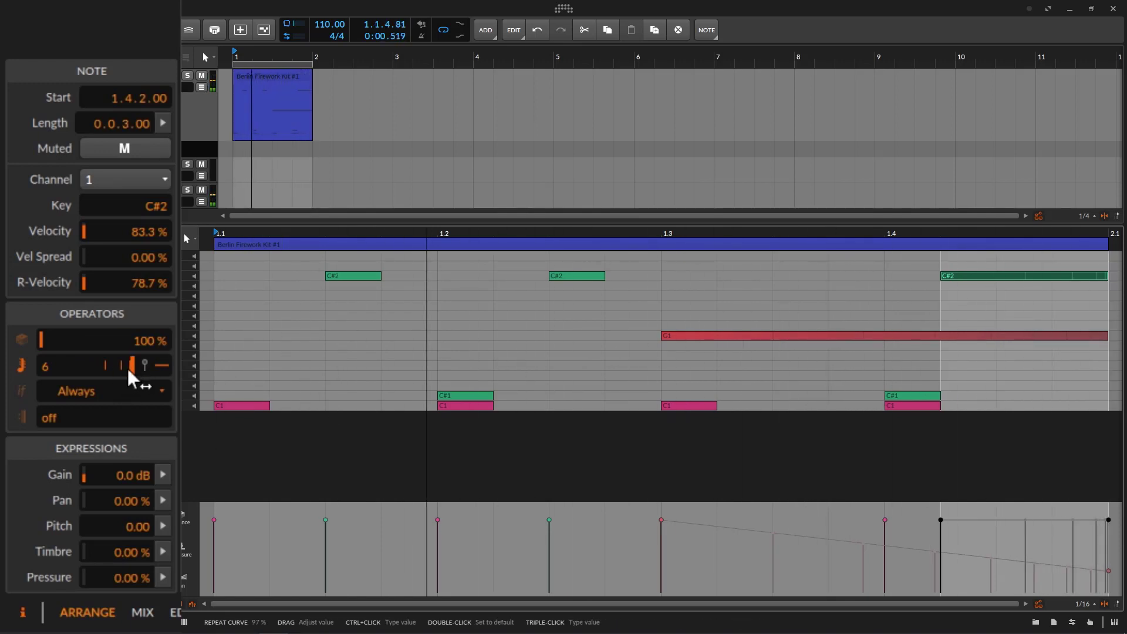
pyautogui.moveTo(128, 368); pyautogui.dragTo(116, 368)
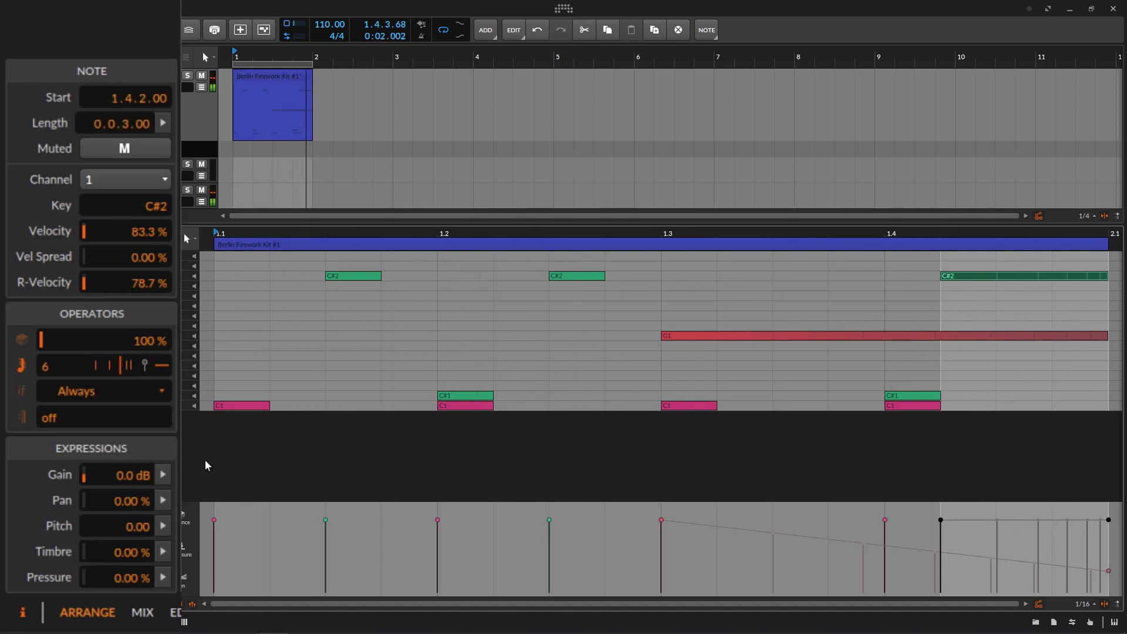
# Step: Set the last Shaker2 note's velocity to 67.6 % and make its repeat velocities fall along a curve that drops quickly at first
pyautogui.click(964, 257)
pyautogui.click(965, 276)
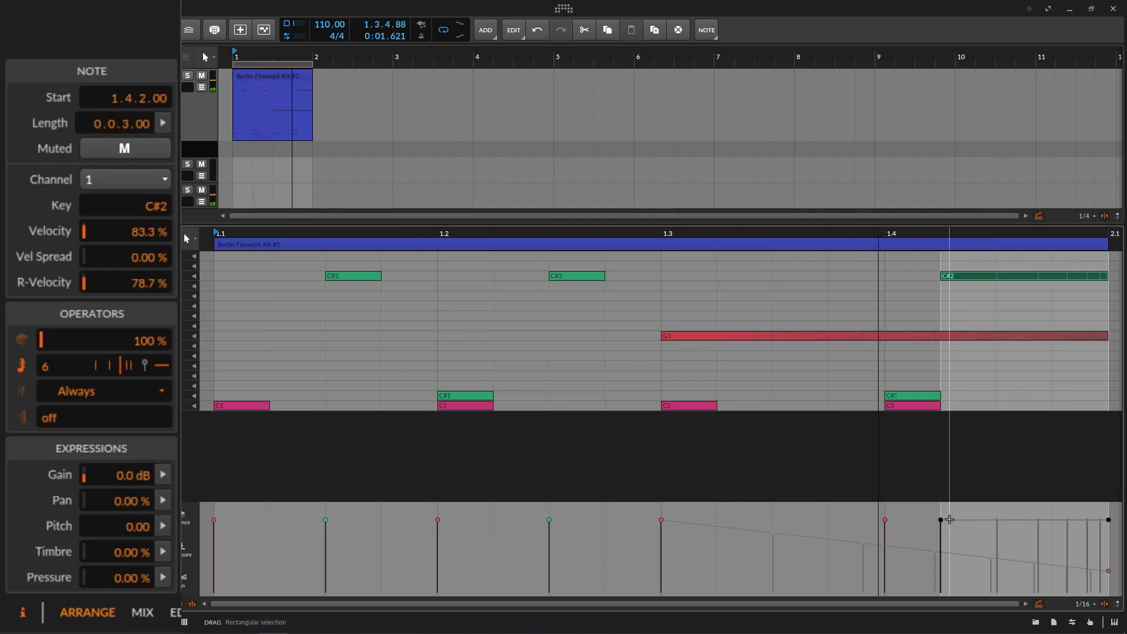
pyautogui.moveTo(941, 519); pyautogui.dragTo(941, 533)
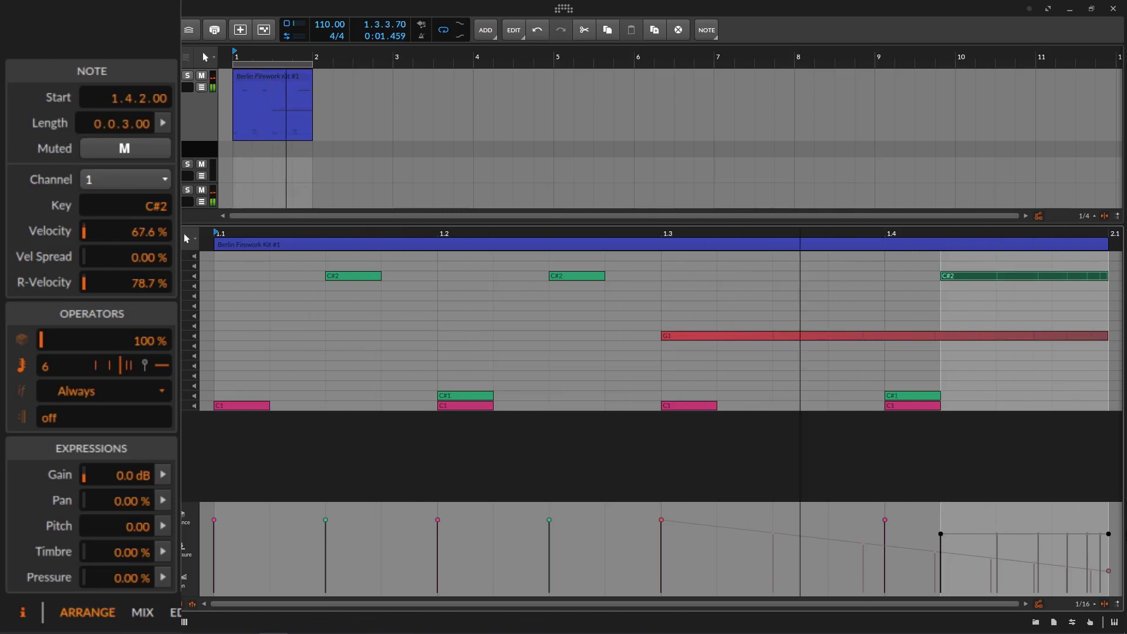
pyautogui.moveTo(1110, 534); pyautogui.dragTo(1109, 573)
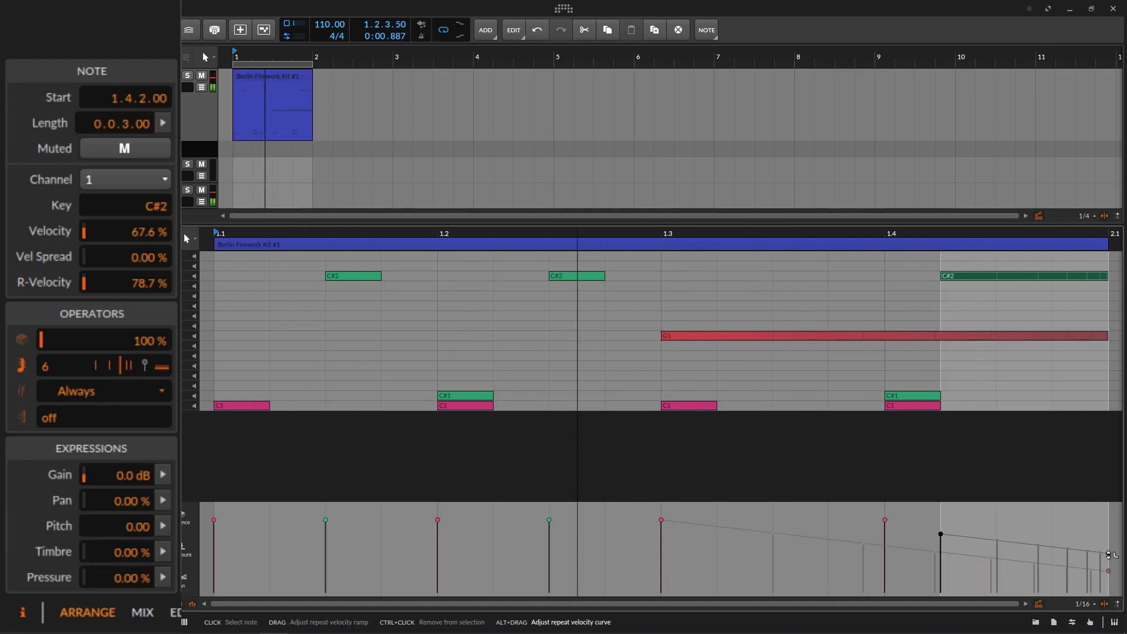
pyautogui.moveTo(1109, 576); pyautogui.dragTo(1109, 631)
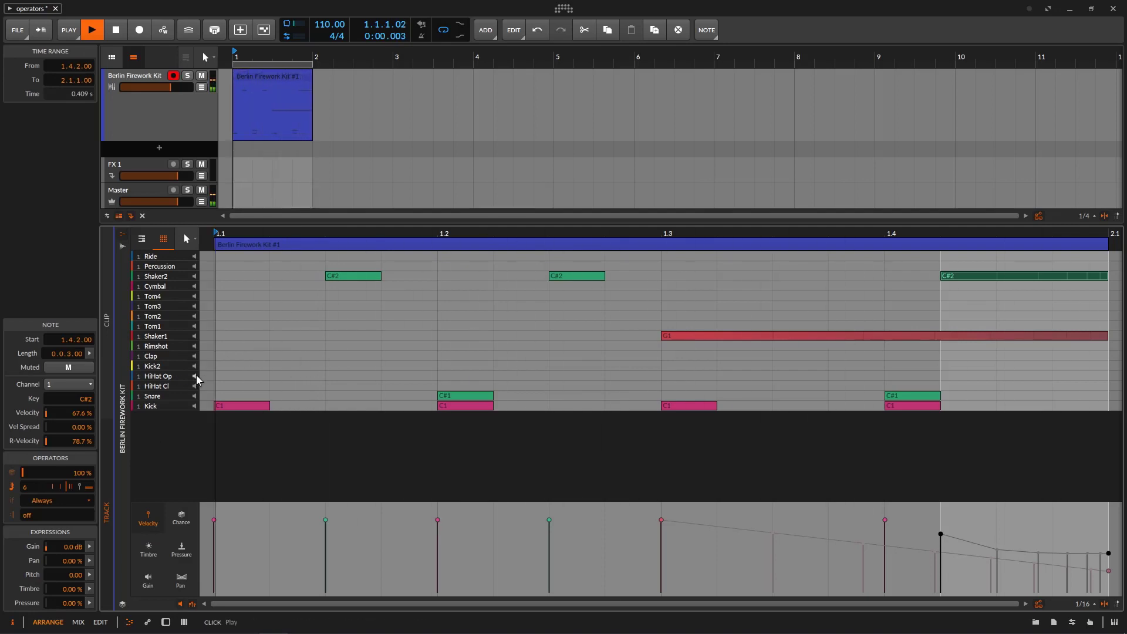
# Step: Add sixteenth-length HiHat Op notes at 1.1.1, 1.1.2, 1.1.3, 1.1.4 and 1.2.1, each 0.0.1.00 long
pyautogui.moveTo(232, 376)
pyautogui.mouseDown()
pyautogui.moveTo(409, 376)
pyautogui.moveTo(270, 376)
pyautogui.moveTo(391, 377)
pyautogui.mouseUp()
pyautogui.doubleClick(299, 375)
pyautogui.click(349, 376)
pyautogui.doubleClick(402, 376)
pyautogui.click(402, 376)
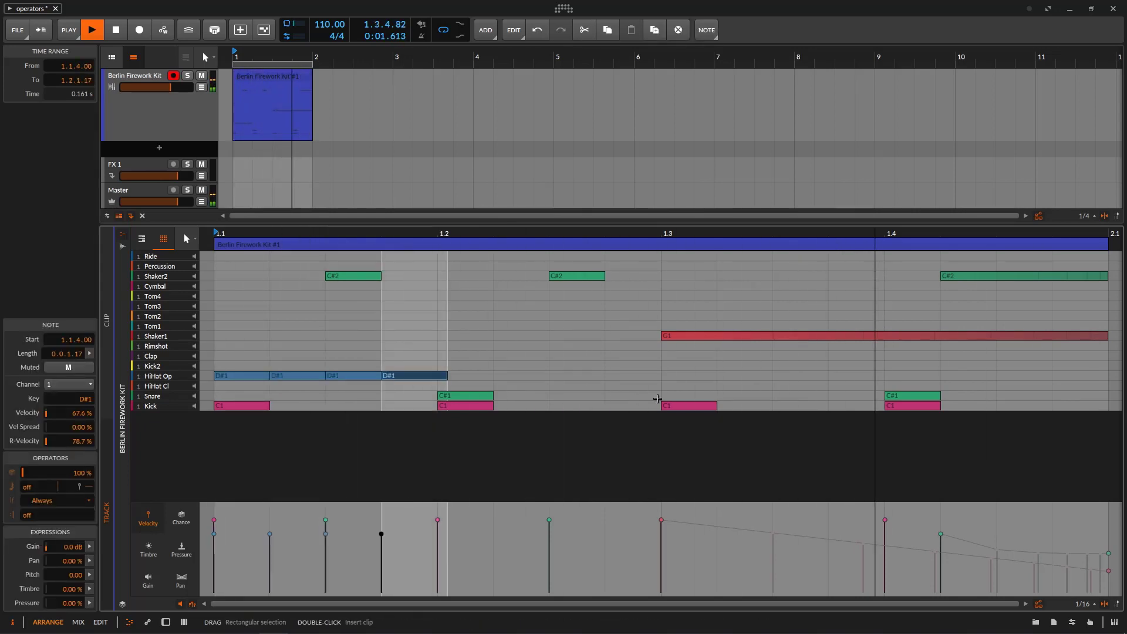
pyautogui.doubleClick(476, 375)
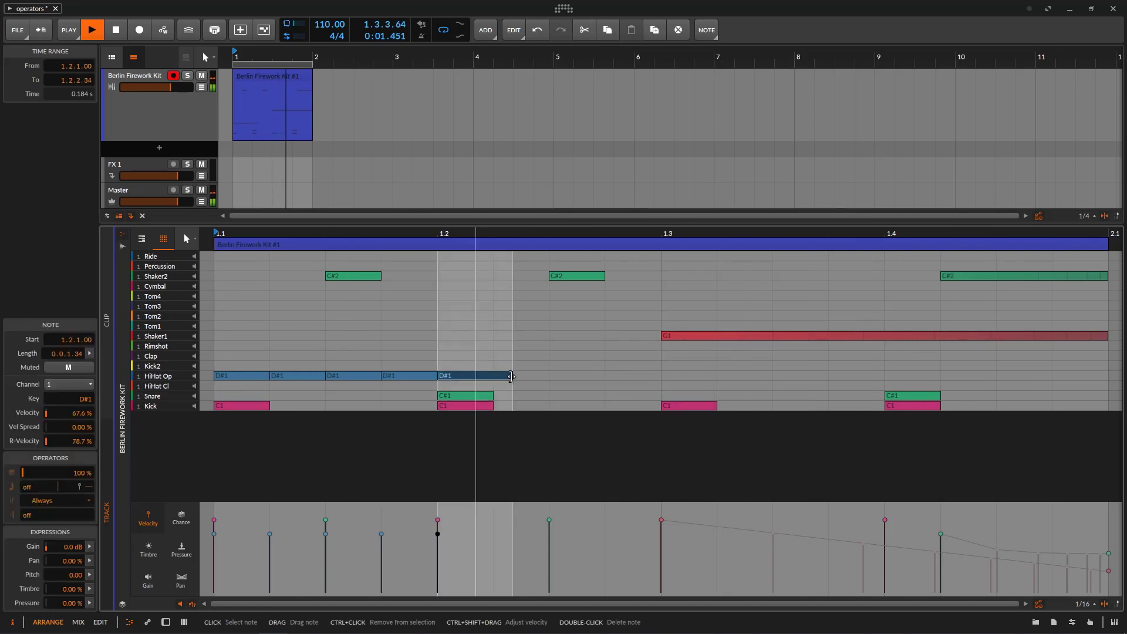
pyautogui.moveTo(512, 372)
pyautogui.mouseDown()
pyautogui.moveTo(523, 374)
pyautogui.moveTo(492, 377)
pyautogui.mouseUp()
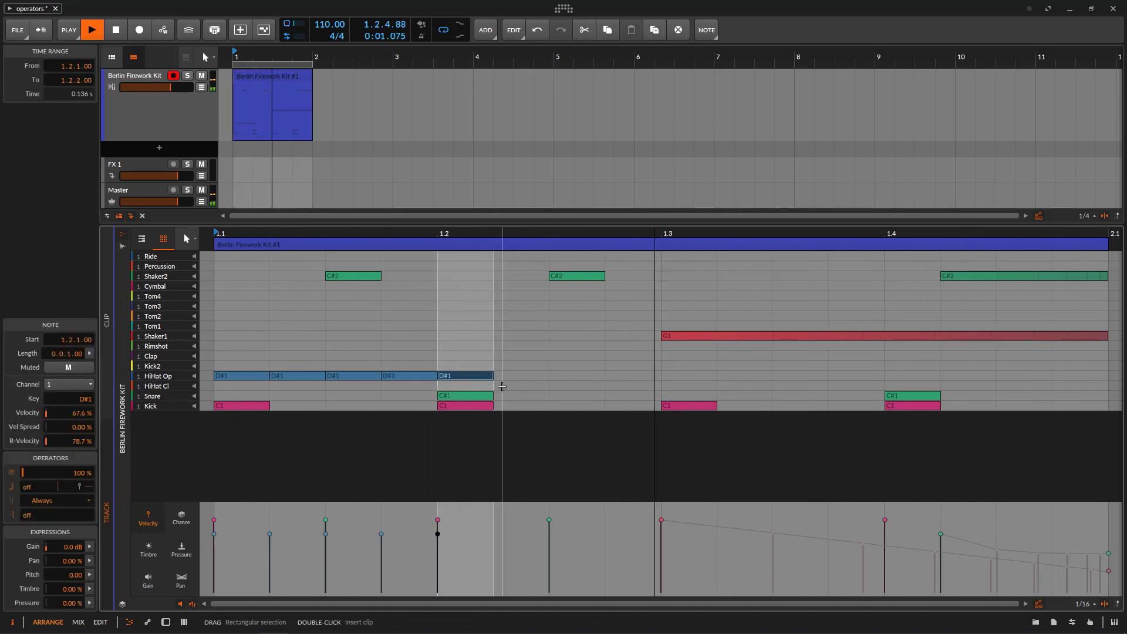
pyautogui.click(405, 377)
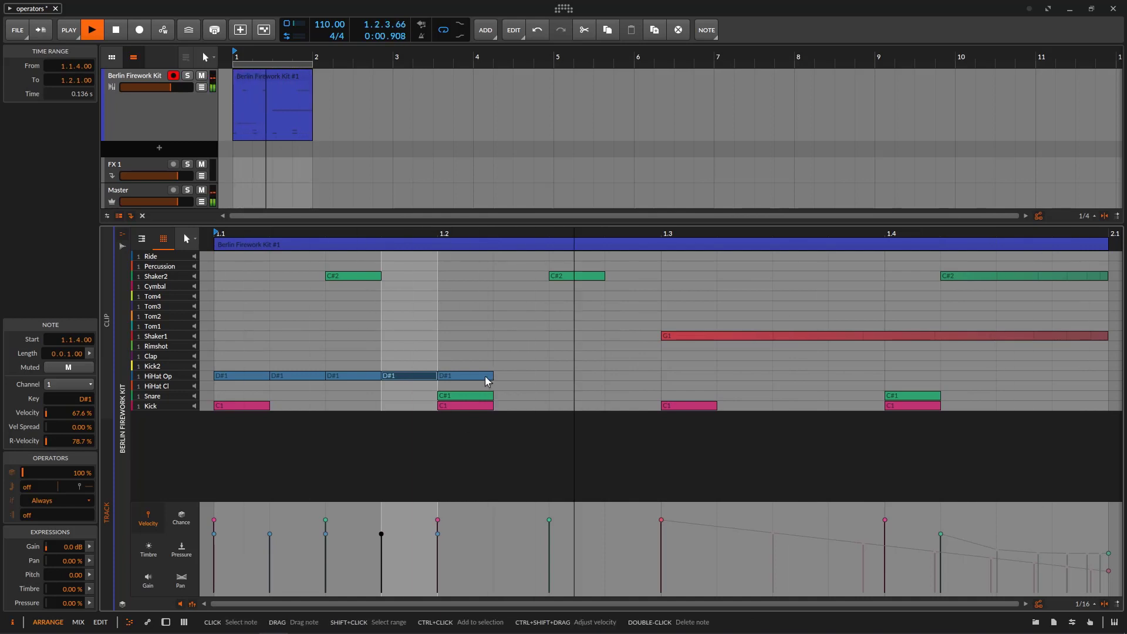
# Step: Continue the HiHat Op row with sixteenth-length notes on every step from 1.2.2 to 1.4.4
pyautogui.doubleClick(518, 377)
pyautogui.doubleClick(573, 376)
pyautogui.doubleClick(626, 376)
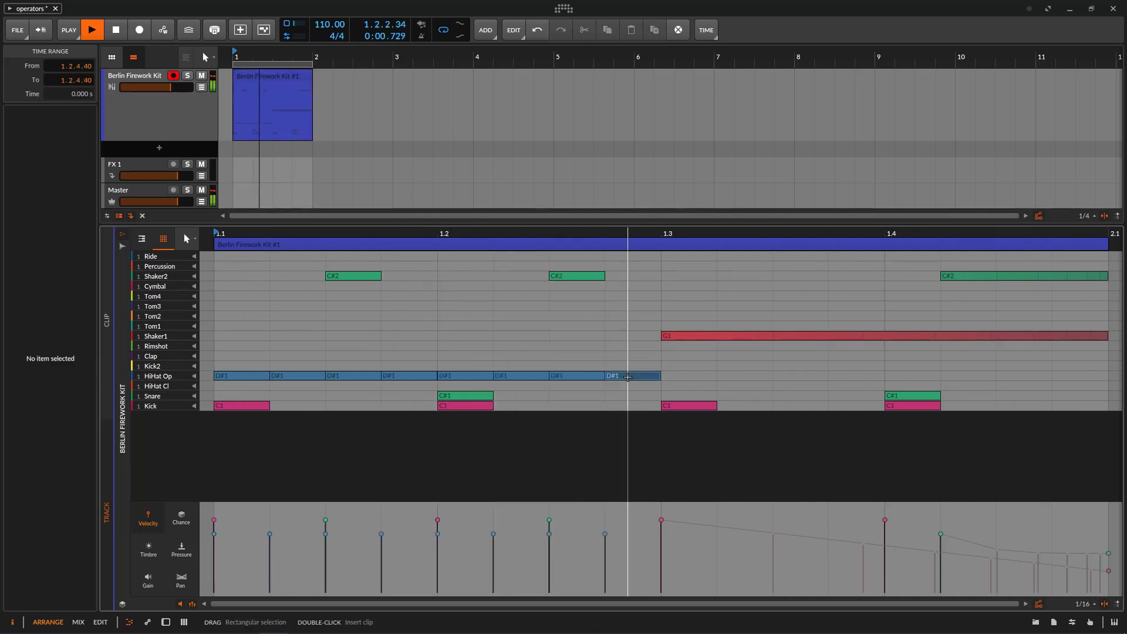
pyautogui.doubleClick(686, 376)
pyautogui.doubleClick(750, 376)
pyautogui.doubleClick(799, 376)
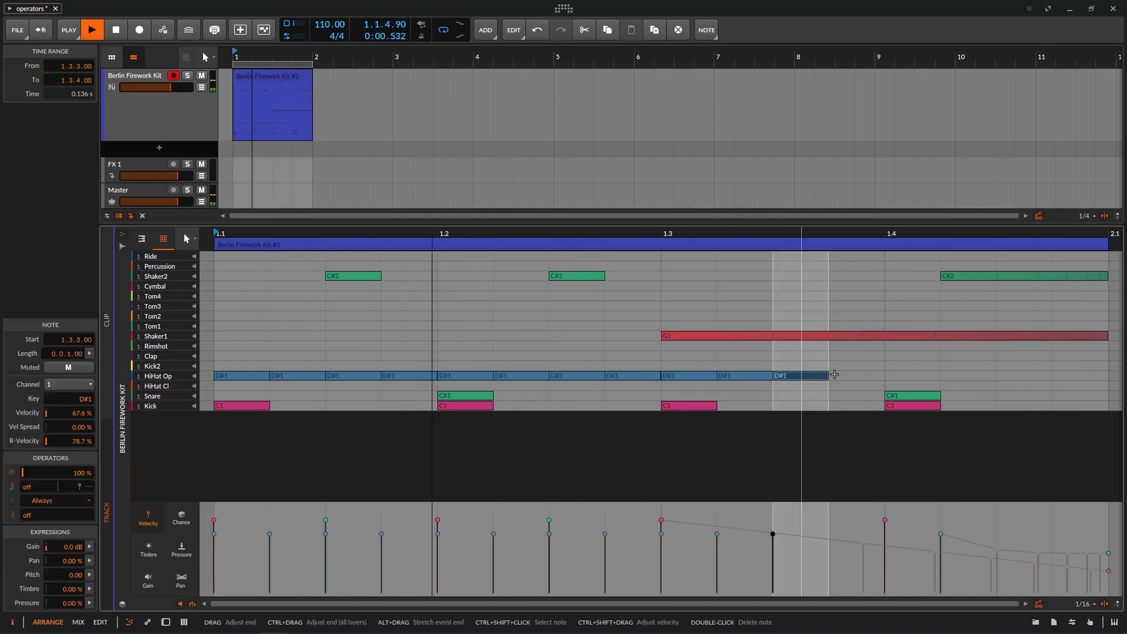
pyautogui.doubleClick(863, 376)
pyautogui.click(907, 372)
pyautogui.doubleClick(909, 375)
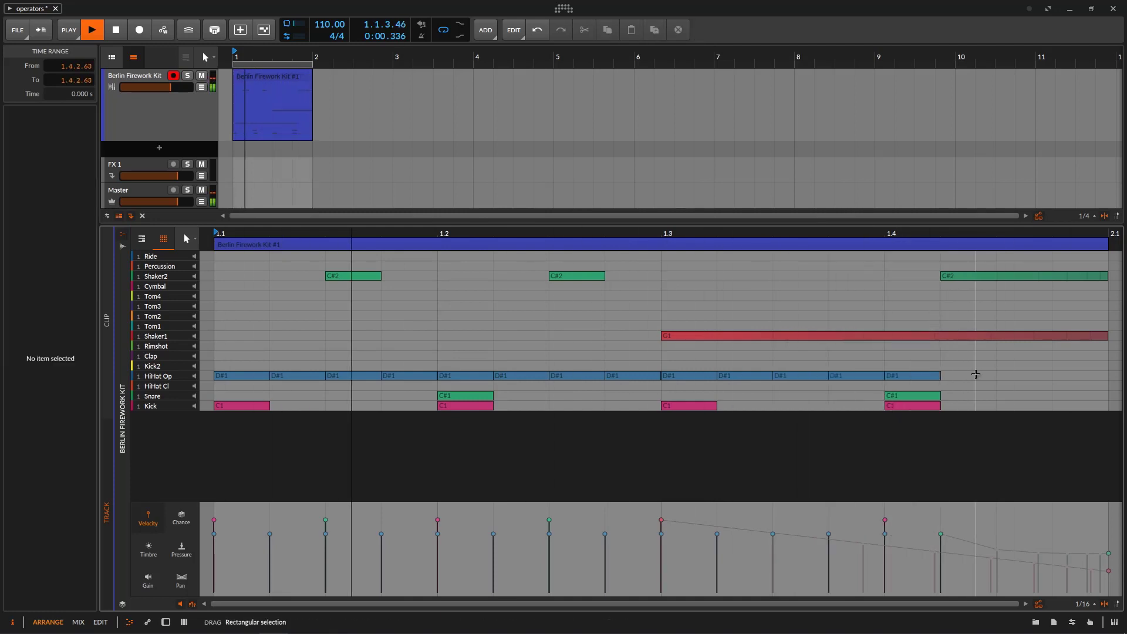
pyautogui.doubleClick(971, 375)
pyautogui.doubleClick(1022, 374)
pyautogui.doubleClick(1079, 374)
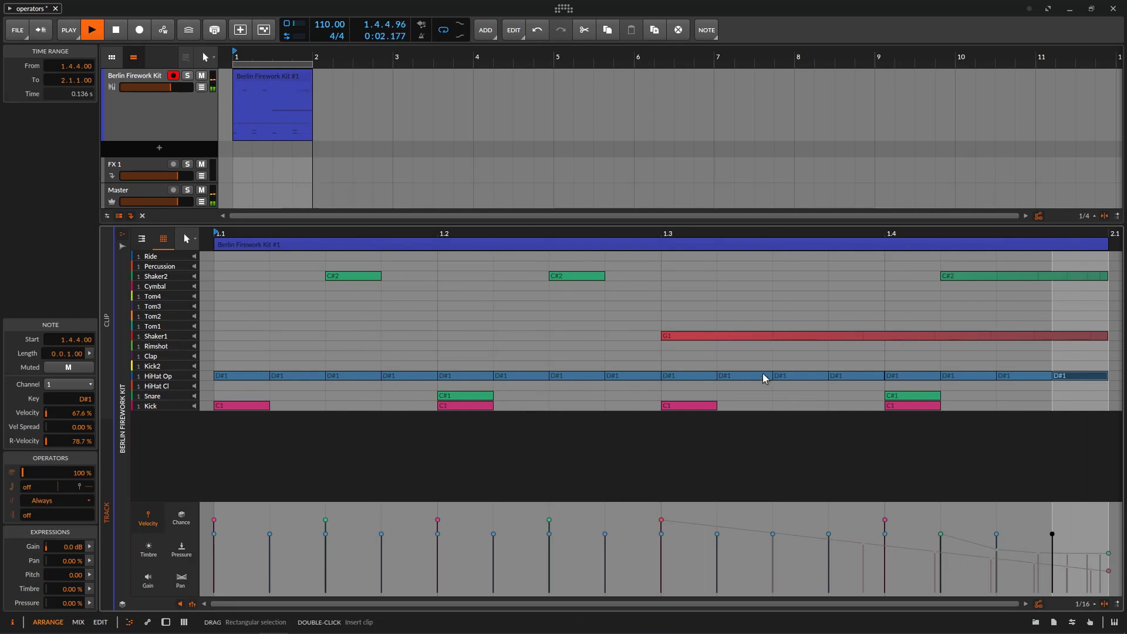
# Step: Give the HiHat Op note at 1.3.1 two repeats and the one at 1.4.3 three repeats
pyautogui.click(568, 375)
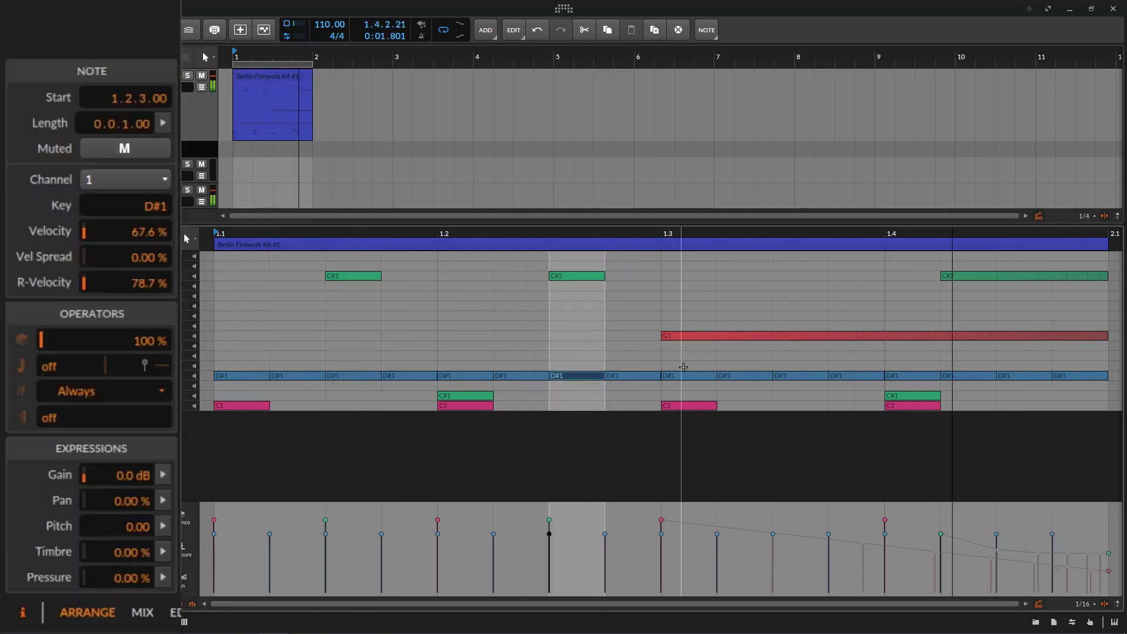
pyautogui.click(681, 376)
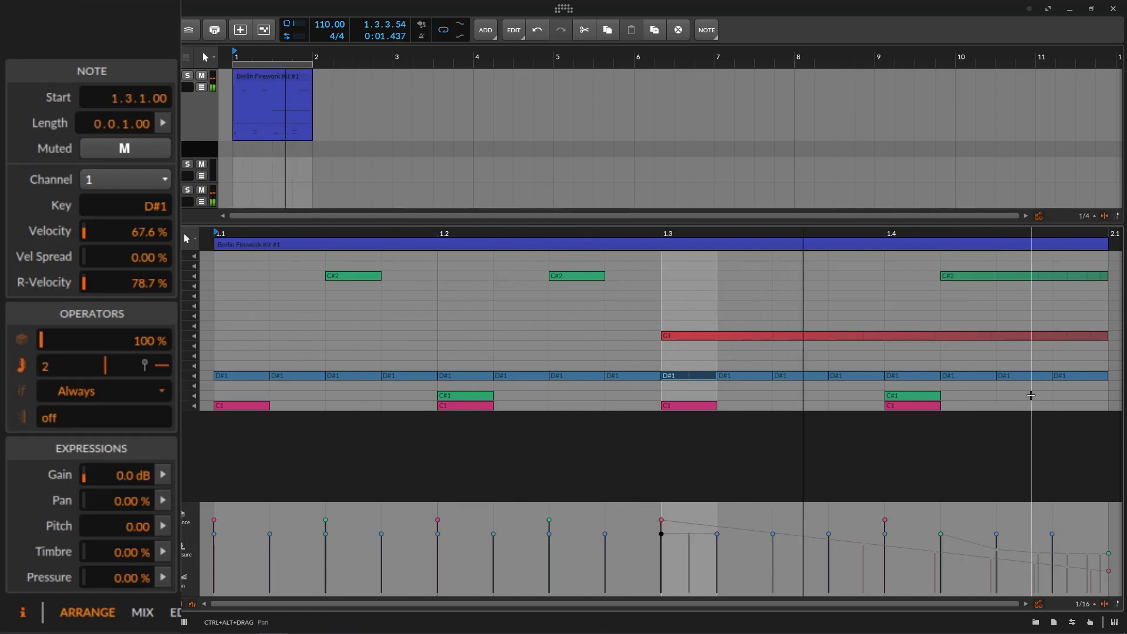
pyautogui.click(1010, 371)
pyautogui.click(1012, 376)
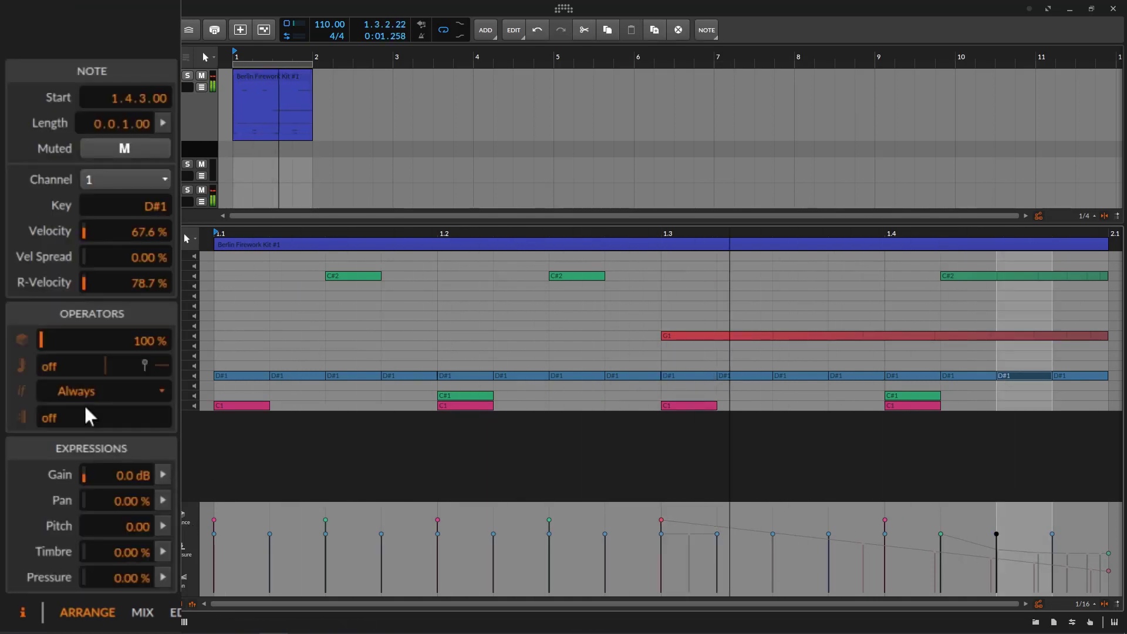
pyautogui.moveTo(70, 366); pyautogui.dragTo(69, 357)
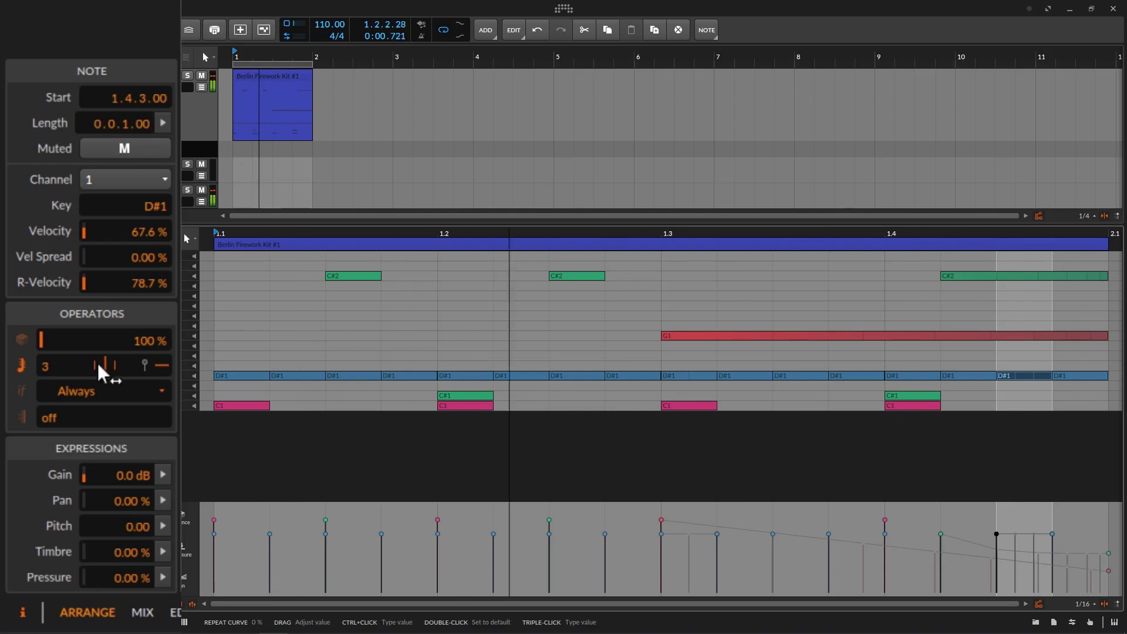
# Step: Disable Repeats and Chance on the HiHat Op note at 1.4.3 and re-enable its Repeats
pyautogui.click(27, 363)
pyautogui.click(22, 341)
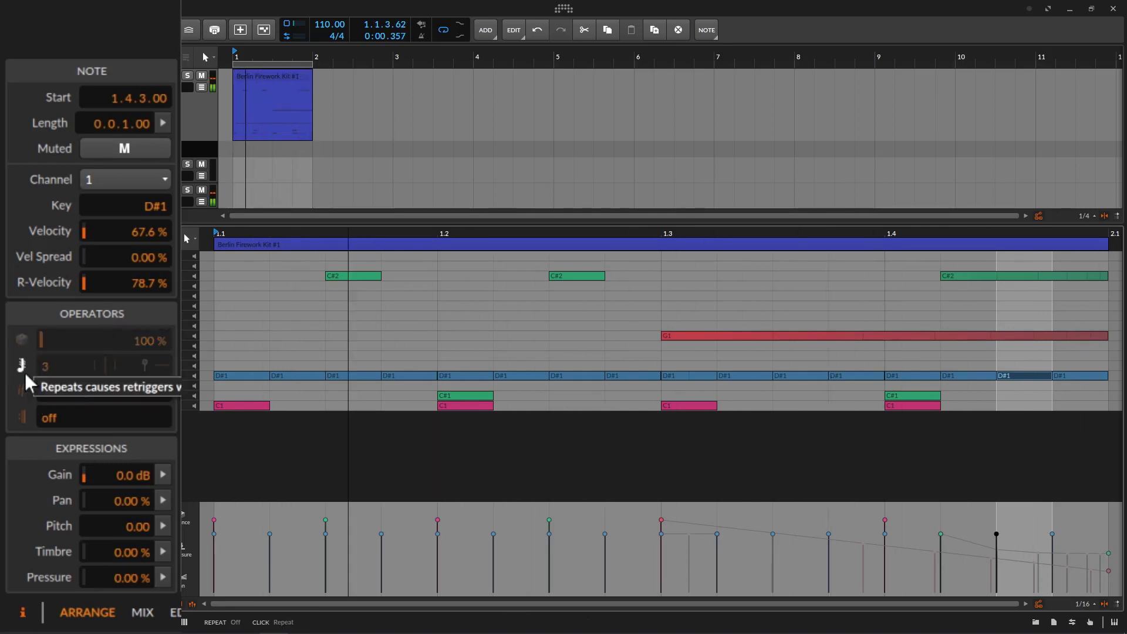
pyautogui.click(25, 374)
# Step: Switch Repeats off and back on for all notes in the clip, and inspect the HiHat Op notes at 1.3.1 and 1.4.3
pyautogui.click(790, 292)
pyautogui.hotkey('ctrl', 'a')
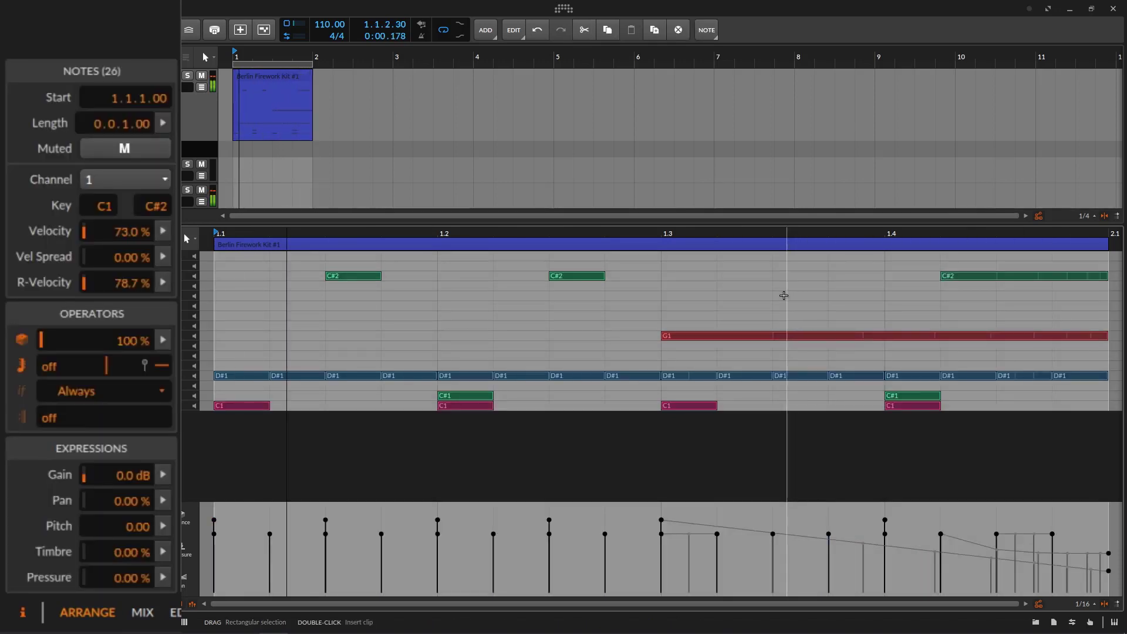
pyautogui.click(18, 367)
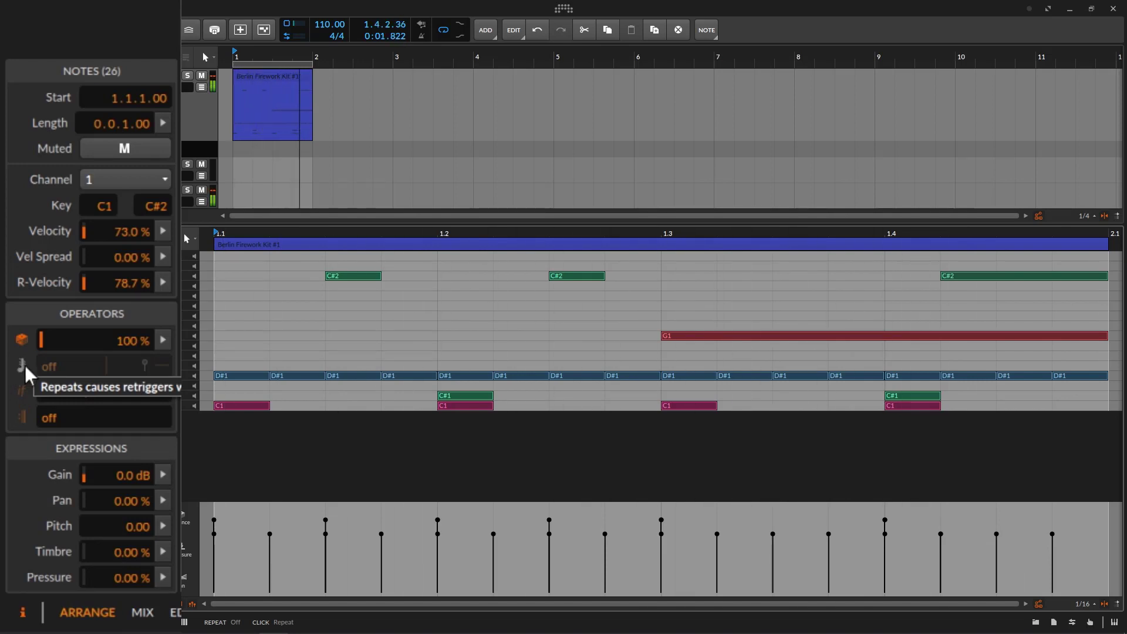
pyautogui.click(21, 365)
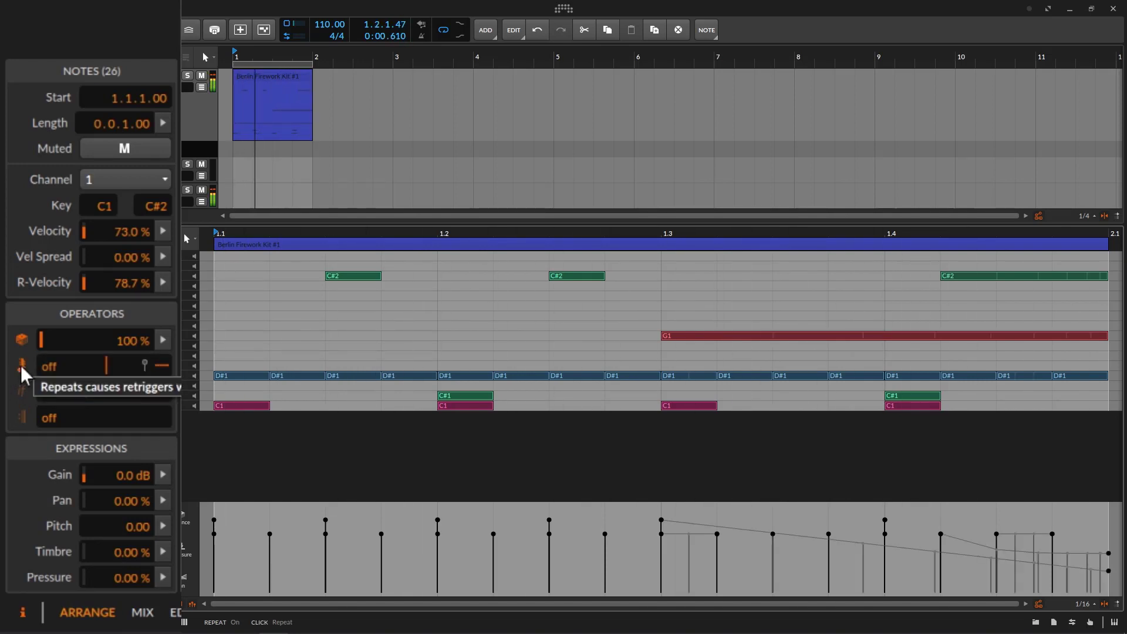
pyautogui.click(638, 299)
pyautogui.click(682, 376)
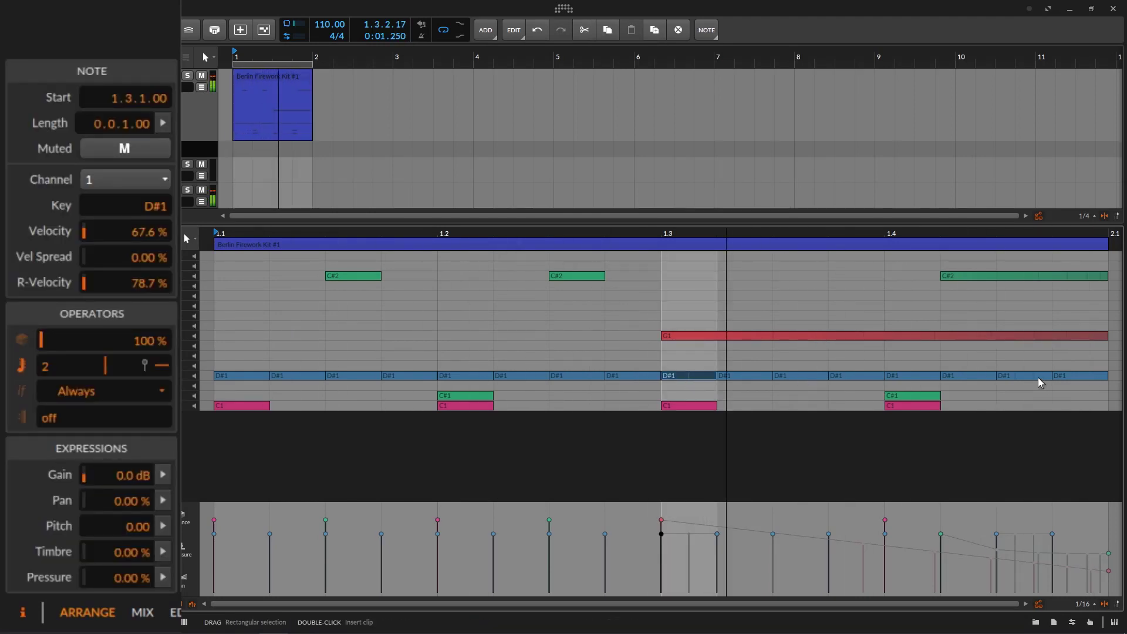
pyautogui.click(1015, 376)
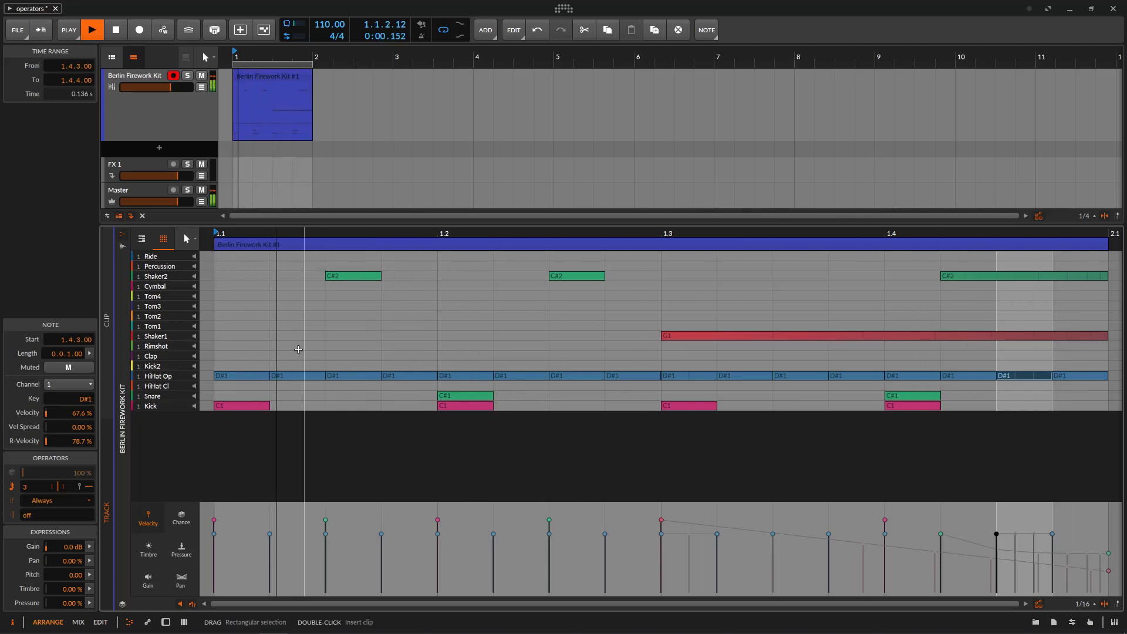
# Step: Add sixteenth-length Percussion notes at 1.1.2, 1.2.1, 1.3.1, 1.3.4 and 1.4.3
pyautogui.doubleClick(288, 265)
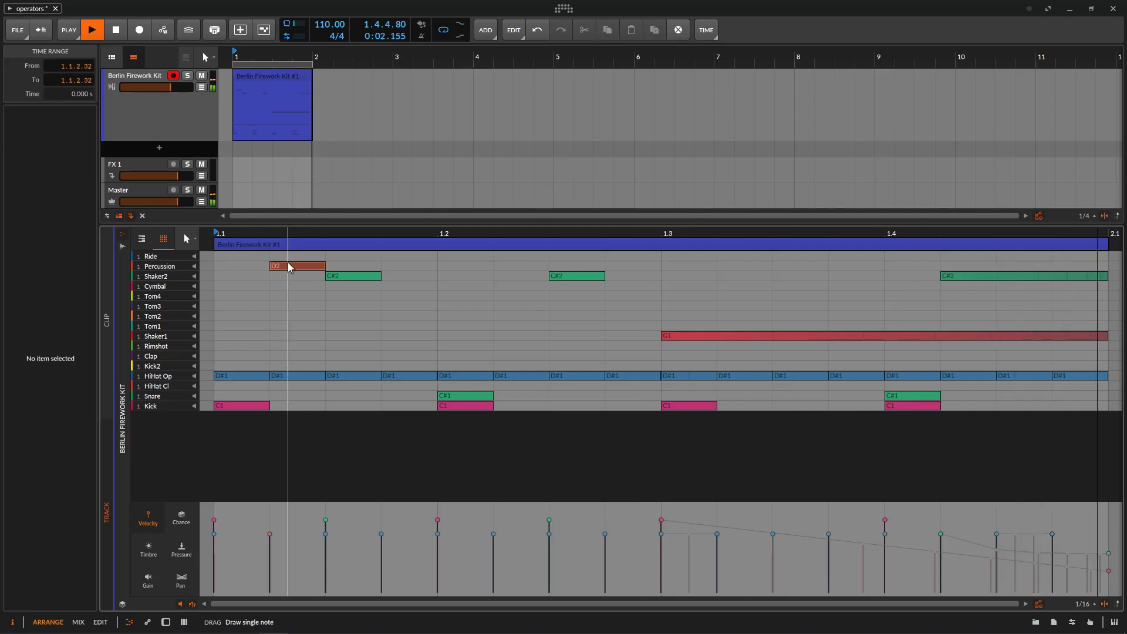
pyautogui.doubleClick(466, 266)
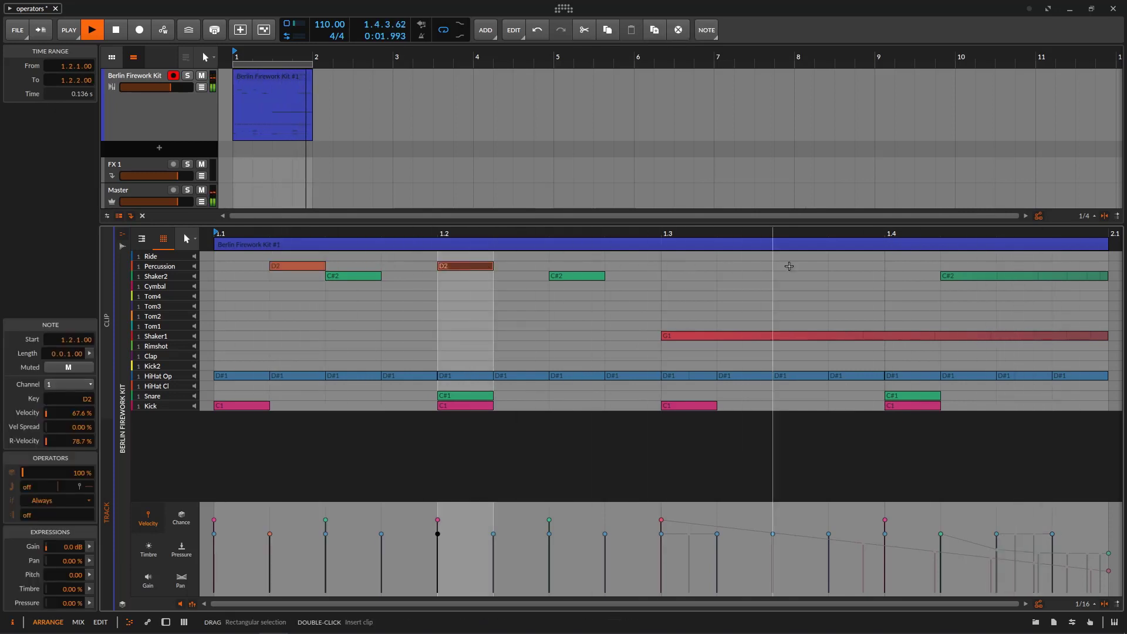
pyautogui.doubleClick(681, 266)
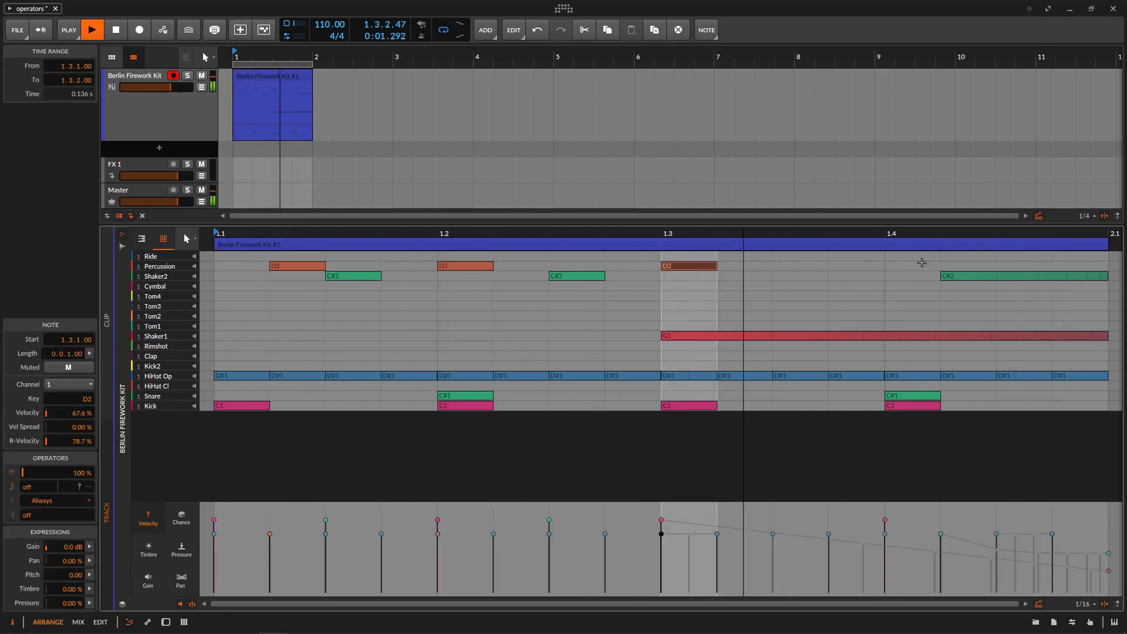
pyautogui.doubleClick(851, 266)
pyautogui.doubleClick(1021, 266)
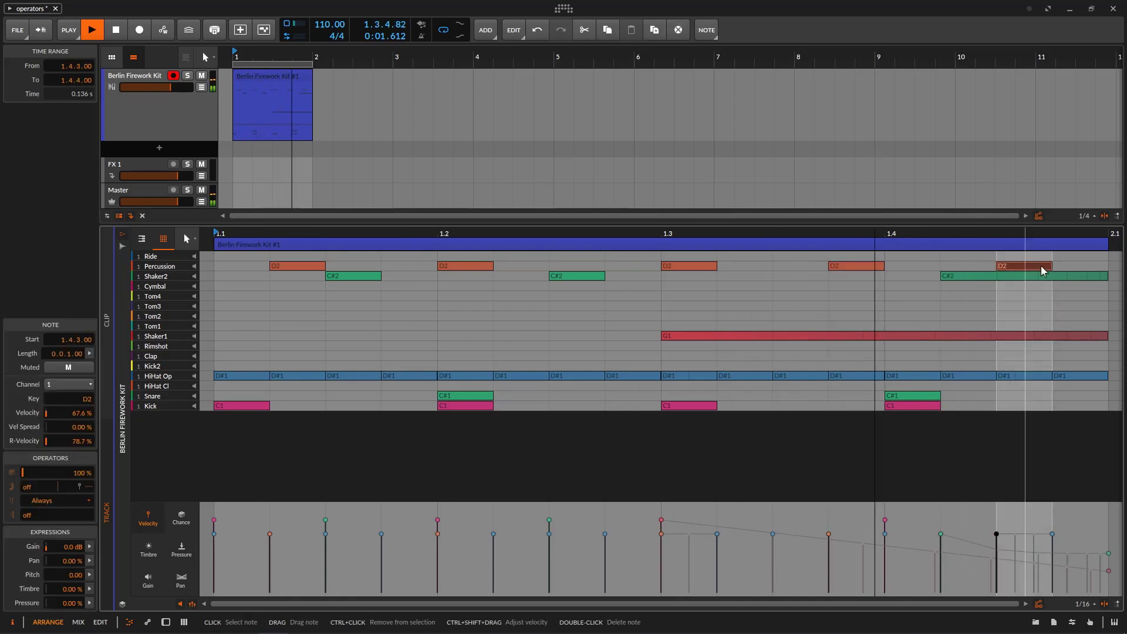
# Step: Select the five Percussion notes and draw varied, reduced Chance values for them with the Pen tool
pyautogui.click(1078, 259)
pyautogui.moveTo(1078, 259); pyautogui.dragTo(204, 267)
pyautogui.click(188, 239)
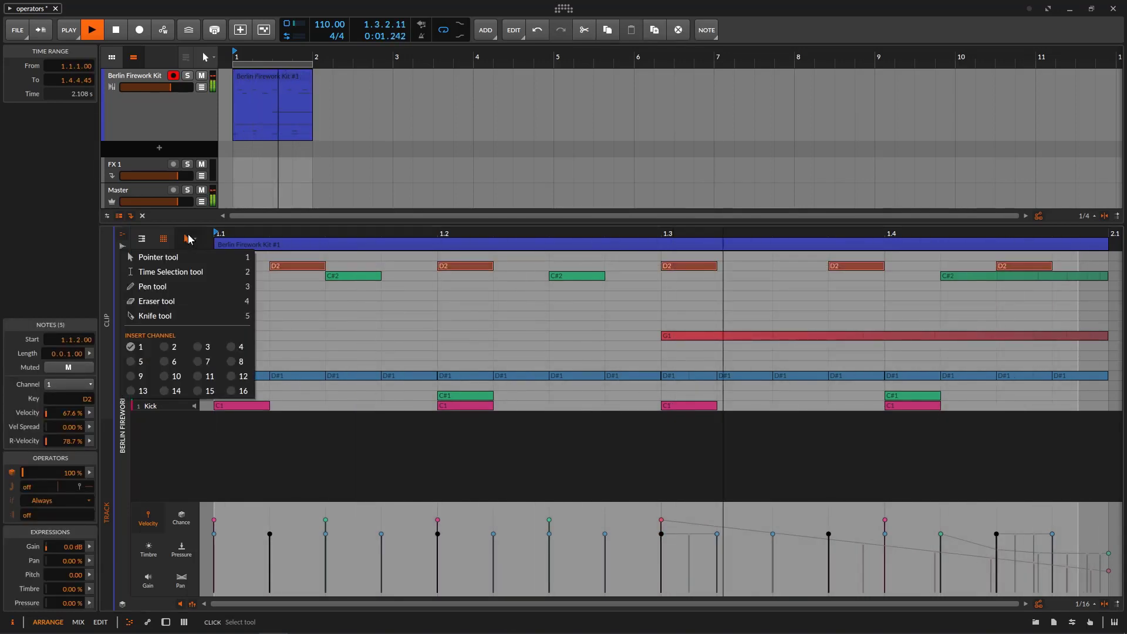
pyautogui.click(156, 287)
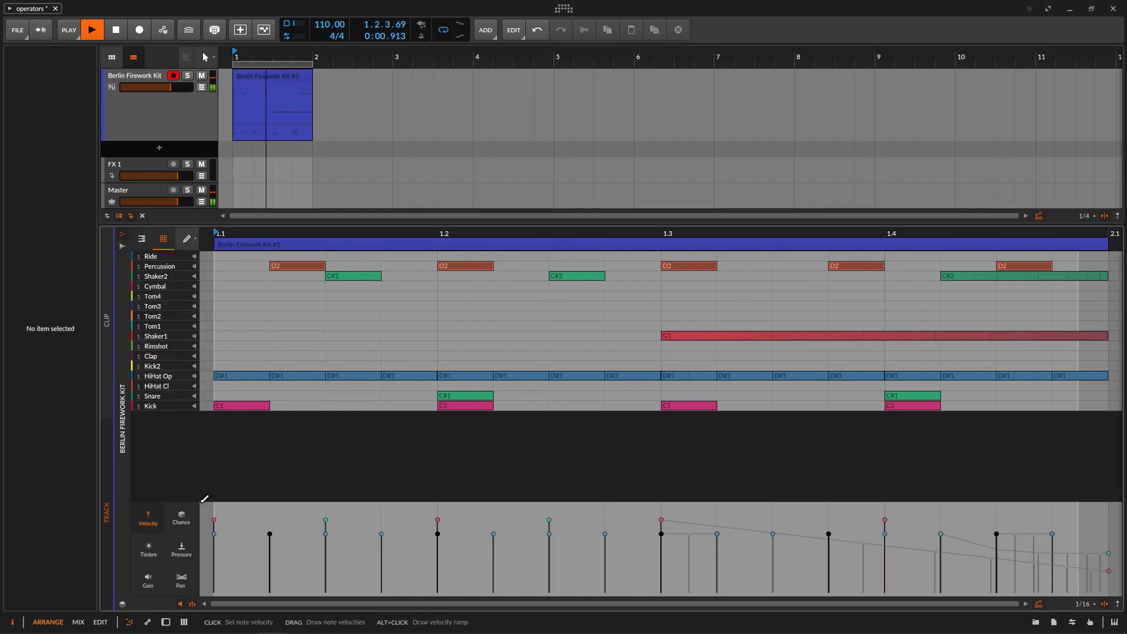
pyautogui.click(181, 518)
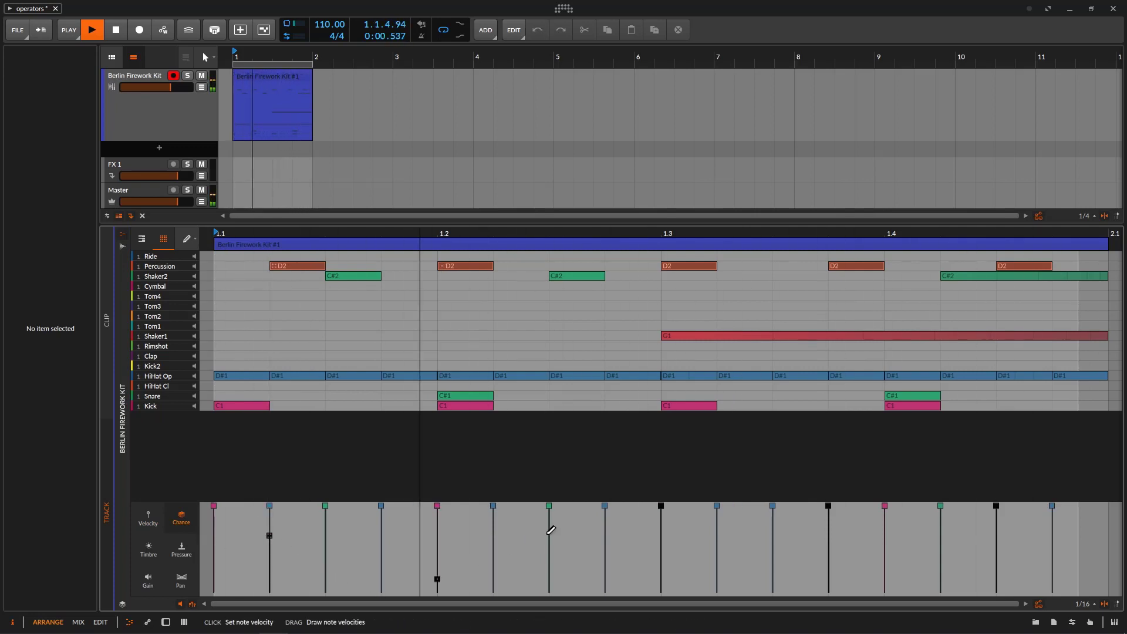
pyautogui.click(829, 532)
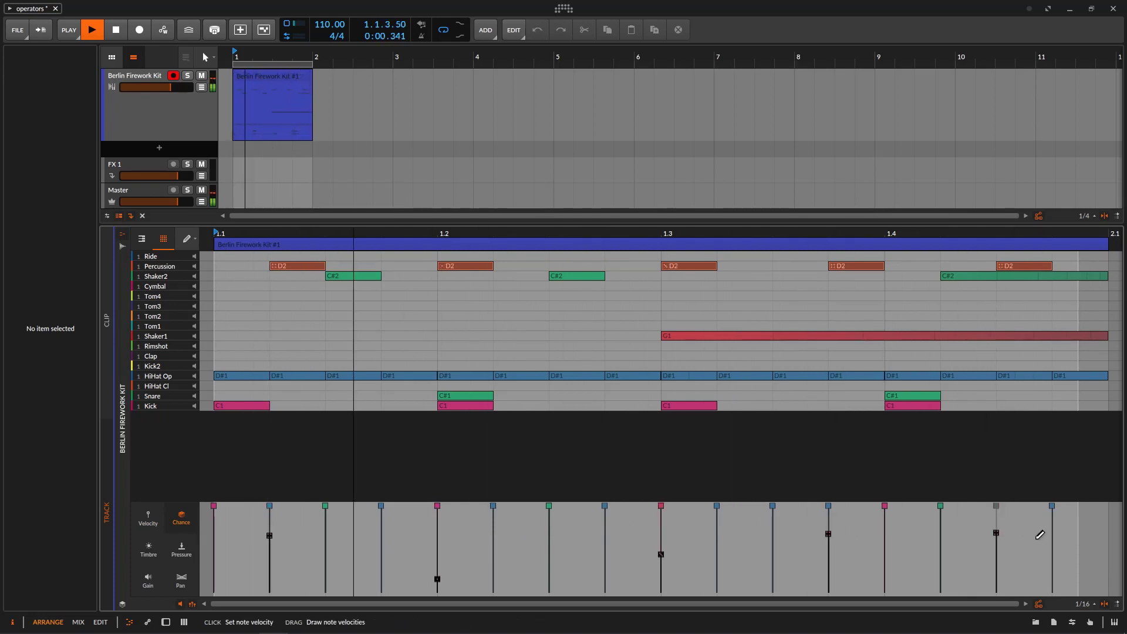
pyautogui.click(436, 543)
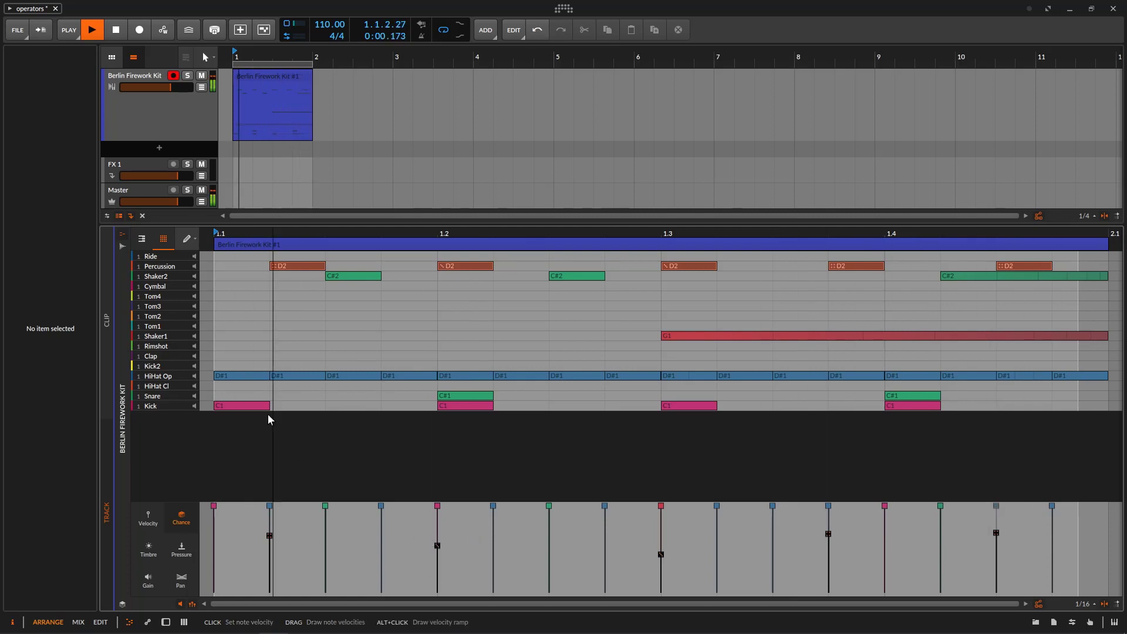
# Step: Return to the Pointer tool and add two more sixteenth-length Percussion notes at 1.1.4 and 1.2.3
pyautogui.rightClick(166, 249)
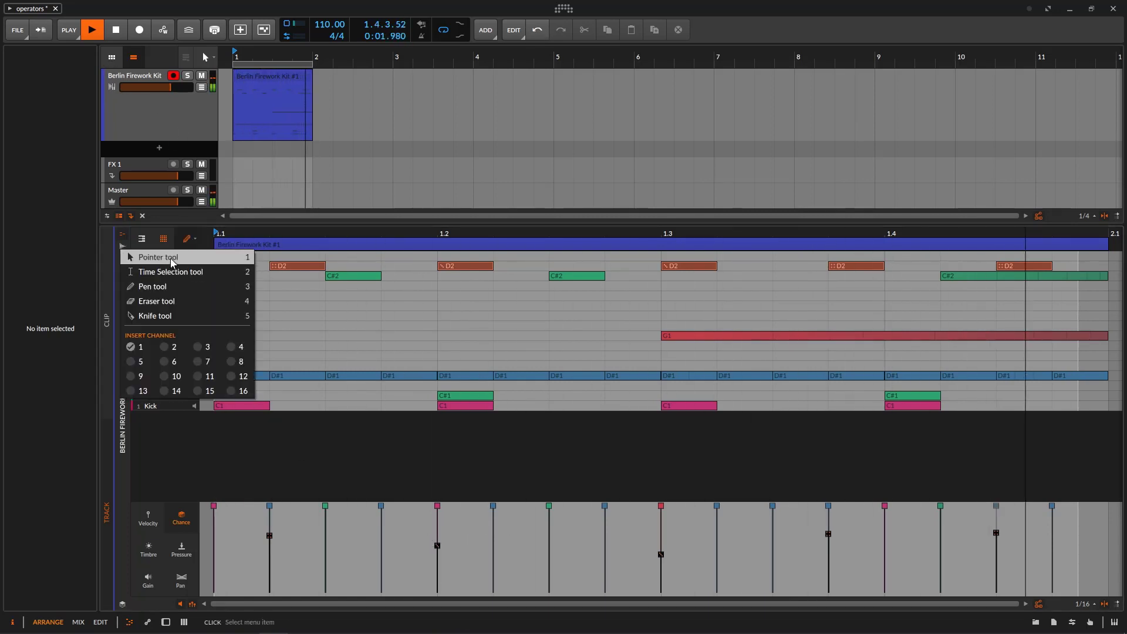
pyautogui.click(173, 263)
pyautogui.doubleClick(409, 265)
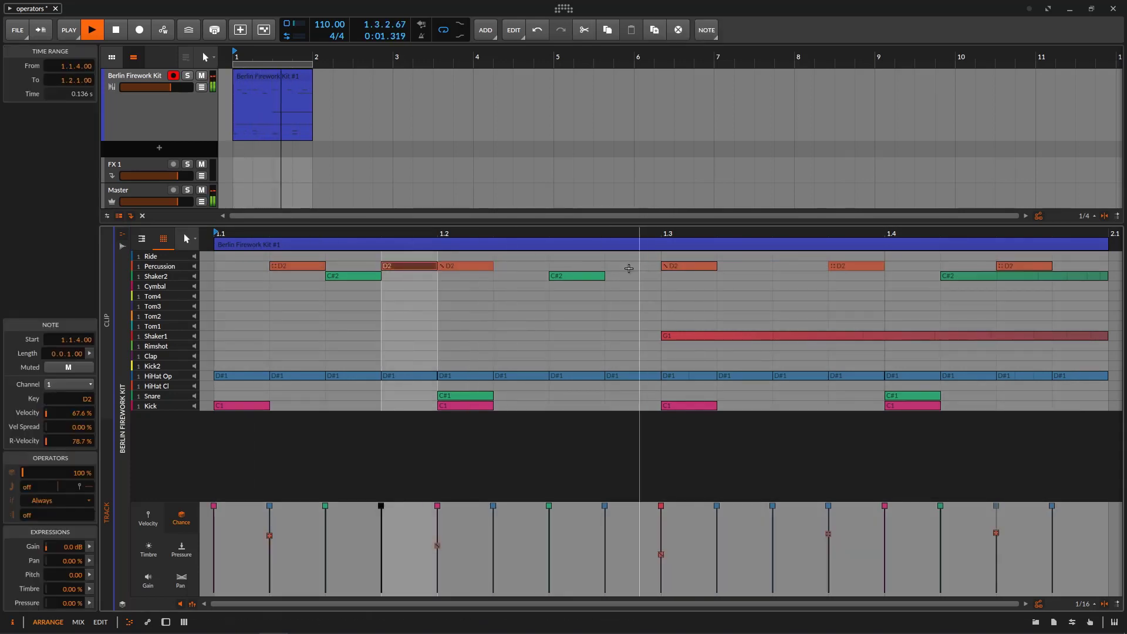
pyautogui.doubleClick(598, 264)
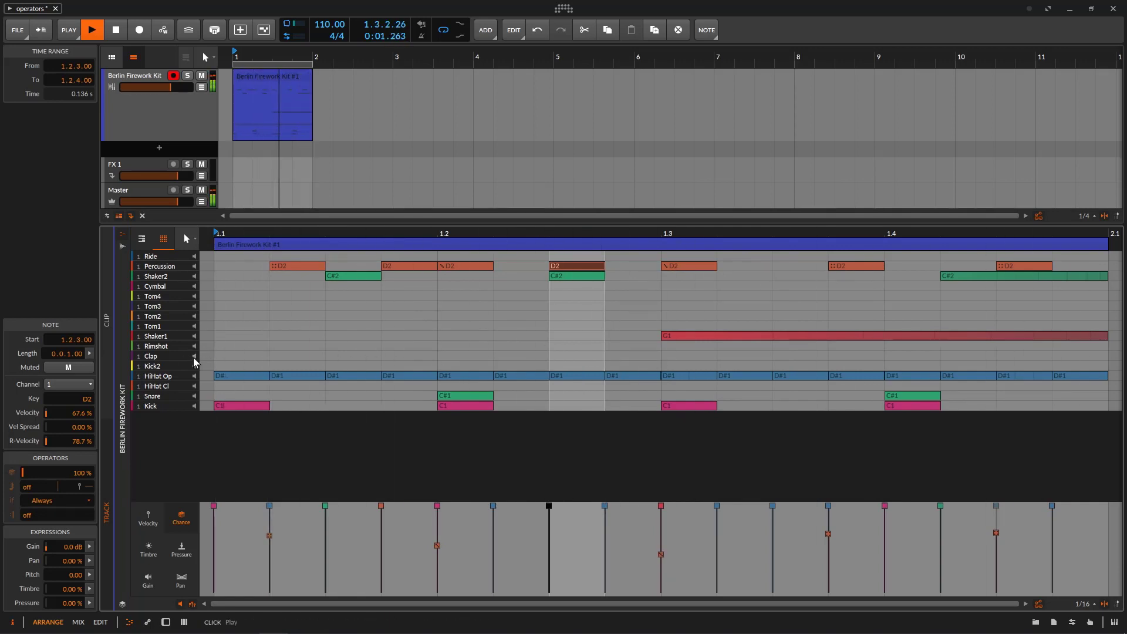
# Step: Add a Rimshot note at 1.1.1 and lengthen it to 0.2.0.00, ending at 1.3.1
pyautogui.doubleClick(221, 346)
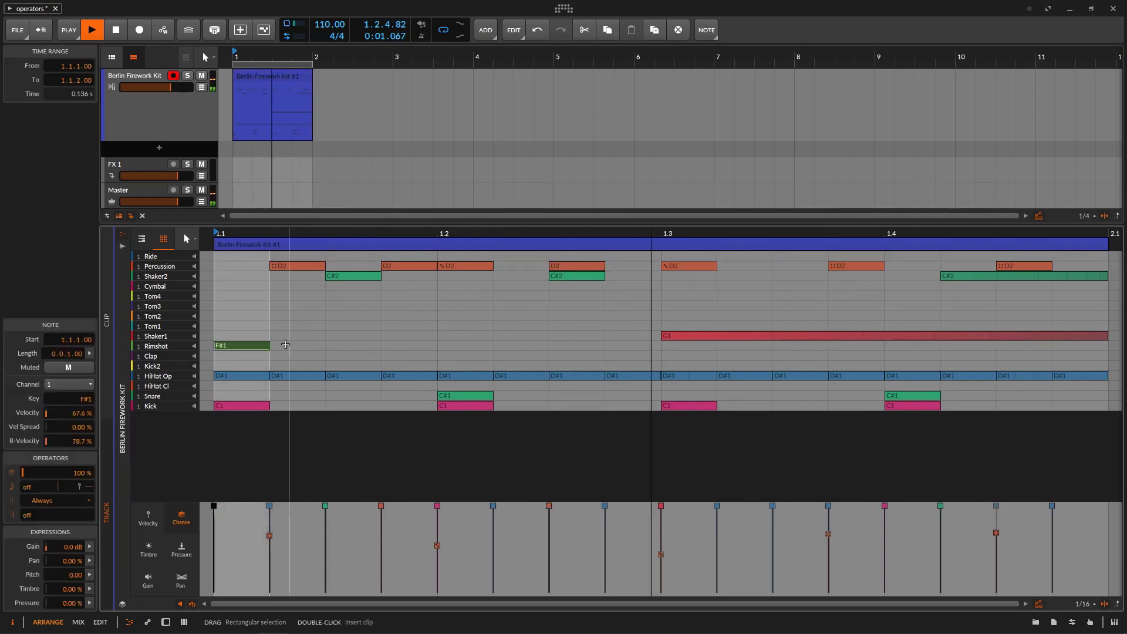
pyautogui.moveTo(266, 346); pyautogui.dragTo(661, 347)
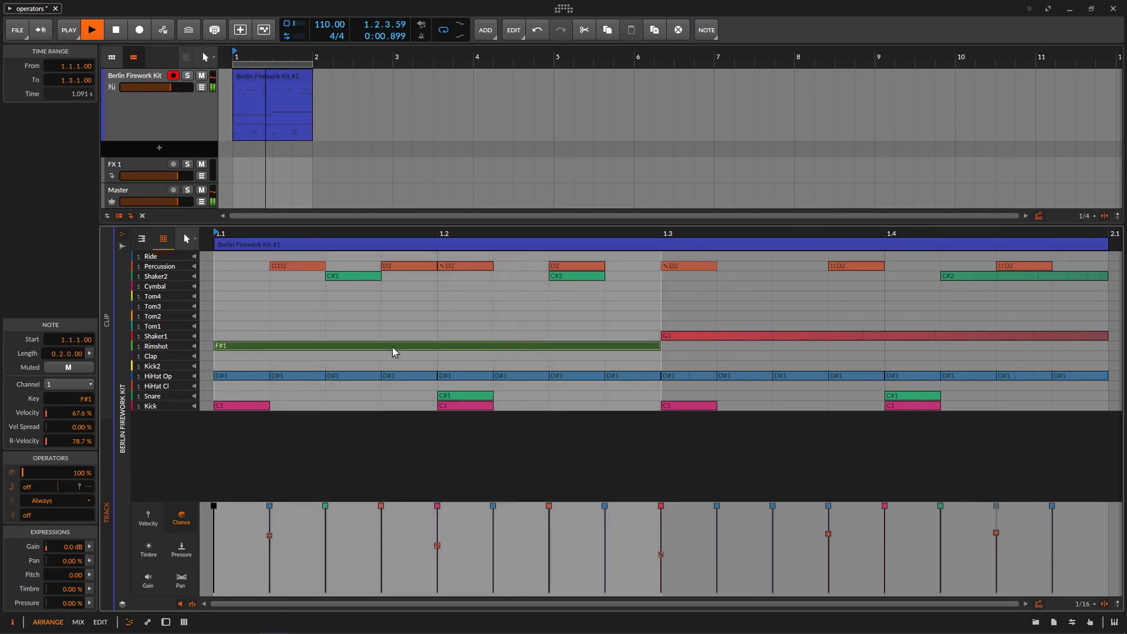
pyautogui.click(245, 347)
pyautogui.click(244, 346)
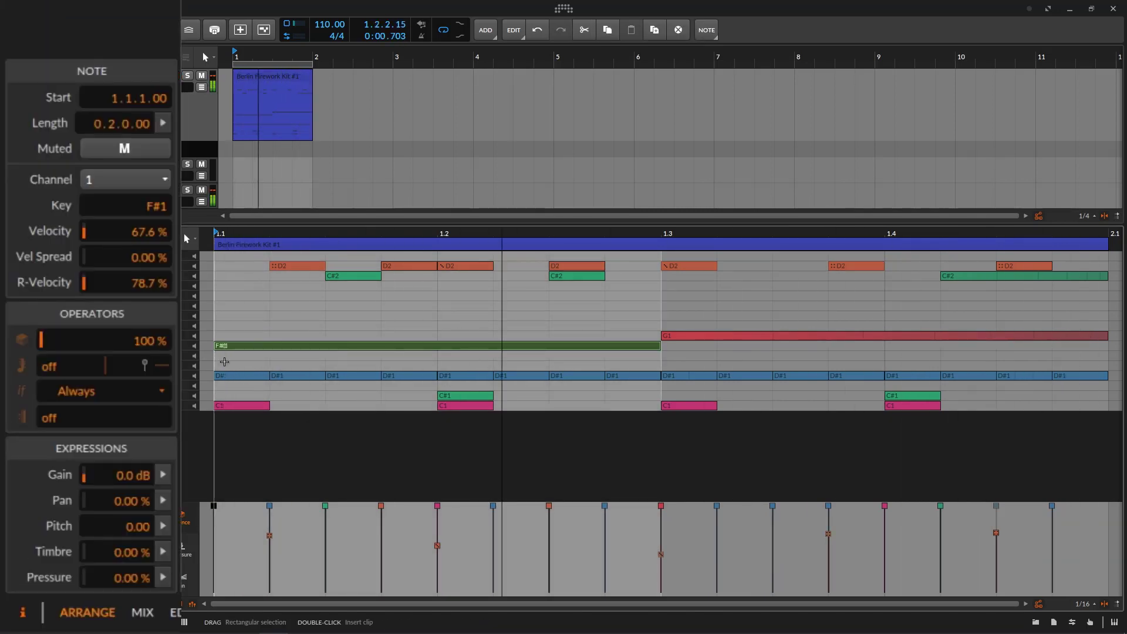
# Step: Set the Rimshot note's repeats to 1/16 and curve their timing so they speed up toward the note's end
pyautogui.click(52, 368)
pyautogui.click(112, 537)
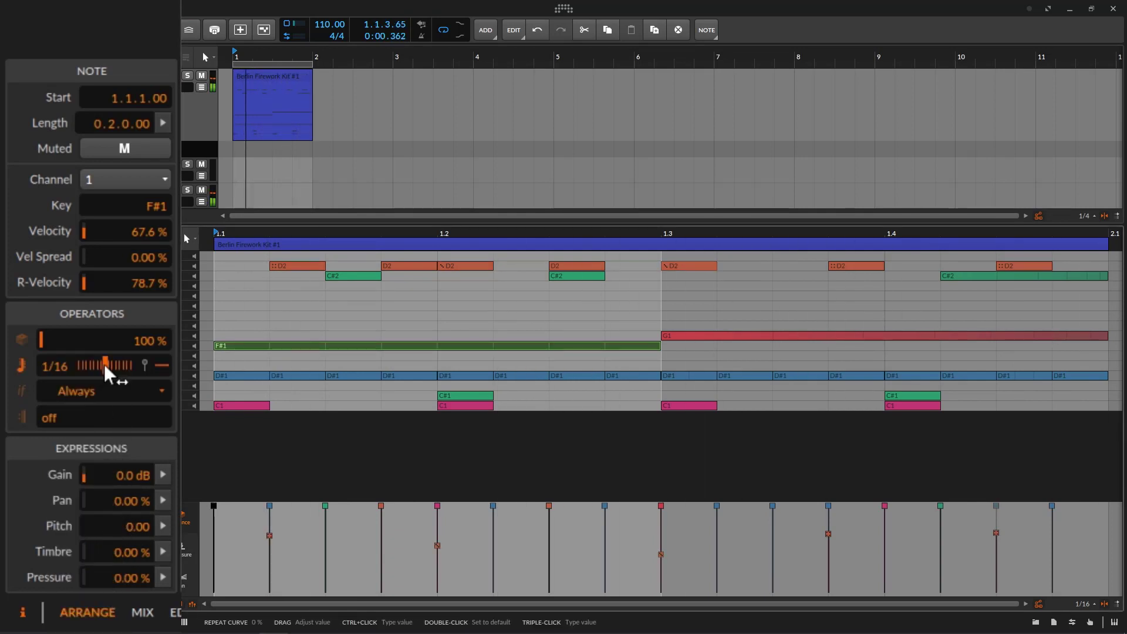
pyautogui.moveTo(106, 370); pyautogui.dragTo(164, 381)
pyautogui.click(227, 330)
pyautogui.click(235, 348)
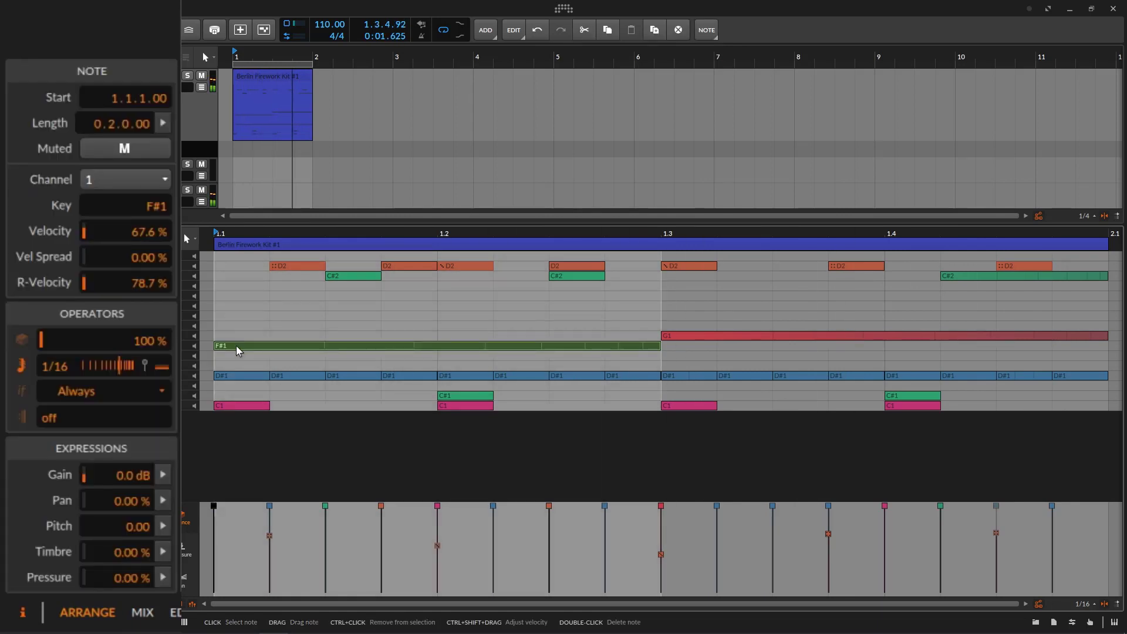
# Step: Try shortening the Rimshot note to a length of 0.1.1.00 and undo the change
pyautogui.moveTo(212, 535)
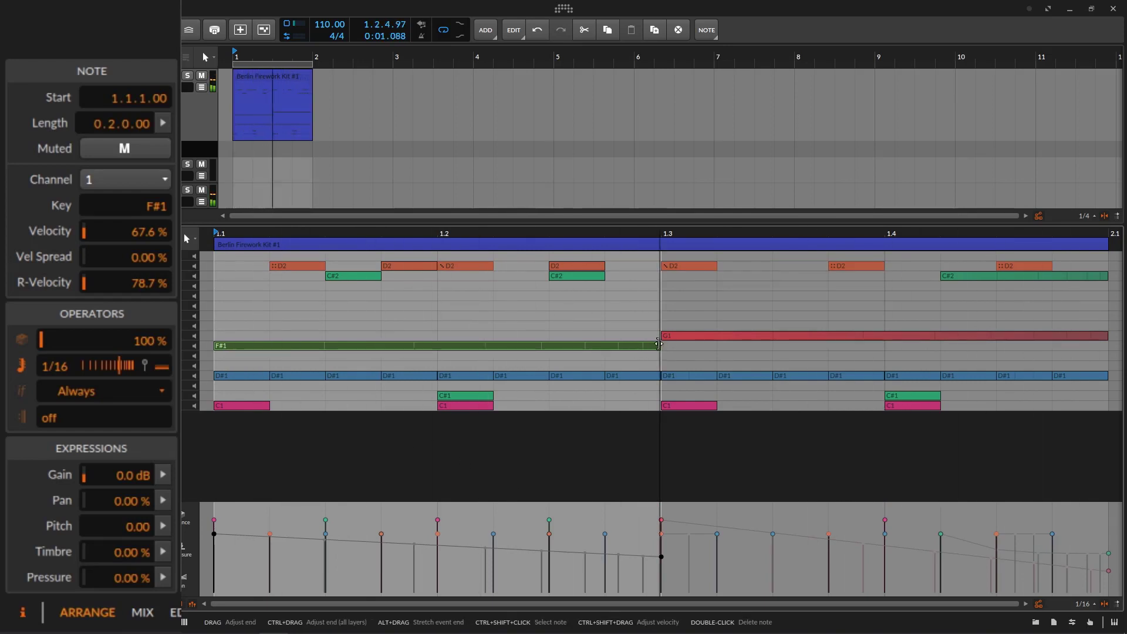
pyautogui.moveTo(659, 345); pyautogui.dragTo(493, 346)
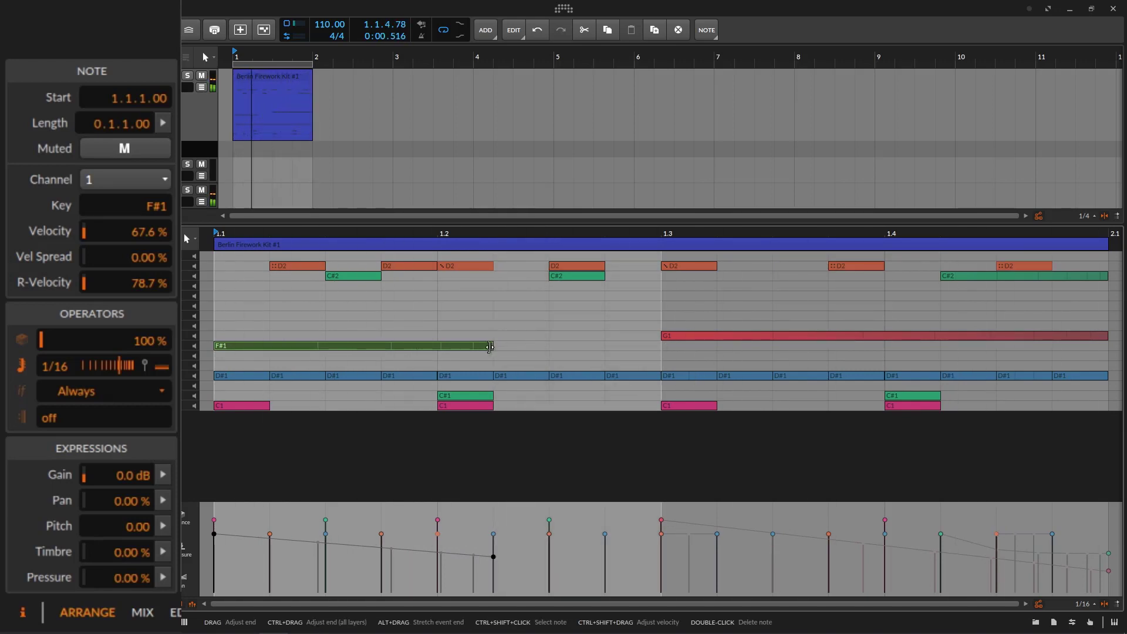
pyautogui.hotkey('ctrl', 'z')
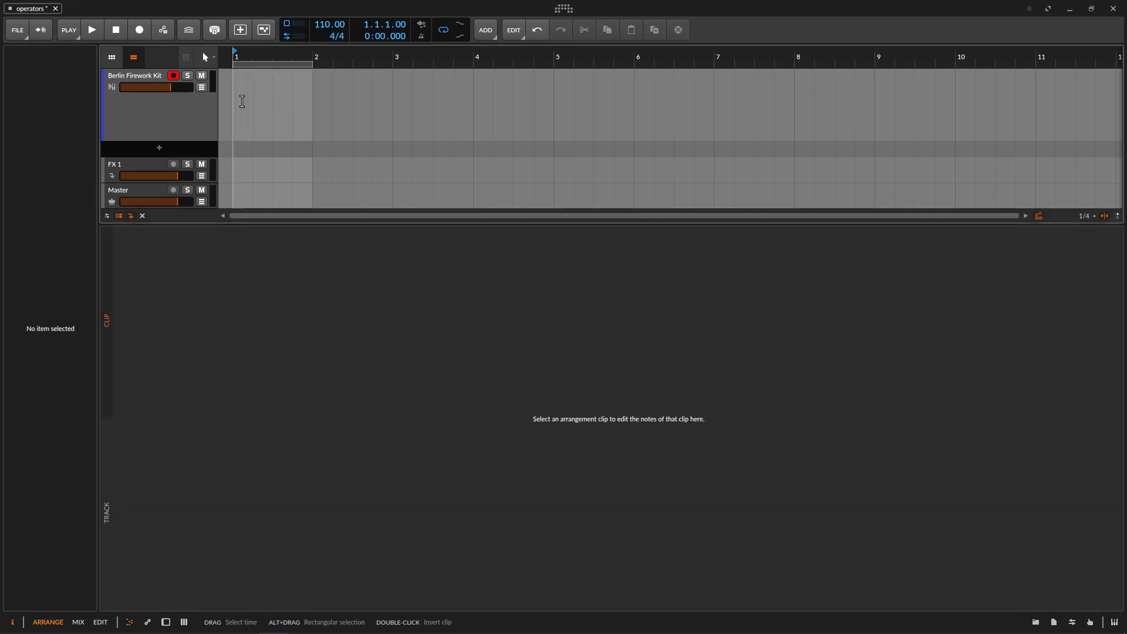
# Step: Insert a one-bar clip at bar 1 on the drum kit track and add sixteenth-length Kick notes on all four beats
pyautogui.click(271, 76)
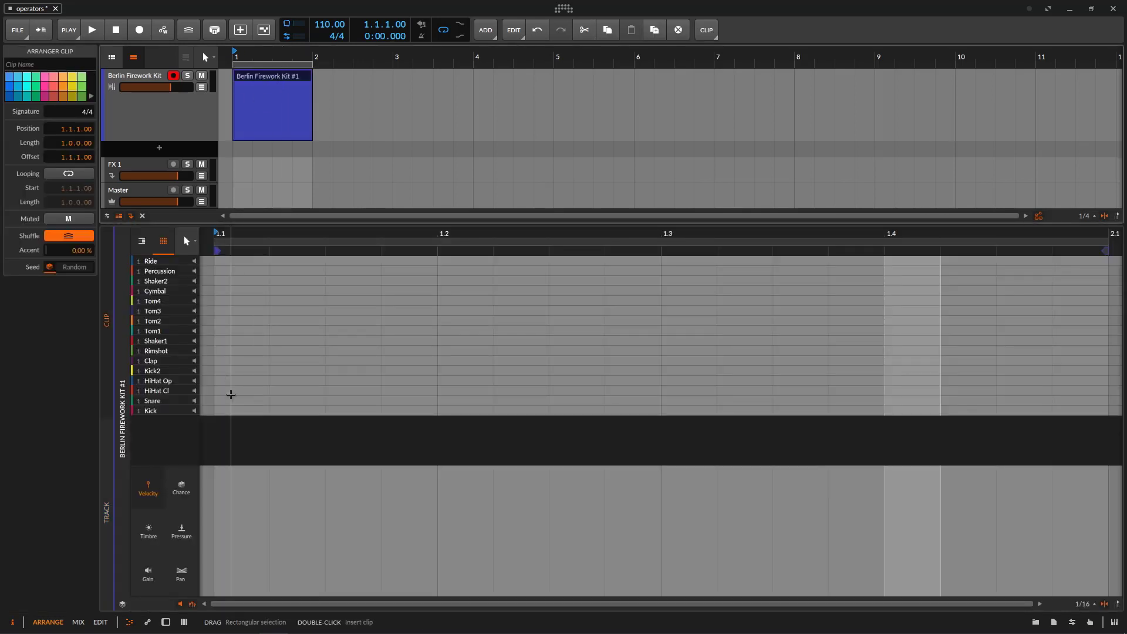
pyautogui.doubleClick(254, 410)
pyautogui.doubleClick(467, 410)
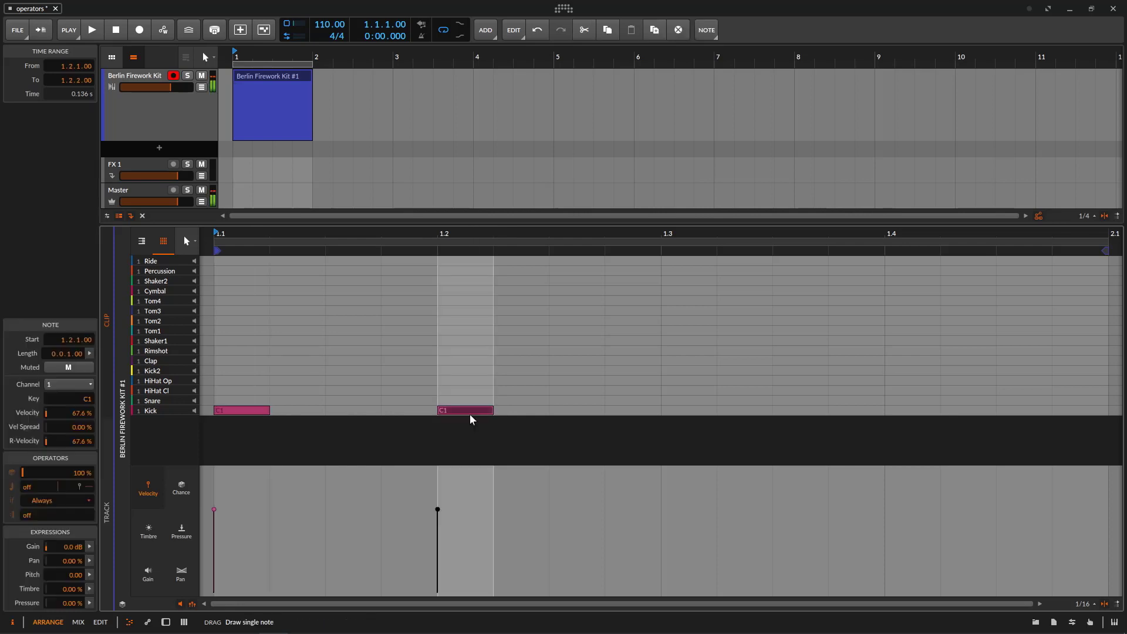
pyautogui.doubleClick(679, 410)
pyautogui.doubleClick(897, 410)
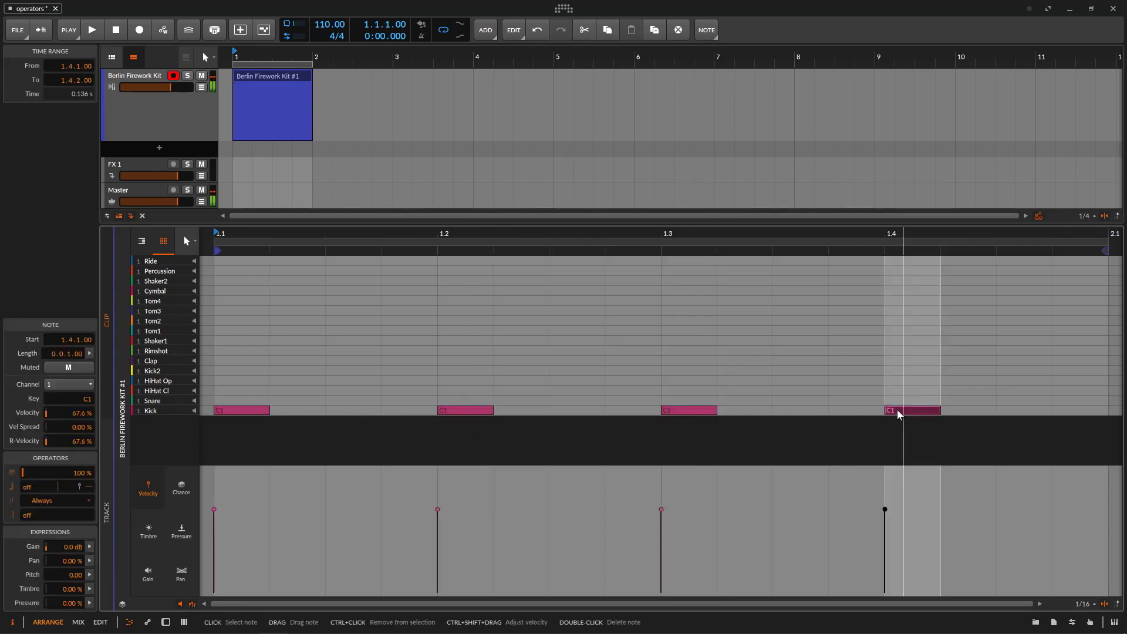
# Step: Add sixteenth-length Snare notes at 1.2.1 and 1.4.1 and play the beat
pyautogui.doubleClick(460, 401)
pyautogui.click(903, 399)
pyautogui.doubleClick(902, 399)
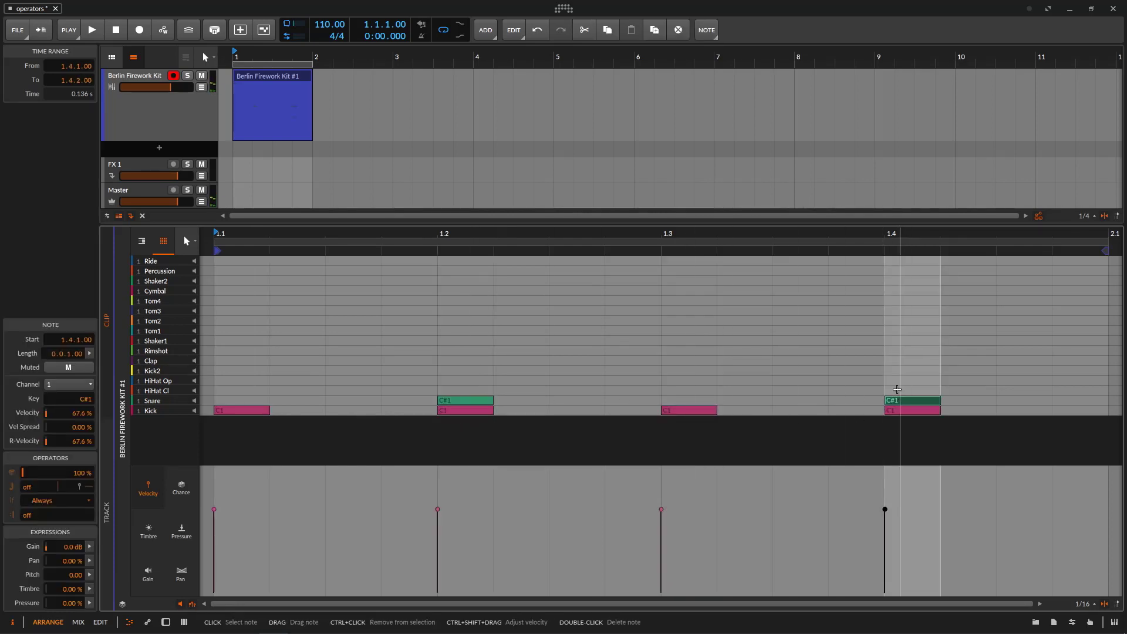
pyautogui.click(94, 32)
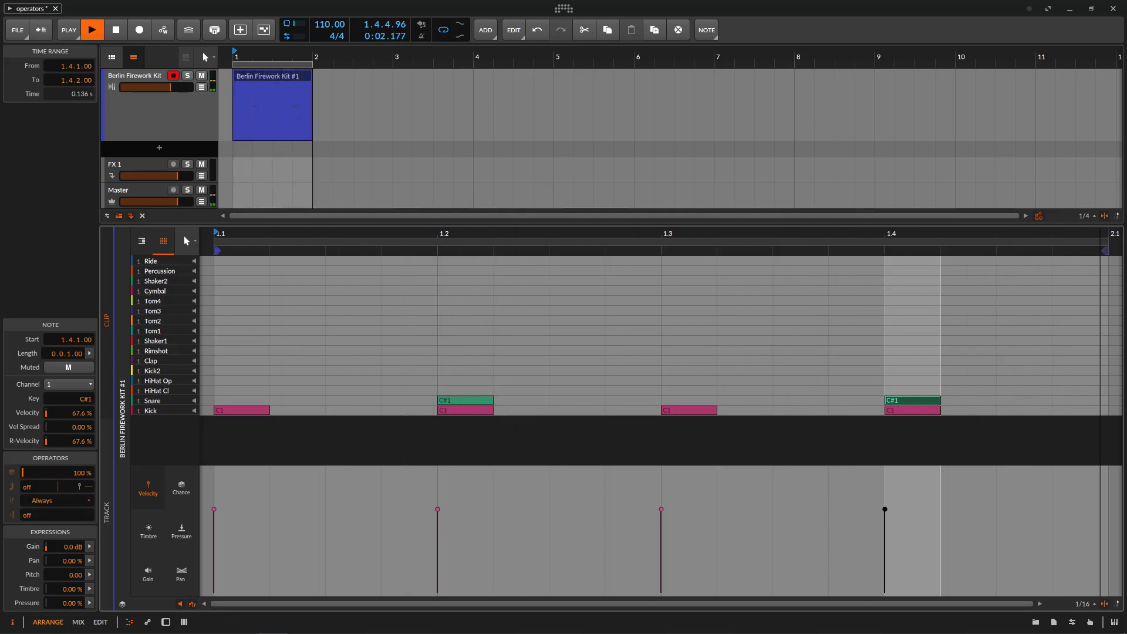
# Step: Extend the drum clip as a loop to four bars and set the arranger loop region's length to 4.0.0.00
pyautogui.click(457, 399)
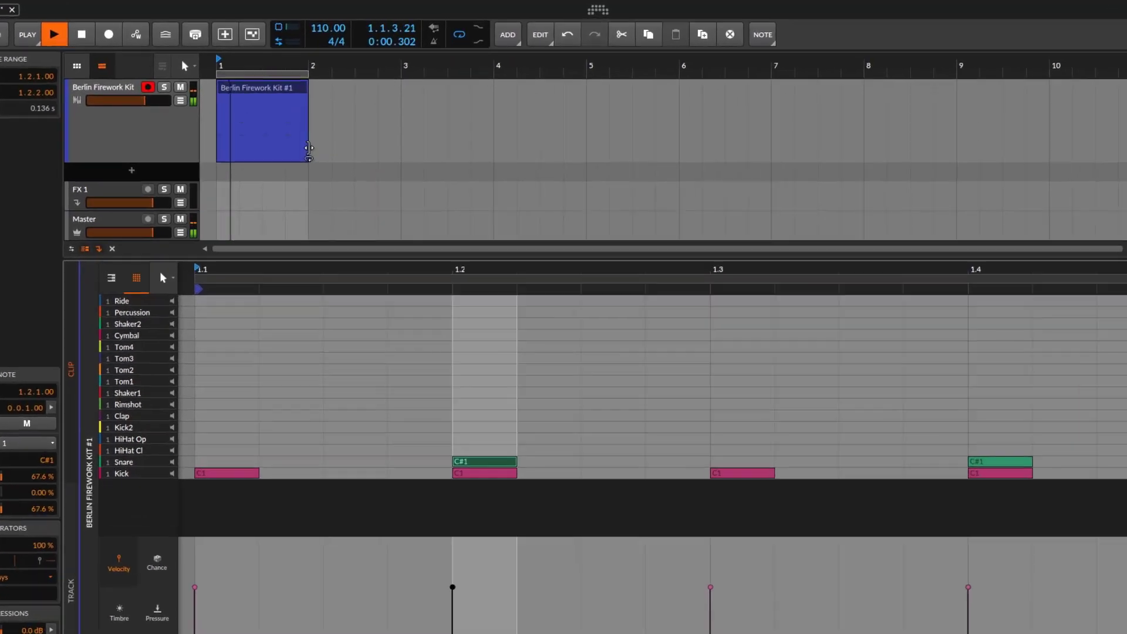
pyautogui.moveTo(309, 148); pyautogui.dragTo(484, 155)
pyautogui.moveTo(515, 191); pyautogui.dragTo(641, 196)
pyautogui.moveTo(301, 90); pyautogui.dragTo(641, 90)
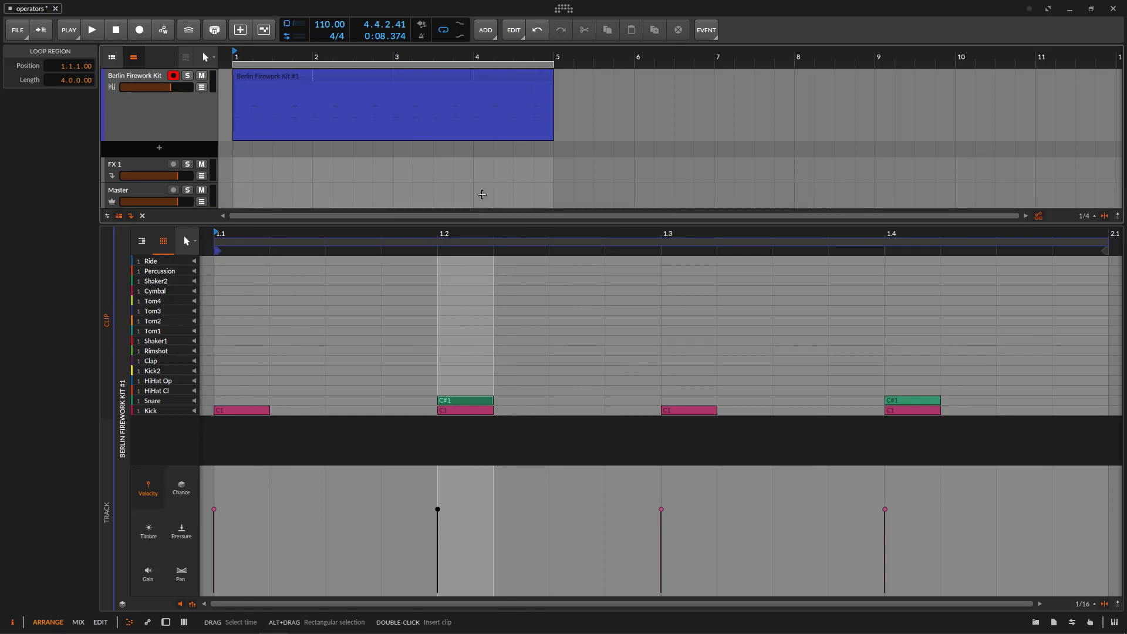
# Step: Add a sixteenth-length Cymbal note at 1.1.1 and listen to it in the loop
pyautogui.click(238, 290)
pyautogui.doubleClick(239, 290)
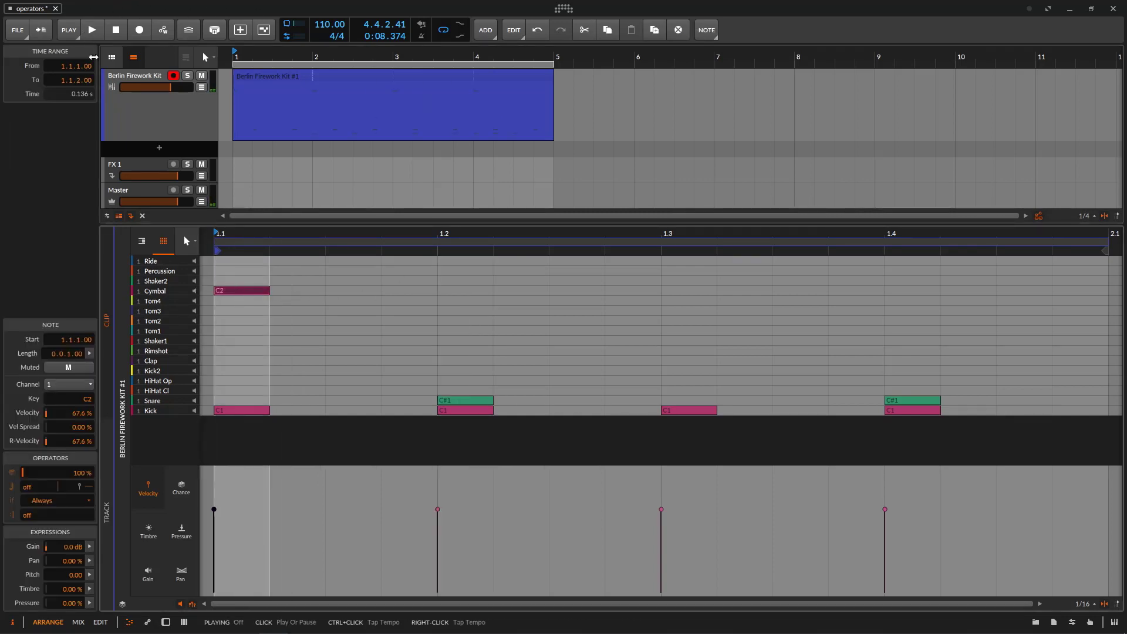
pyautogui.click(93, 31)
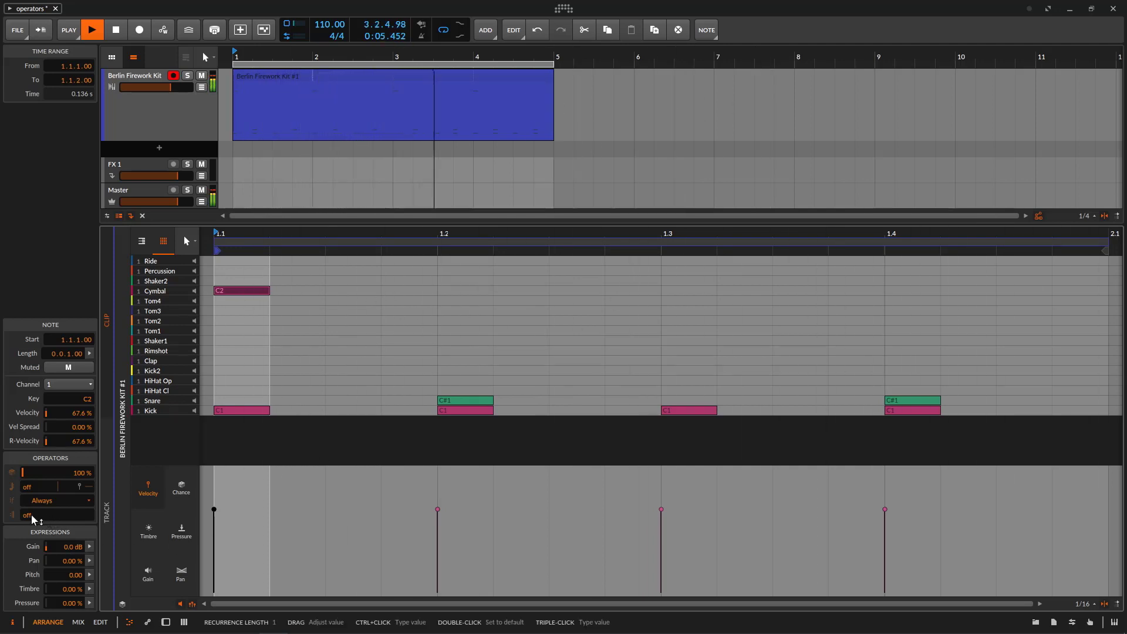
pyautogui.click(280, 288)
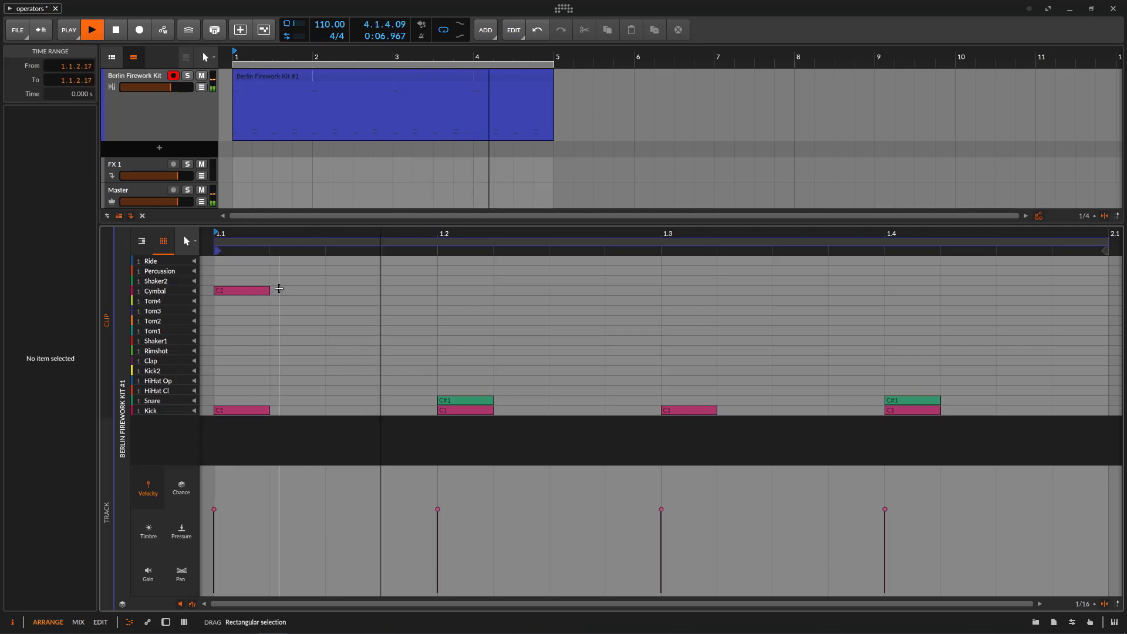
pyautogui.click(239, 290)
pyautogui.press('space')
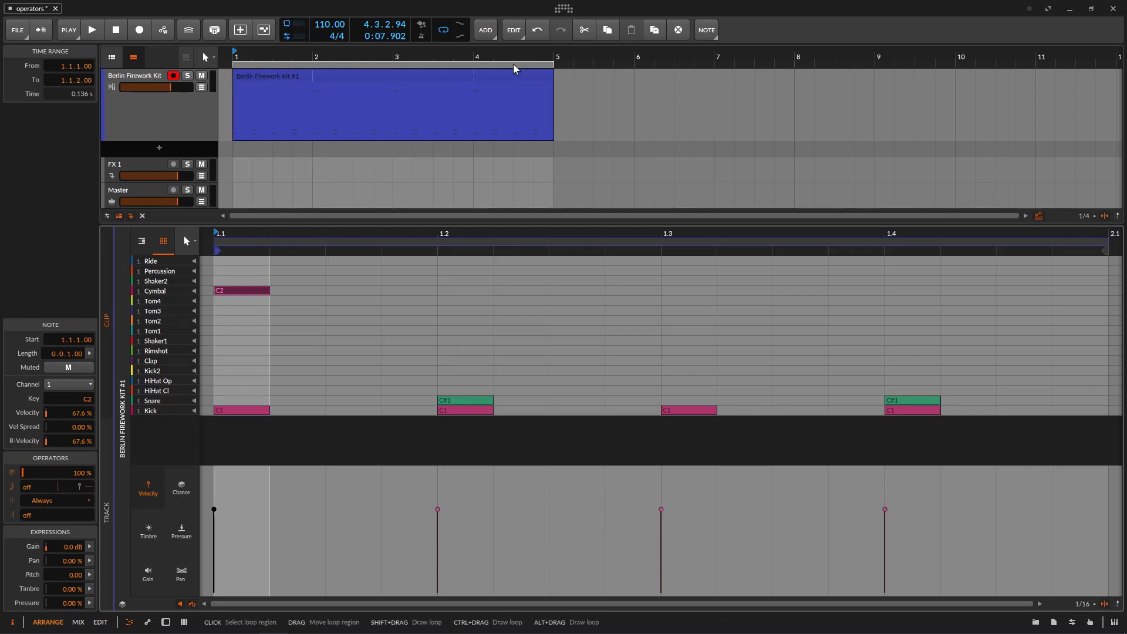
# Step: Set the Cymbal note's recurrence length to 4 with only the first step active, and play the loop
pyautogui.click(292, 319)
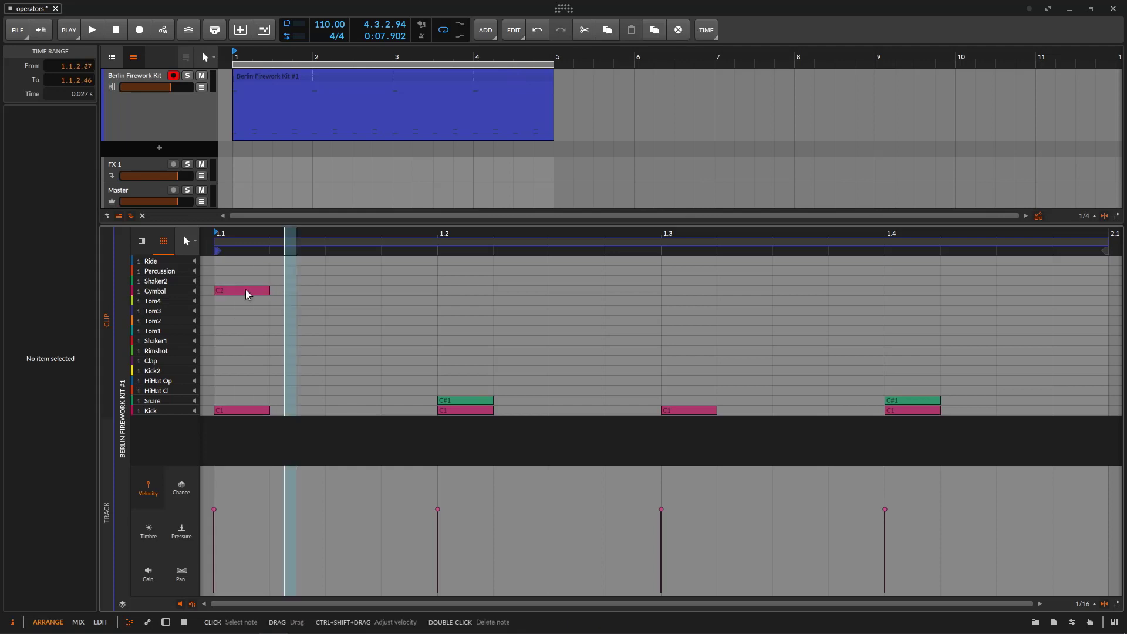
pyautogui.click(245, 290)
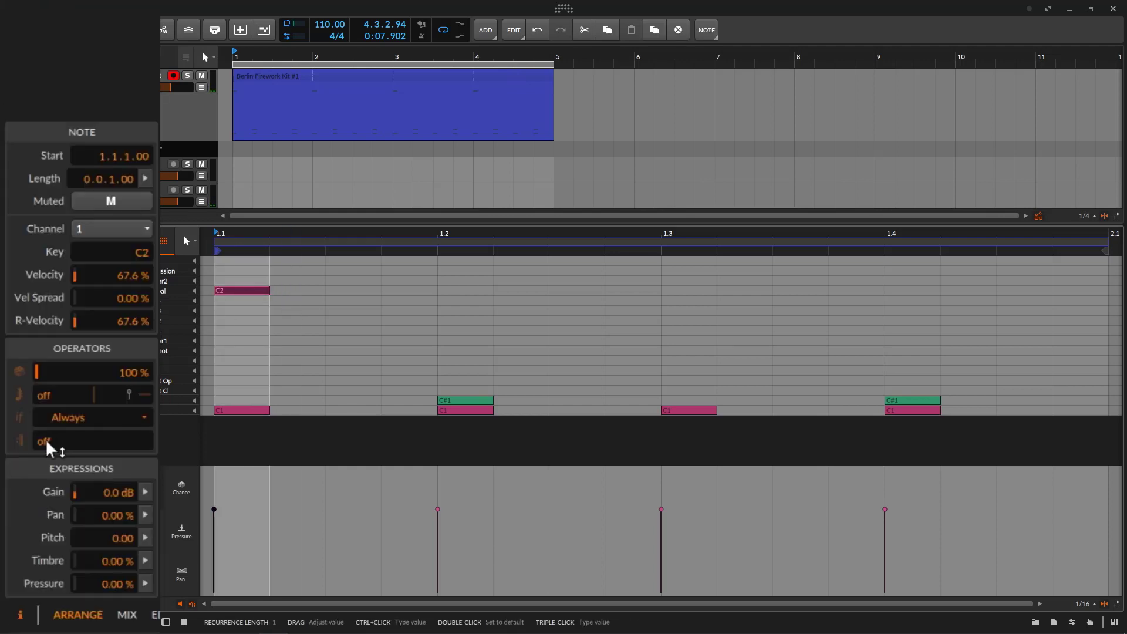
pyautogui.moveTo(45, 439); pyautogui.dragTo(46, 427)
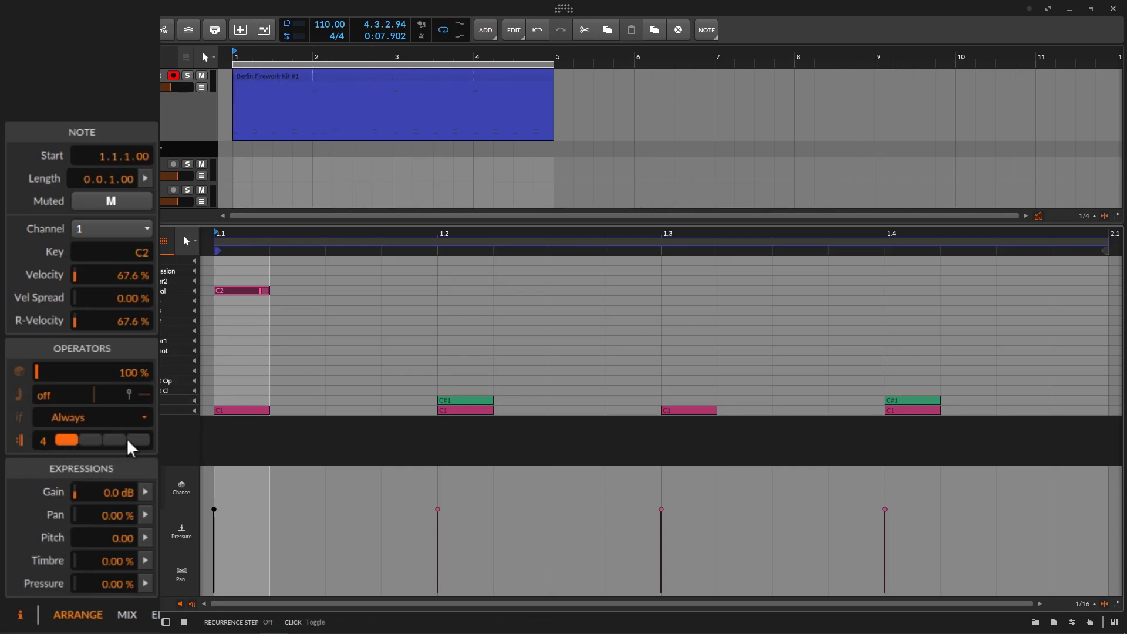
pyautogui.press('space')
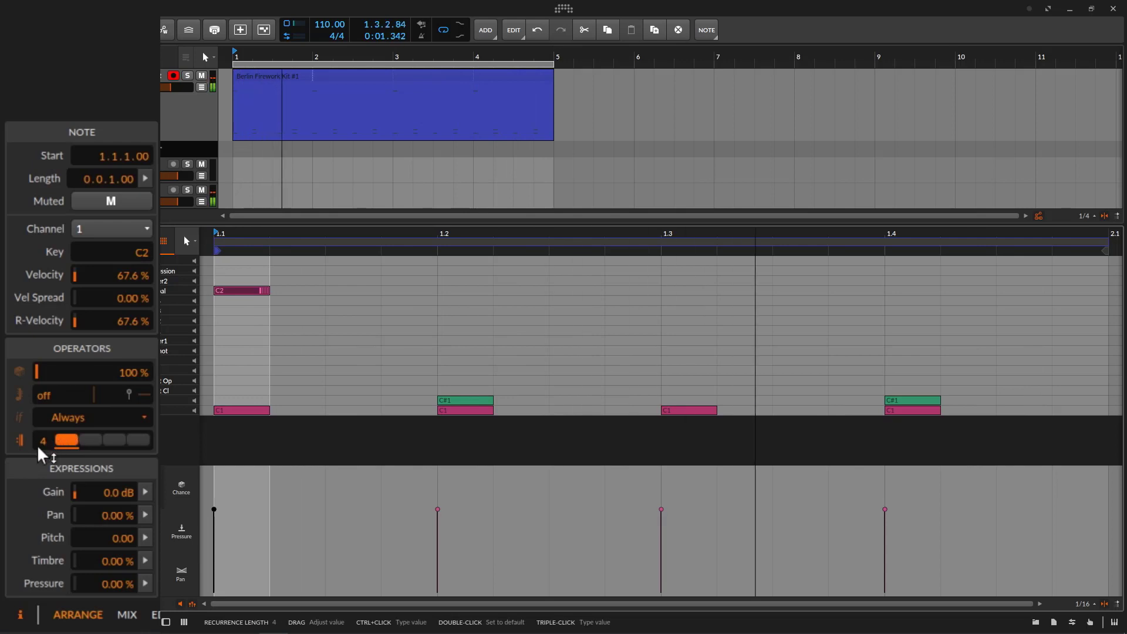
pyautogui.moveTo(37, 445); pyautogui.dragTo(43, 454)
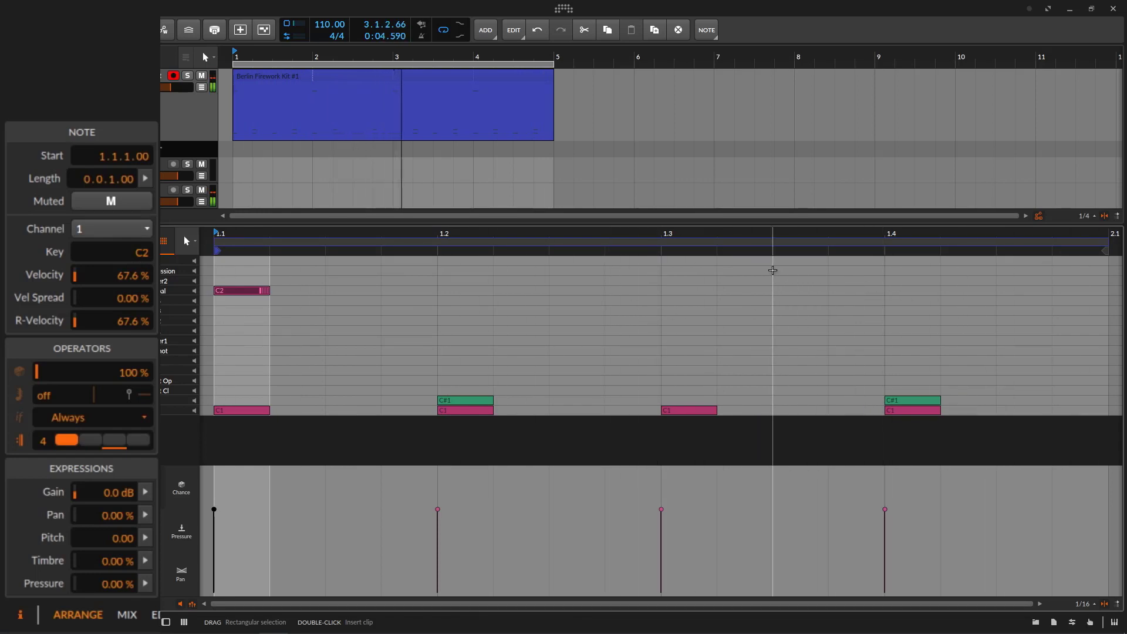
# Step: Add a Percussion note at 1.3.2 with 3 repeats and lengthen it to 0.0.3.00, ending at 1.4.1
pyautogui.doubleClick(734, 271)
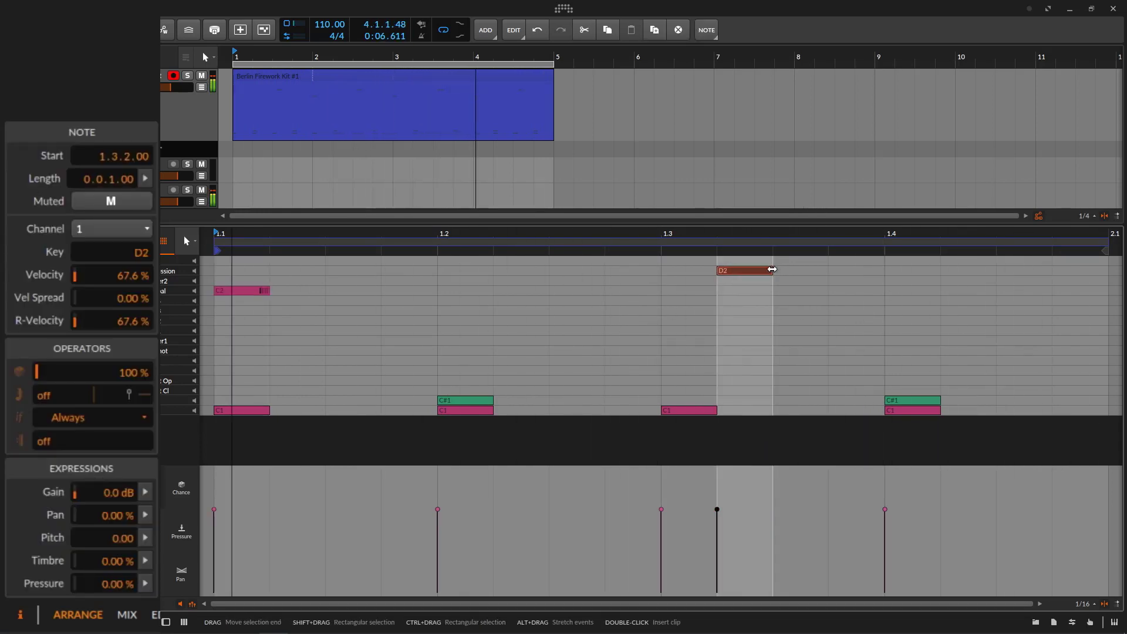
pyautogui.moveTo(772, 270); pyautogui.dragTo(828, 270)
pyautogui.moveTo(40, 395); pyautogui.dragTo(40, 382)
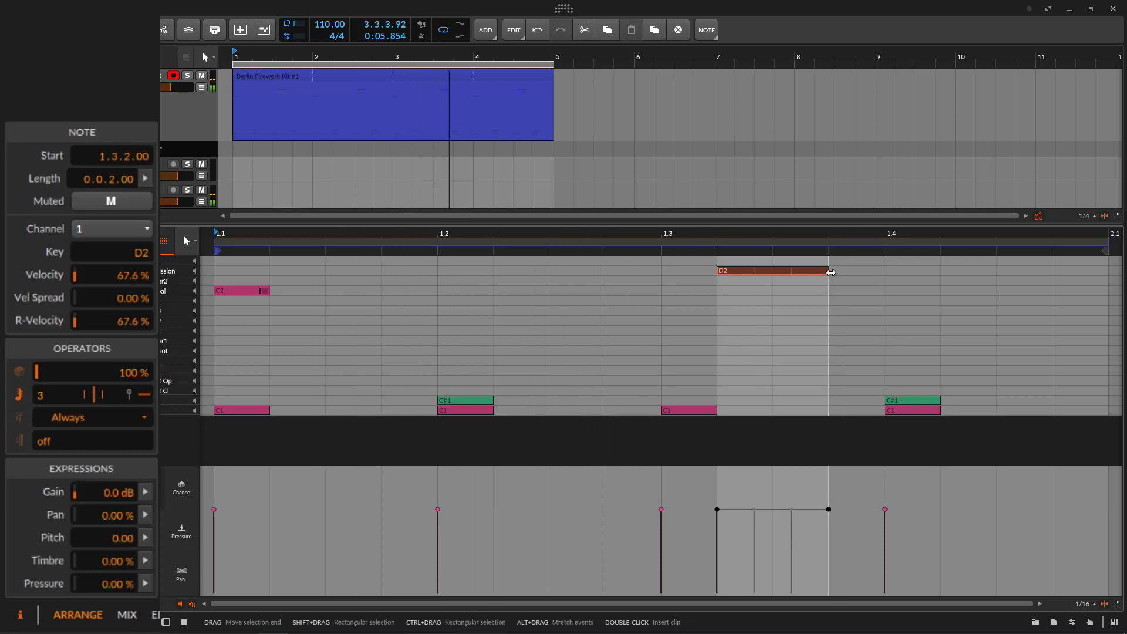
pyautogui.moveTo(830, 272); pyautogui.dragTo(883, 271)
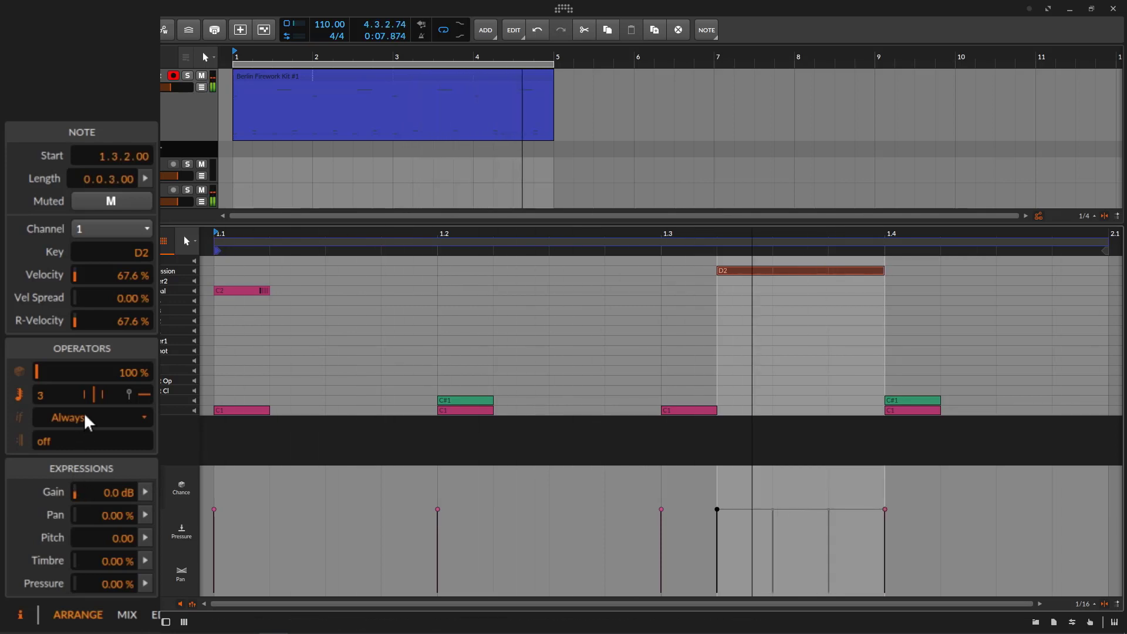
# Step: Ramp the Percussion note's repeat velocities downward and curve the ramp so they drop quickly at first
pyautogui.moveTo(94, 394); pyautogui.dragTo(99, 400)
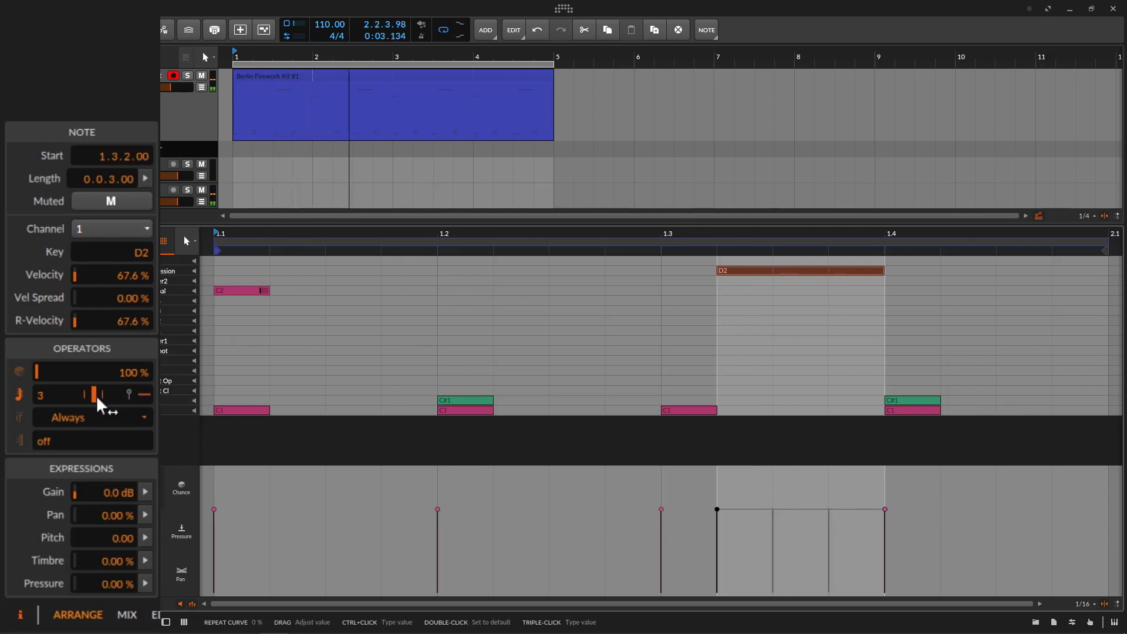
pyautogui.moveTo(145, 397); pyautogui.dragTo(145, 408)
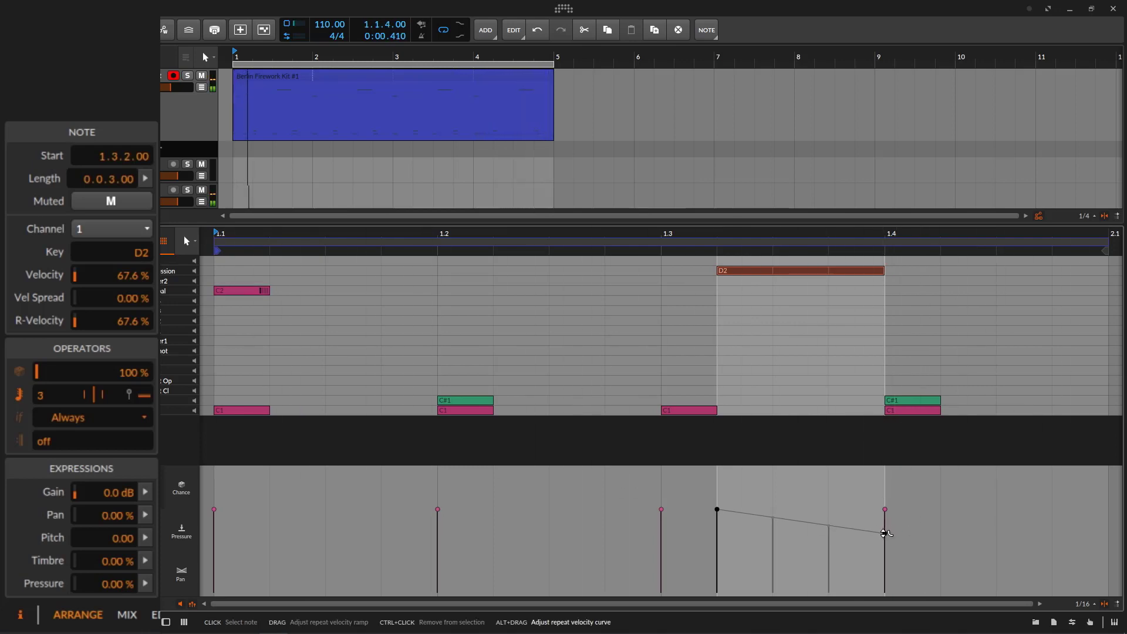
pyautogui.moveTo(886, 530); pyautogui.dragTo(896, 606)
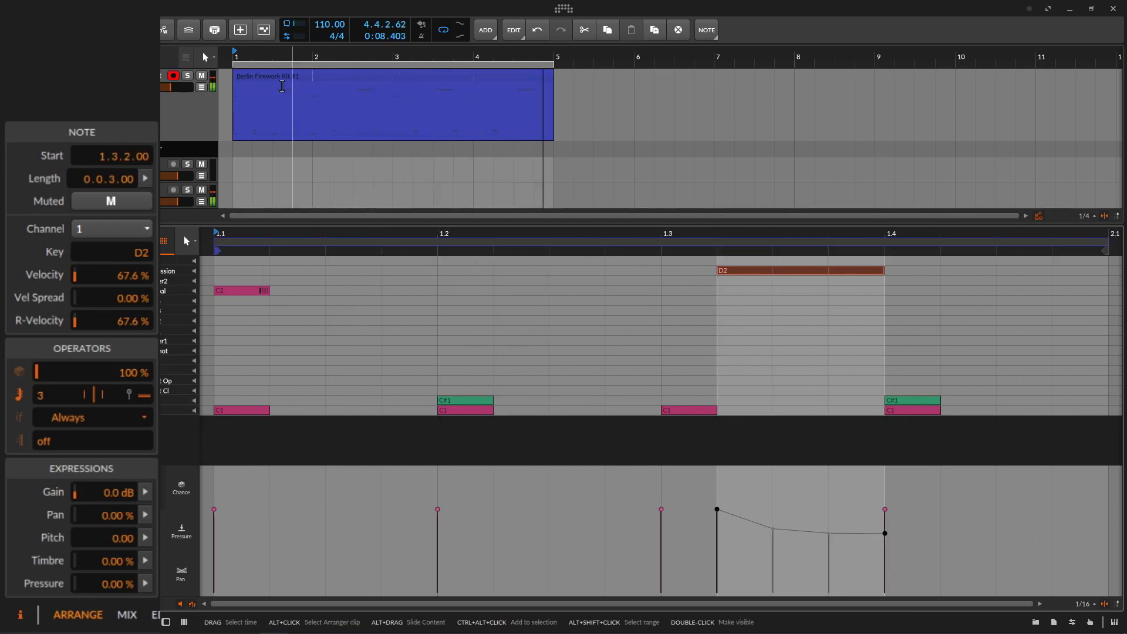
# Step: Set the Percussion note's recurrence length to 4 with only steps 2 and 4 active, and play the loop
pyautogui.click(260, 77)
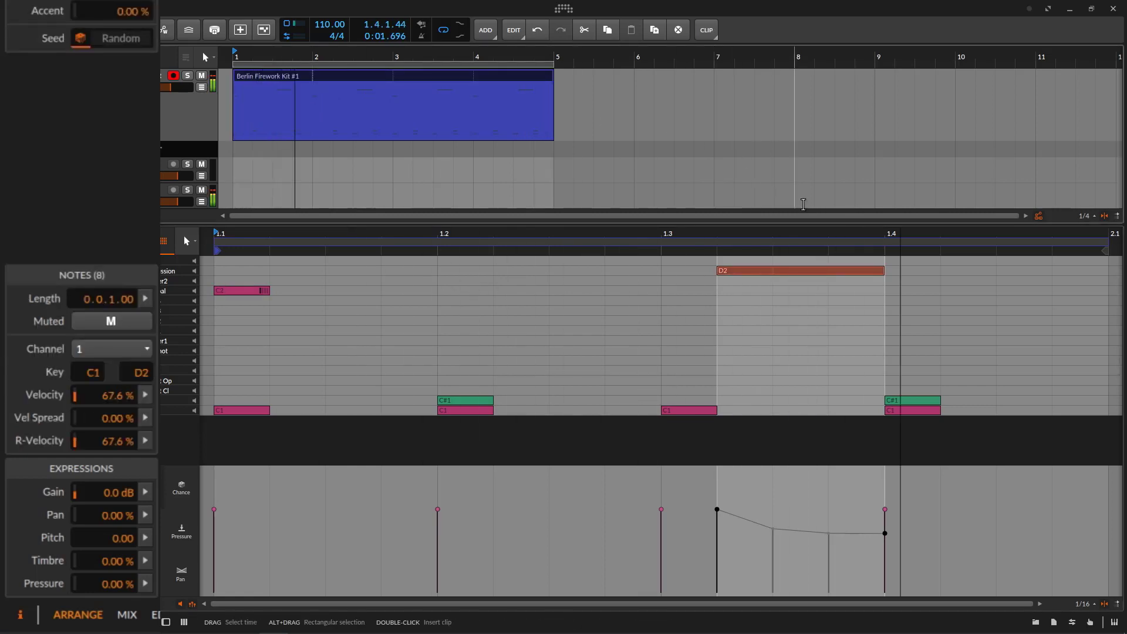
pyautogui.click(747, 274)
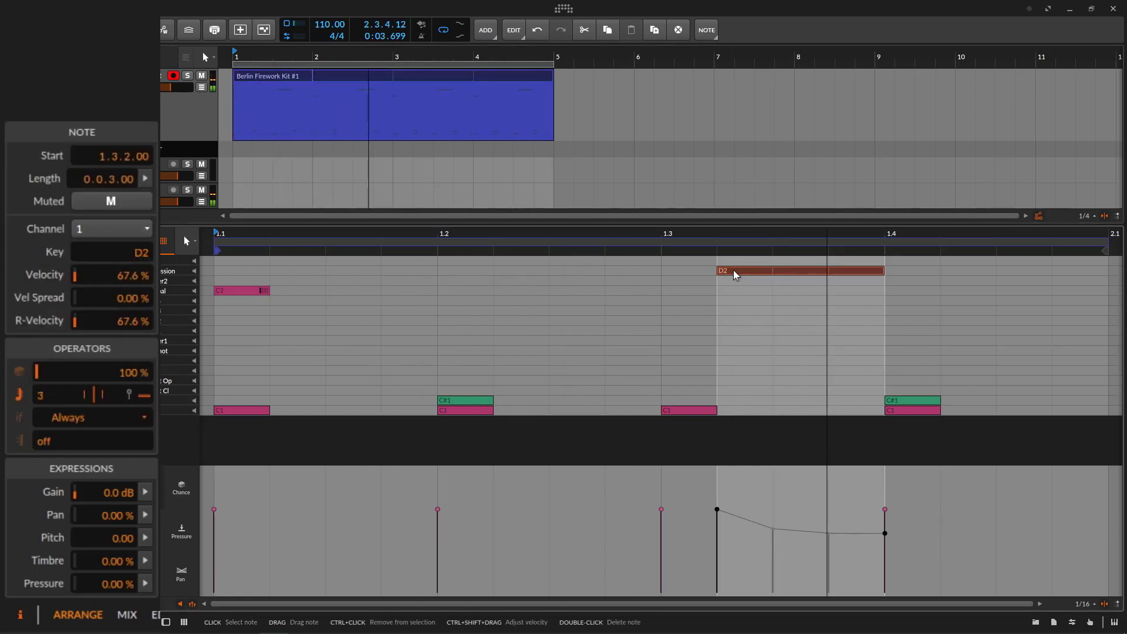
pyautogui.moveTo(48, 442); pyautogui.dragTo(48, 431)
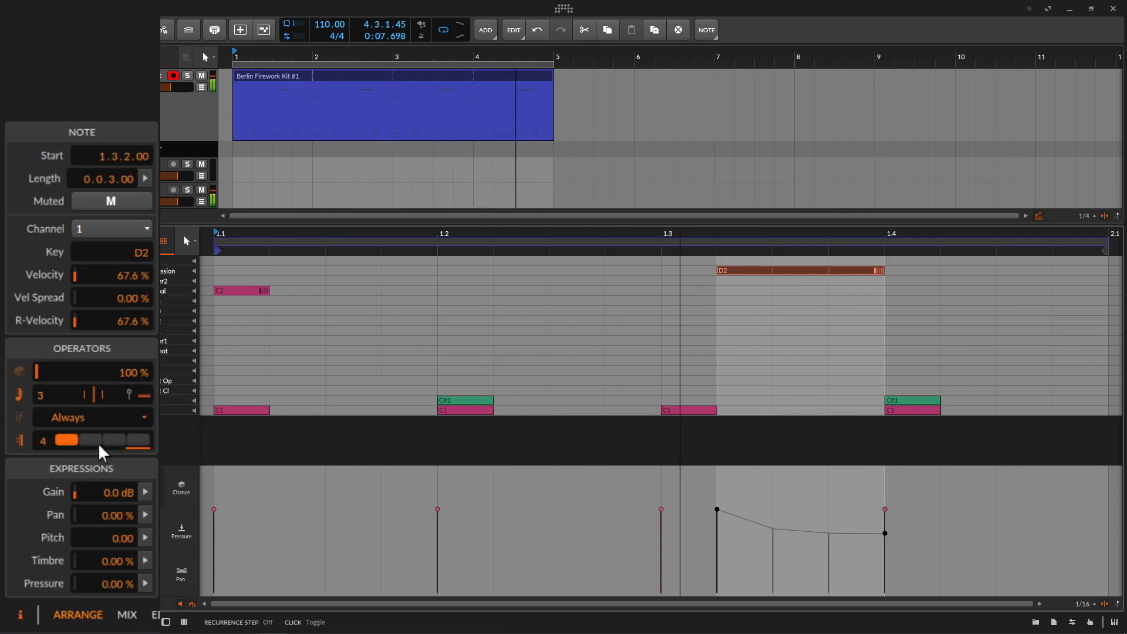
pyautogui.click(59, 439)
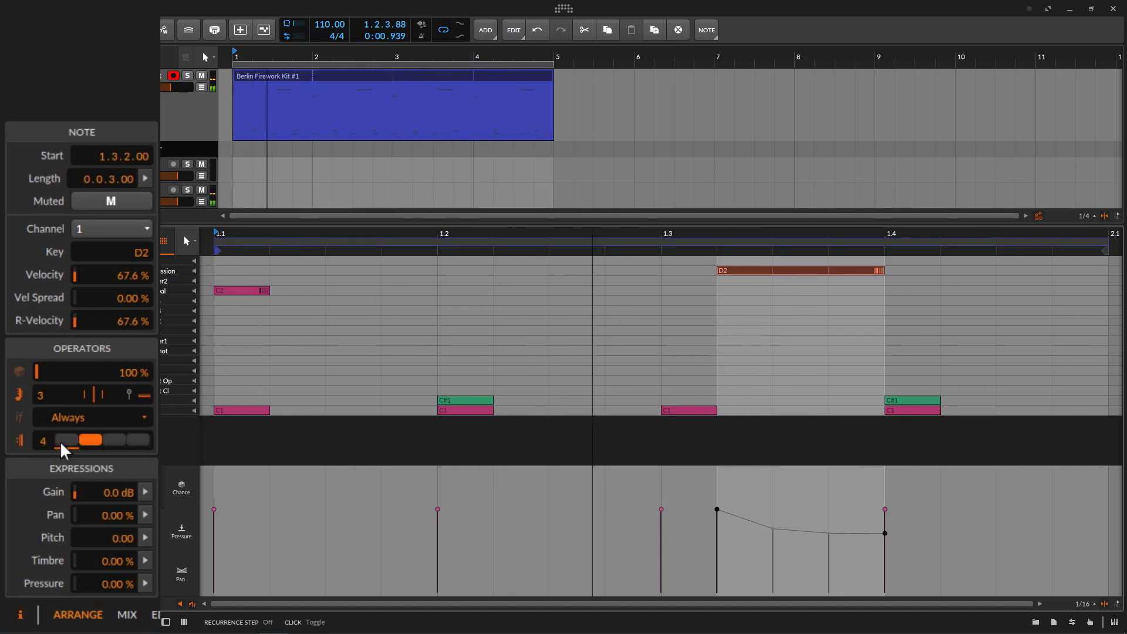
pyautogui.click(137, 440)
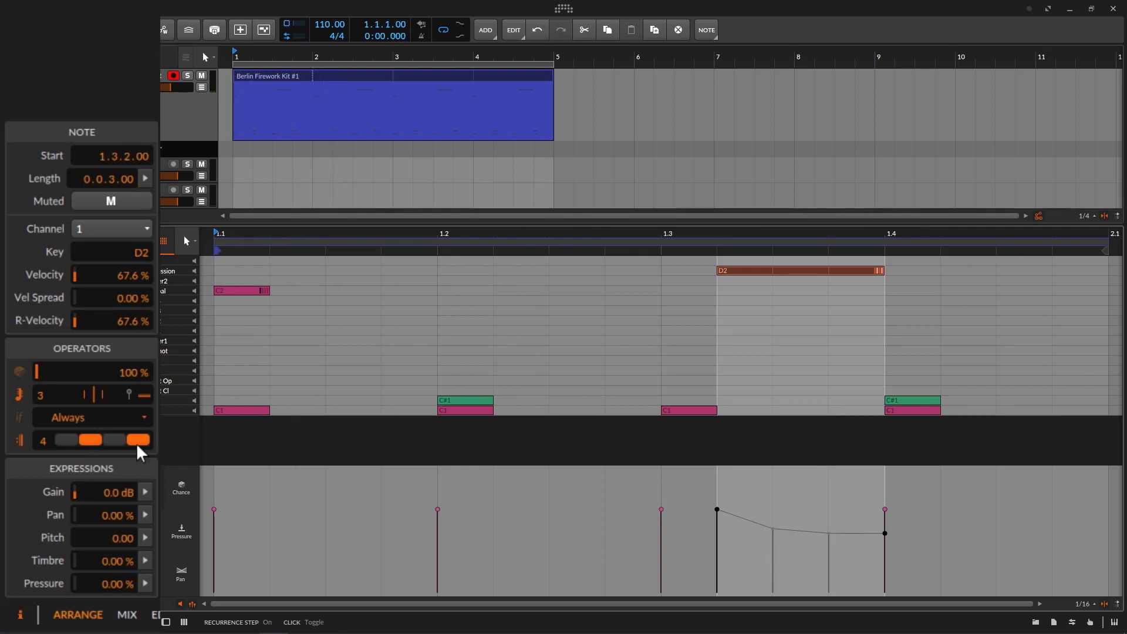
pyautogui.press('space')
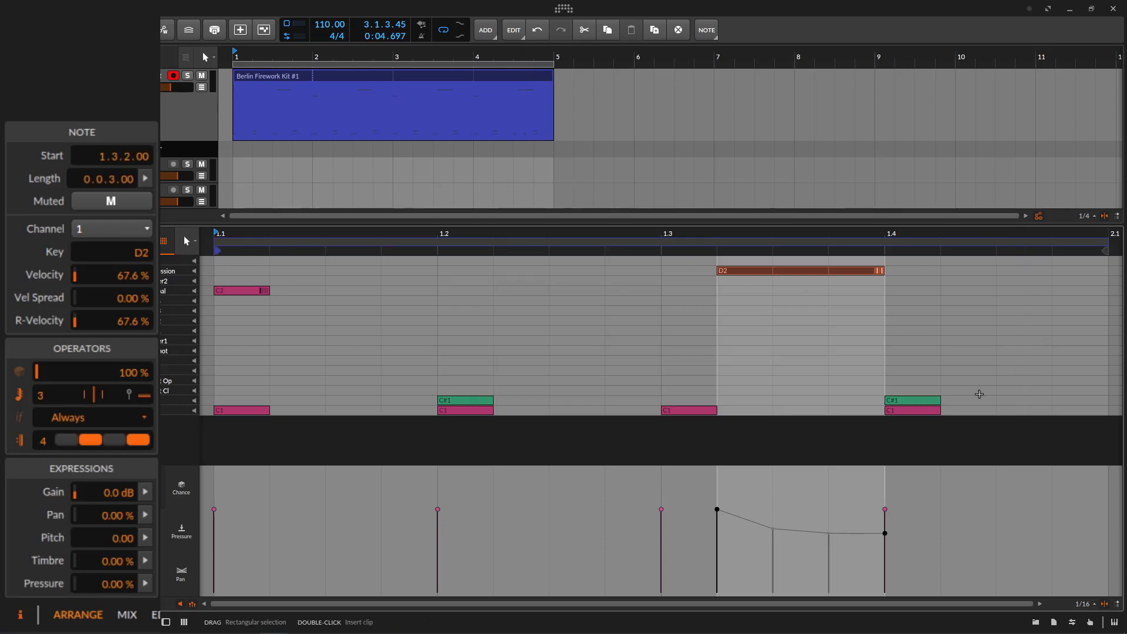
# Step: Set the recurrence length of the Kick note at 1.4.1 to 4 with the first three steps active, and play the loop
pyautogui.click(903, 411)
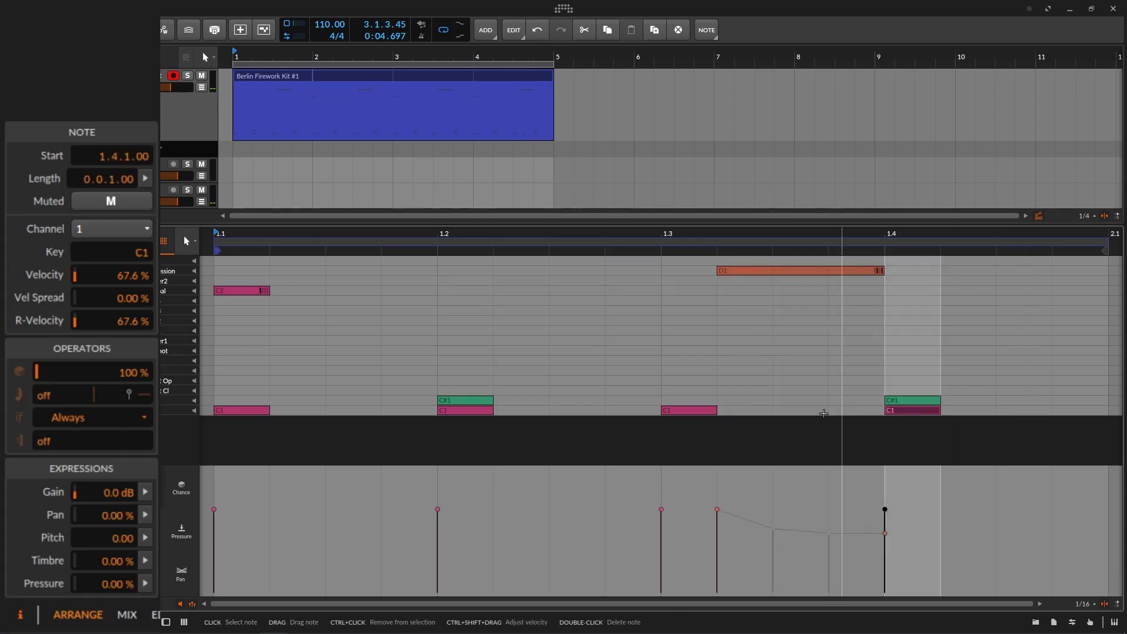
pyautogui.click(45, 444)
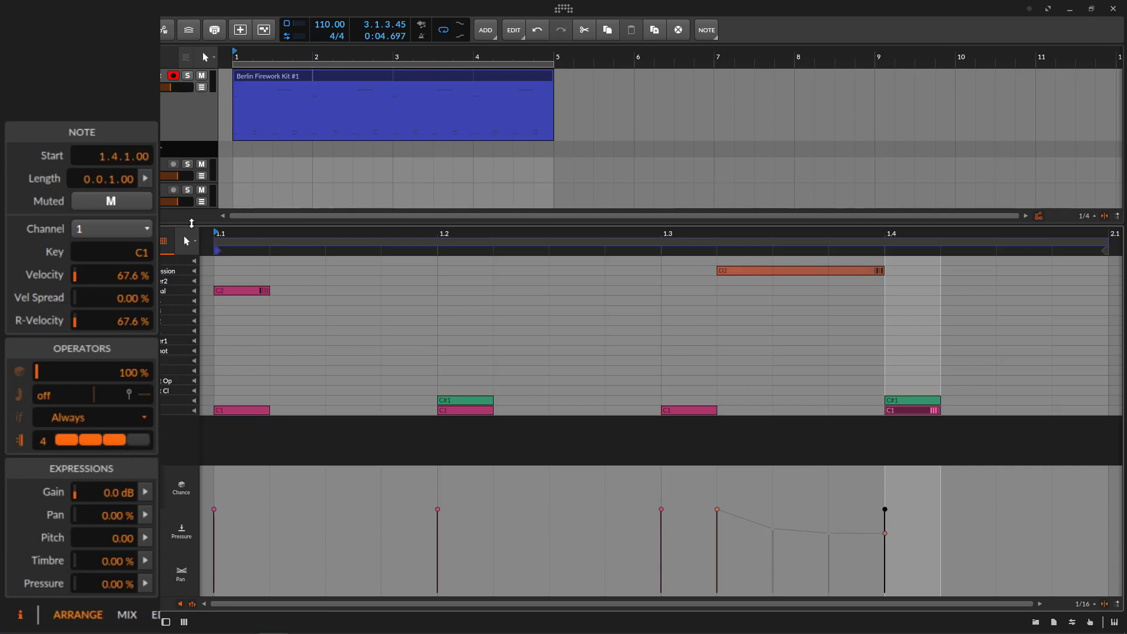
pyautogui.press('space')
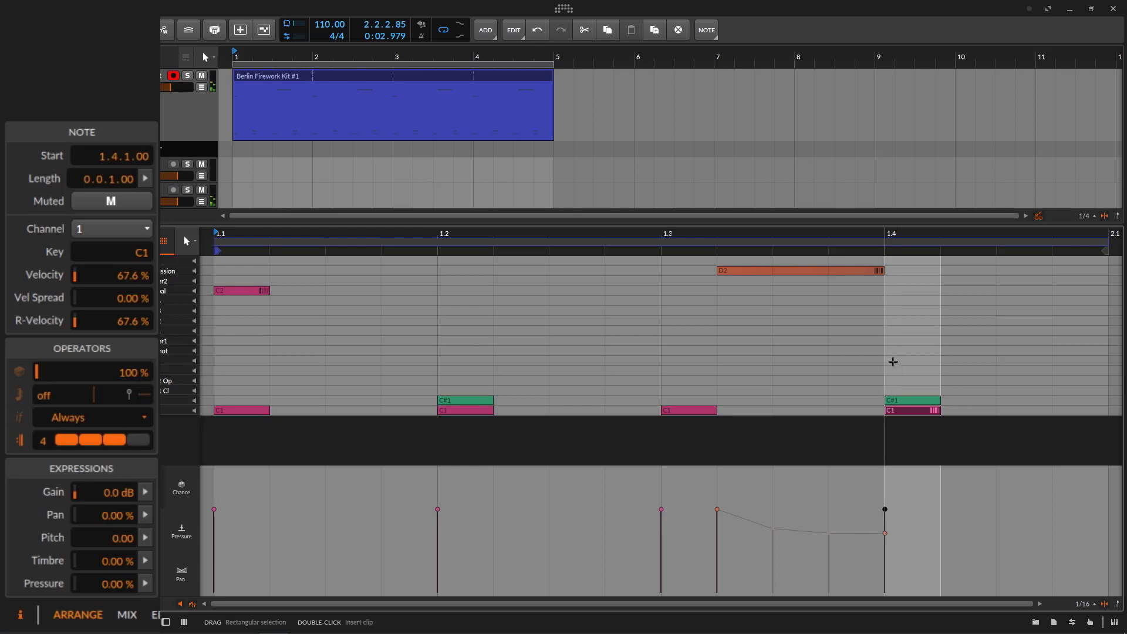
# Step: Add a sixteenth-length Tom1 note at 1.4.1
pyautogui.click(893, 333)
pyautogui.doubleClick(894, 333)
pyautogui.moveTo(914, 334); pyautogui.dragTo(914, 332)
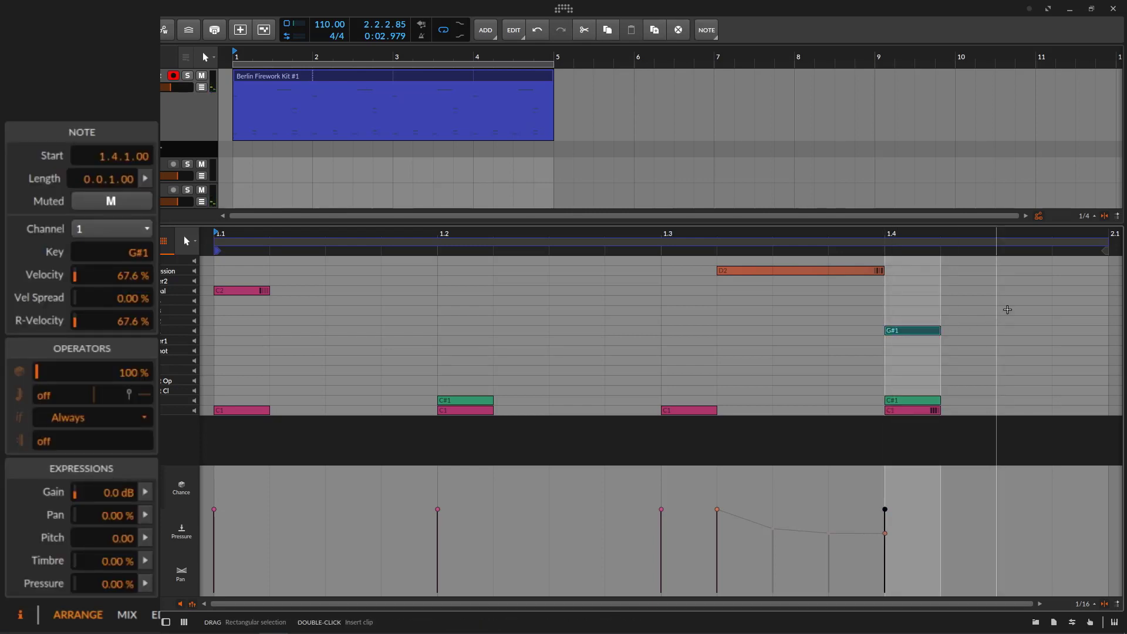
# Step: Add sixteenth notes on Tom3 at 1.4.3, Tom4 at 1.4.4 and Clap at 1.4.2 and 1.4.4, lengthening the first Clap to two sixteenths
pyautogui.doubleClick(1011, 309)
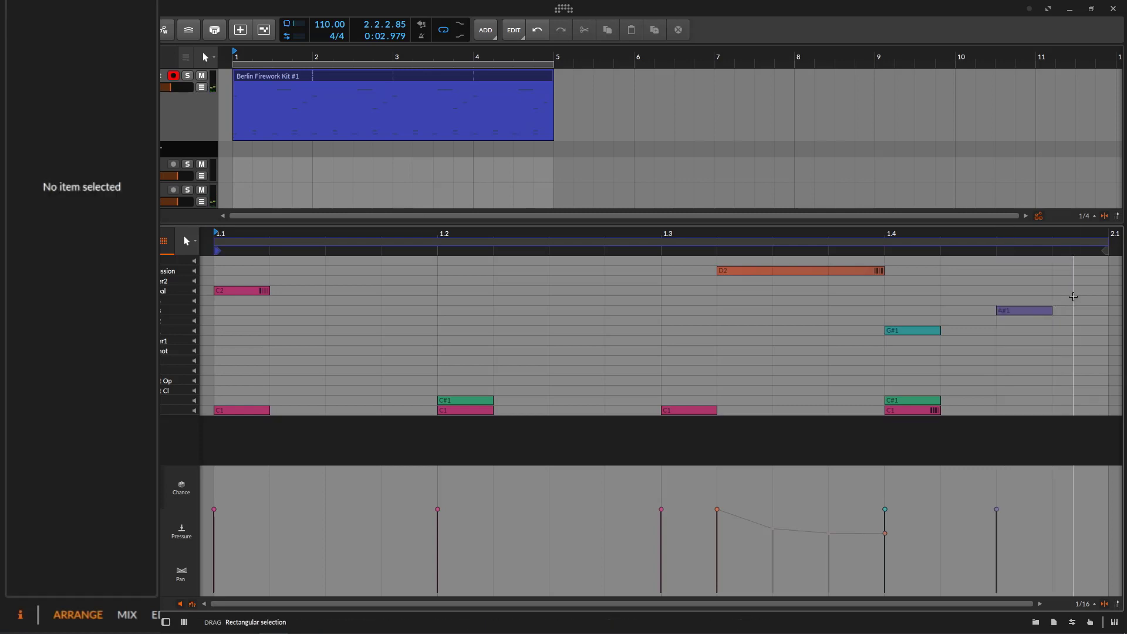
pyautogui.doubleClick(1074, 300)
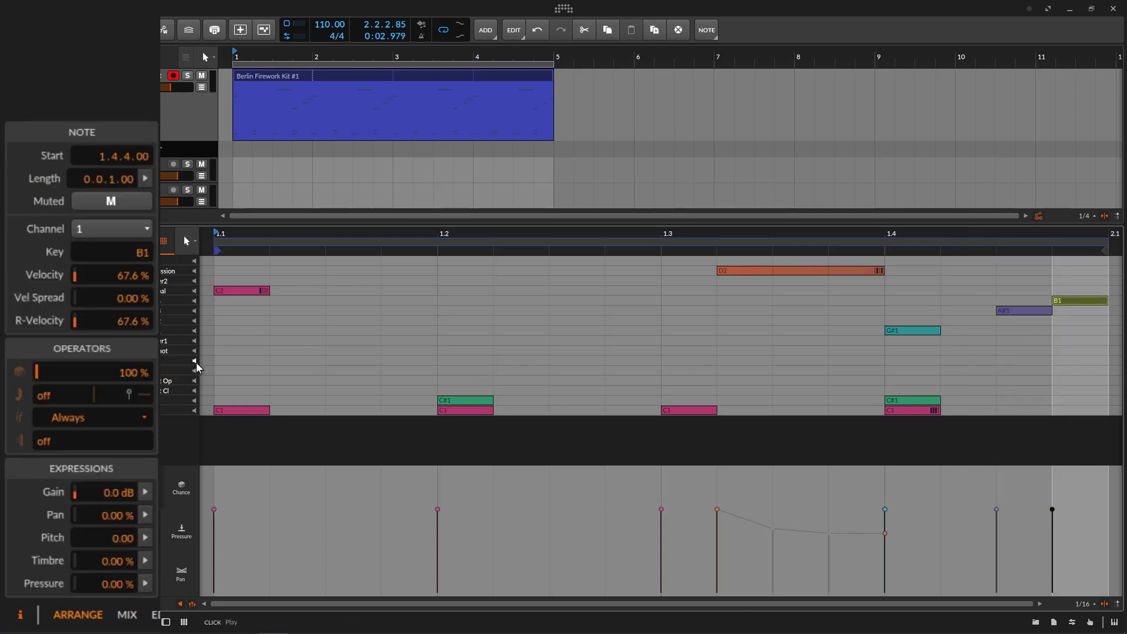
pyautogui.doubleClick(952, 360)
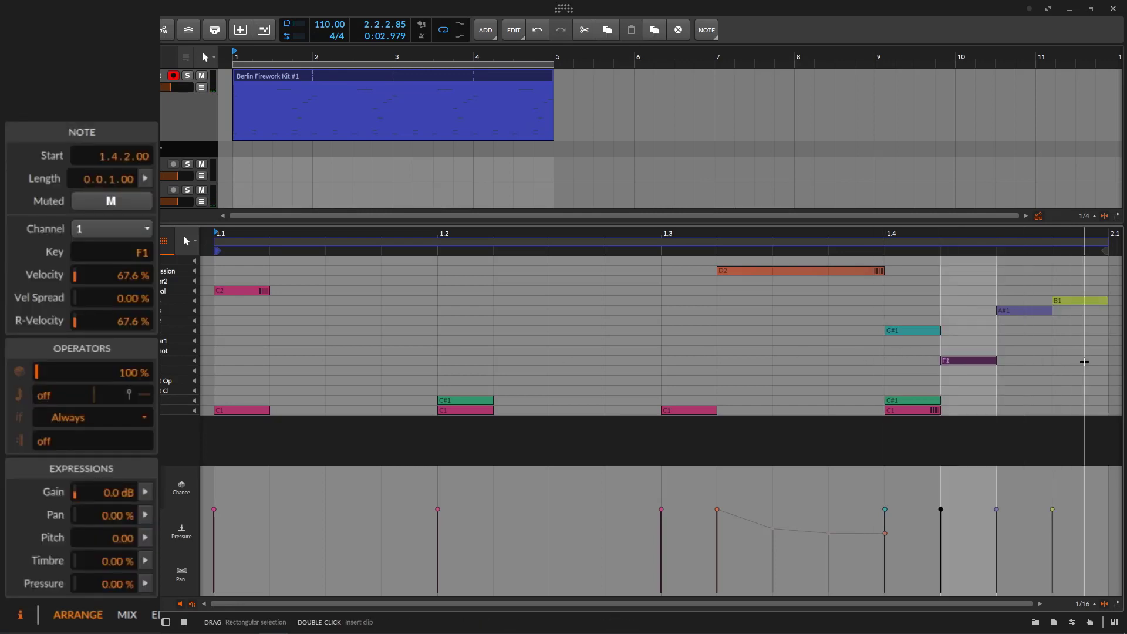
pyautogui.doubleClick(1084, 362)
pyautogui.moveTo(996, 360); pyautogui.dragTo(1050, 361)
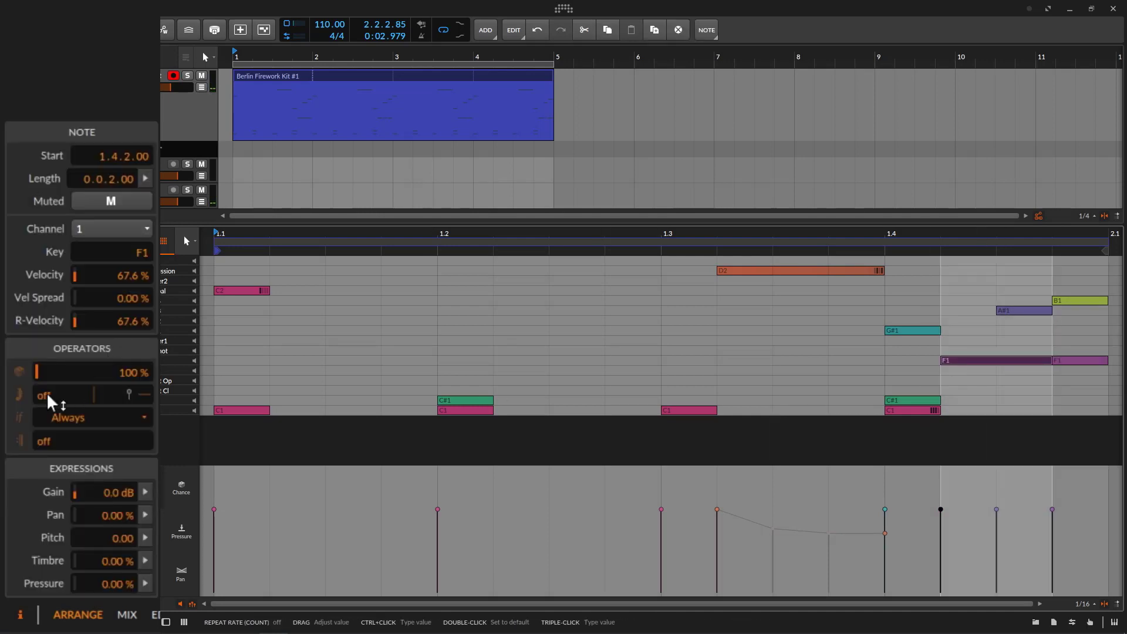
# Step: Try a curved repeat count of 4 on the Clap note at 1.4.2, and turn its repeats back off
pyautogui.moveTo(47, 396); pyautogui.dragTo(157, 395)
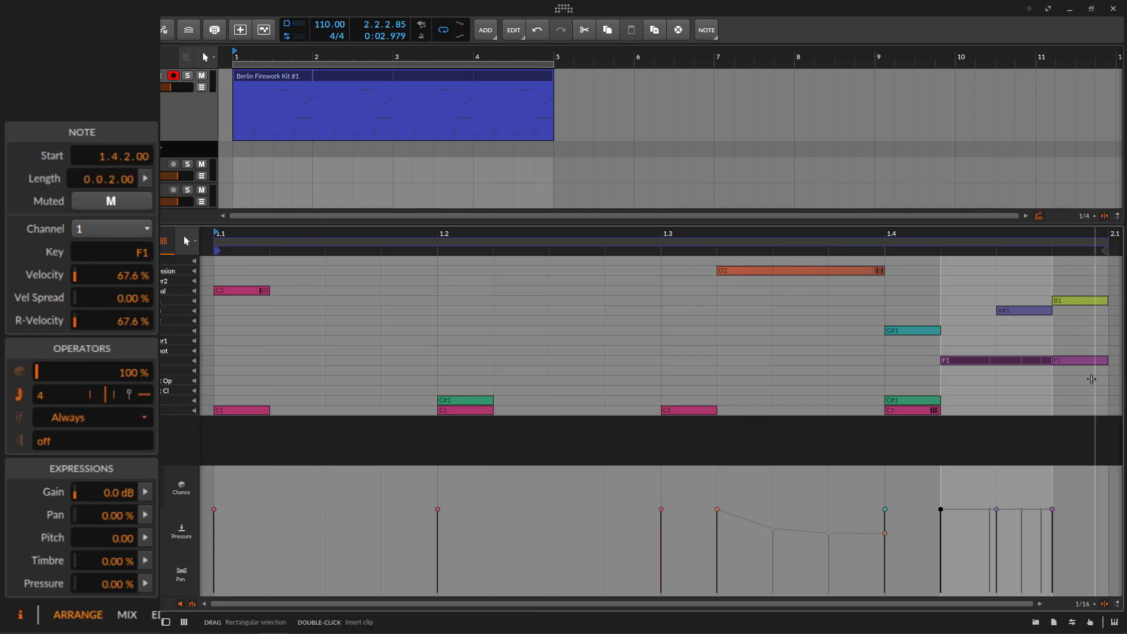
pyautogui.click(1073, 351)
pyautogui.click(1079, 361)
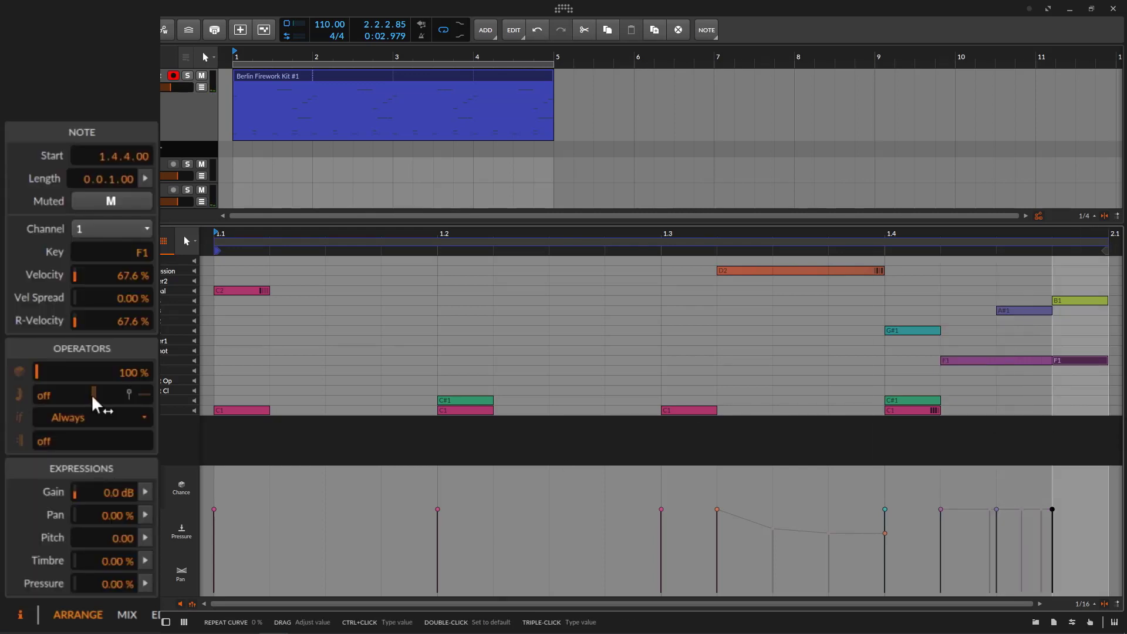
pyautogui.click(1000, 361)
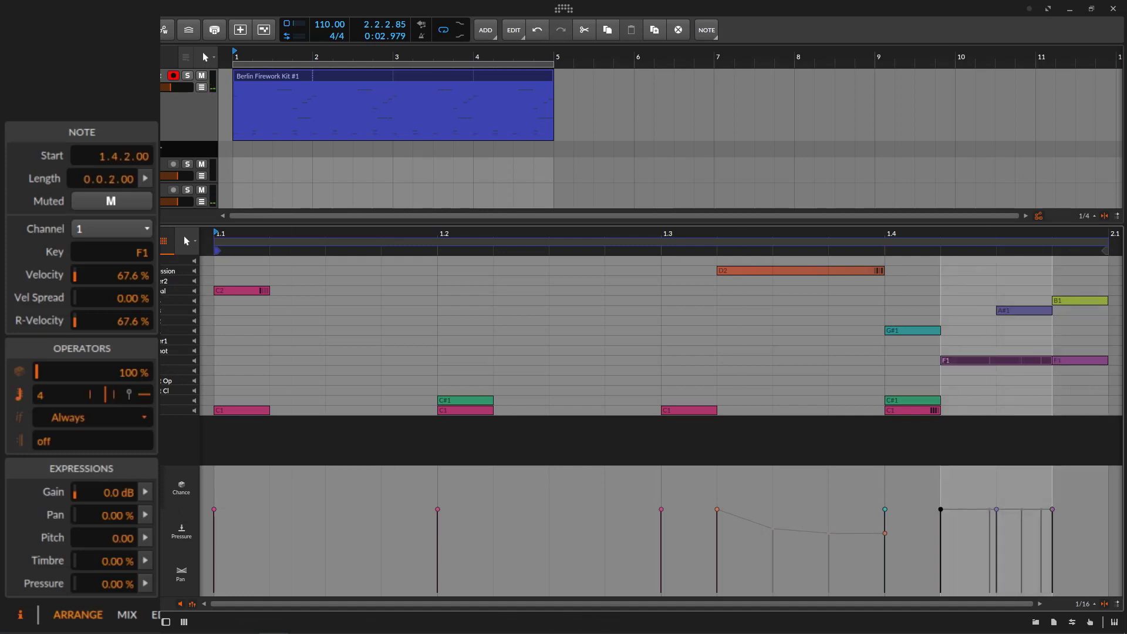
pyautogui.moveTo(59, 396)
pyautogui.mouseDown()
pyautogui.moveTo(59, 413)
pyautogui.moveTo(43, 411)
pyautogui.mouseUp()
pyautogui.click(1047, 341)
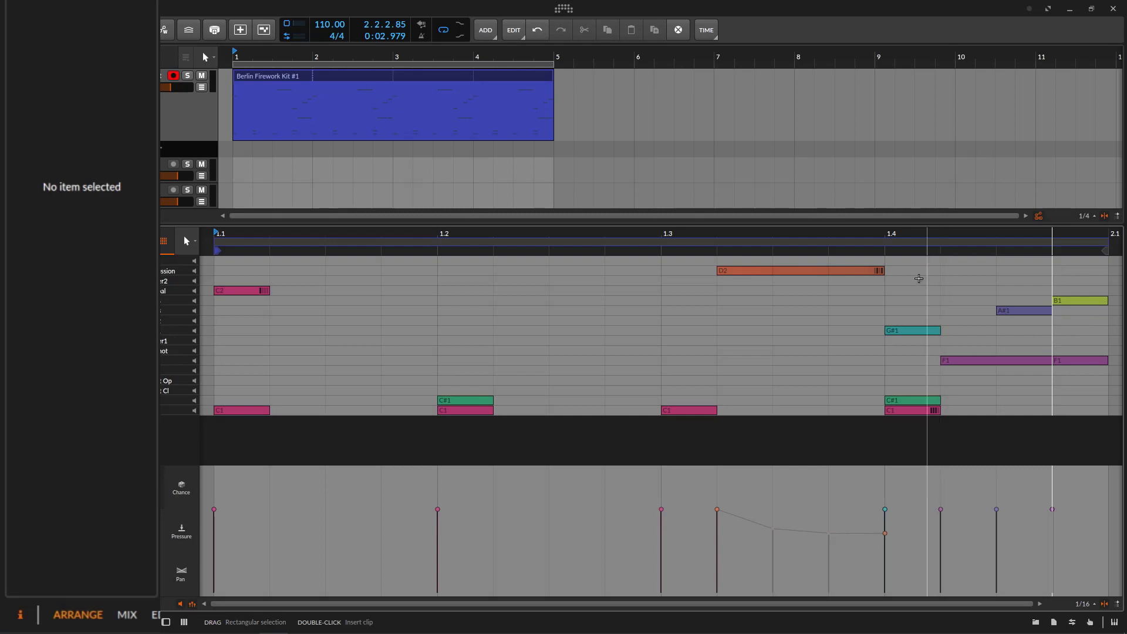
# Step: Set the recurrence length of the five tom and clap notes in beat 4 to 4 with only the fourth step active, and play the loop
pyautogui.moveTo(910, 274); pyautogui.dragTo(1100, 380)
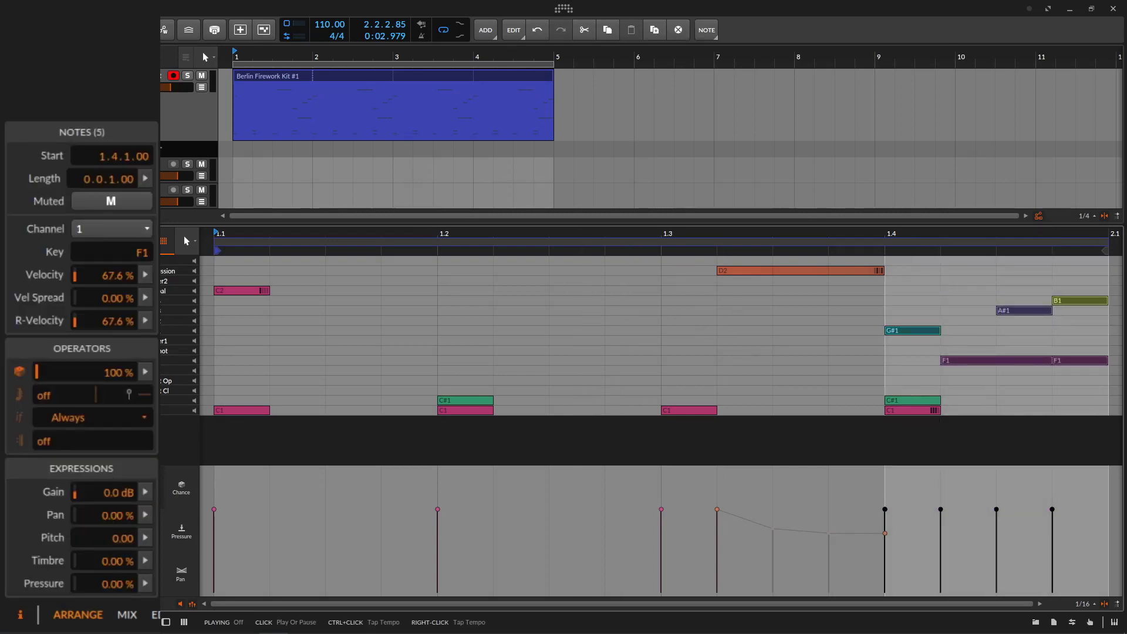
pyautogui.press('space')
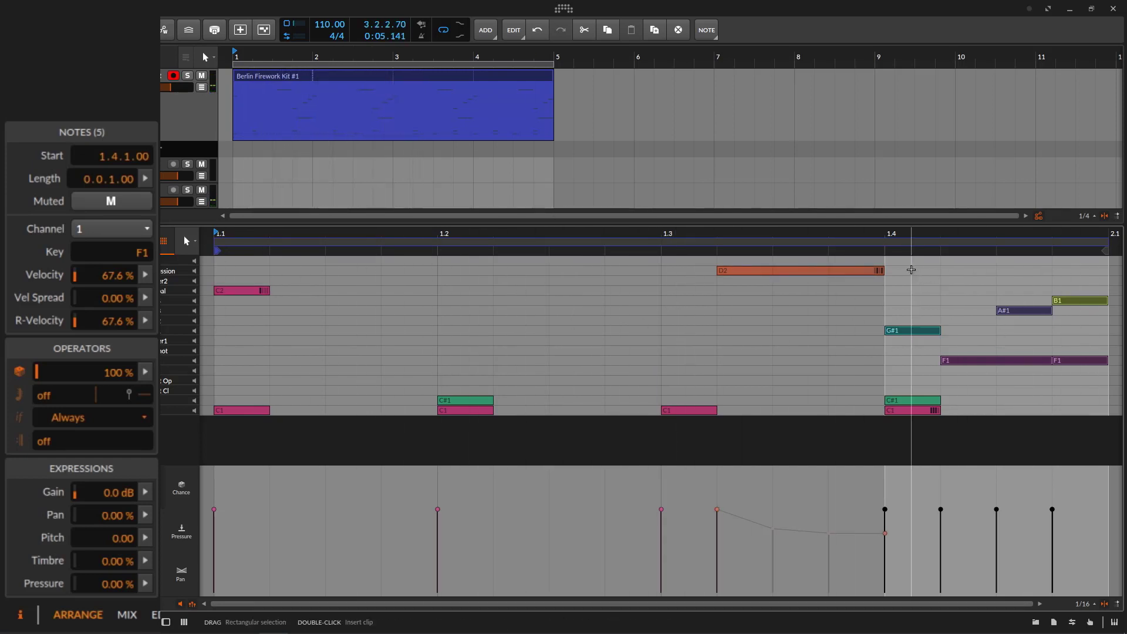
pyautogui.moveTo(911, 269); pyautogui.dragTo(1100, 369)
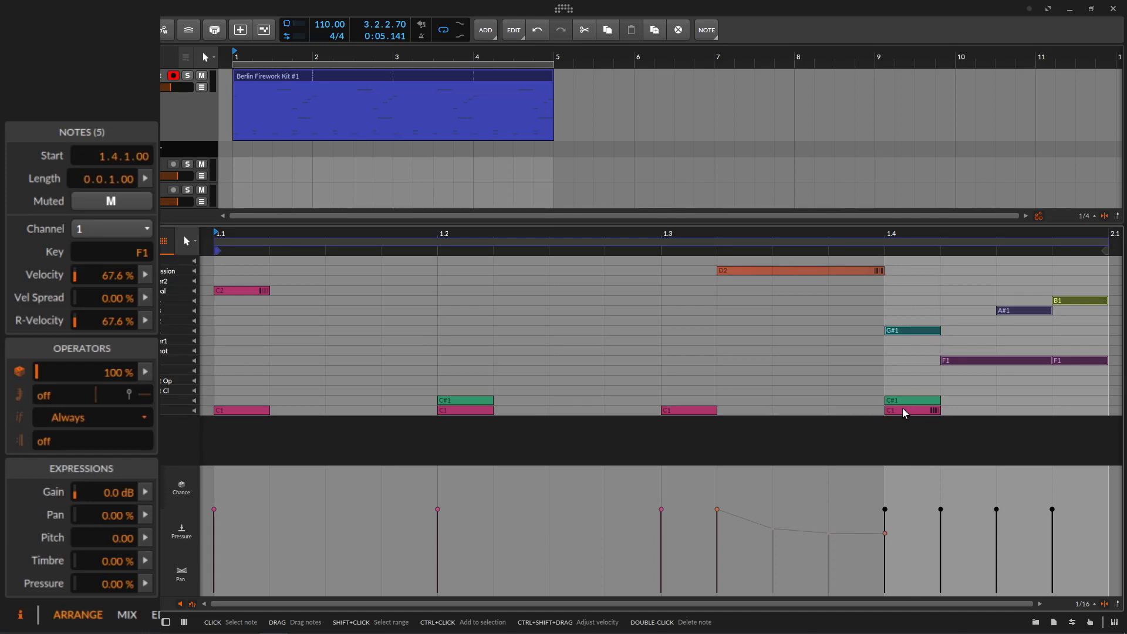
pyautogui.moveTo(45, 442); pyautogui.dragTo(45, 431)
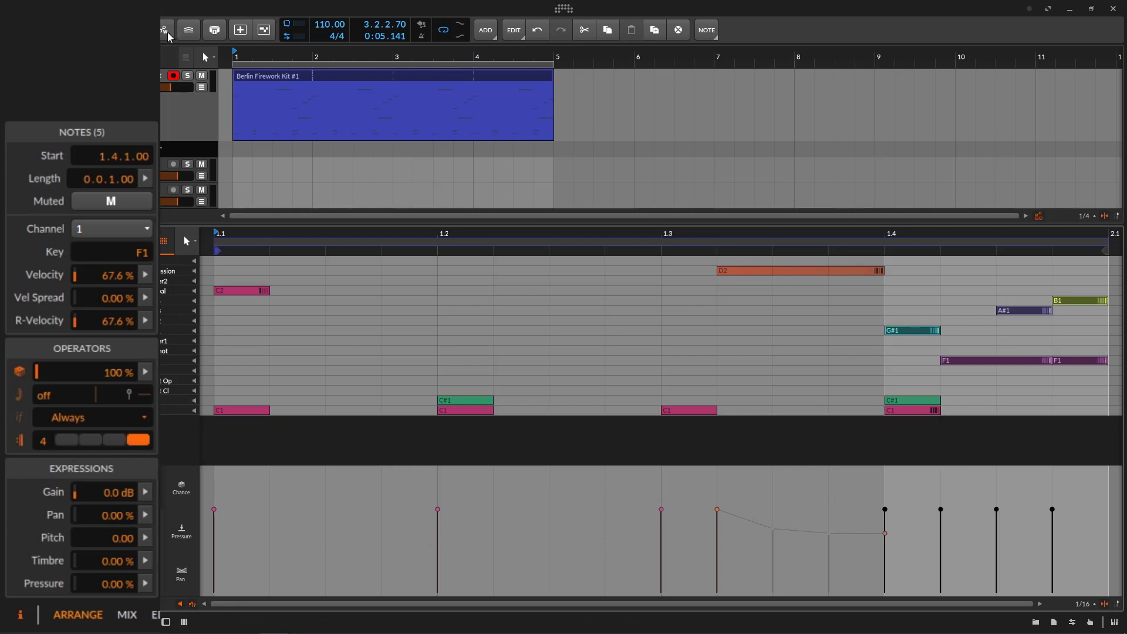
pyautogui.click(69, 30)
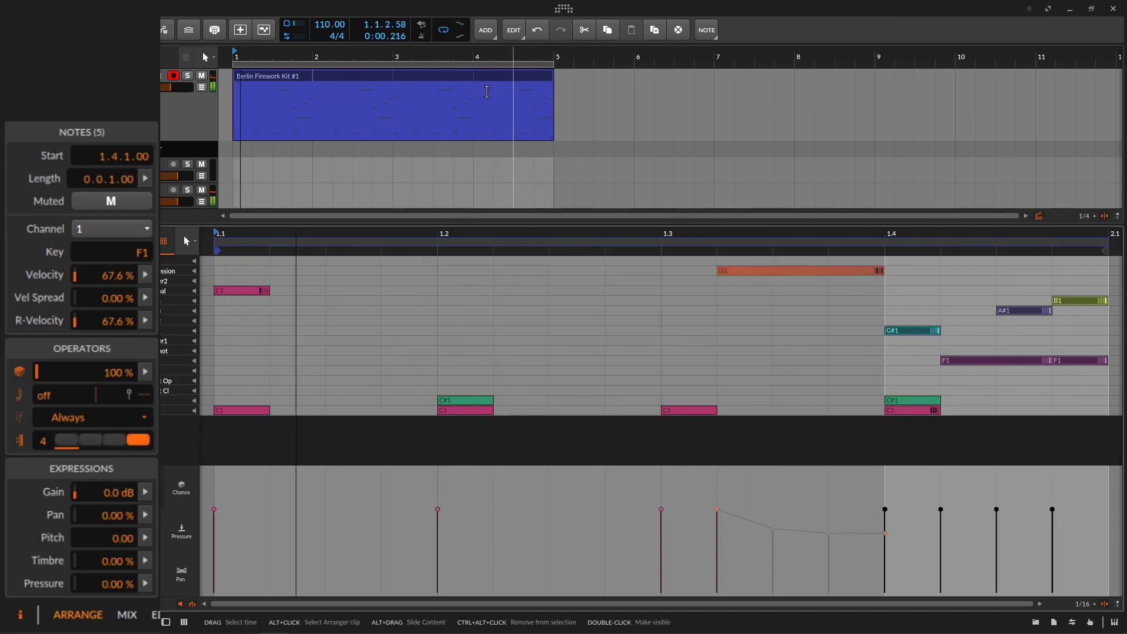
# Step: Duplicate the drum clip directly after itself, delete the copy, and stop playback
pyautogui.click(527, 78)
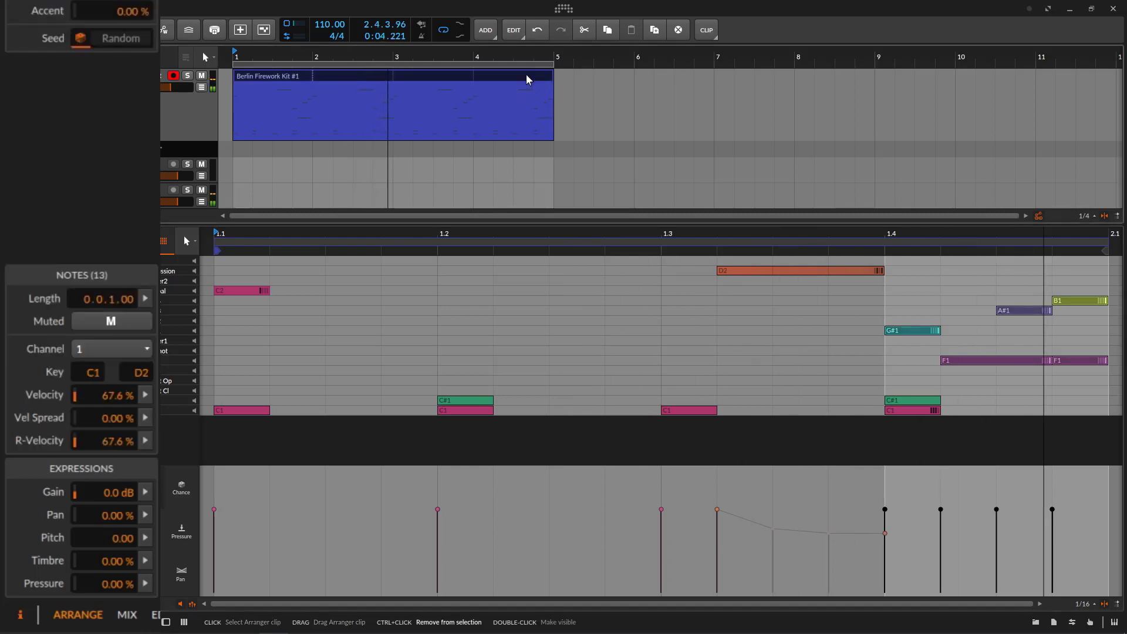
pyautogui.hotkey('ctrl', 'd')
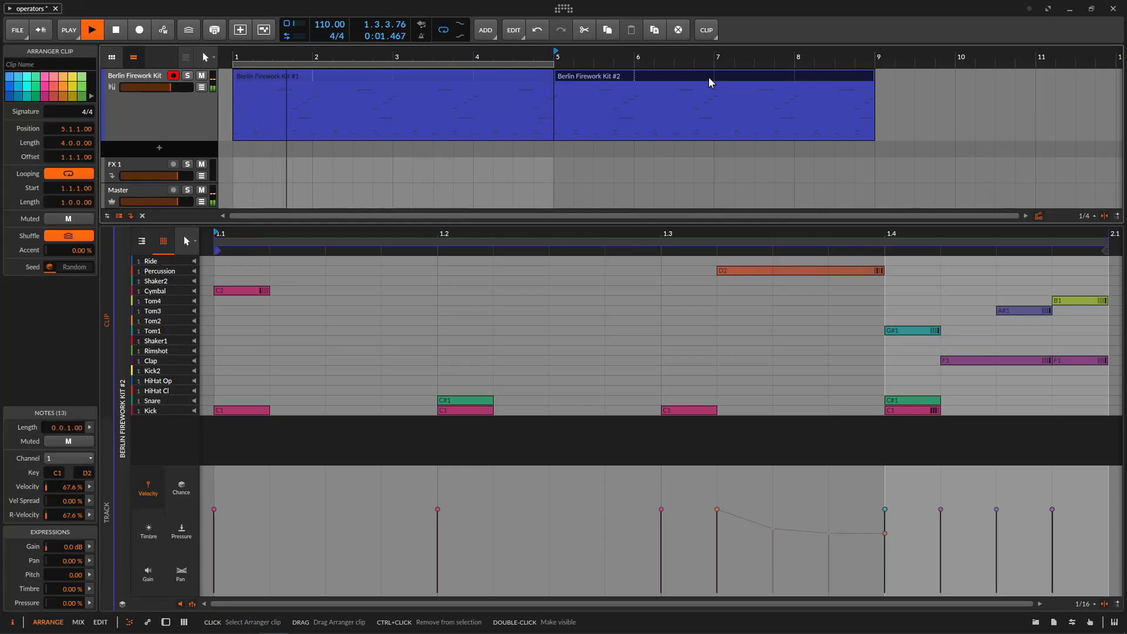
pyautogui.press('Delete')
pyautogui.click(289, 72)
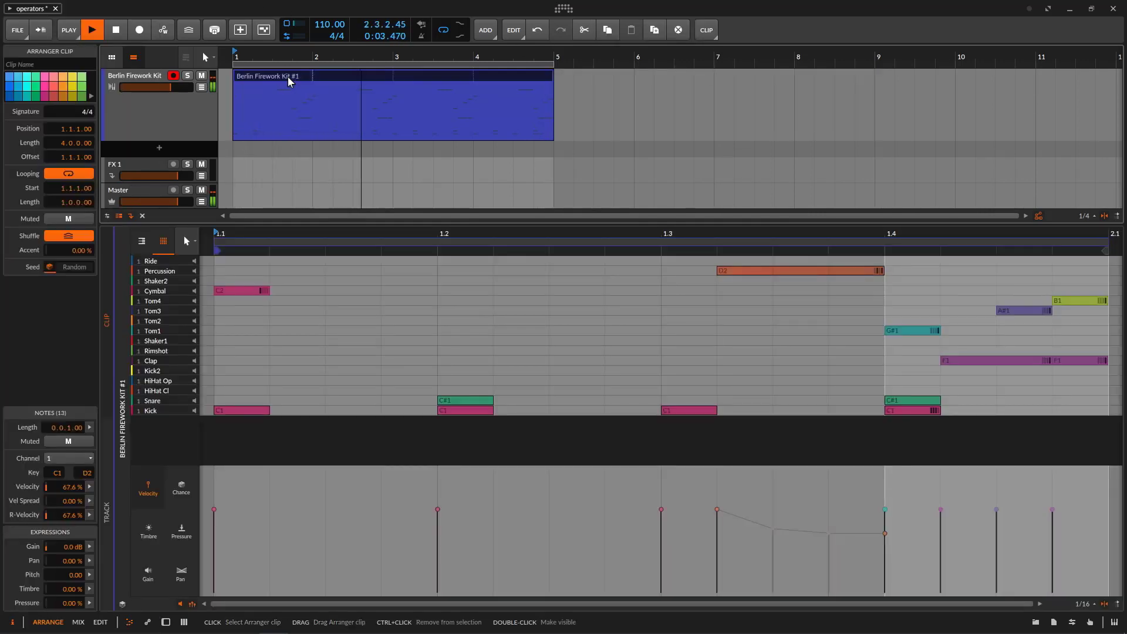
pyautogui.press('space')
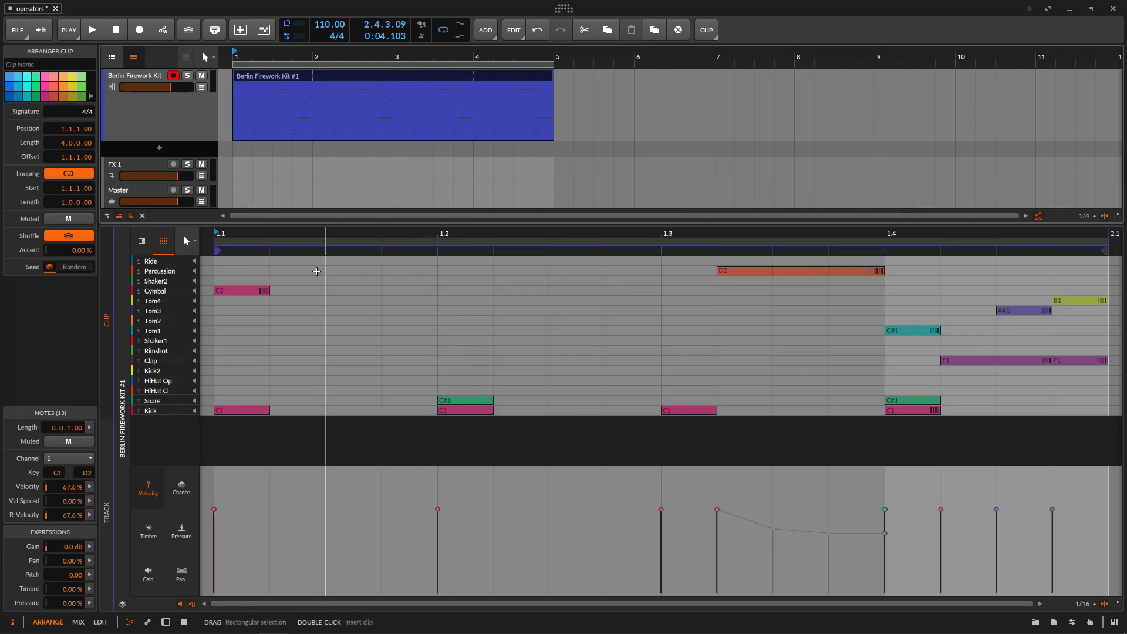
# Step: Shorten the drum clip to one bar and fit the arranger loop region to bar 1
pyautogui.click(242, 259)
pyautogui.moveTo(242, 260); pyautogui.dragTo(1071, 446)
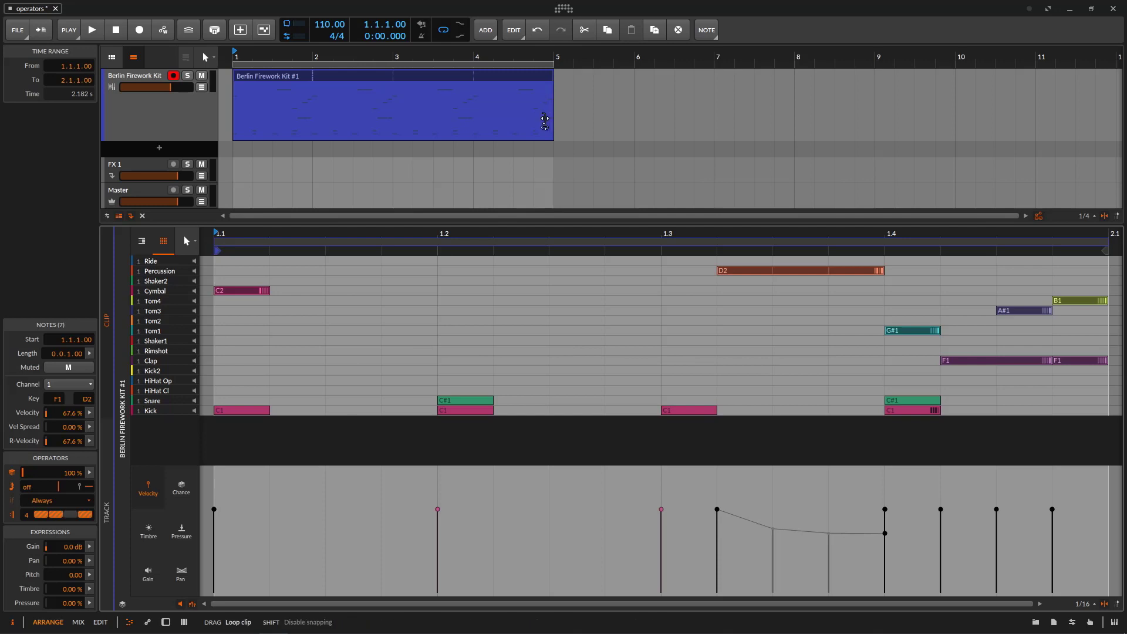
pyautogui.moveTo(545, 119); pyautogui.dragTo(314, 119)
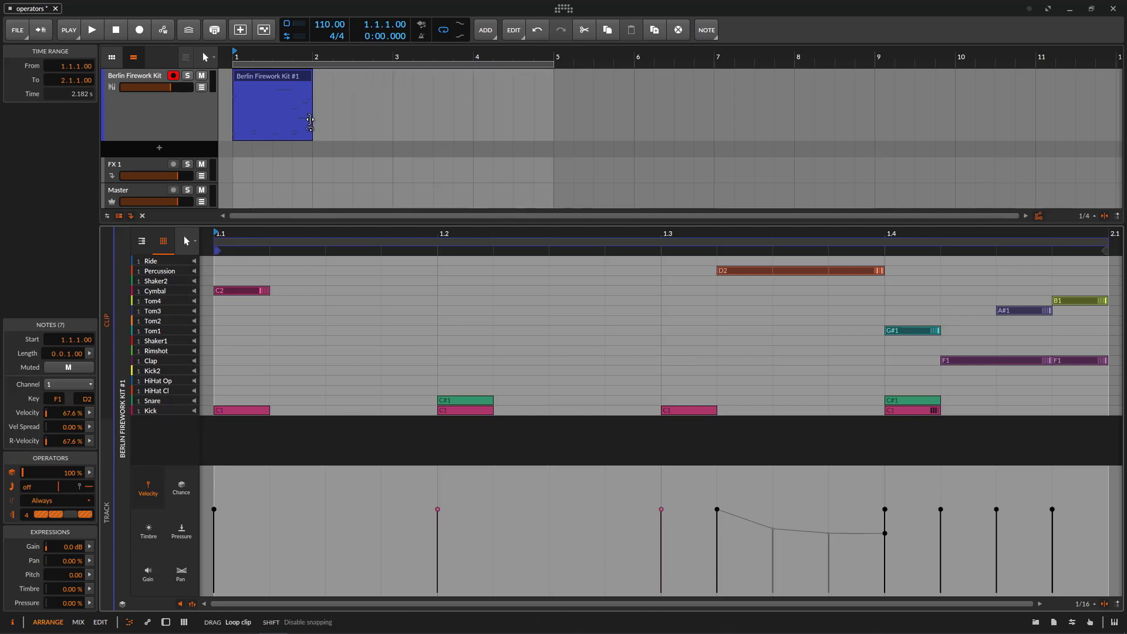
pyautogui.moveTo(561, 60); pyautogui.dragTo(309, 69)
# Step: Delete the Percussion, tom, Clap and Cymbal notes from the clip, keeping only the kicks and snares
pyautogui.moveTo(1097, 390); pyautogui.dragTo(324, 261)
pyautogui.press('Delete')
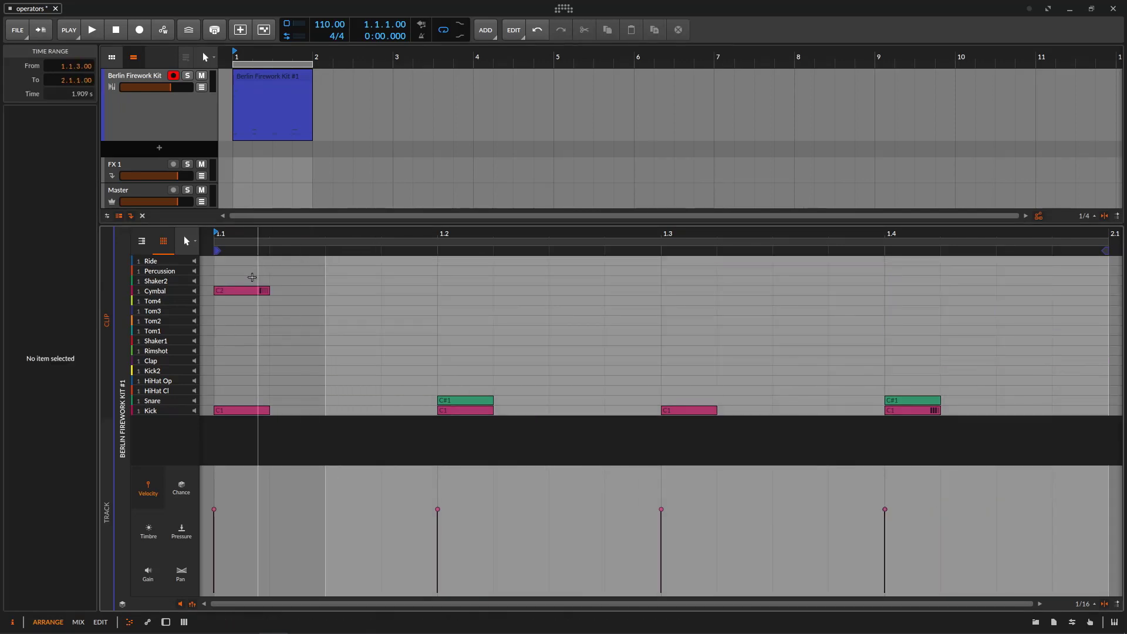
pyautogui.click(233, 291)
pyautogui.press('Delete')
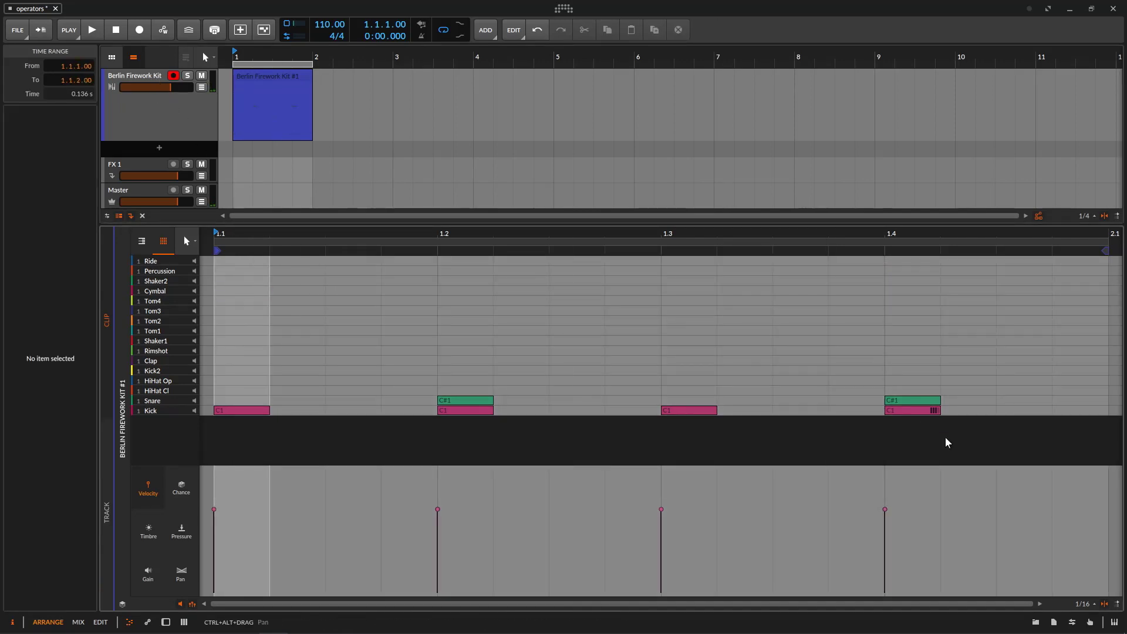
# Step: Turn off the recurrence of the Kick note at 1.4.1 and play the loop
pyautogui.click(914, 408)
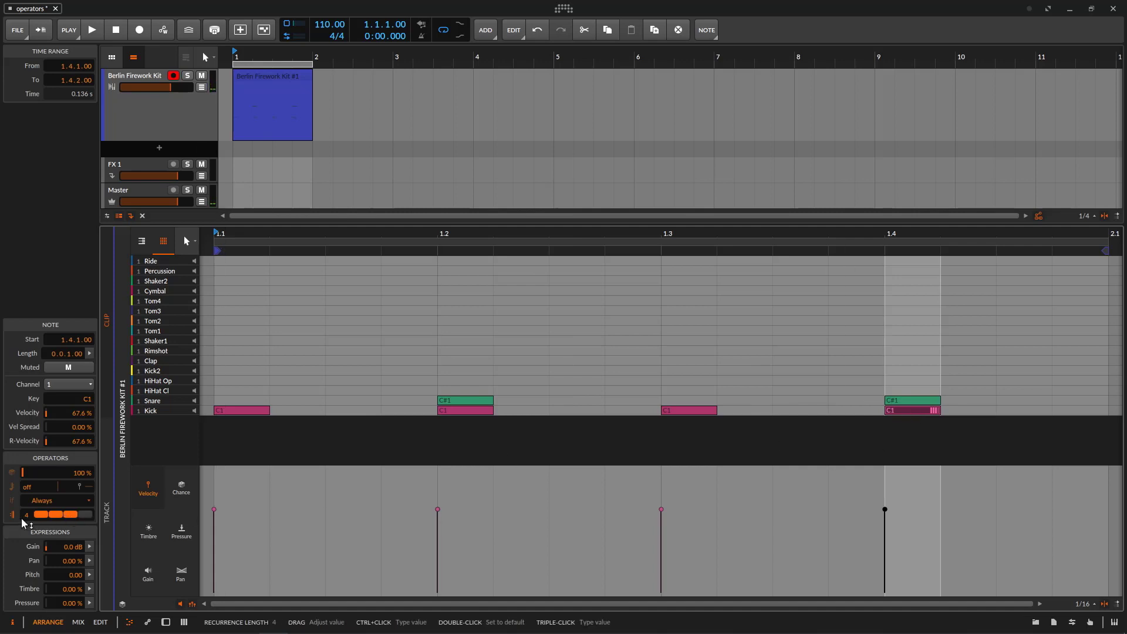
pyautogui.moveTo(26, 521); pyautogui.dragTo(26, 534)
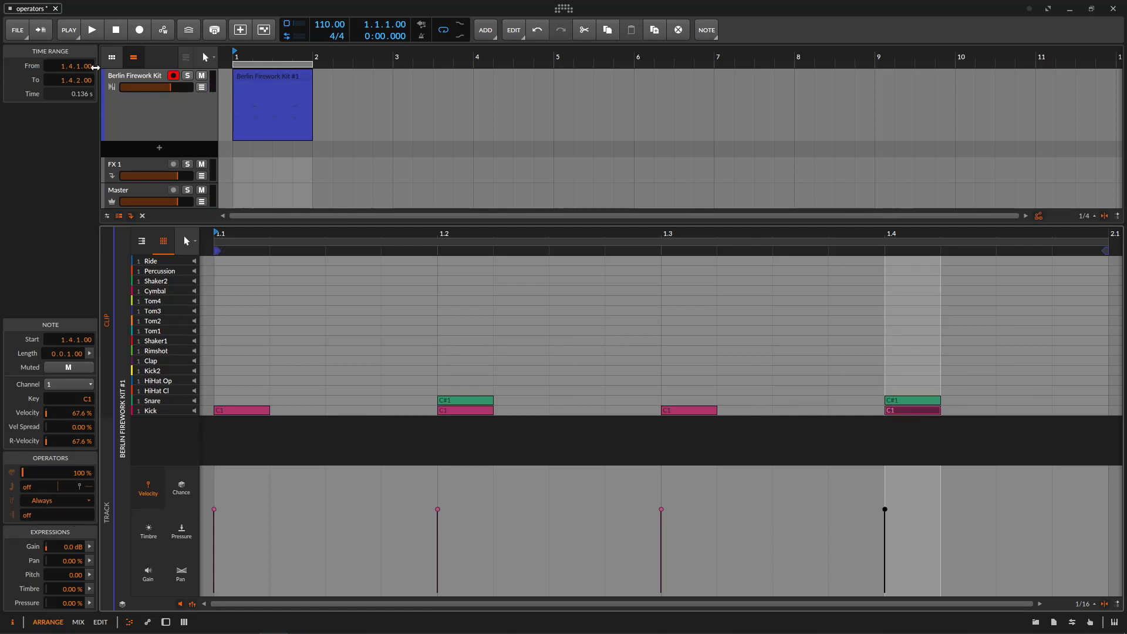
pyautogui.click(94, 36)
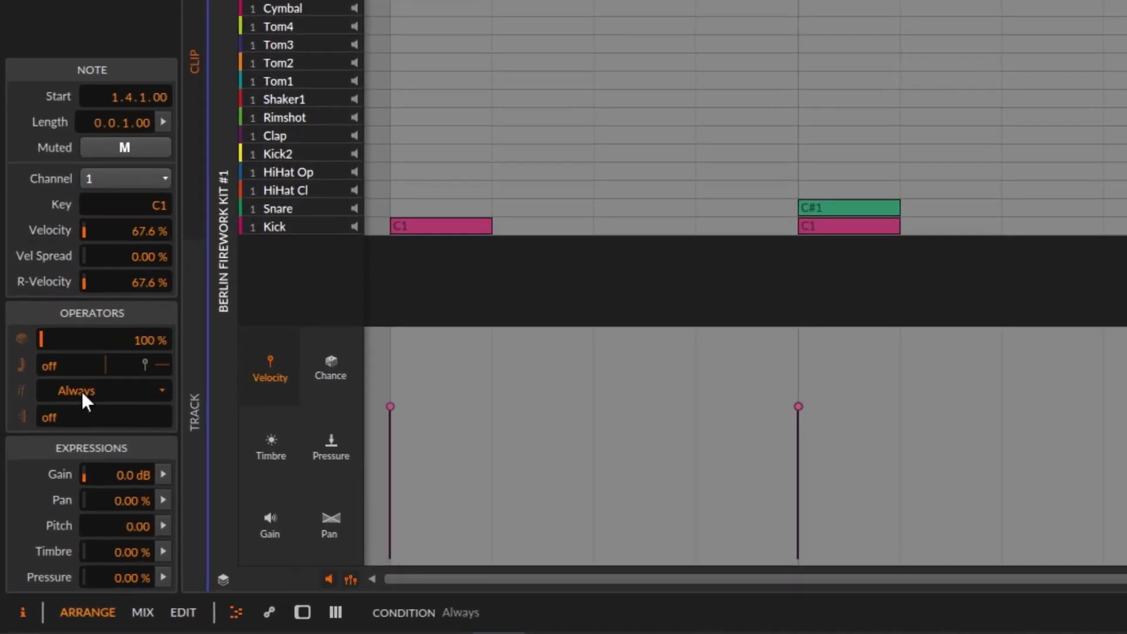
# Step: Review the condition options for the Kick note at 1.4.1 and keep it on Always
pyautogui.click(47, 495)
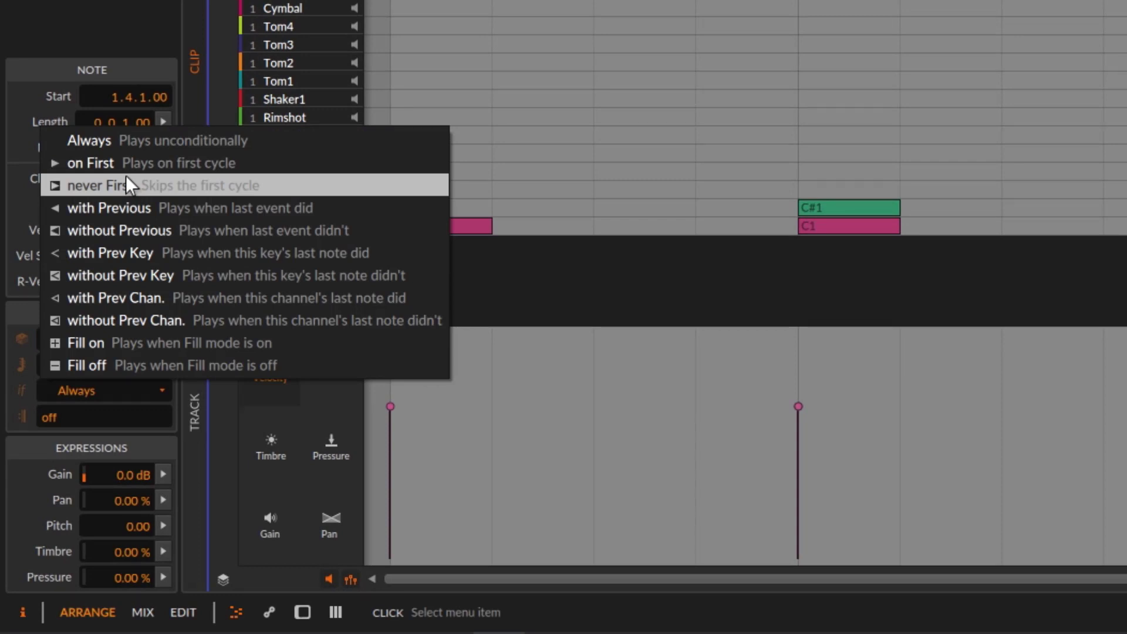
pyautogui.press('Escape')
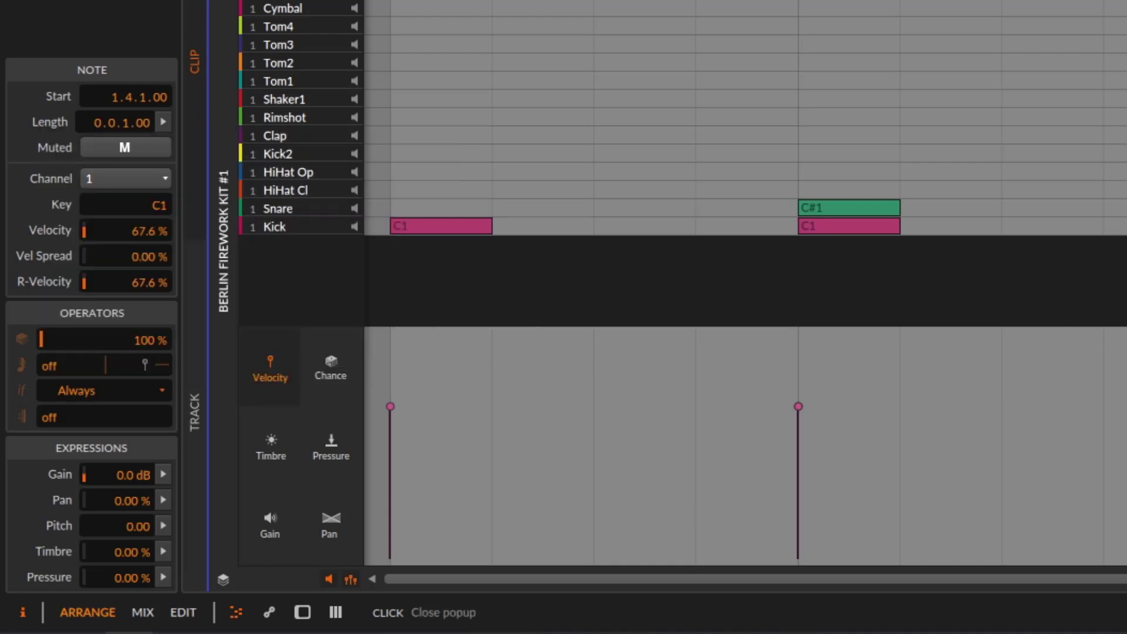
pyautogui.click(132, 381)
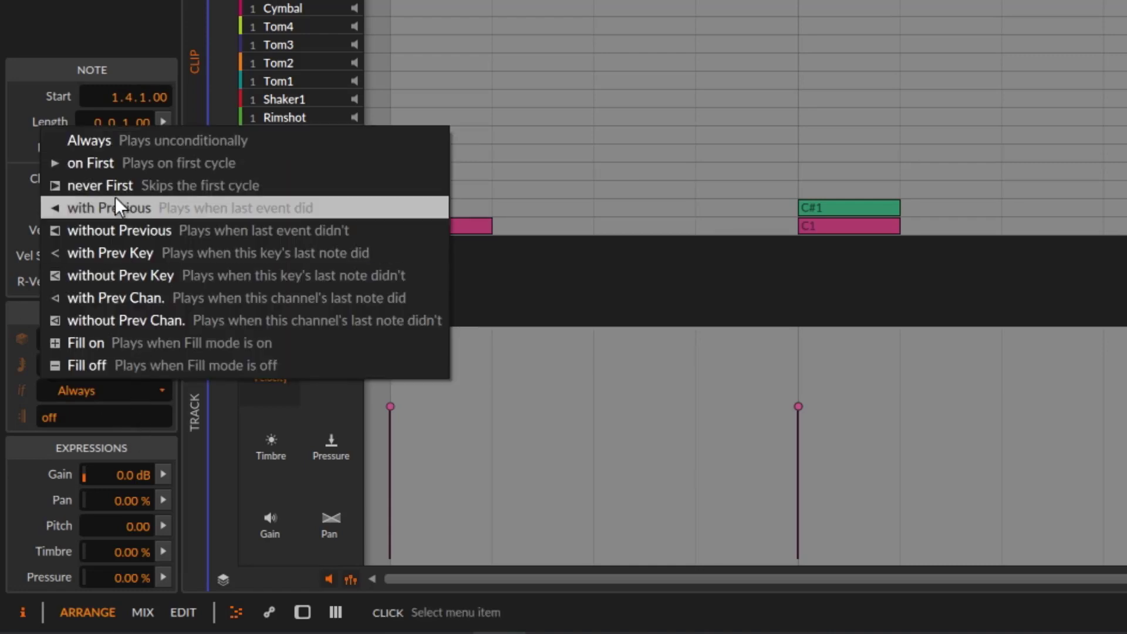
pyautogui.click(118, 140)
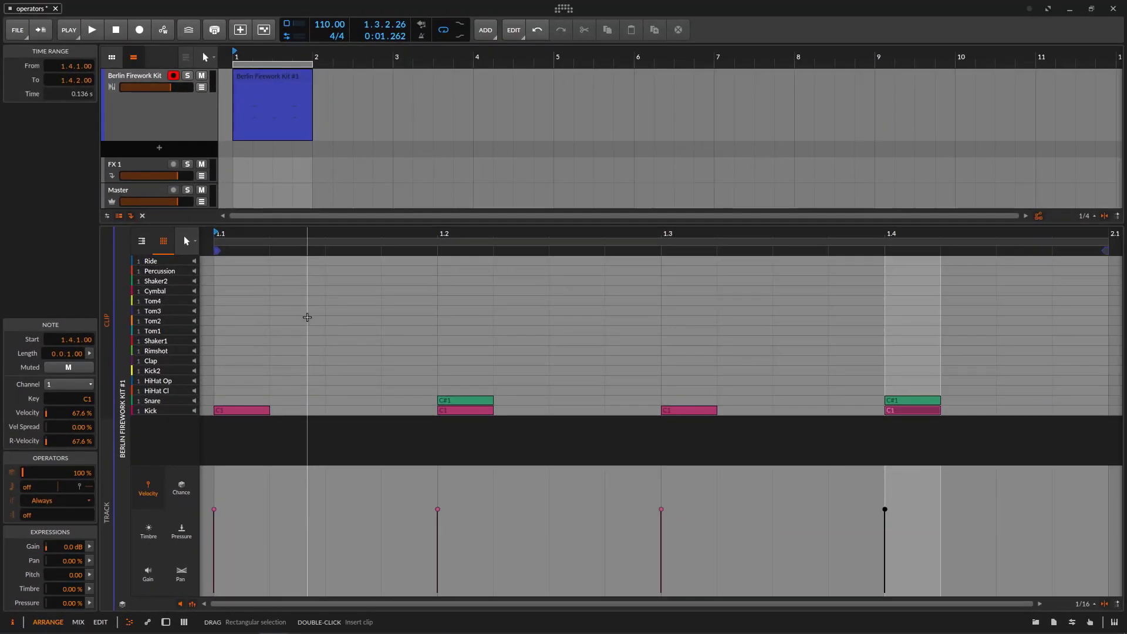
# Step: Add a sixteenth-length Tom2 note at 1.1.2, play the loop with it, and delete the note
pyautogui.doubleClick(572, 54)
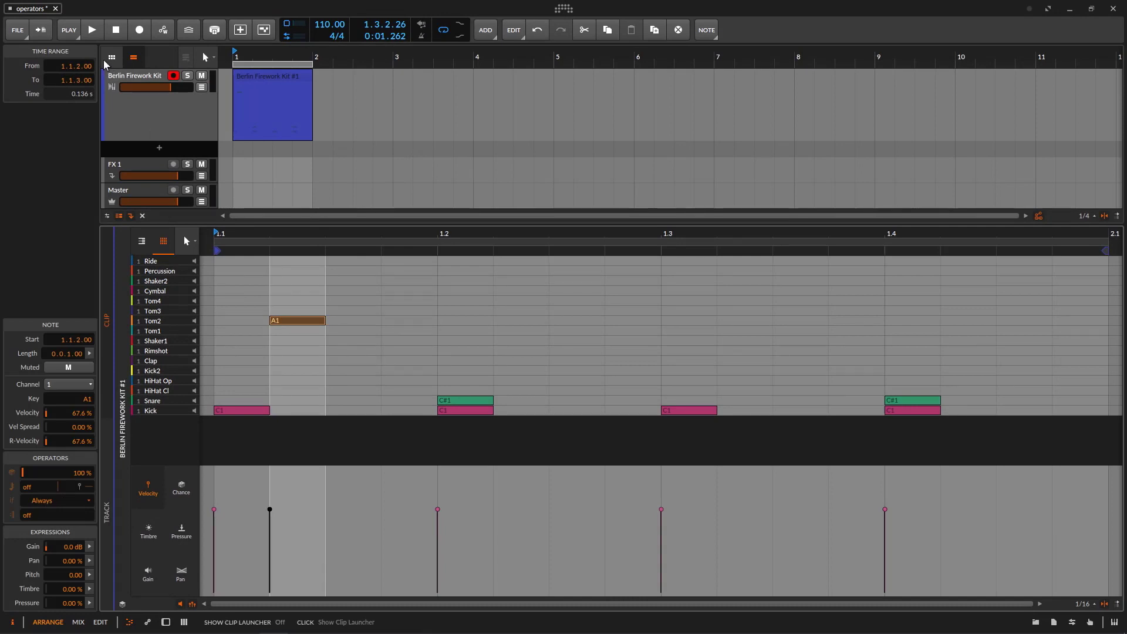
pyautogui.press('space')
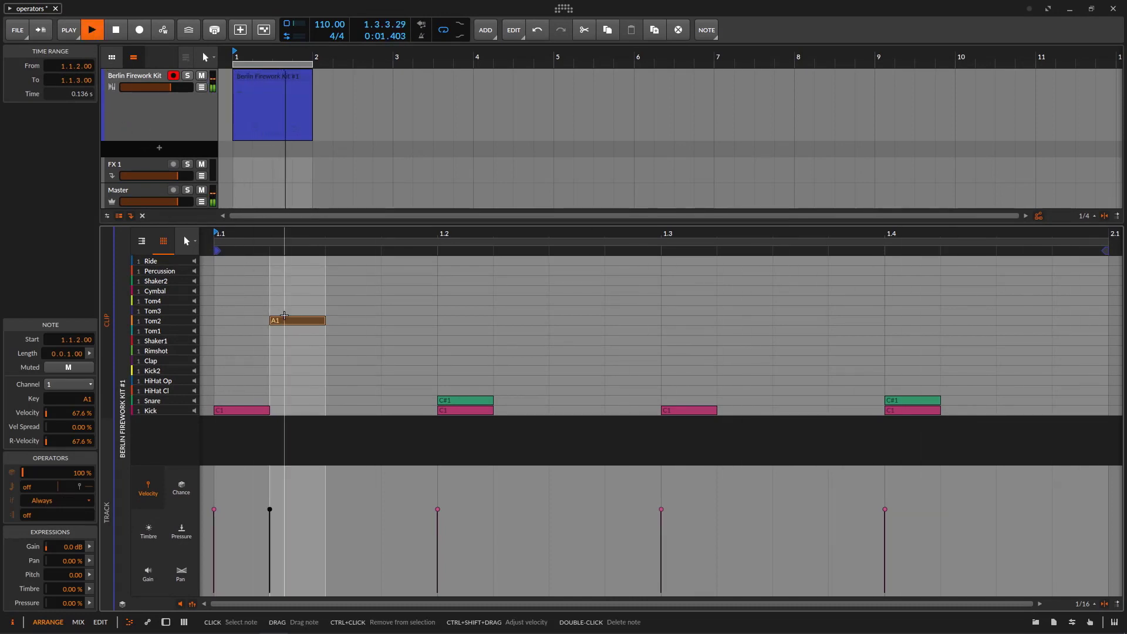
pyautogui.moveTo(284, 304); pyautogui.dragTo(327, 382)
pyautogui.press('Delete')
# Step: Stop playback, add a sixteenth-length Cymbal note at 1.1.1 and set its condition to on First
pyautogui.press('space')
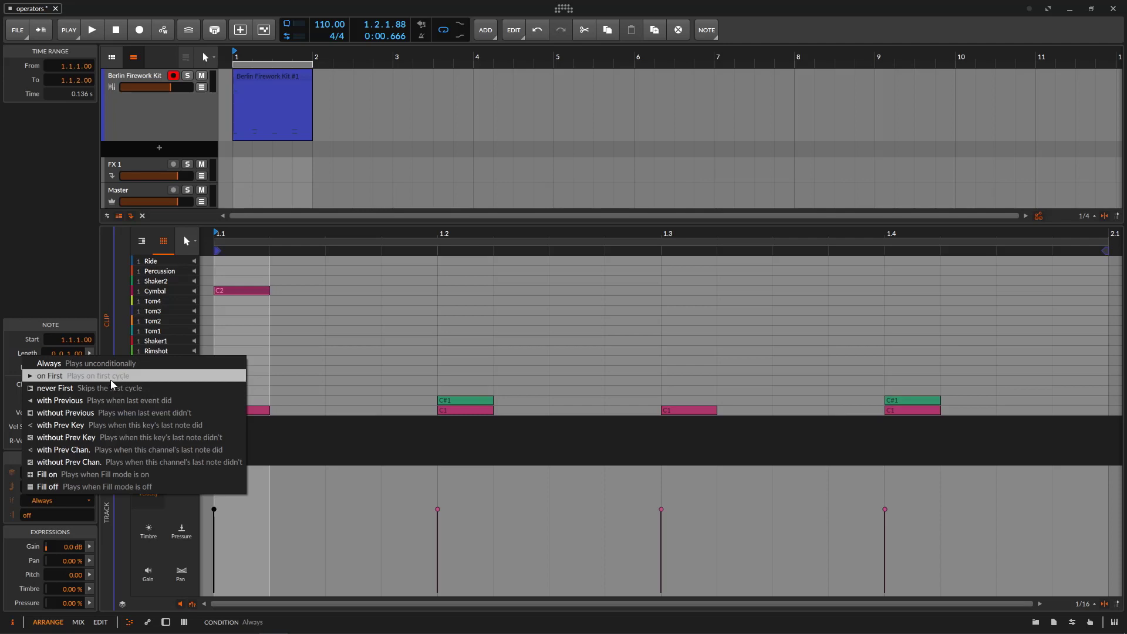
pyautogui.click(120, 376)
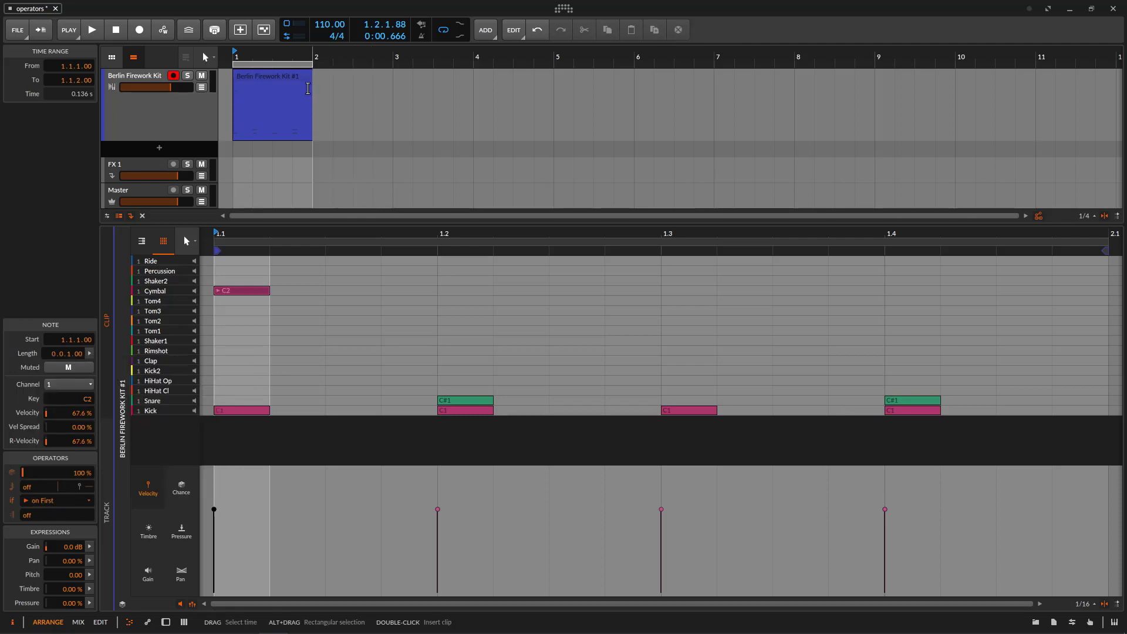
# Step: Extend the looping drum clip in the arranger so that it spans four bars, ending at bar 5
pyautogui.moveTo(311, 115); pyautogui.dragTo(1063, 112)
pyautogui.moveTo(941, 57); pyautogui.dragTo(901, 54)
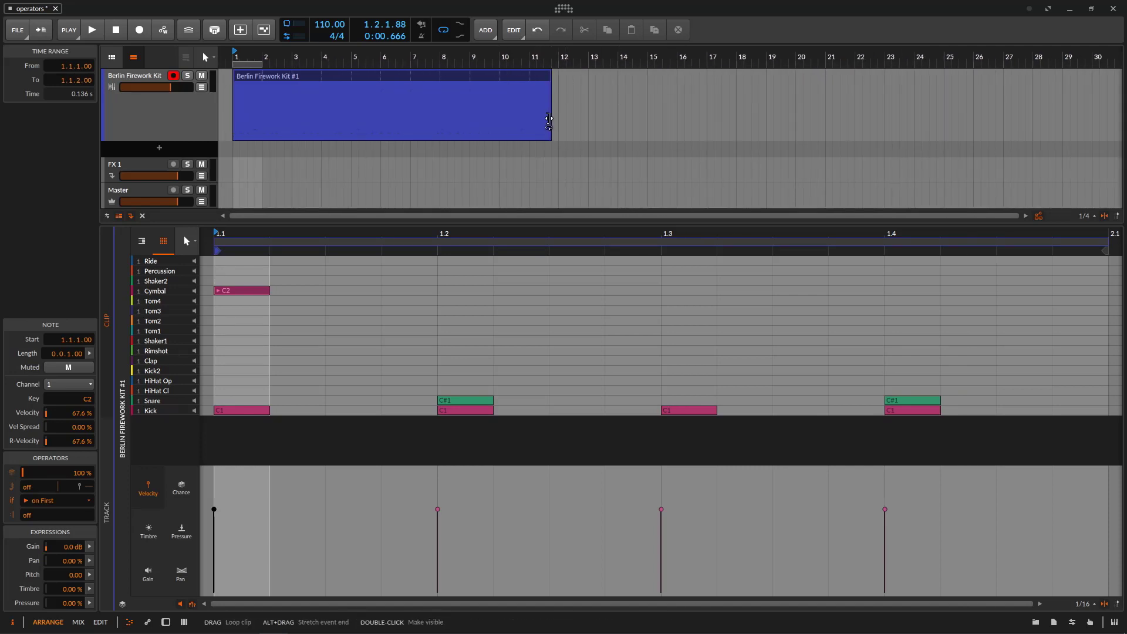
pyautogui.moveTo(551, 118); pyautogui.dragTo(341, 119)
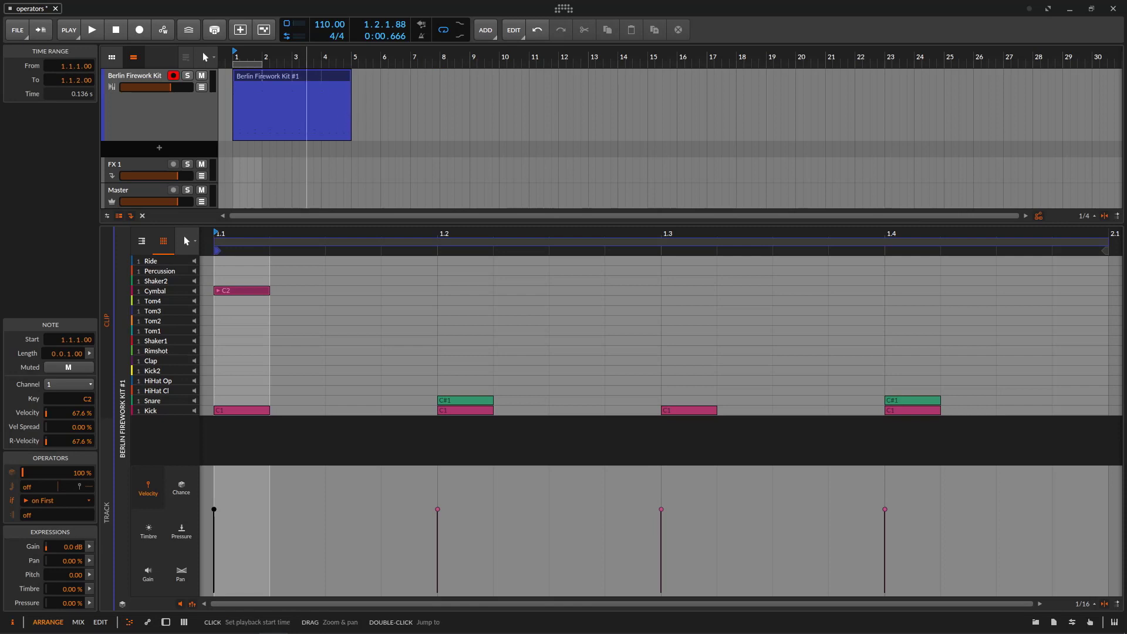
pyautogui.moveTo(307, 55); pyautogui.dragTo(591, 59)
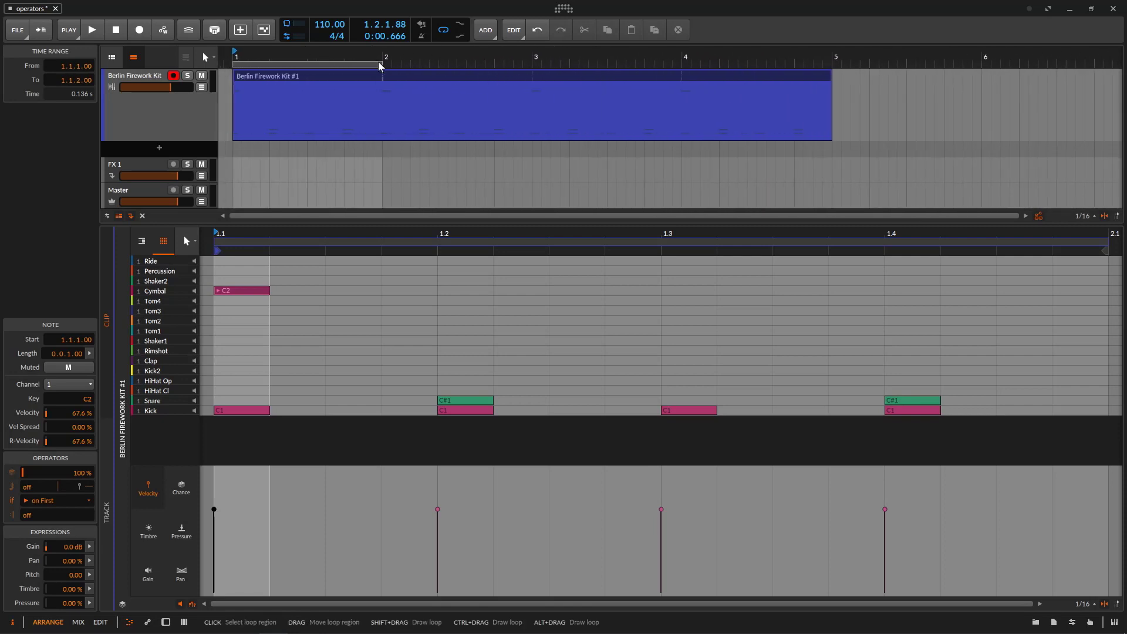
# Step: Extend the arranger loop region to four bars, ending at bar 5, and play through the loop before stopping playback
pyautogui.moveTo(383, 63); pyautogui.dragTo(832, 65)
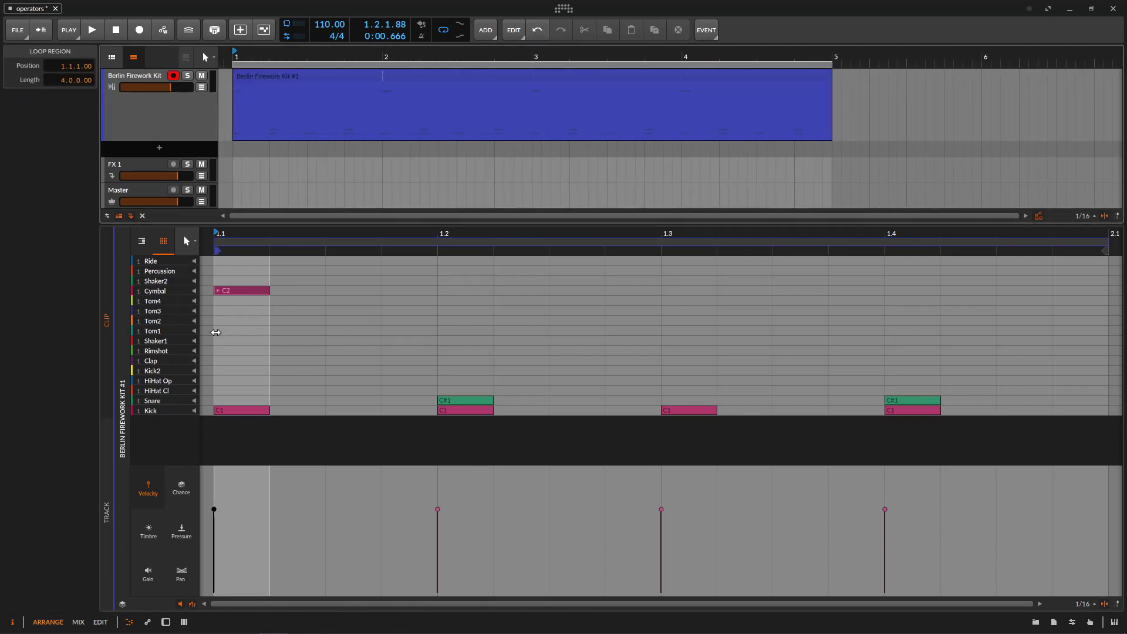
pyautogui.click(92, 30)
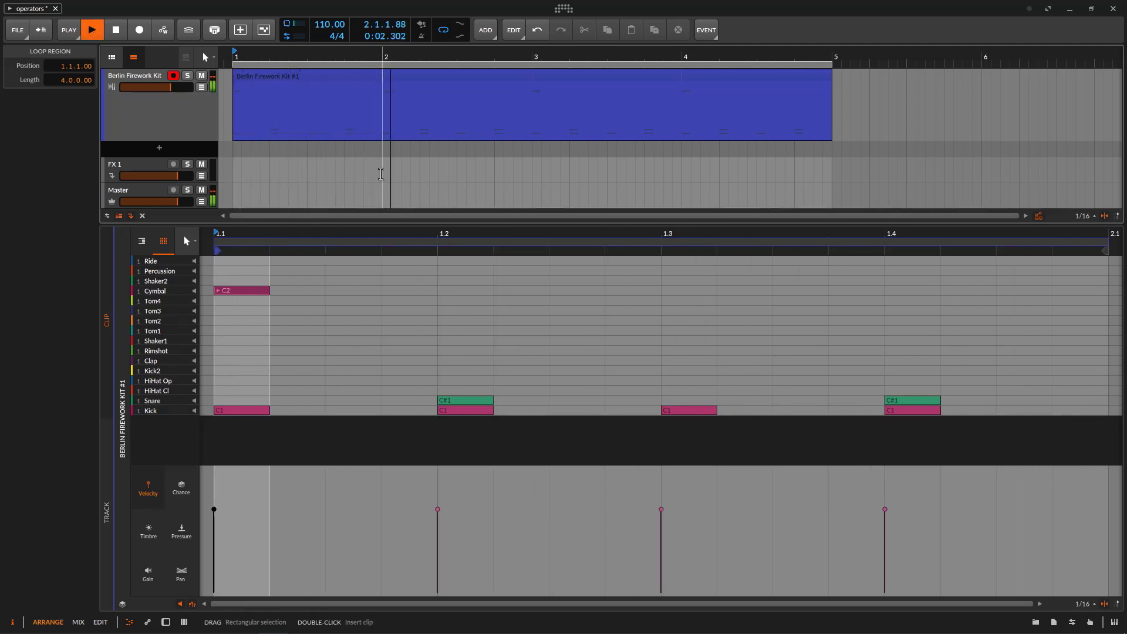
pyautogui.click(252, 275)
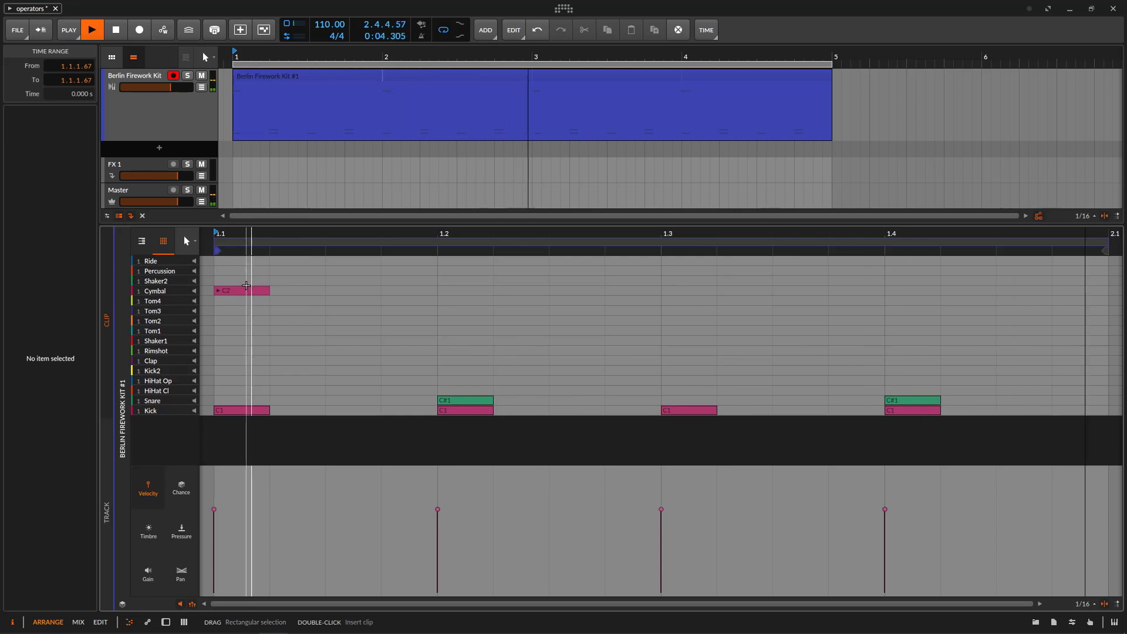
pyautogui.click(246, 291)
pyautogui.click(56, 500)
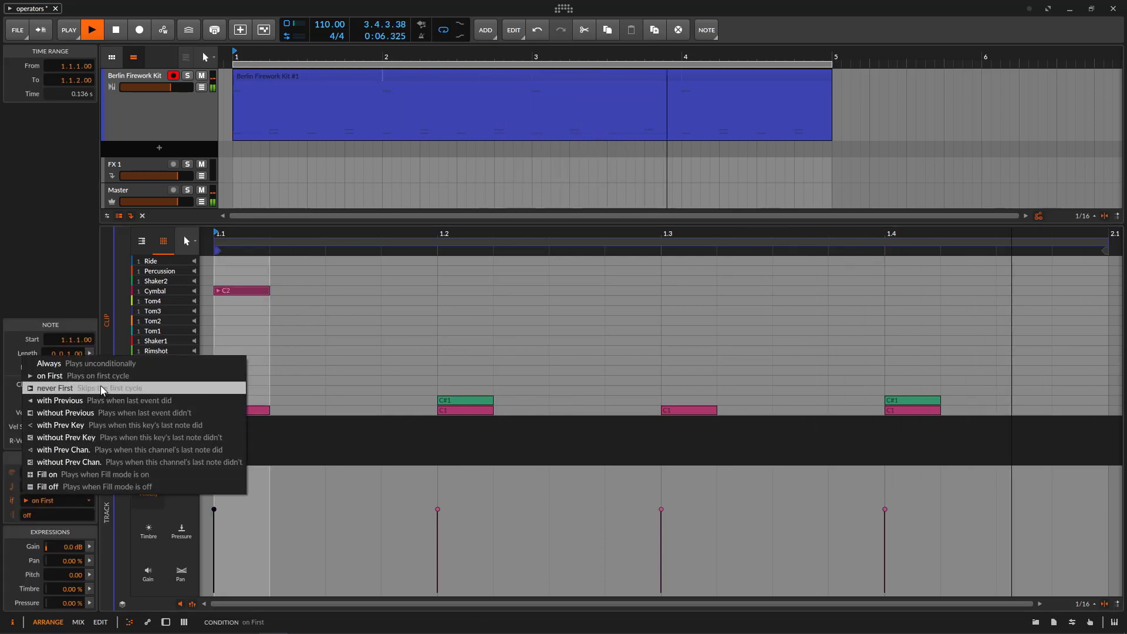
pyautogui.click(818, 6)
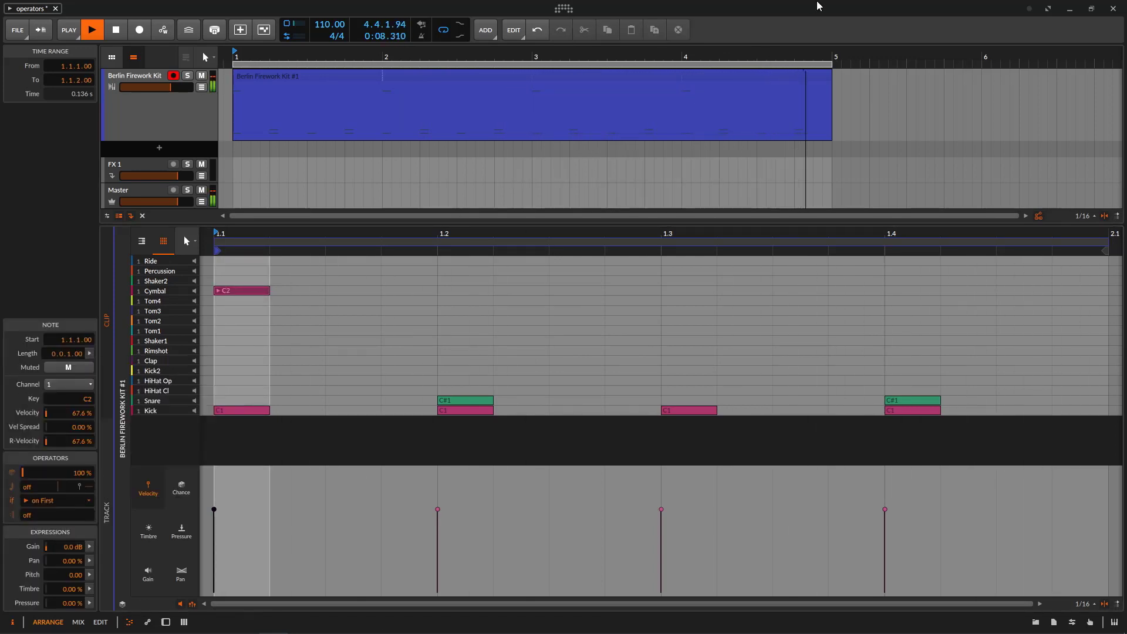
pyautogui.press('space')
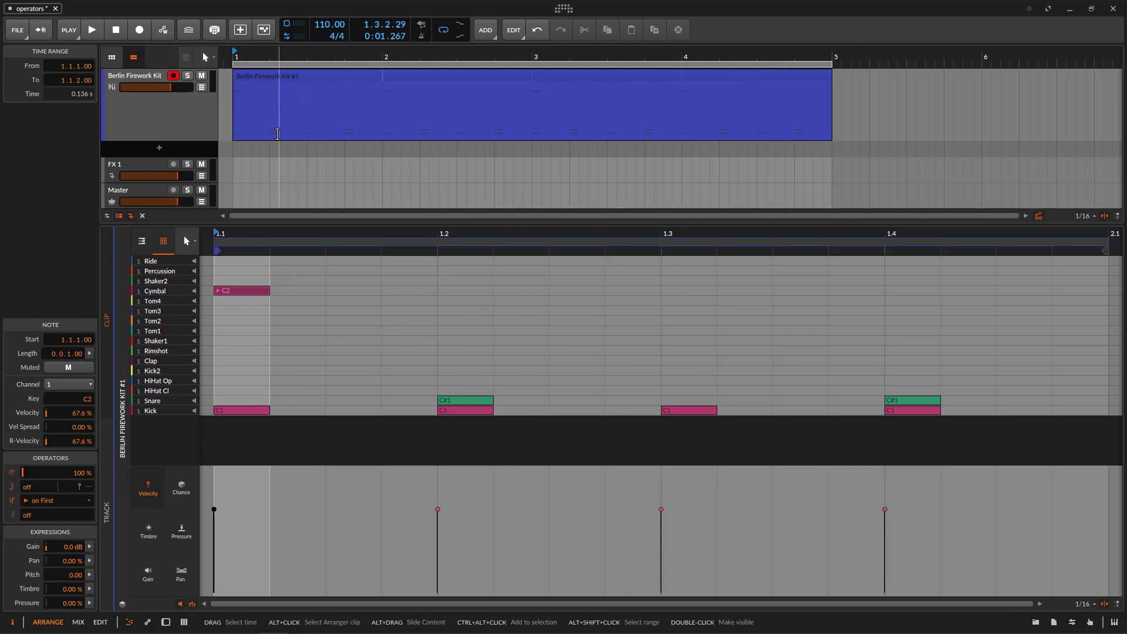
# Step: Set the condition of the Cymbal note at 1.1.1 to never First
pyautogui.click(250, 311)
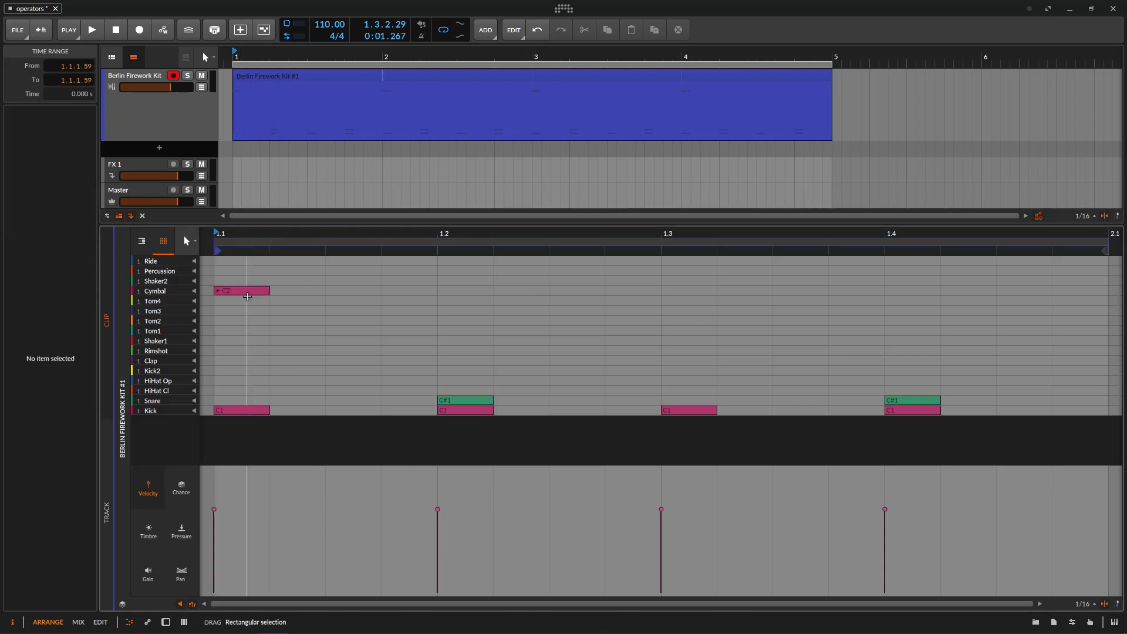
pyautogui.click(247, 292)
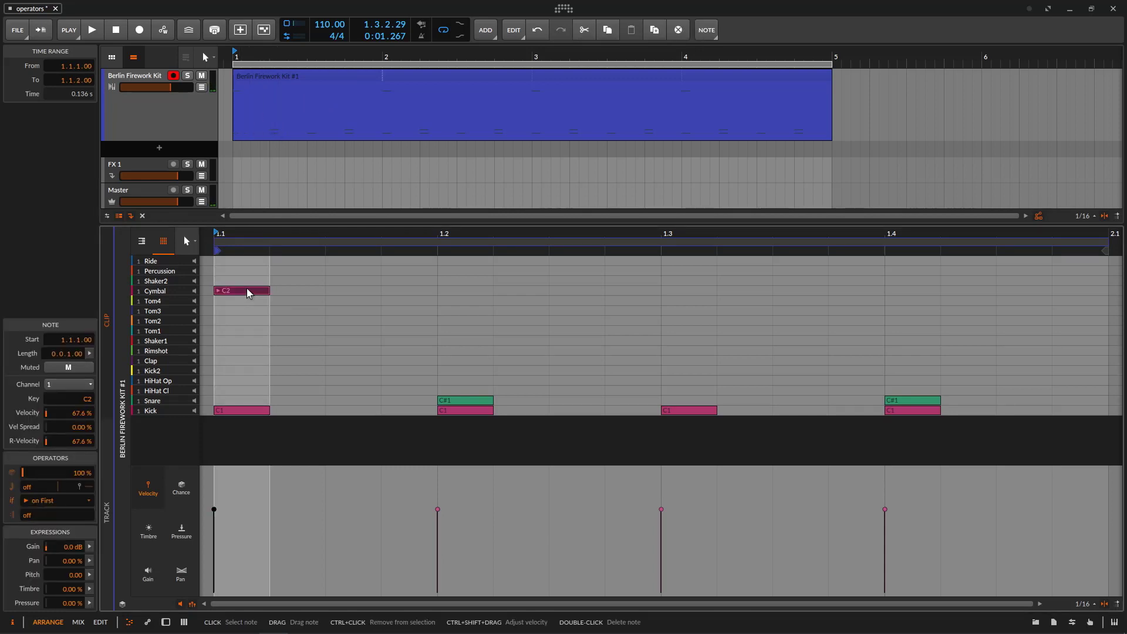
pyautogui.click(73, 498)
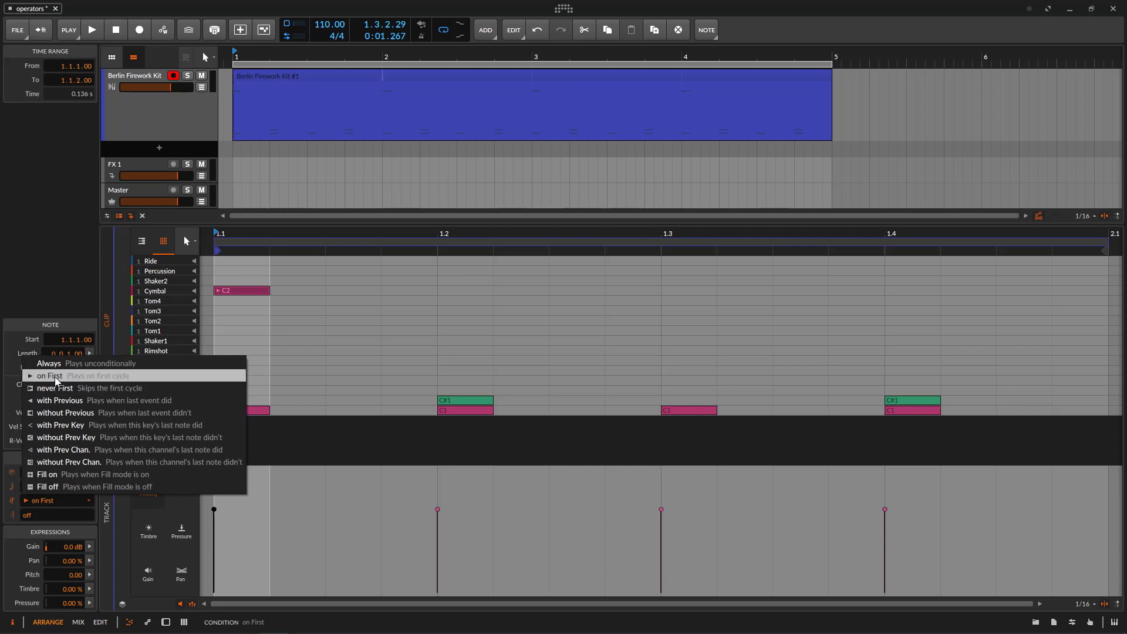
pyautogui.click(135, 388)
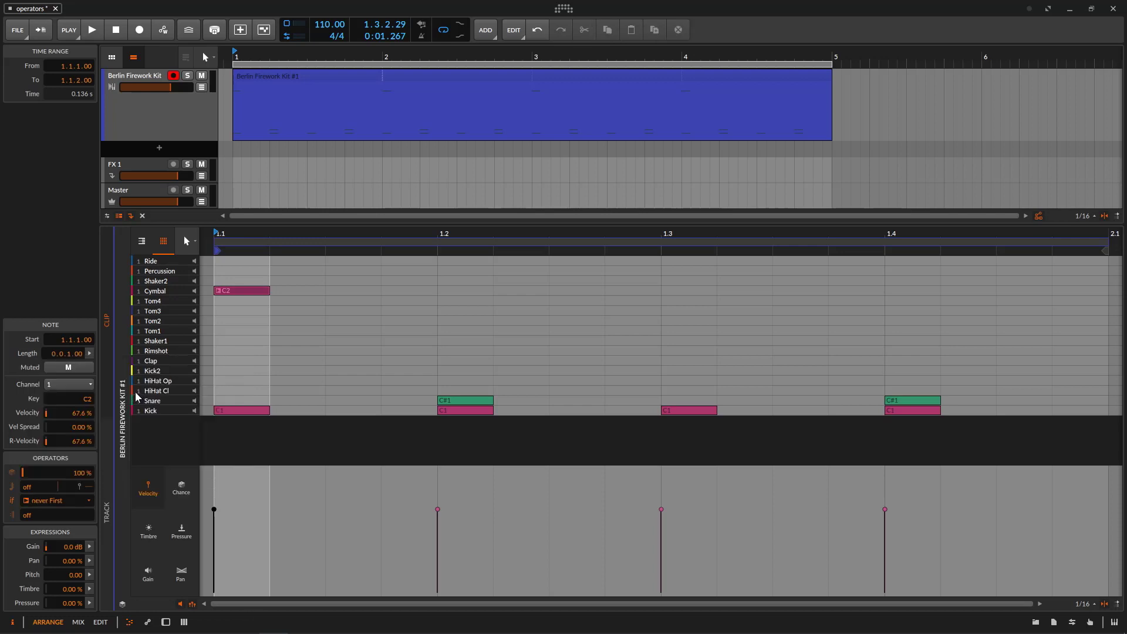
# Step: Play the four-bar loop from the start to hear the Cymbal note with its never First condition, and stop playback
pyautogui.click(95, 29)
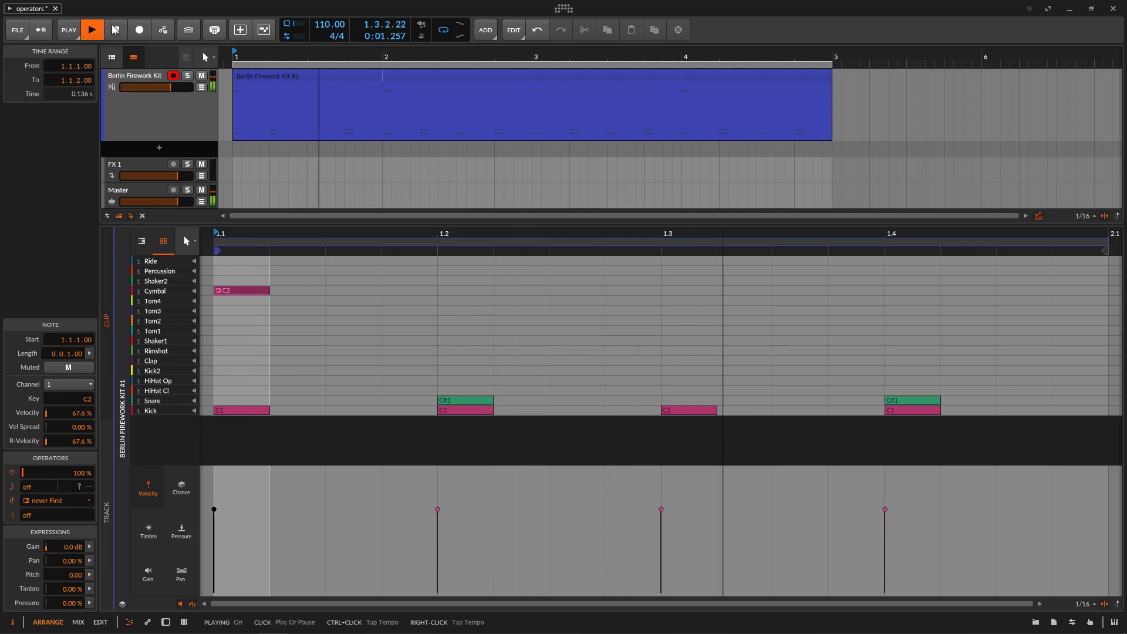
pyautogui.click(116, 31)
pyautogui.click(94, 29)
pyautogui.click(116, 32)
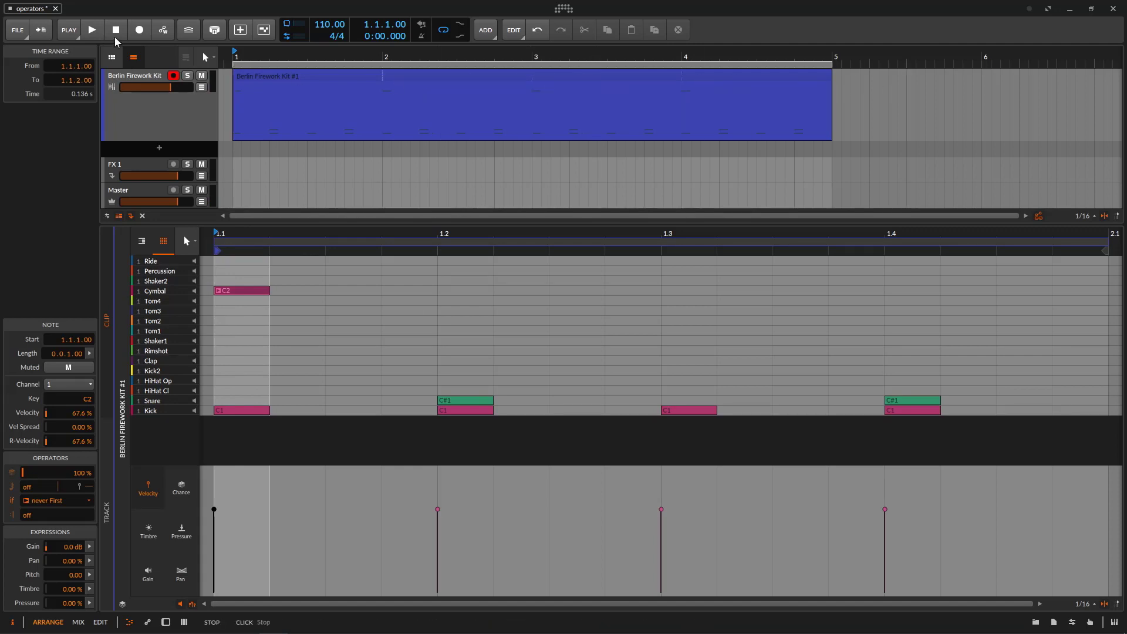
pyautogui.press('space')
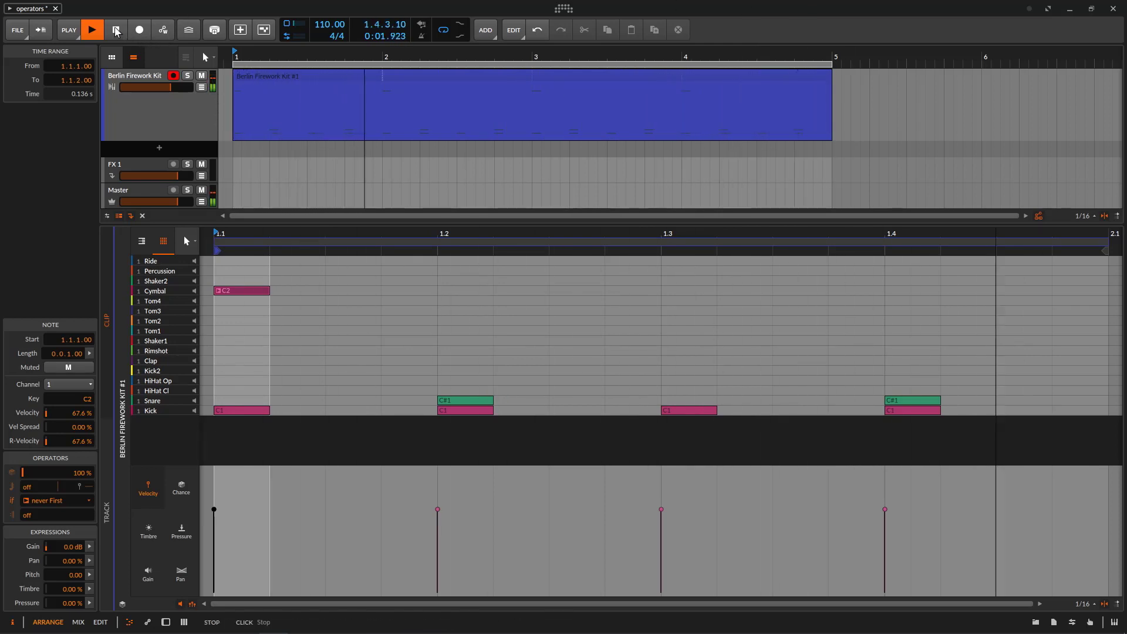
pyautogui.press('space')
# Step: Review the condition options for the Cymbal note at 1.1.1 and set its condition to with Prev Key
pyautogui.click(251, 299)
pyautogui.click(244, 293)
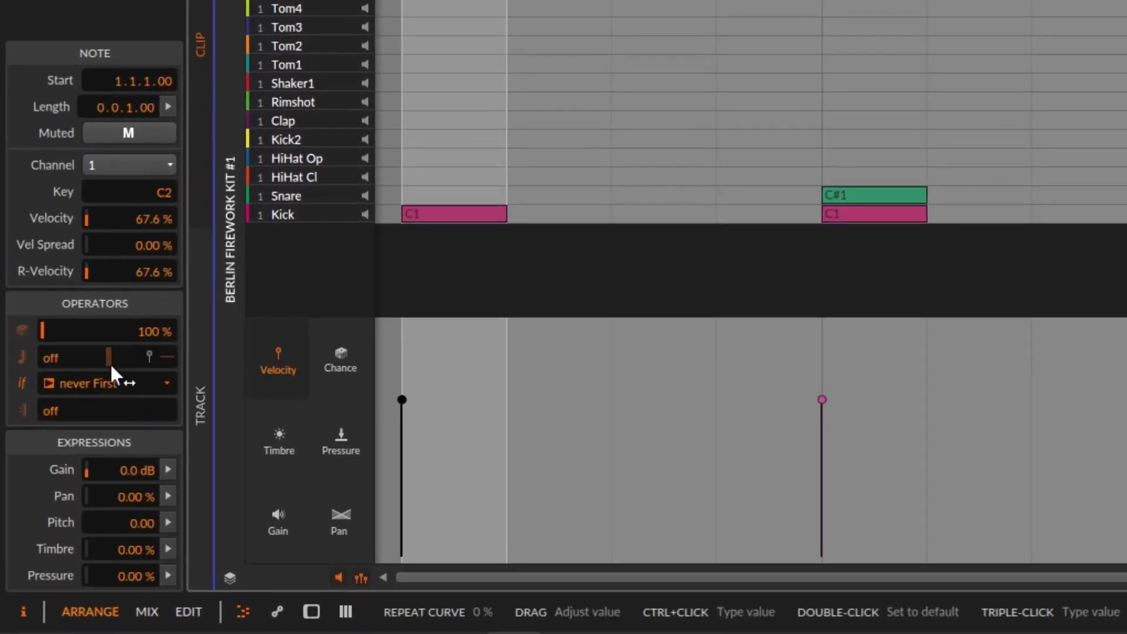
pyautogui.click(95, 404)
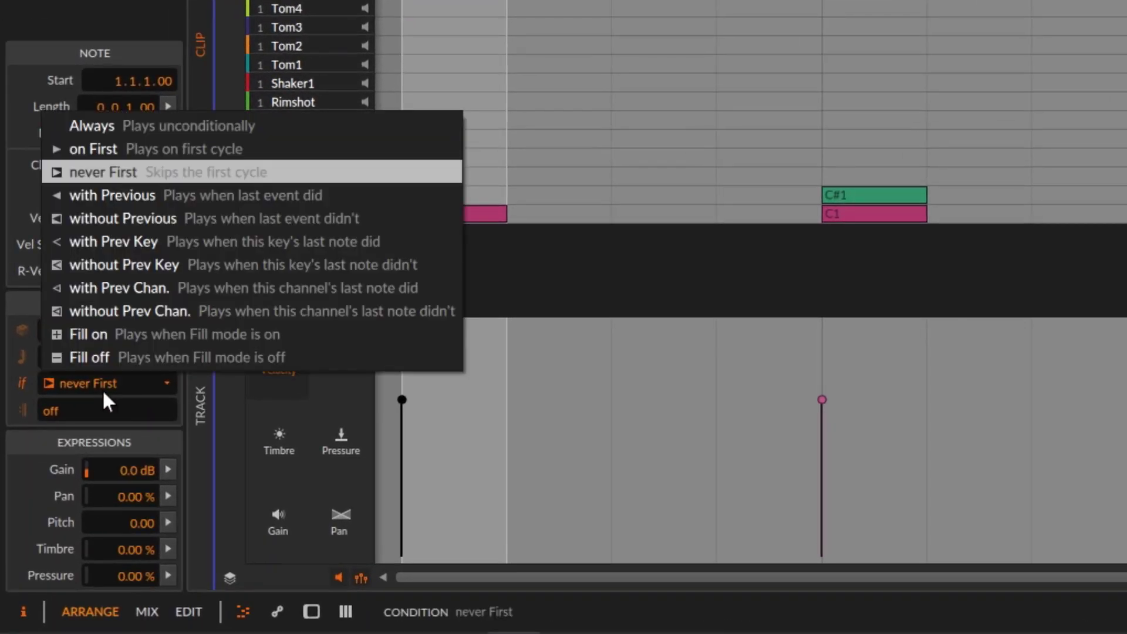
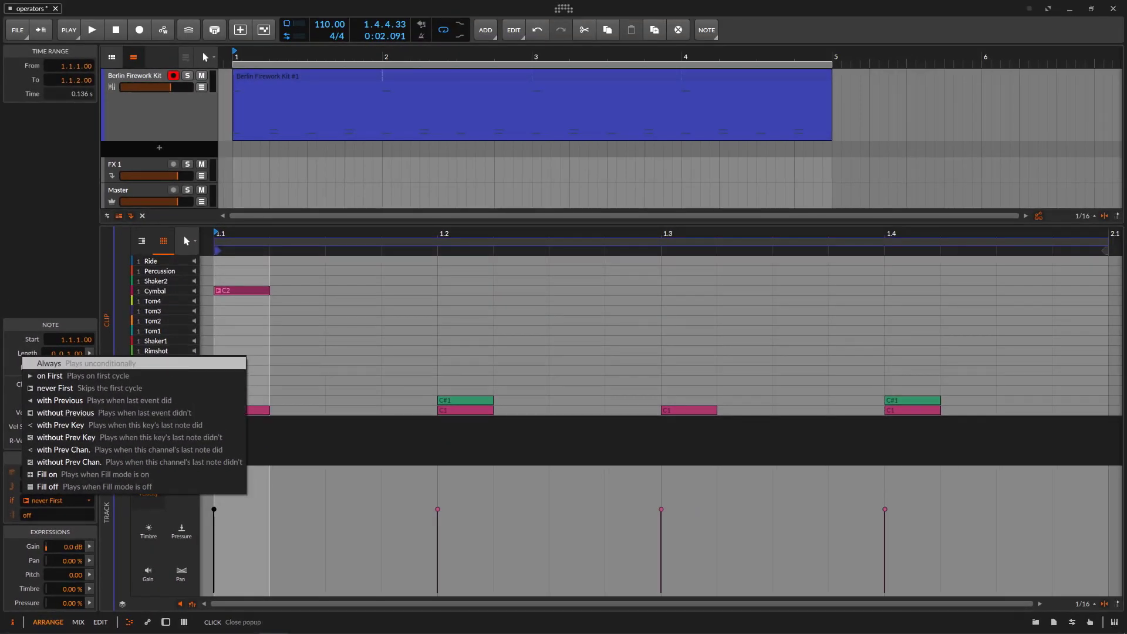
pyautogui.press('Escape')
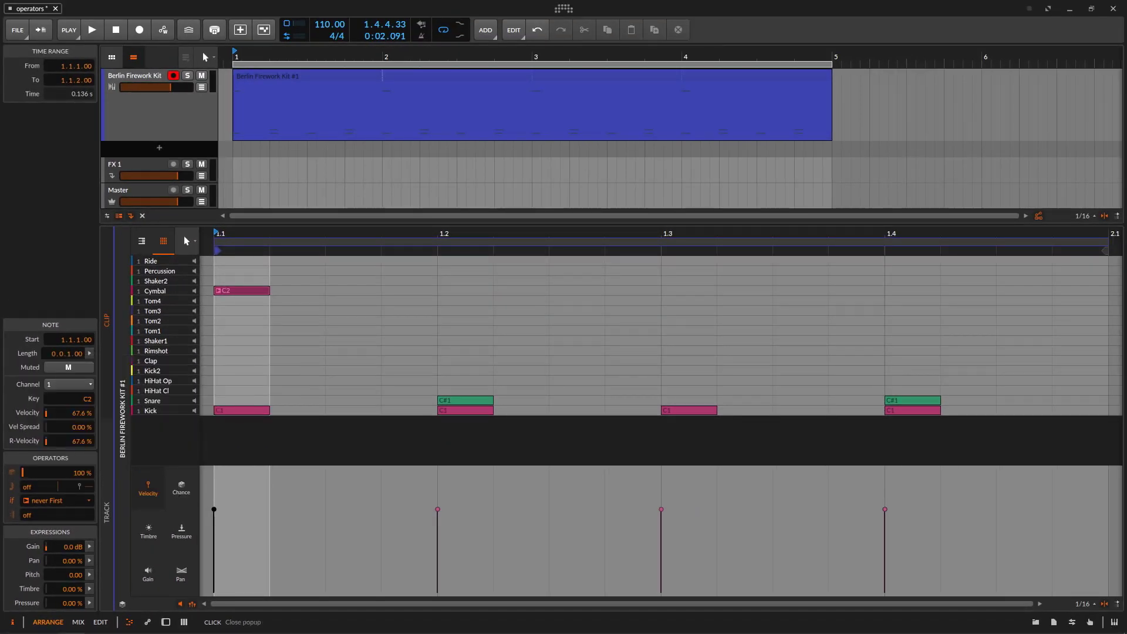
pyautogui.click(56, 500)
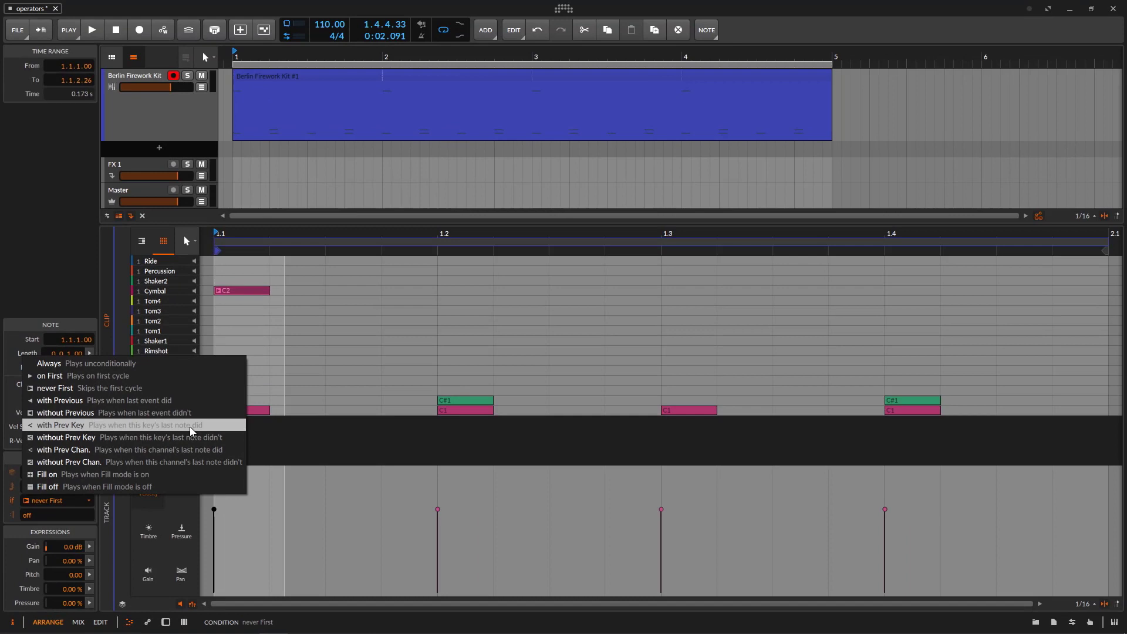
pyautogui.click(190, 427)
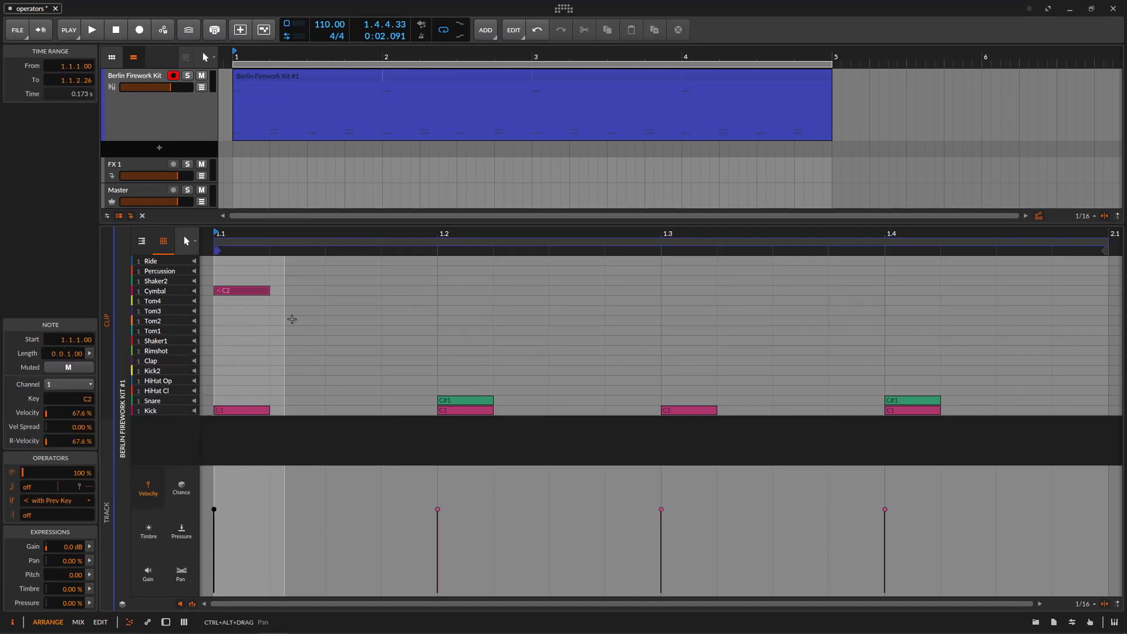
# Step: Set the condition of the Cymbal note at 1.1.1 to Always
pyautogui.click(298, 265)
pyautogui.click(245, 290)
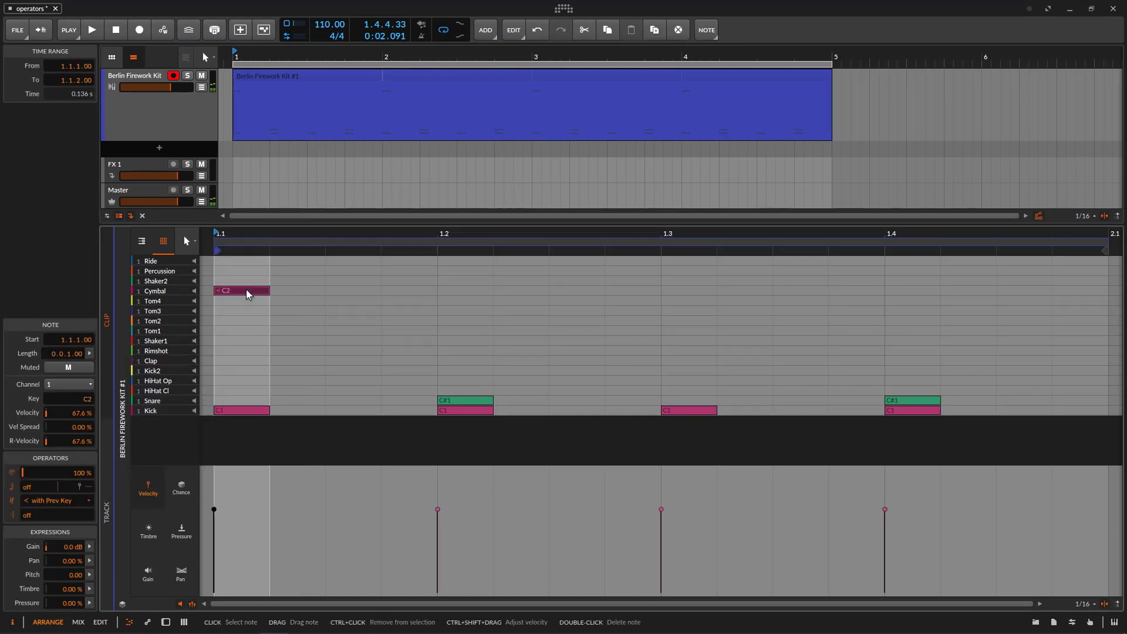
pyautogui.click(62, 502)
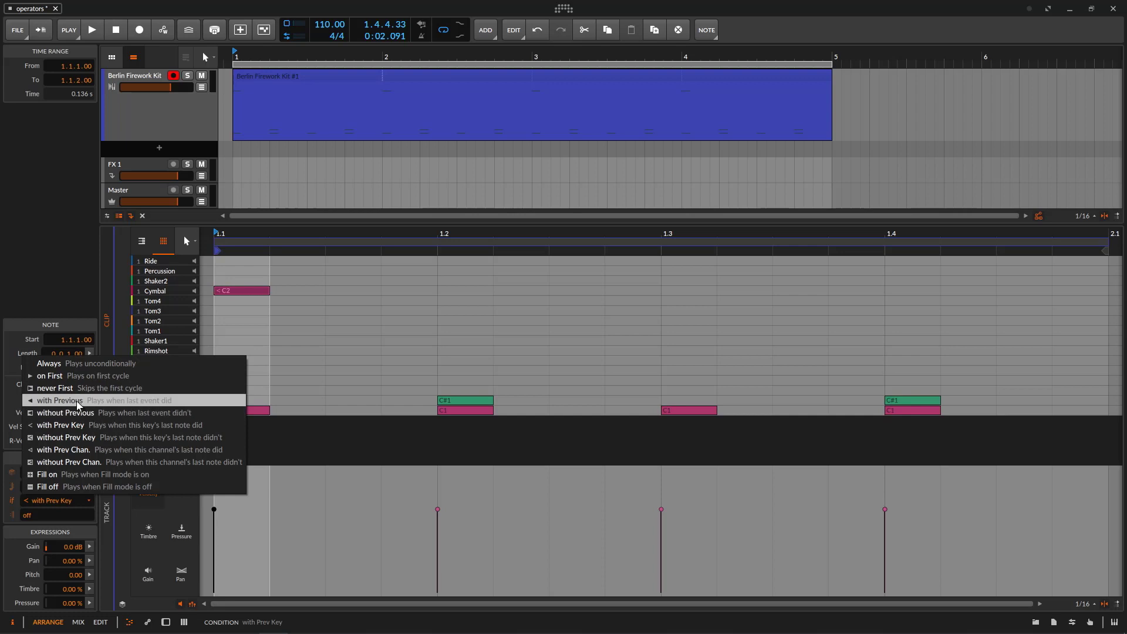
pyautogui.click(65, 365)
pyautogui.click(252, 301)
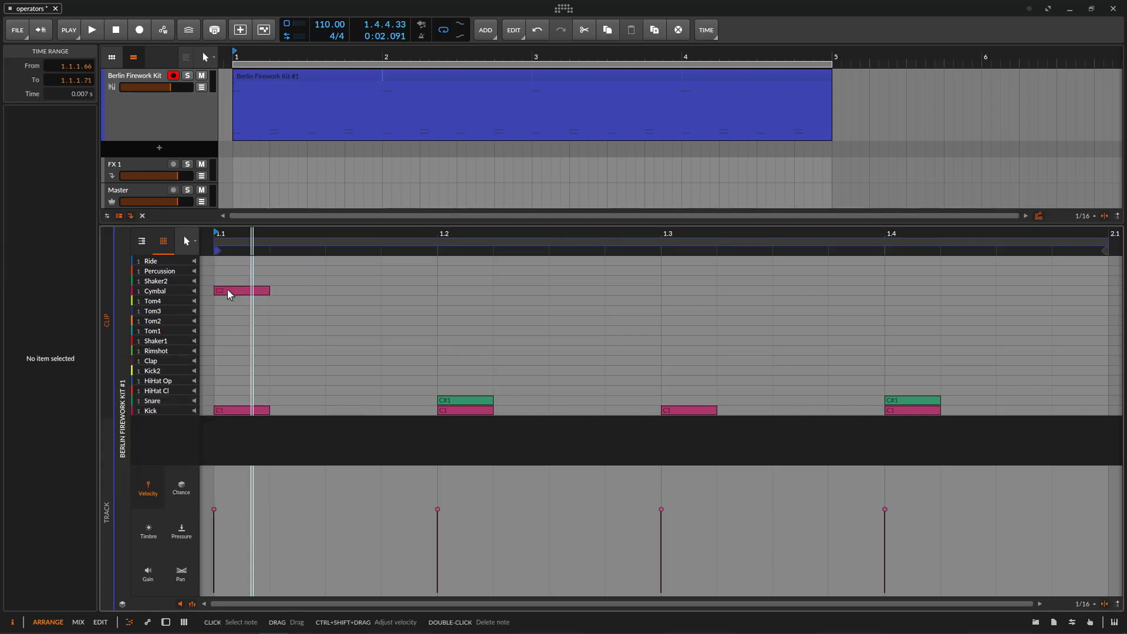
pyautogui.click(227, 289)
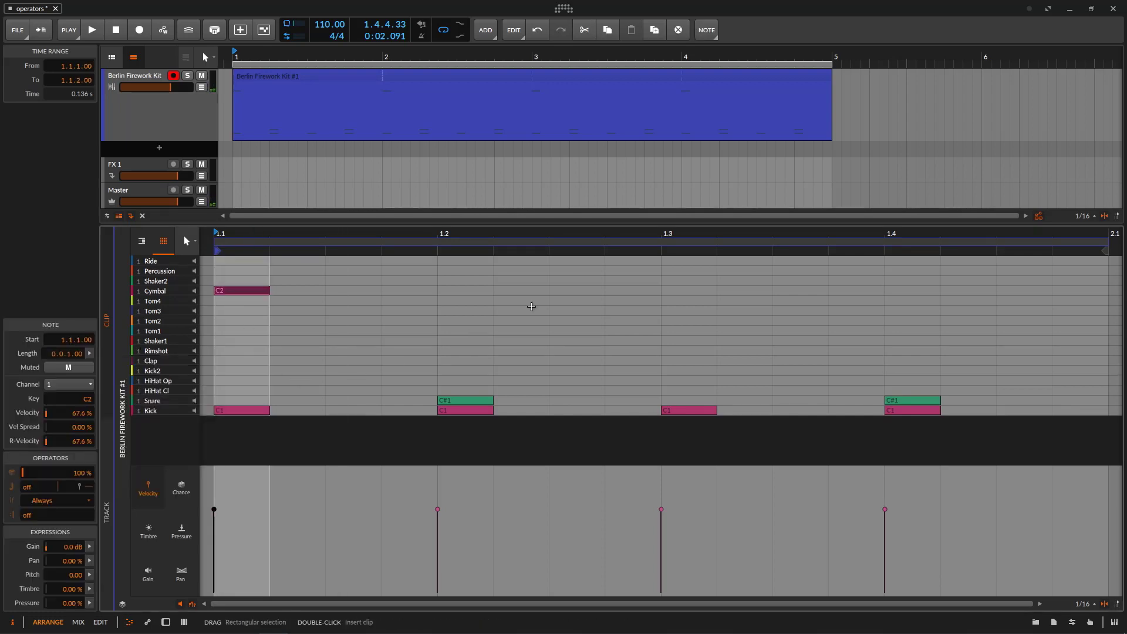
# Step: Add a second sixteenth-length Cymbal note at 1.3.1
pyautogui.click(671, 289)
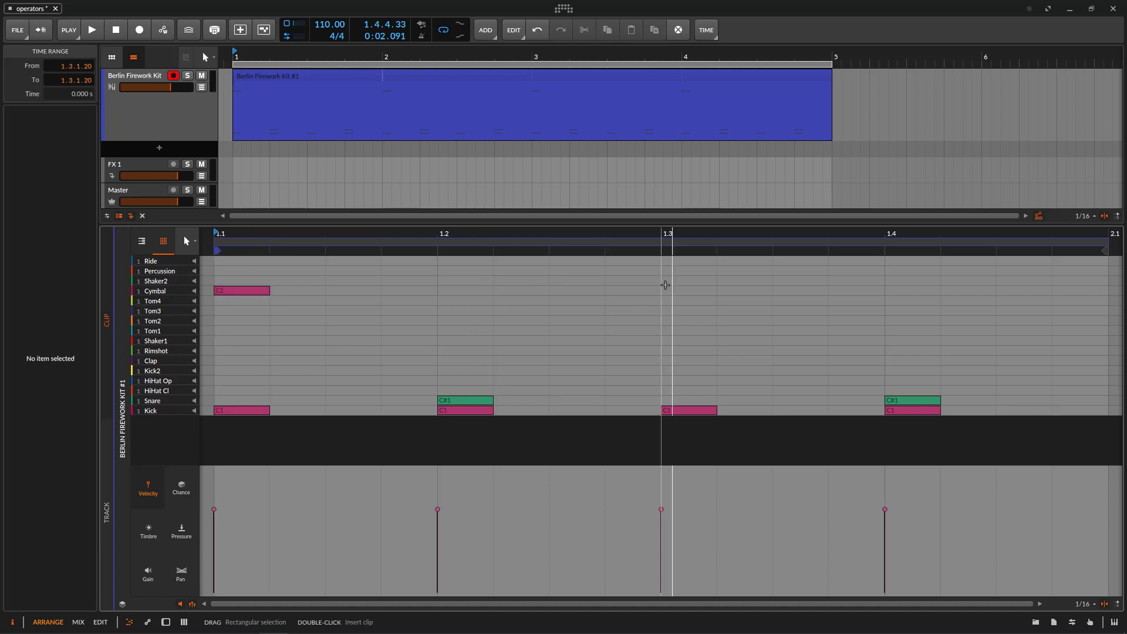
pyautogui.doubleClick(669, 282)
pyautogui.doubleClick(677, 289)
pyautogui.moveTo(680, 293); pyautogui.dragTo(674, 293)
pyautogui.click(231, 290)
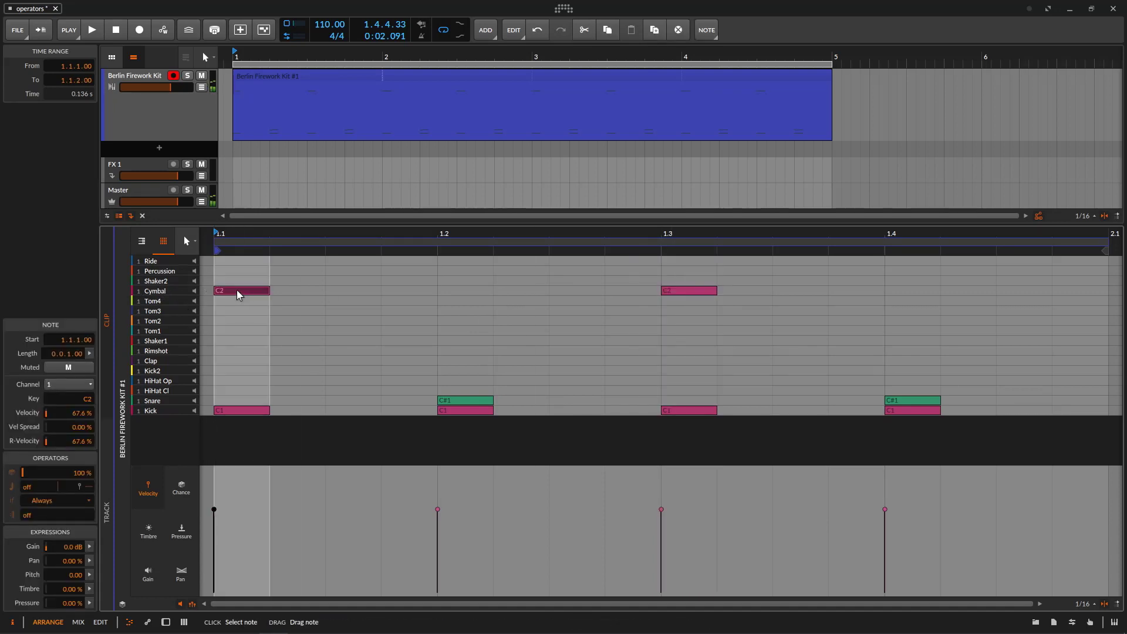
# Step: Review the condition options for the Cymbal note at 1.3.1 and compare it with the Cymbal note at 1.1.1
pyautogui.click(697, 289)
pyautogui.click(52, 500)
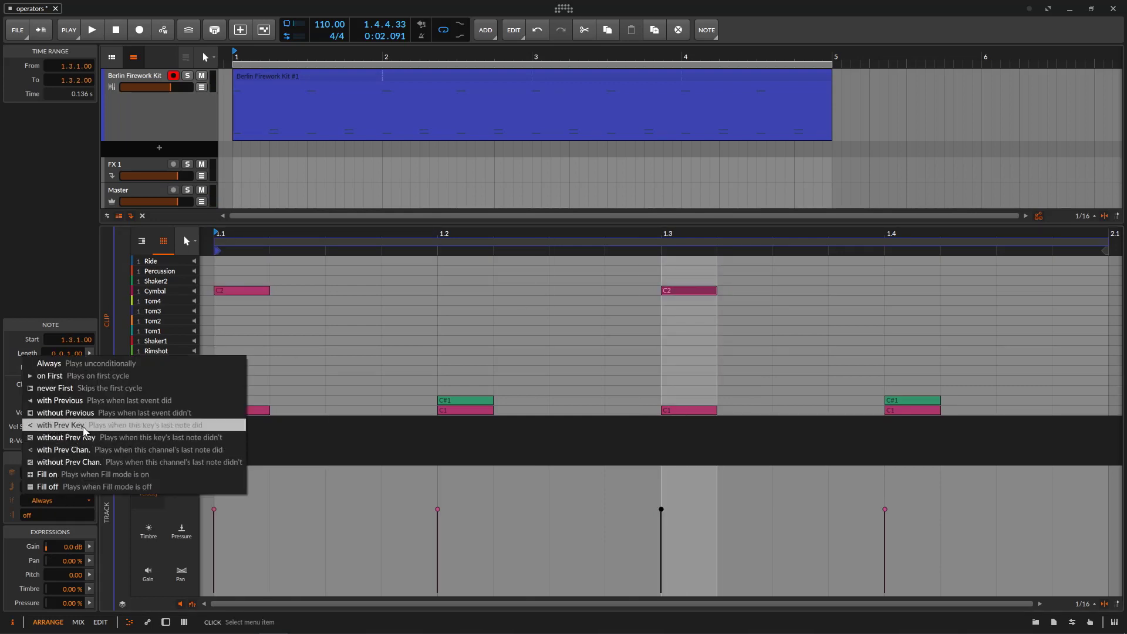
pyautogui.click(331, 352)
pyautogui.click(231, 291)
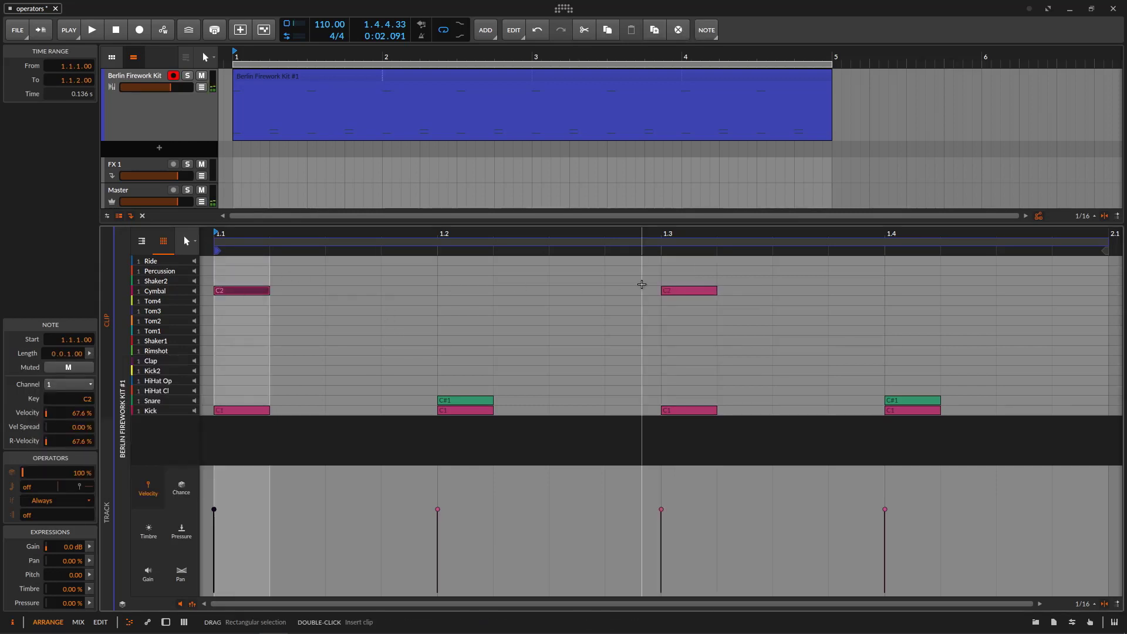
pyautogui.click(677, 291)
pyautogui.click(243, 292)
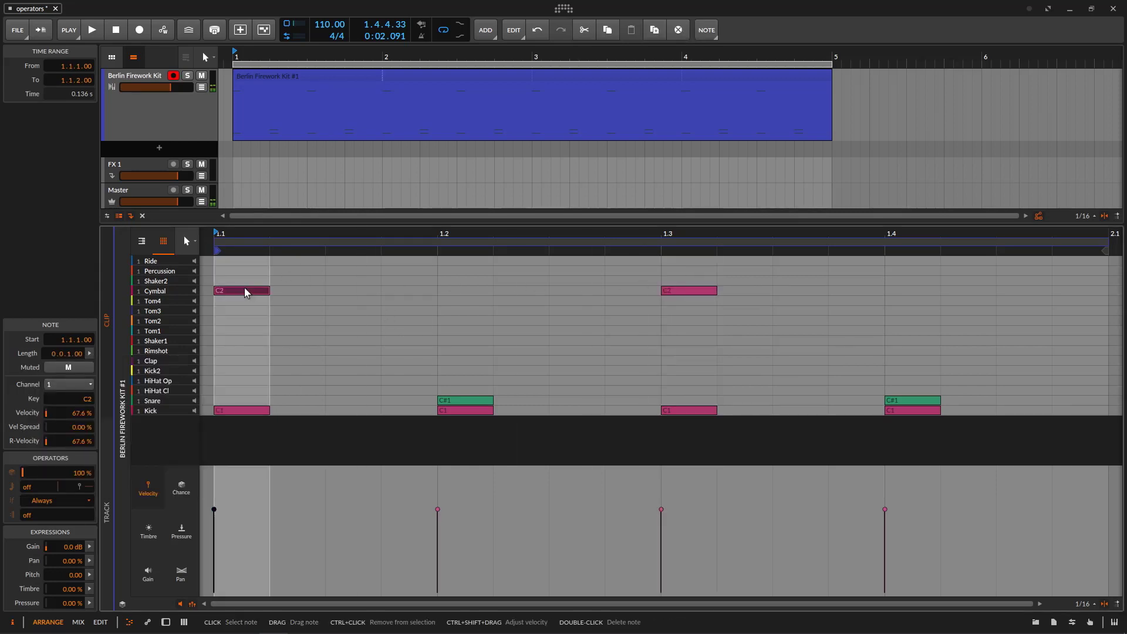
pyautogui.click(671, 296)
# Step: Move the Cymbal note at 1.3.1 to the Tom2 lane and return it to the Cymbal lane
pyautogui.moveTo(670, 292); pyautogui.dragTo(672, 330)
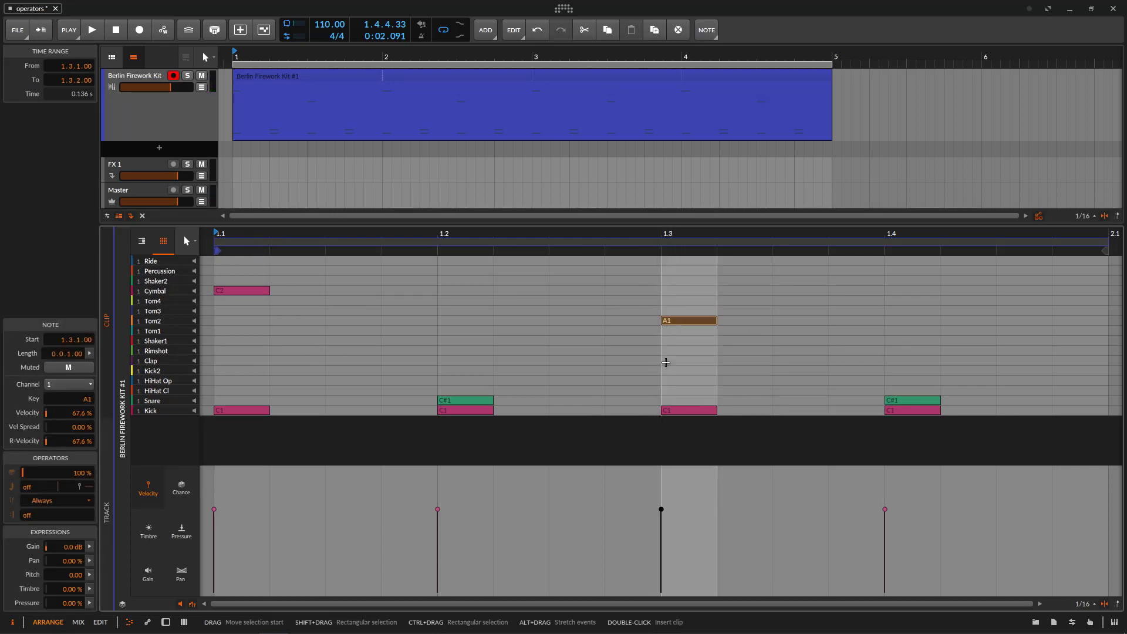
pyautogui.moveTo(675, 327); pyautogui.dragTo(672, 295)
pyautogui.click(671, 323)
pyautogui.click(679, 291)
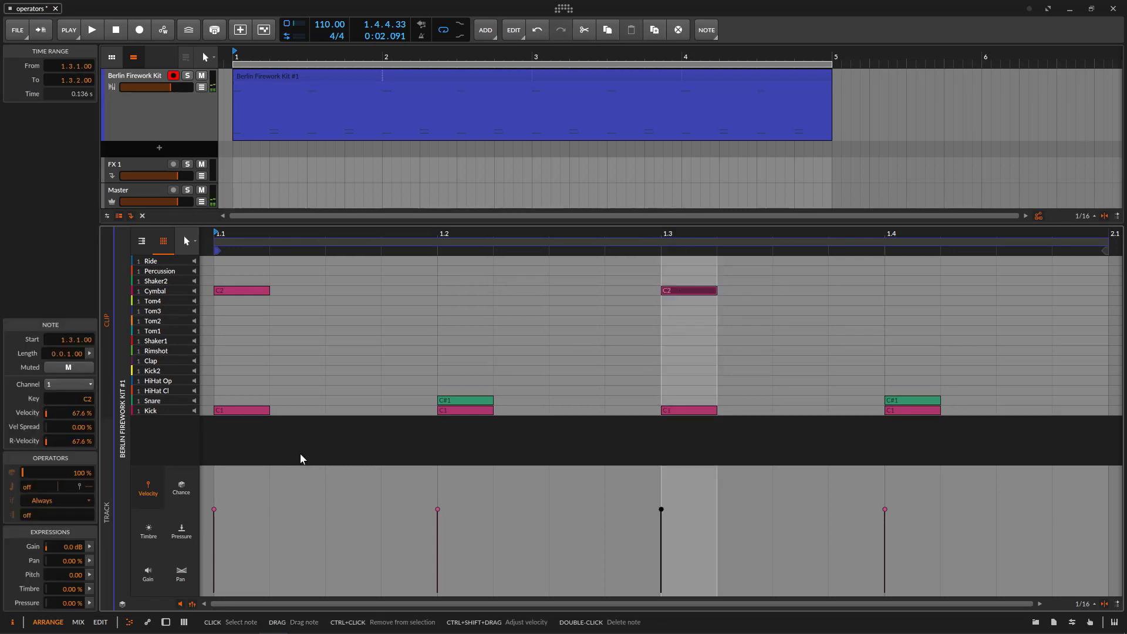
# Step: Set the condition of the Cymbal note at 1.3.1 to with Prev Key and check both Cymbal notes' conditions
pyautogui.click(59, 499)
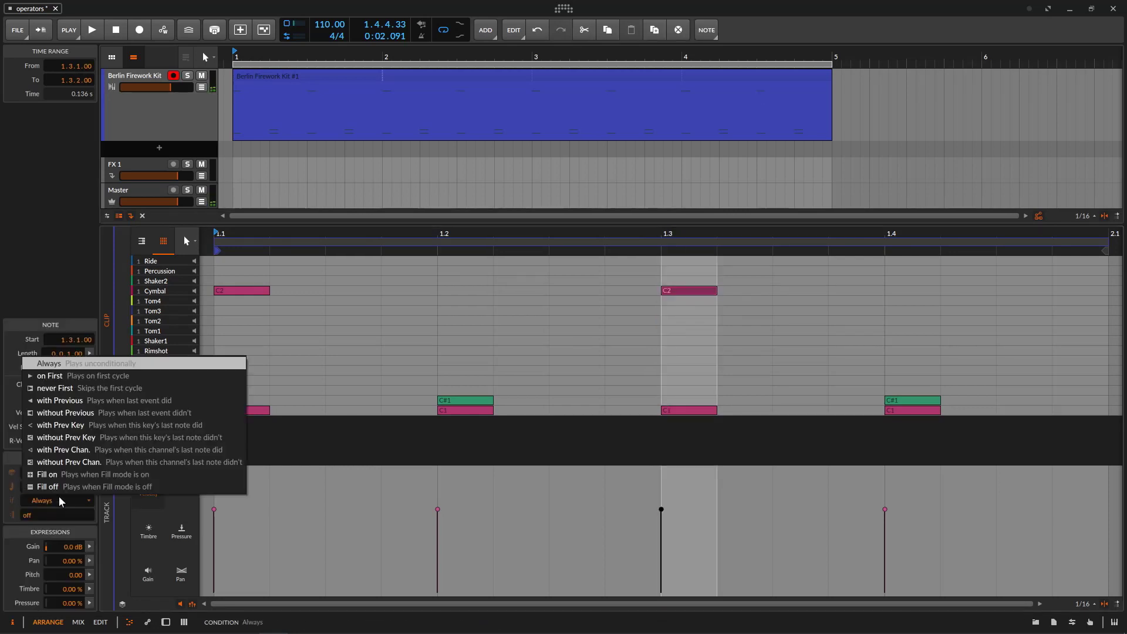
pyautogui.click(116, 426)
pyautogui.click(745, 382)
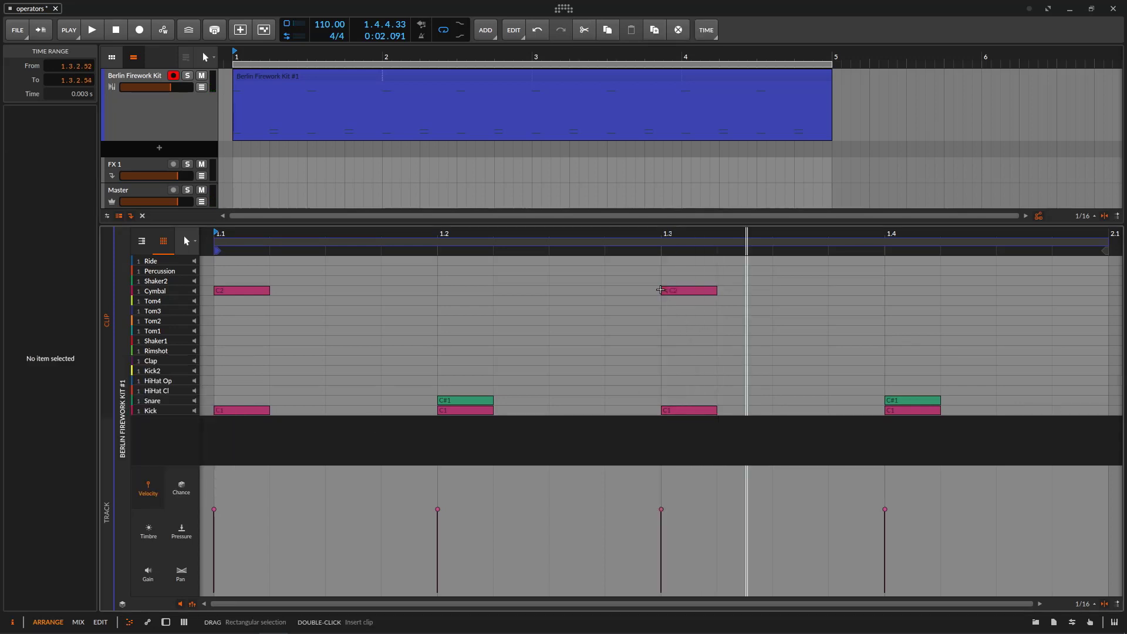
pyautogui.click(231, 291)
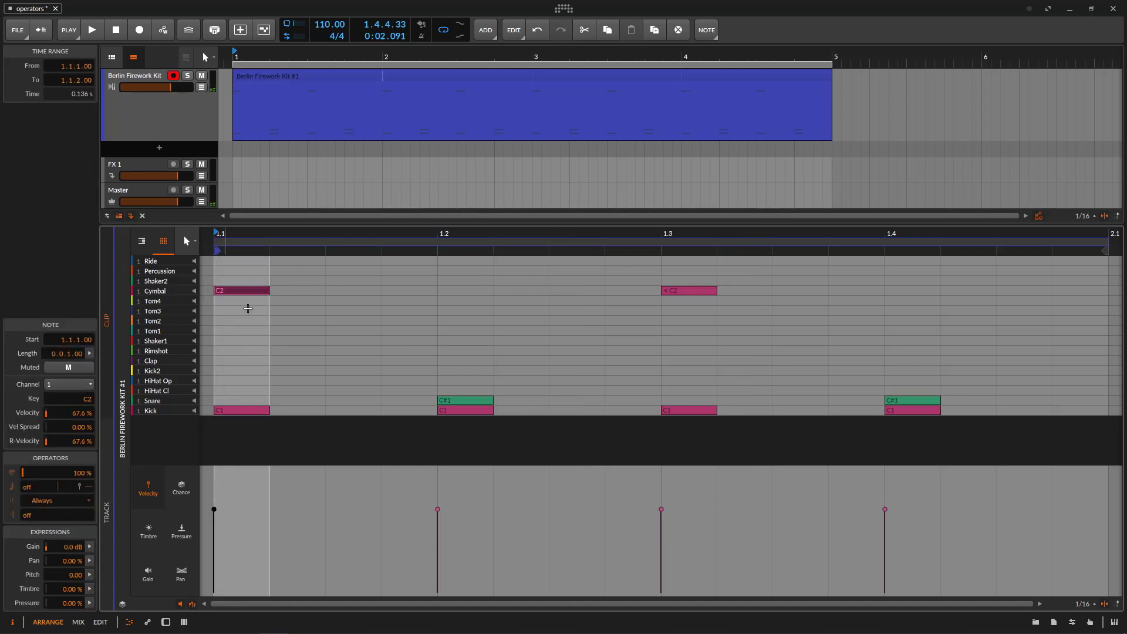
pyautogui.click(631, 299)
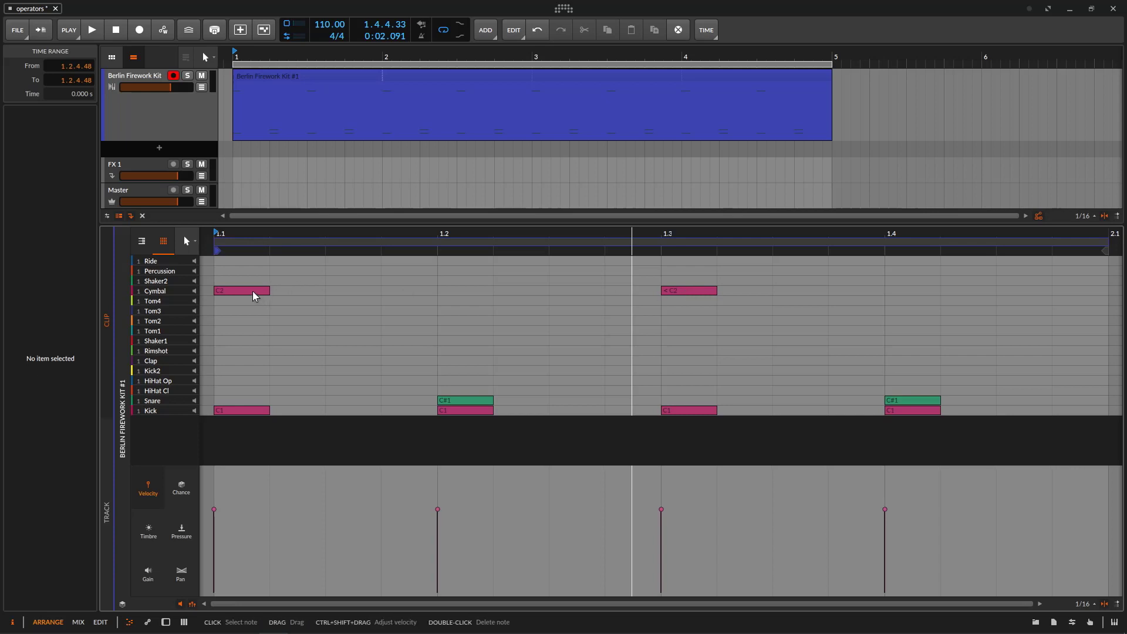
pyautogui.click(694, 290)
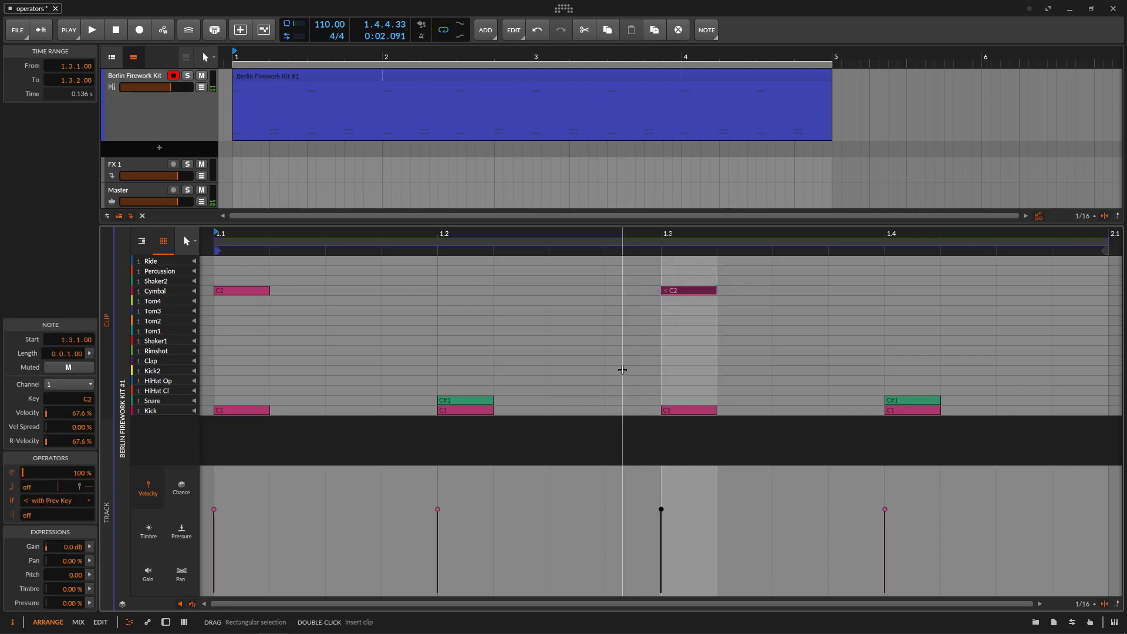
# Step: Play the loop to hear the two Cymbal hits with the with Prev Key condition, and stop playback
pyautogui.click(324, 297)
pyautogui.click(85, 31)
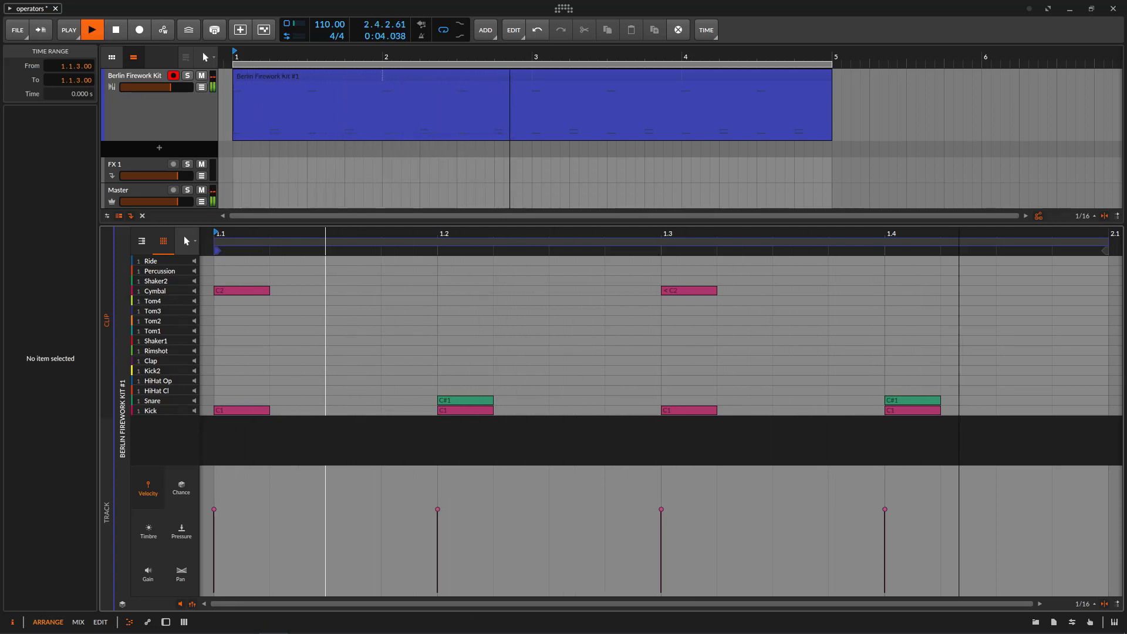
pyautogui.press('space')
pyautogui.click(304, 327)
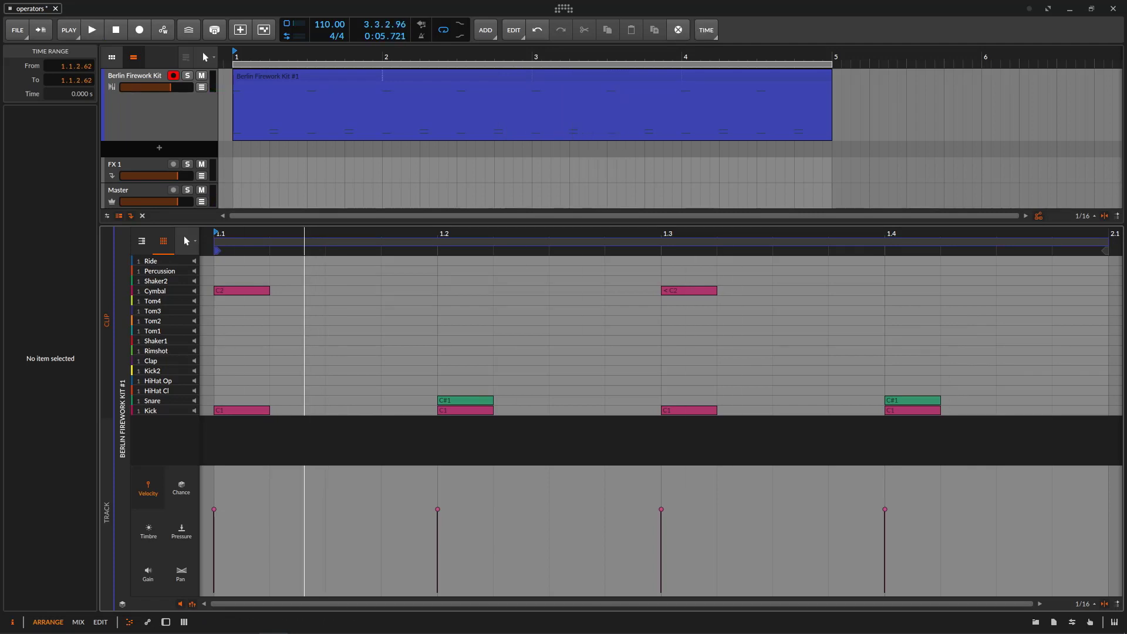
# Step: Set the Recurrence of the Cymbal note at 1.1.1 to 4 cycles with only the first cycle active
pyautogui.click(249, 287)
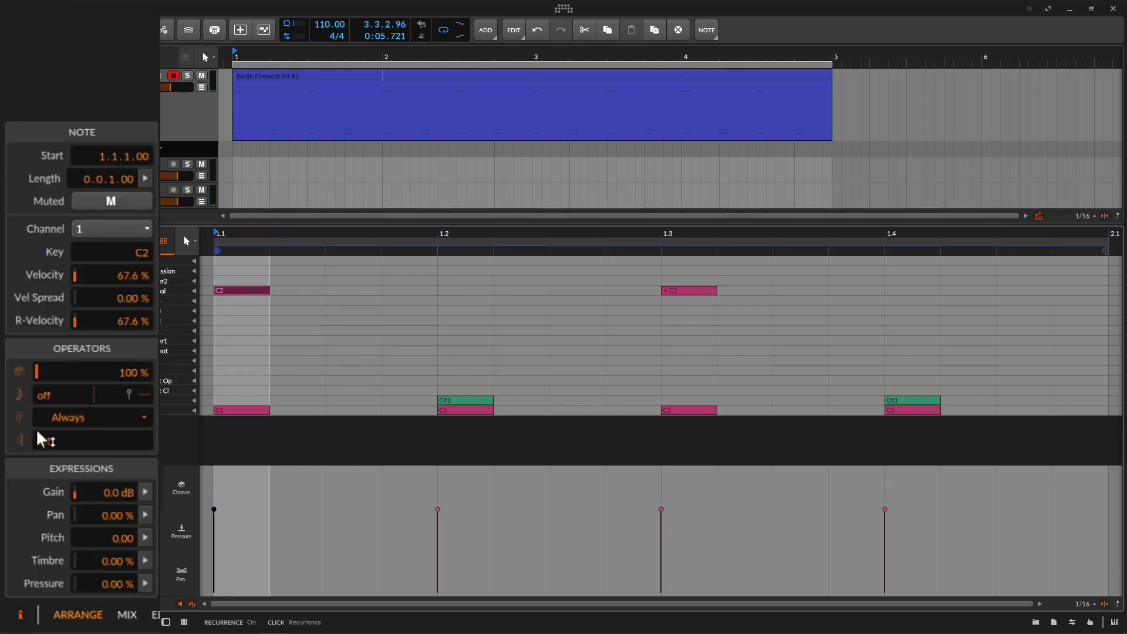
pyautogui.moveTo(40, 434); pyautogui.dragTo(39, 411)
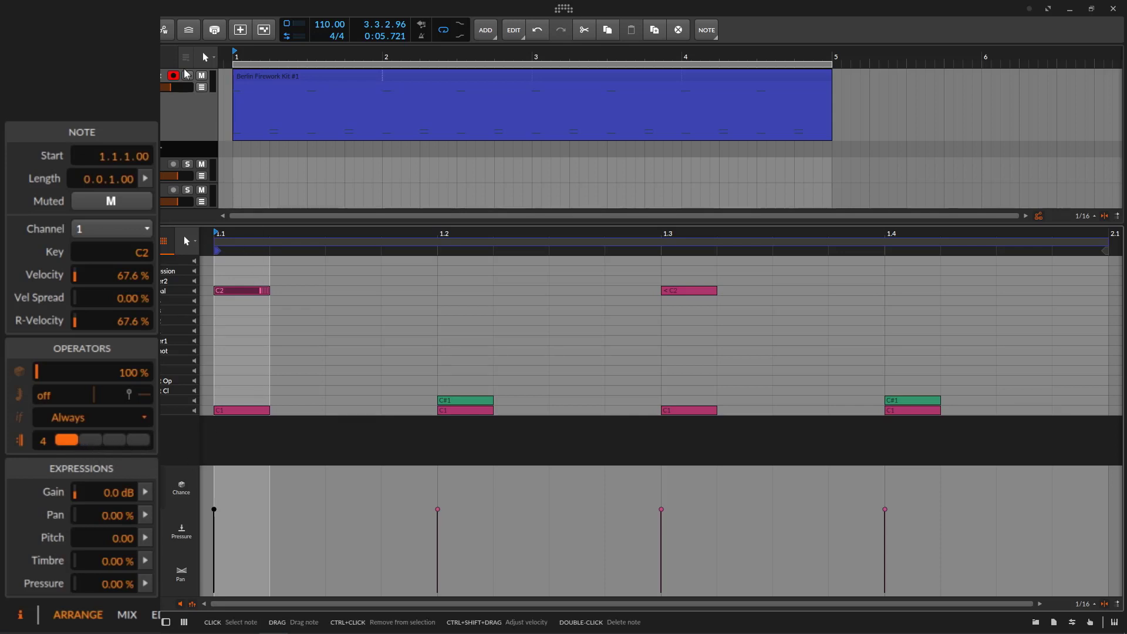
pyautogui.click(714, 344)
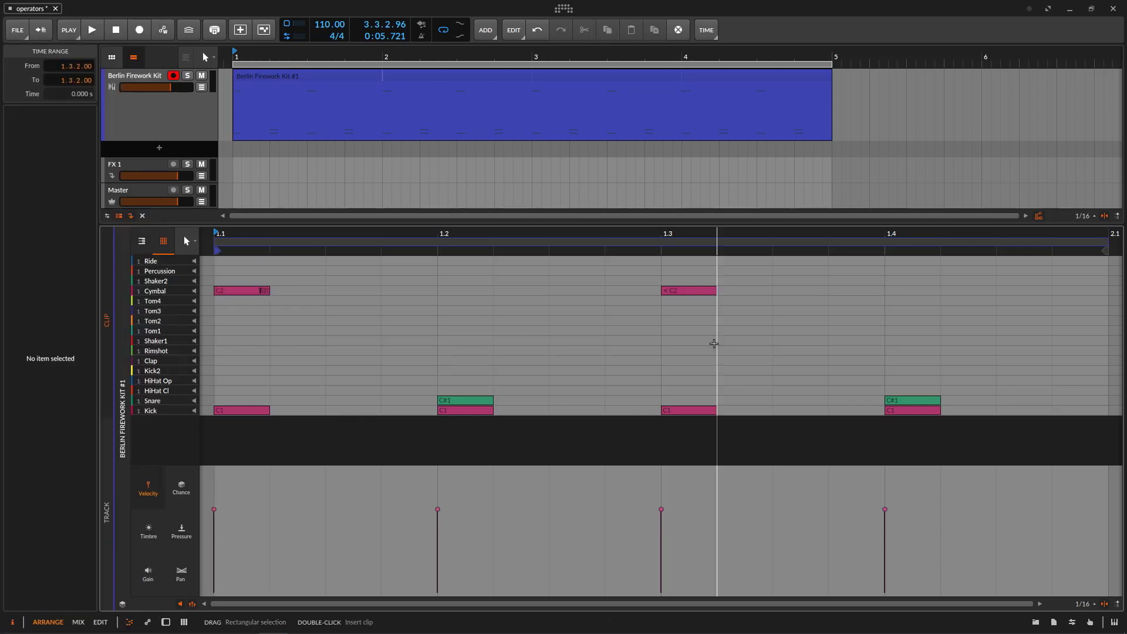
# Step: Compare the operator settings of the Cymbal notes at 1.1.1 and 1.3.1
pyautogui.click(669, 290)
pyautogui.click(242, 292)
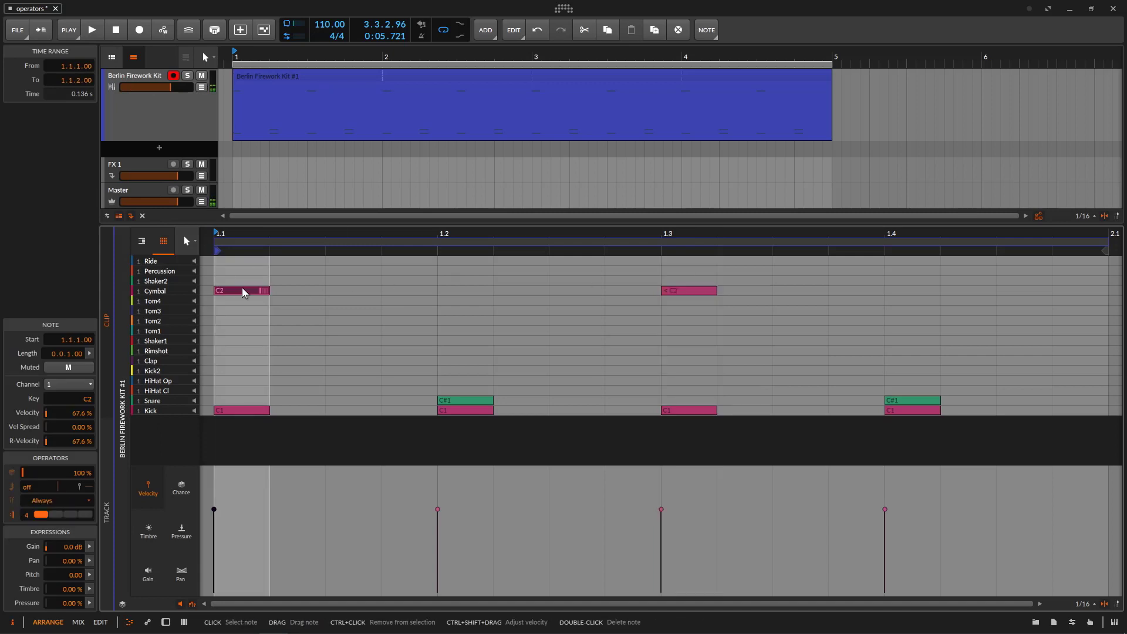
pyautogui.click(568, 334)
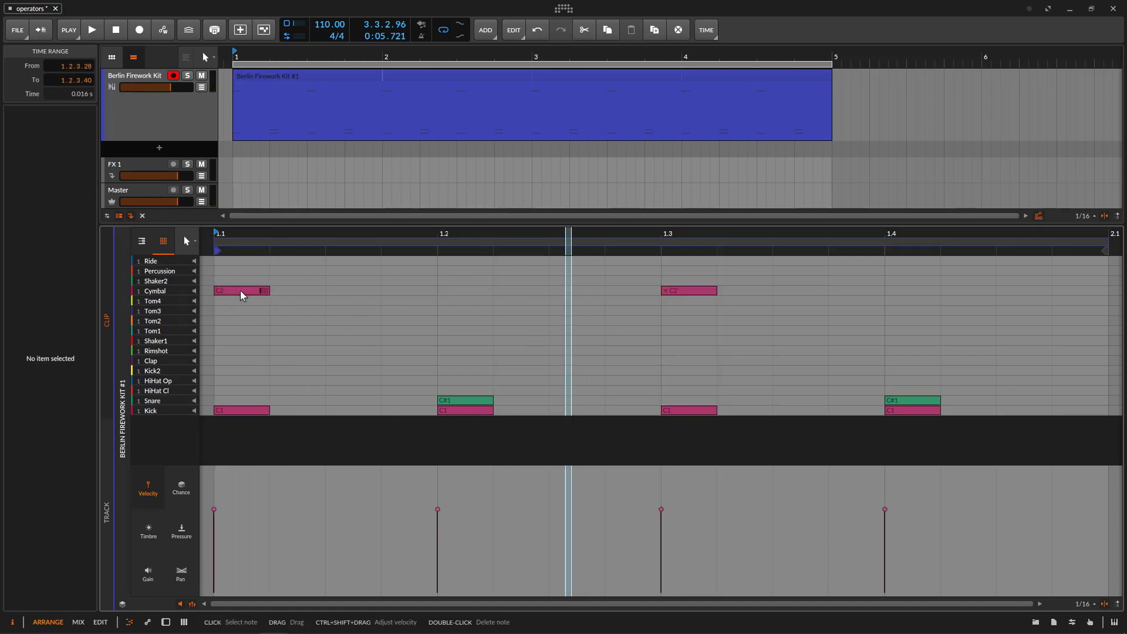
pyautogui.click(698, 287)
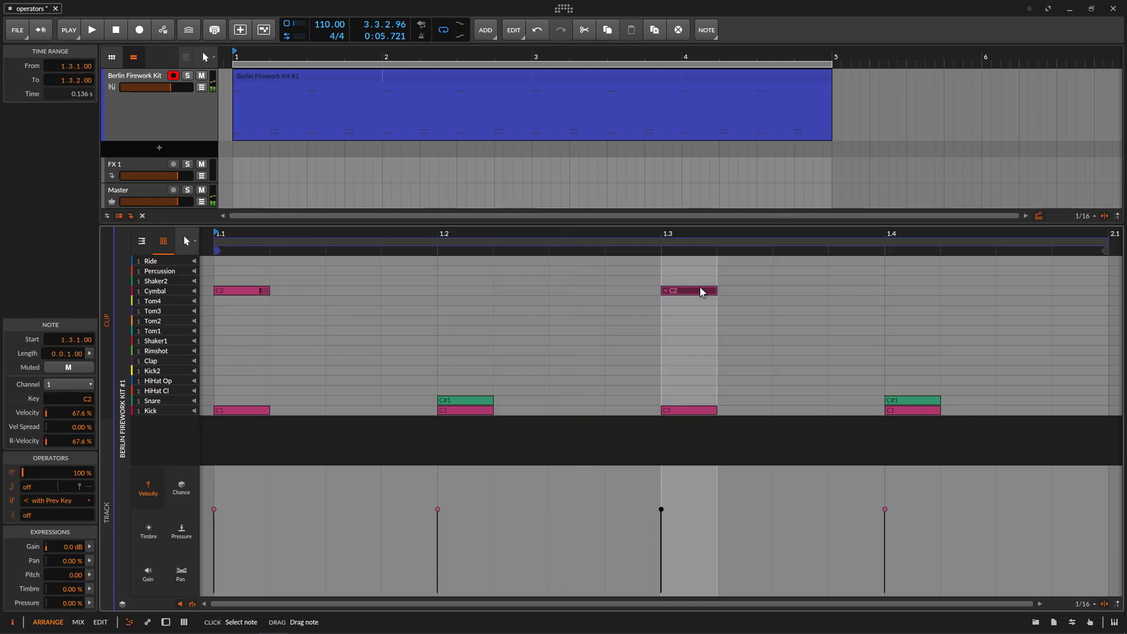
# Step: Play the drum clip from the start to hear the cymbal pattern, and stop playback
pyautogui.click(549, 317)
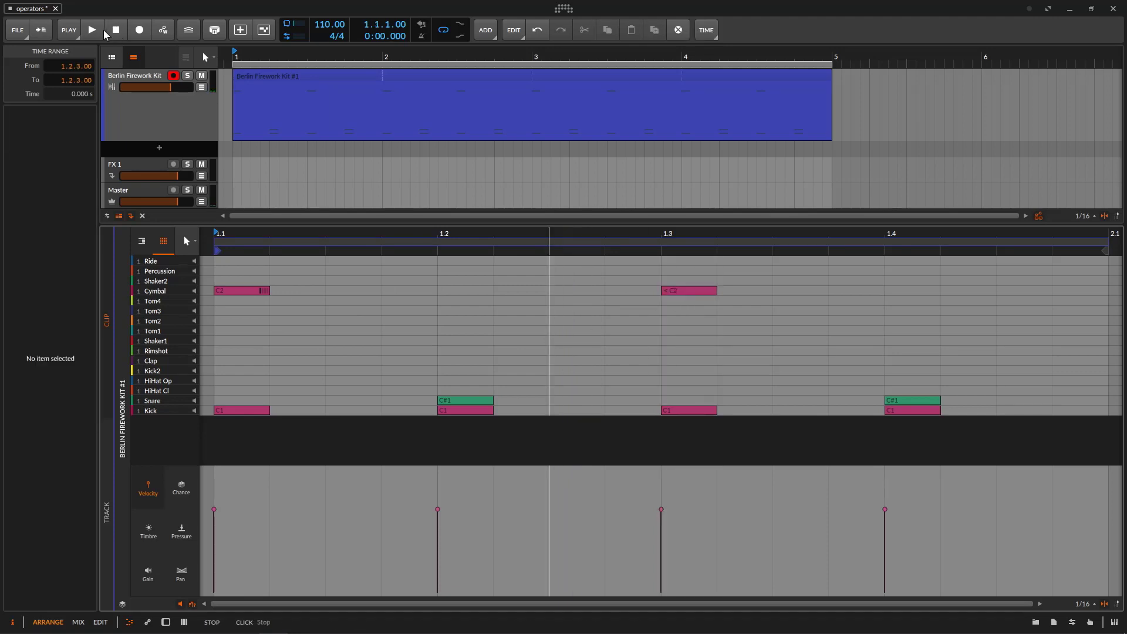
pyautogui.click(92, 30)
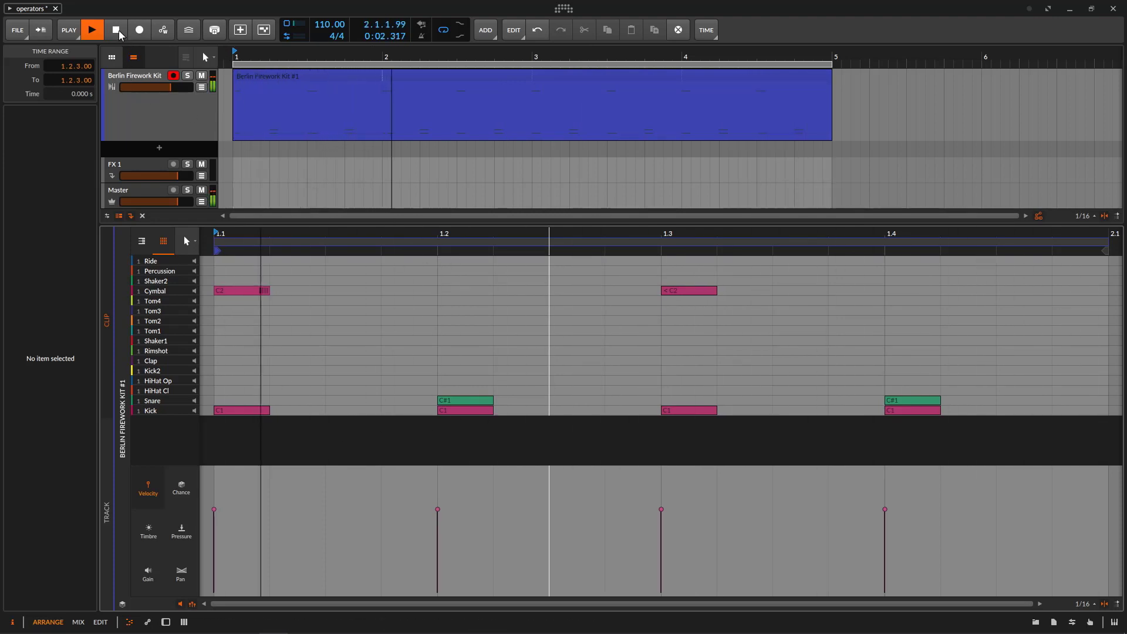
pyautogui.press('space')
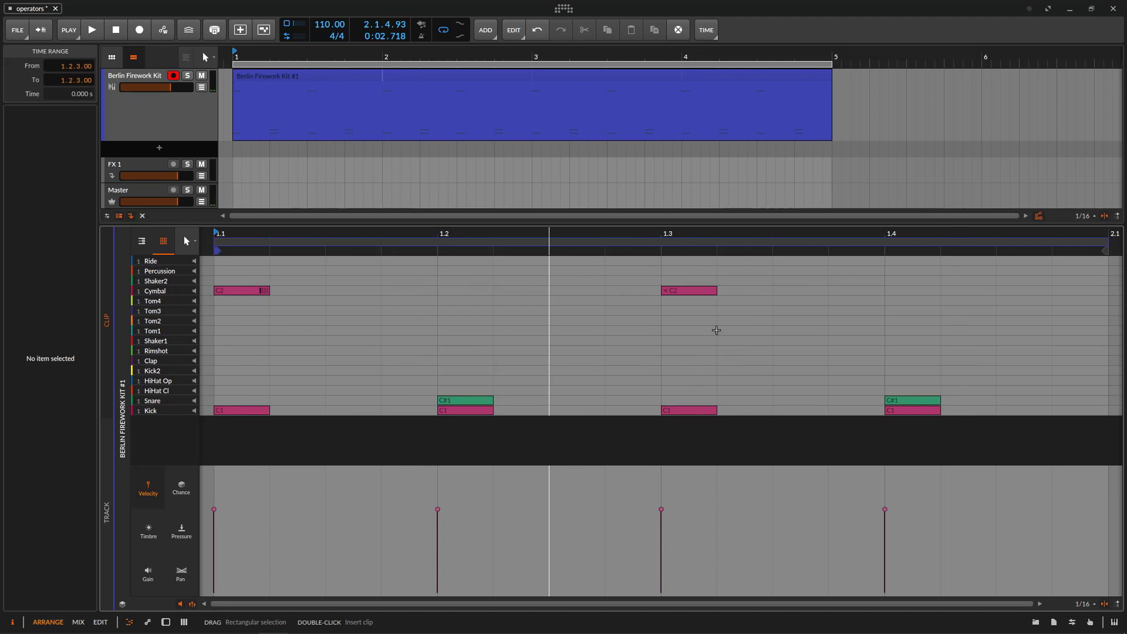
# Step: Examine the condition options available for the cymbal note at beat 1.3
pyautogui.click(685, 291)
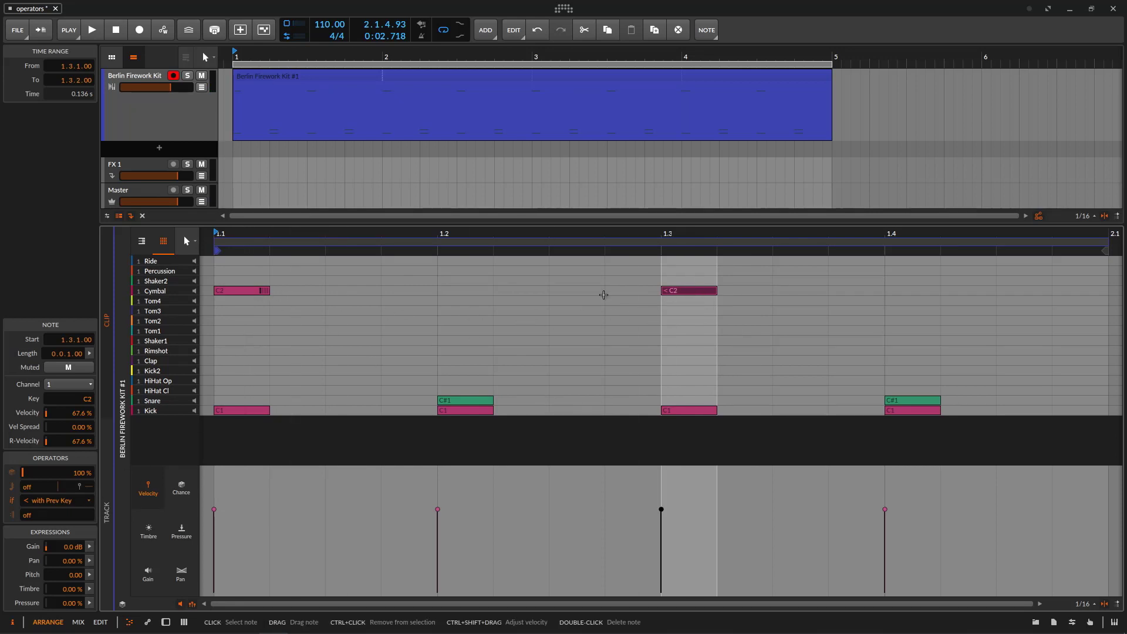
pyautogui.click(773, 279)
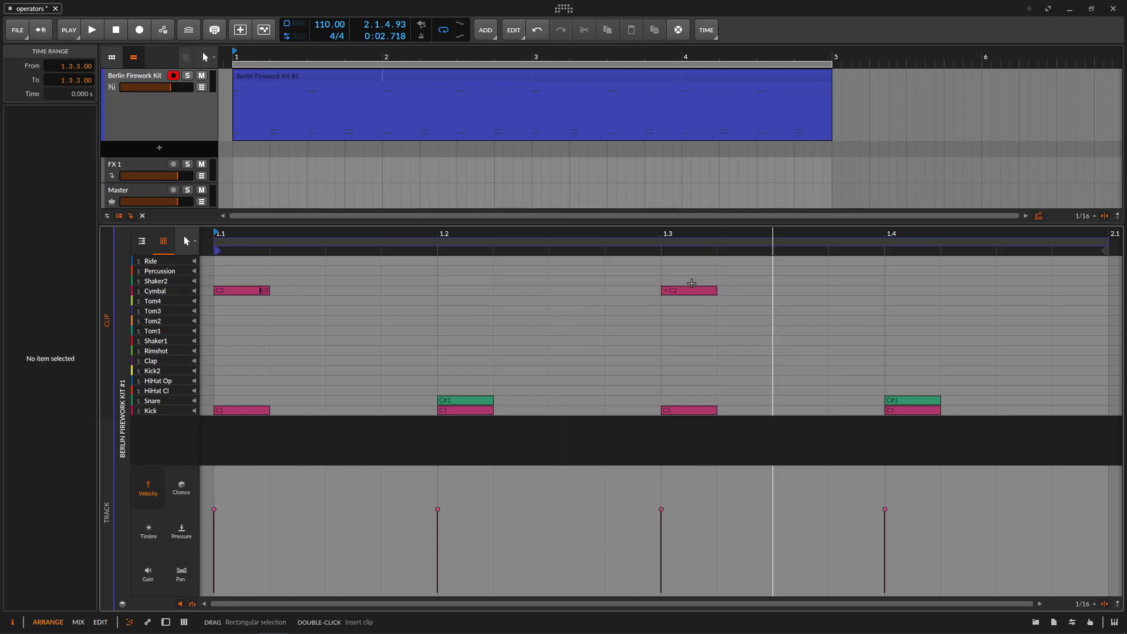
pyautogui.click(684, 291)
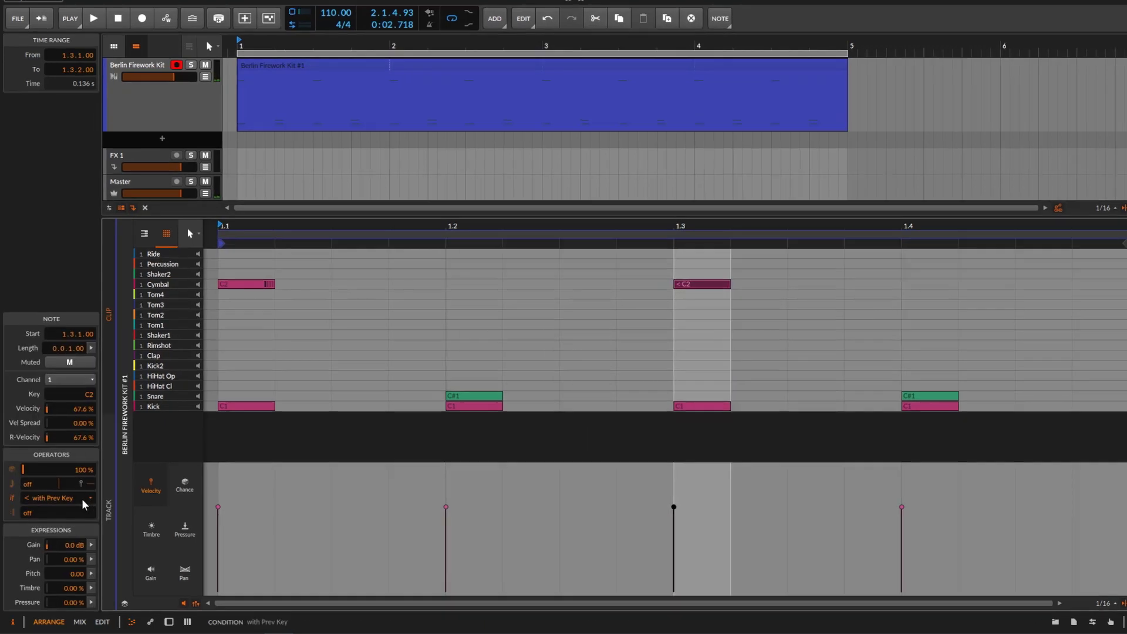
pyautogui.click(82, 500)
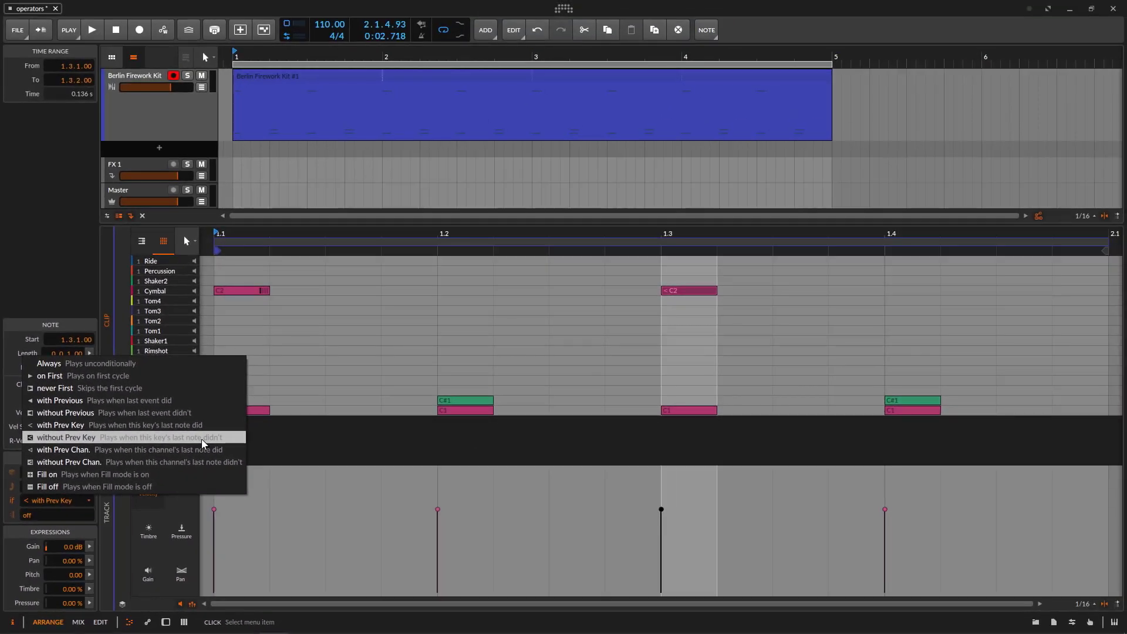
pyautogui.click(470, 327)
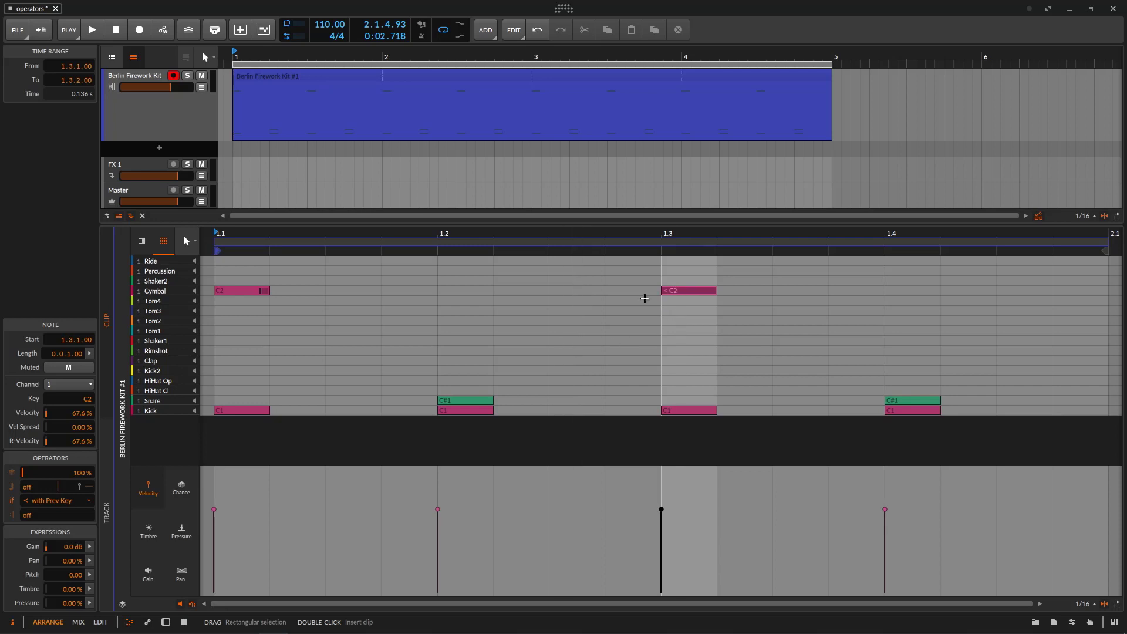
# Step: Set the cymbal note at beat 1.1 to play only on the fourth cycle of its four-cycle recurrence
pyautogui.click(242, 290)
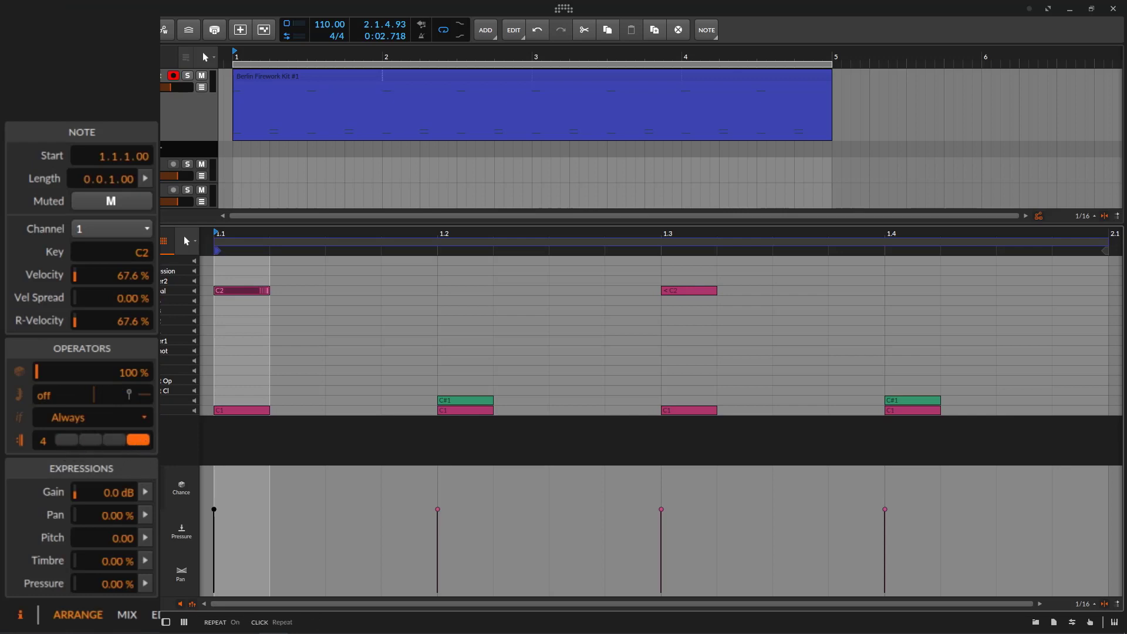
pyautogui.click(537, 306)
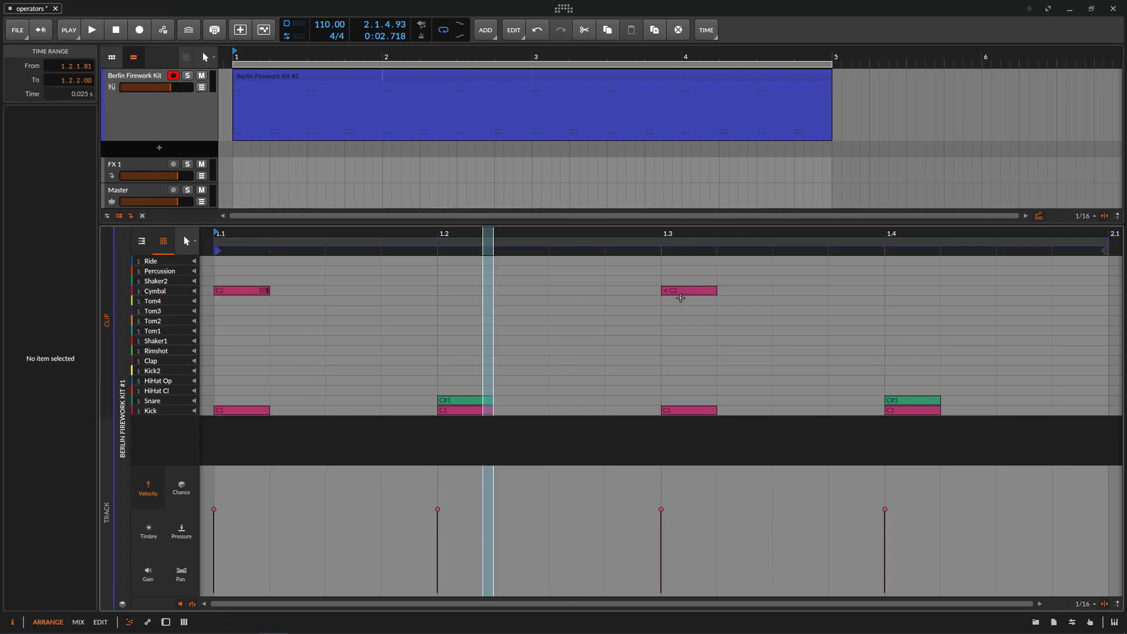
pyautogui.click(248, 291)
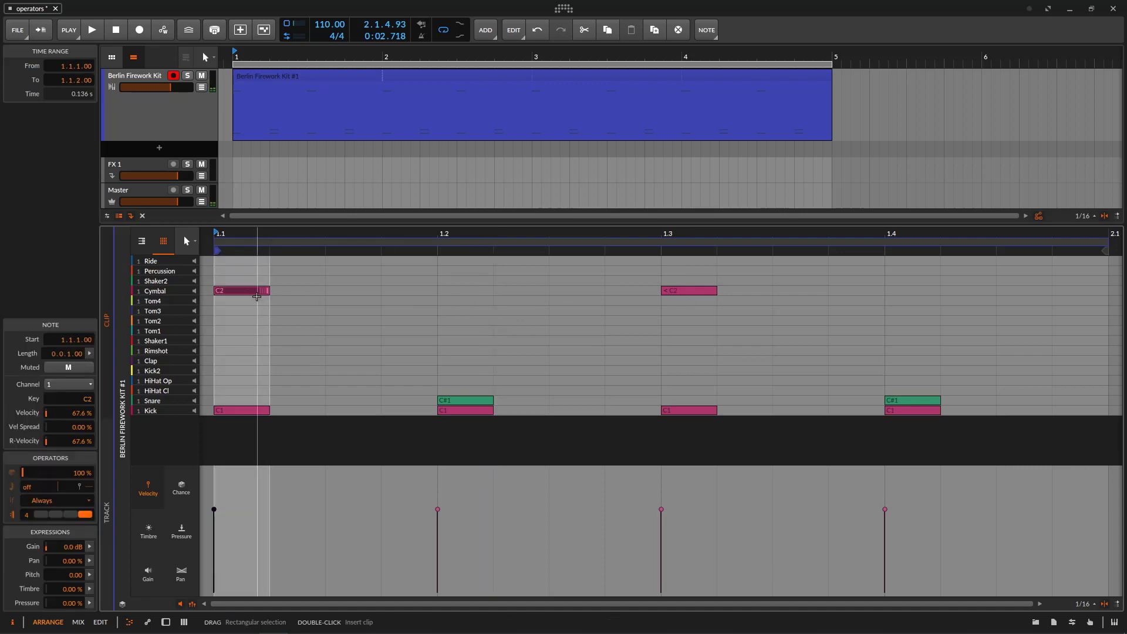
pyautogui.click(677, 294)
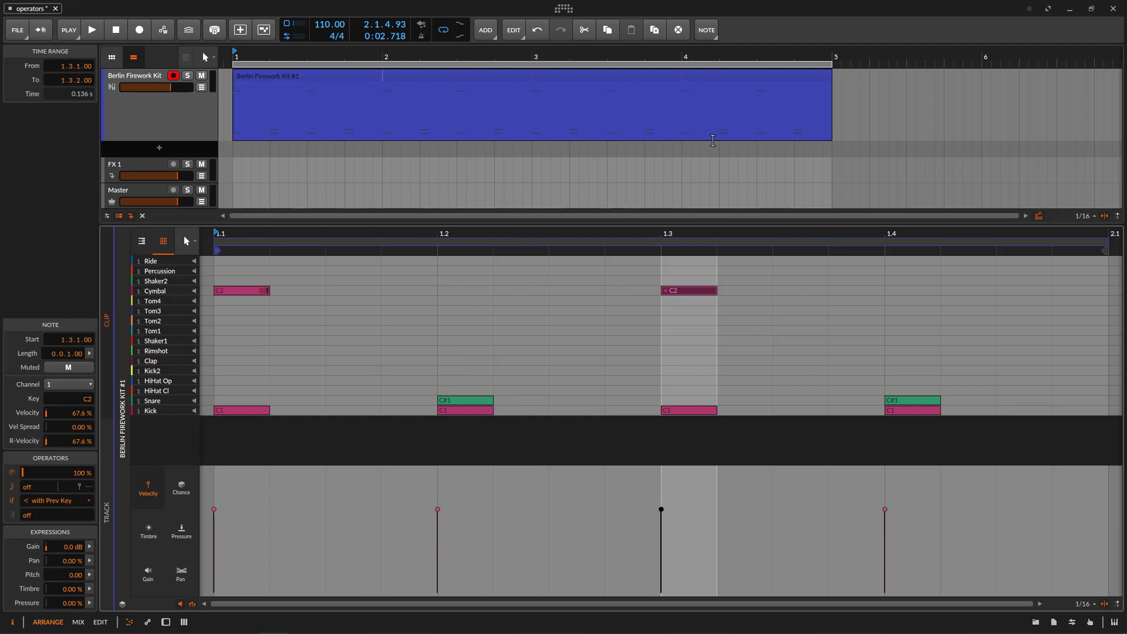
pyautogui.click(242, 293)
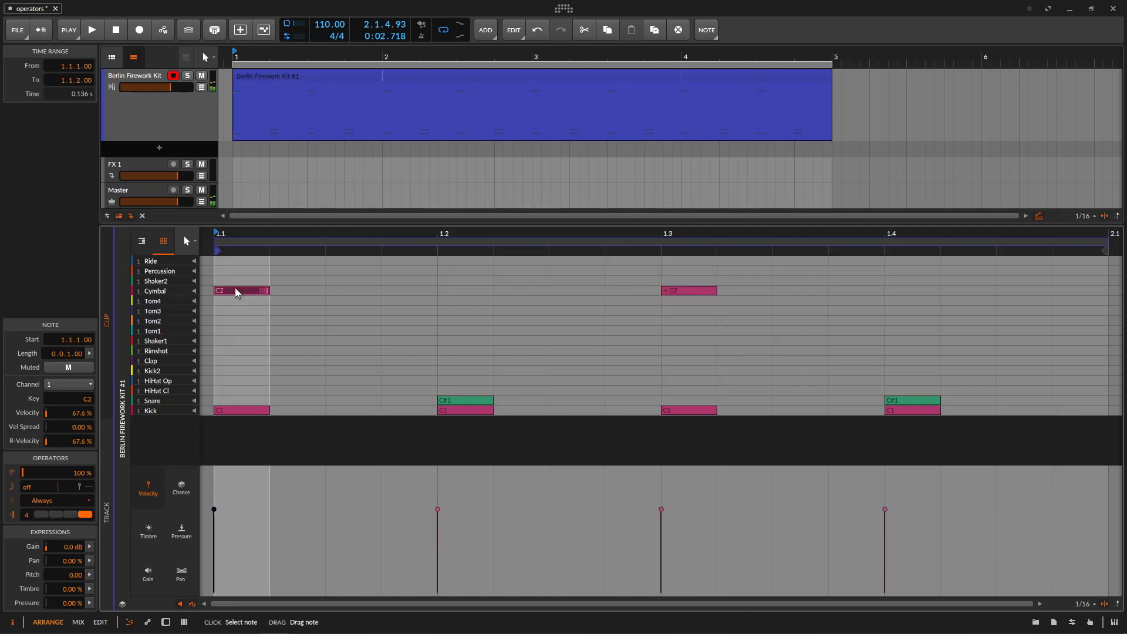
pyautogui.click(382, 312)
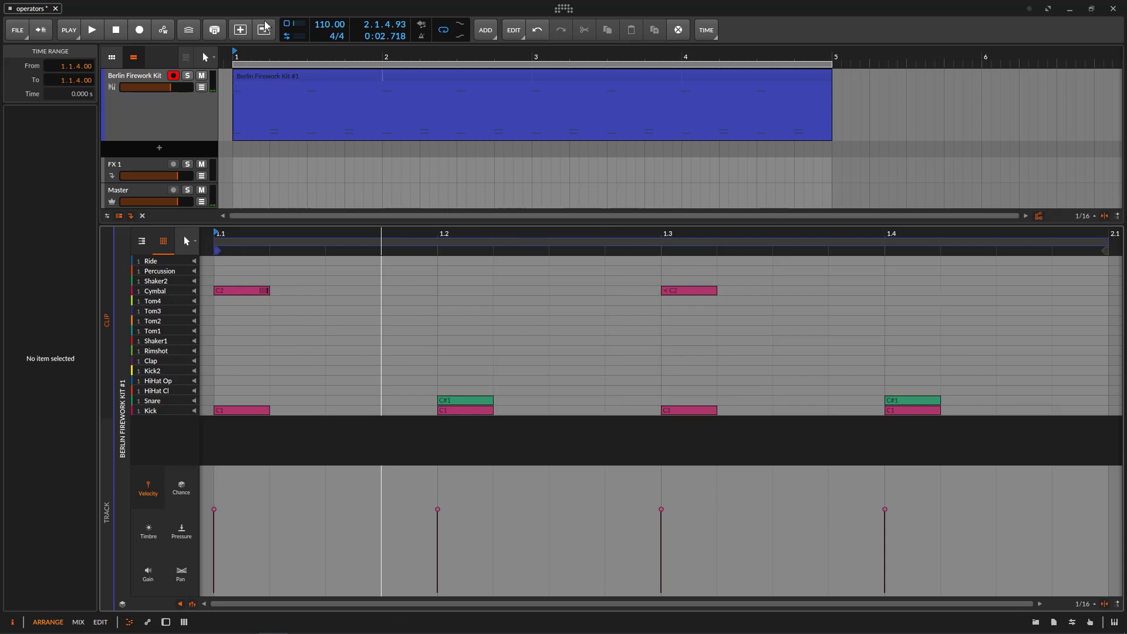
# Step: Play the clip from the start to check the cymbal note's recurrence, and stop playback
pyautogui.click(115, 29)
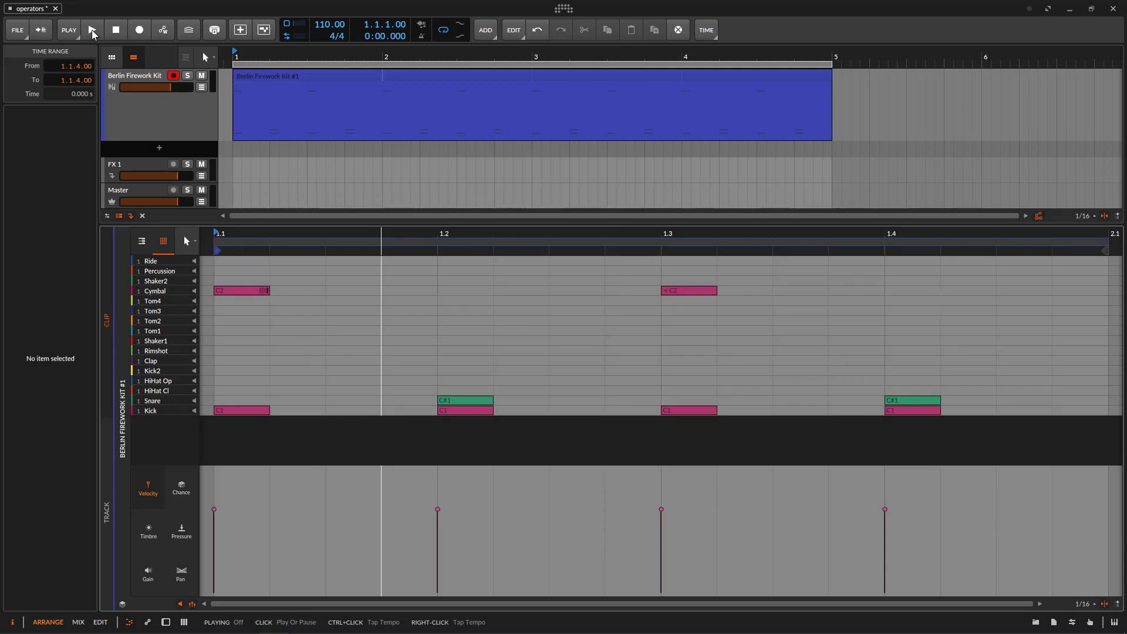
pyautogui.click(93, 30)
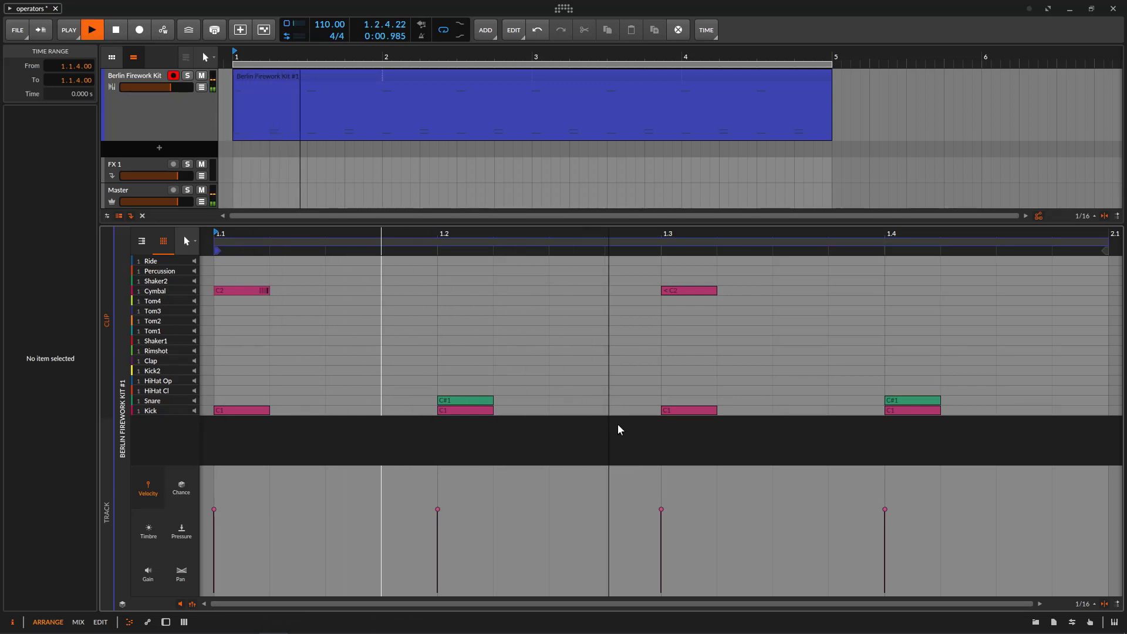
pyautogui.press('space')
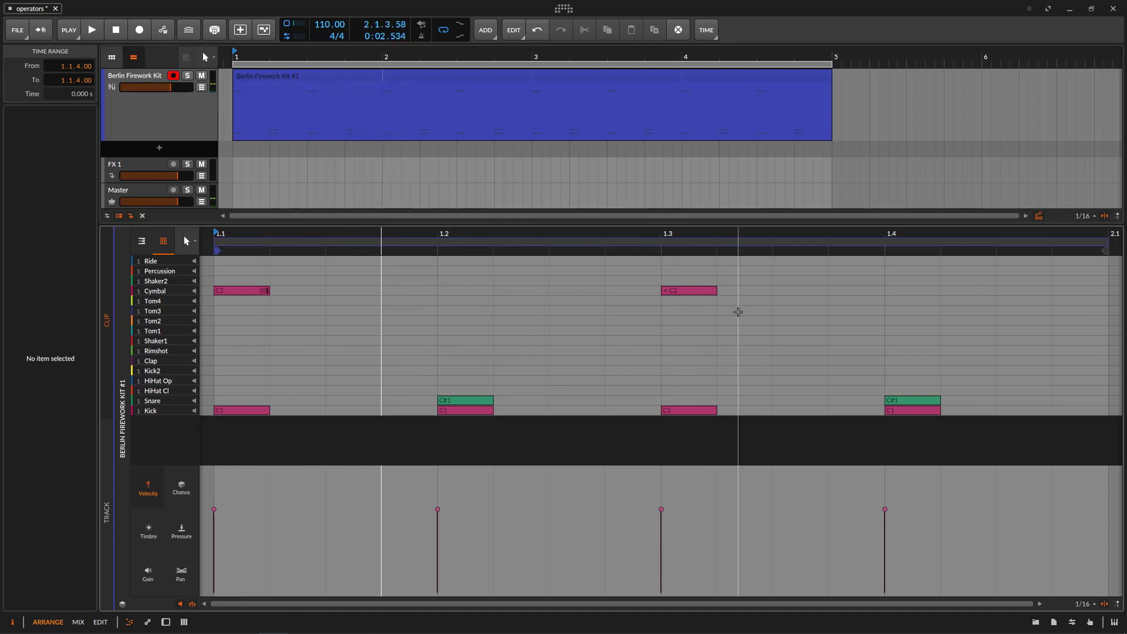
# Step: Set the condition of the cymbal note at beat 1.3 to without Prev Key
pyautogui.click(695, 291)
pyautogui.click(73, 506)
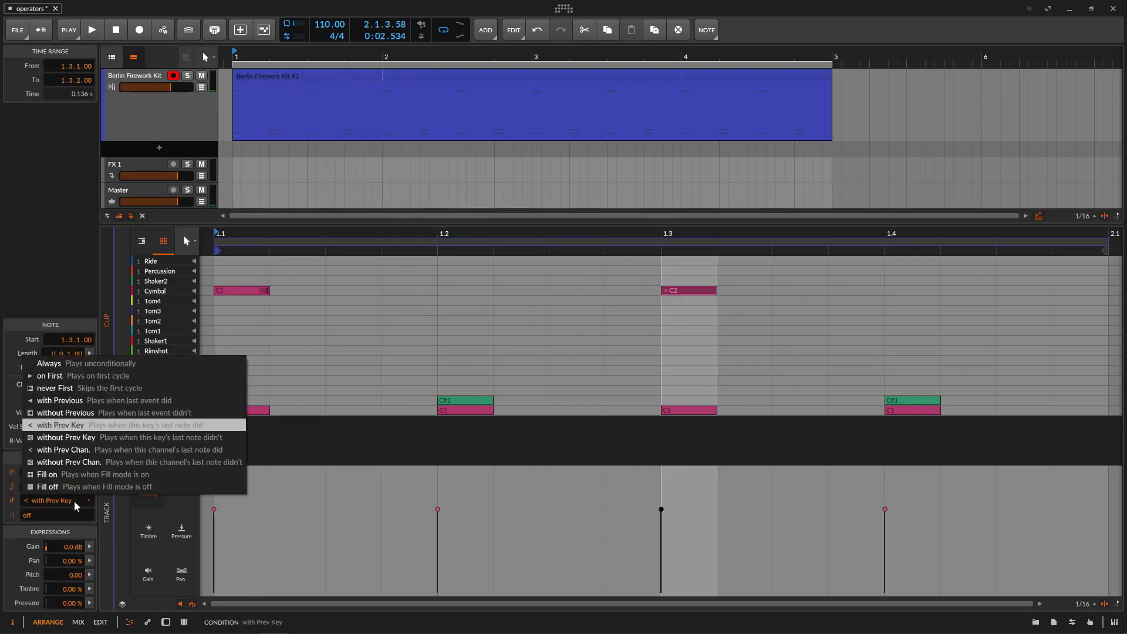
pyautogui.click(68, 438)
pyautogui.click(483, 329)
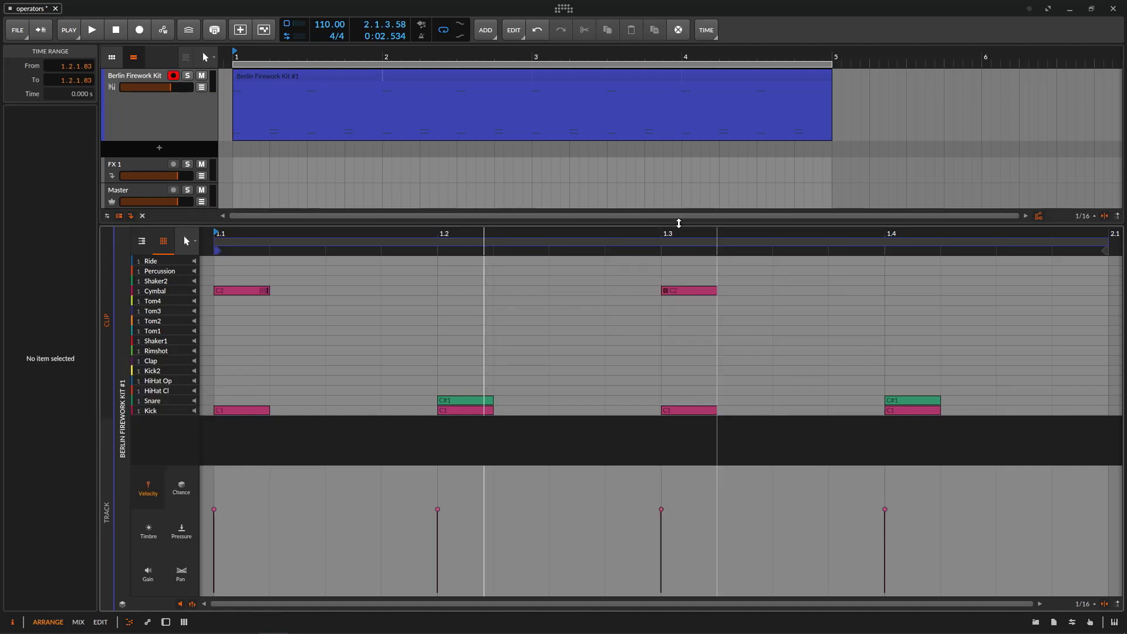
# Step: Play the clip through from the start to hear the without Prev Key condition, and stop playback
pyautogui.click(115, 30)
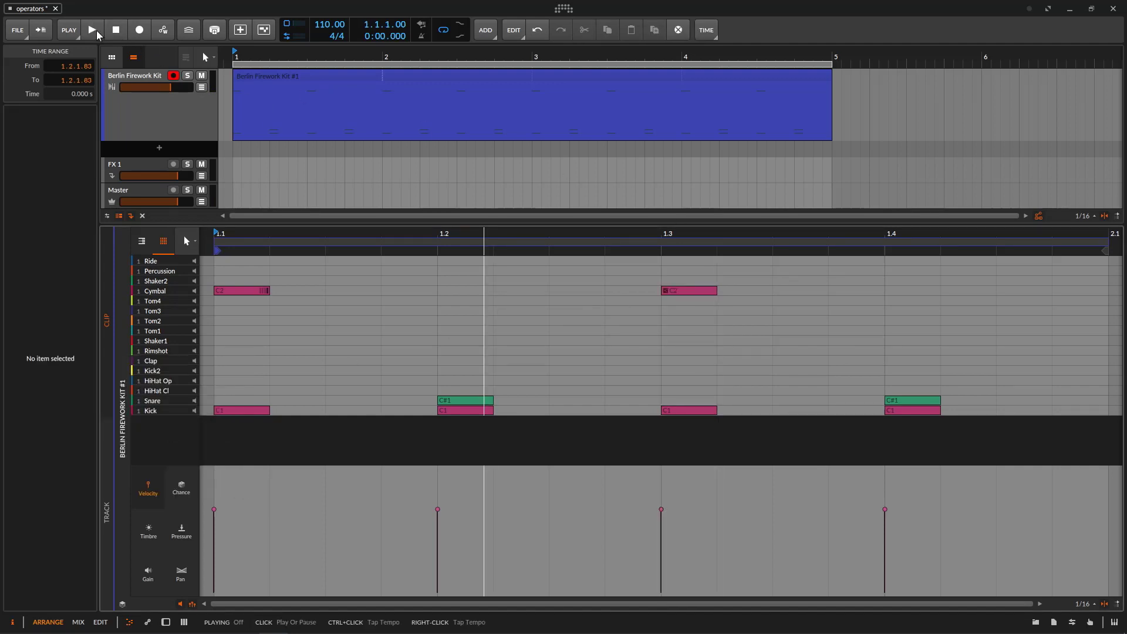
pyautogui.click(96, 30)
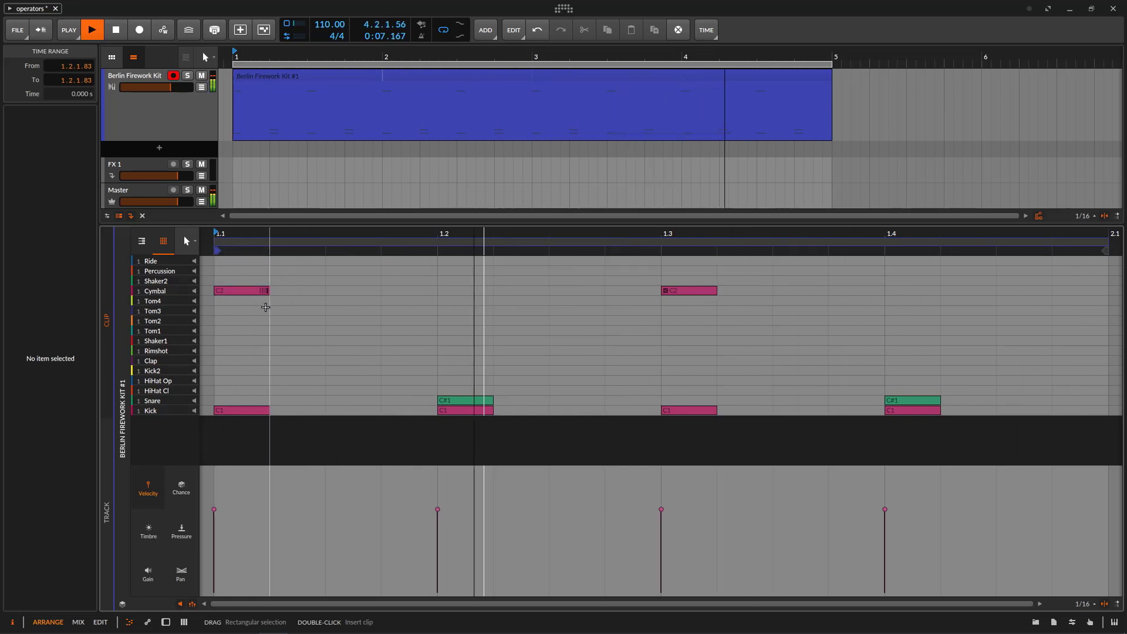
pyautogui.press('space')
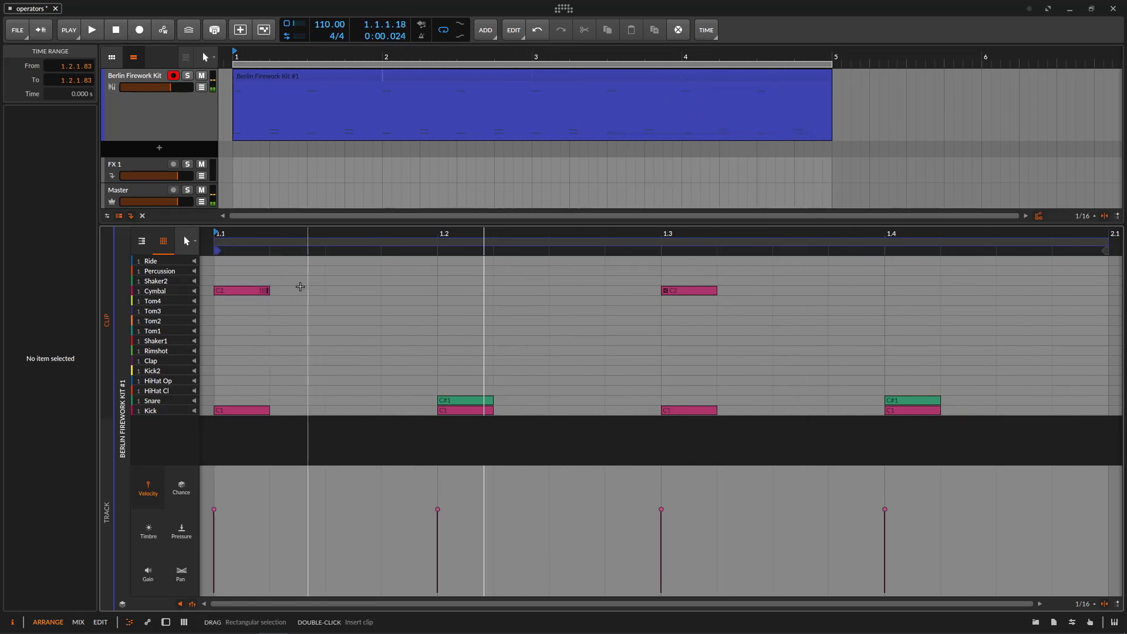
pyautogui.click(99, 31)
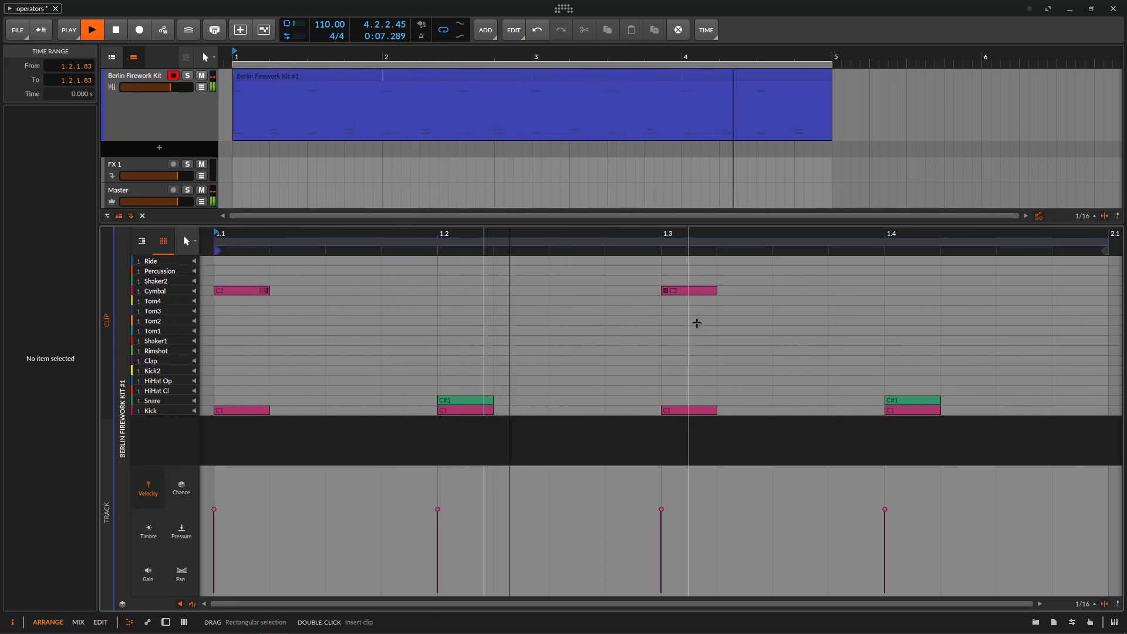
pyautogui.click(120, 31)
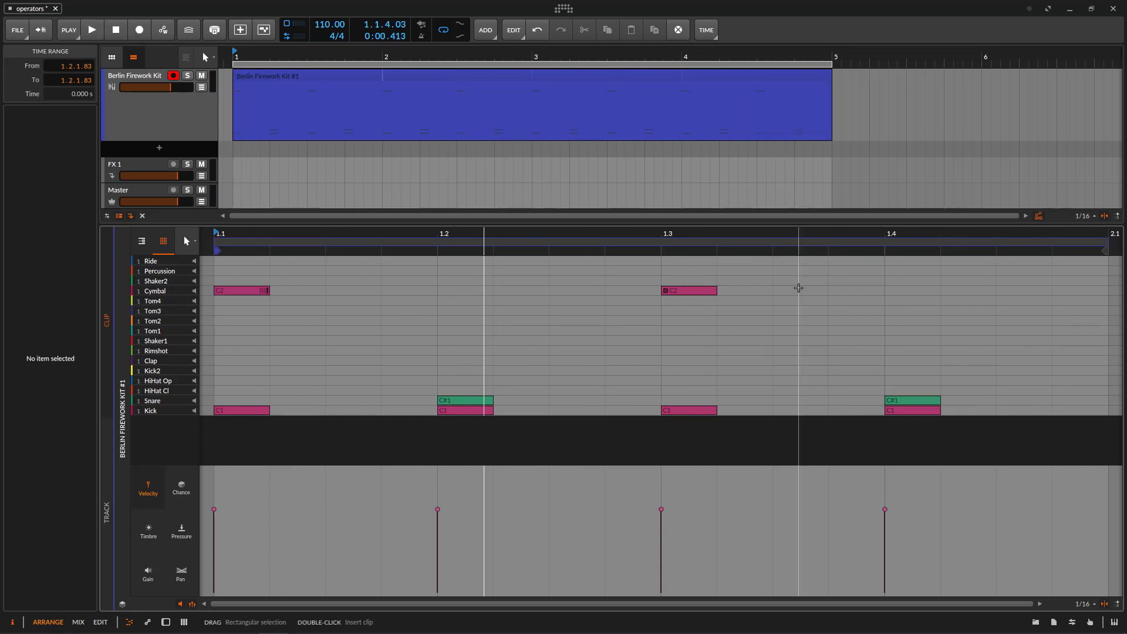
# Step: Replace the two cymbal notes with plain ones at beats 1.1 and 1.3, with condition Always and recurrence off
pyautogui.click(799, 289)
pyautogui.moveTo(783, 315); pyautogui.dragTo(245, 301)
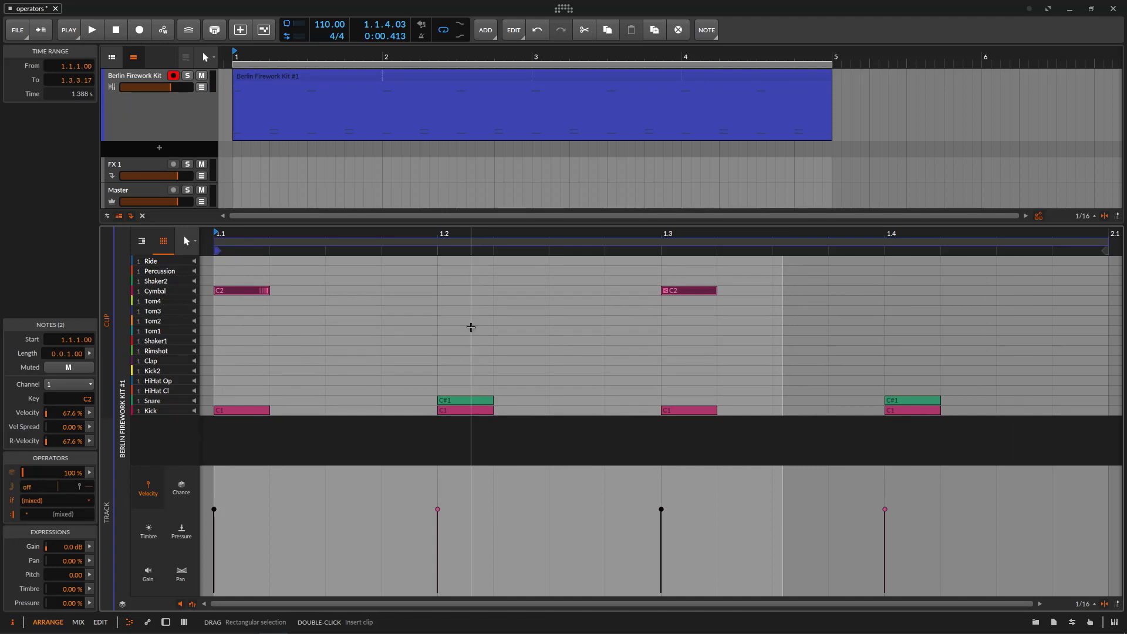
pyautogui.press('Delete')
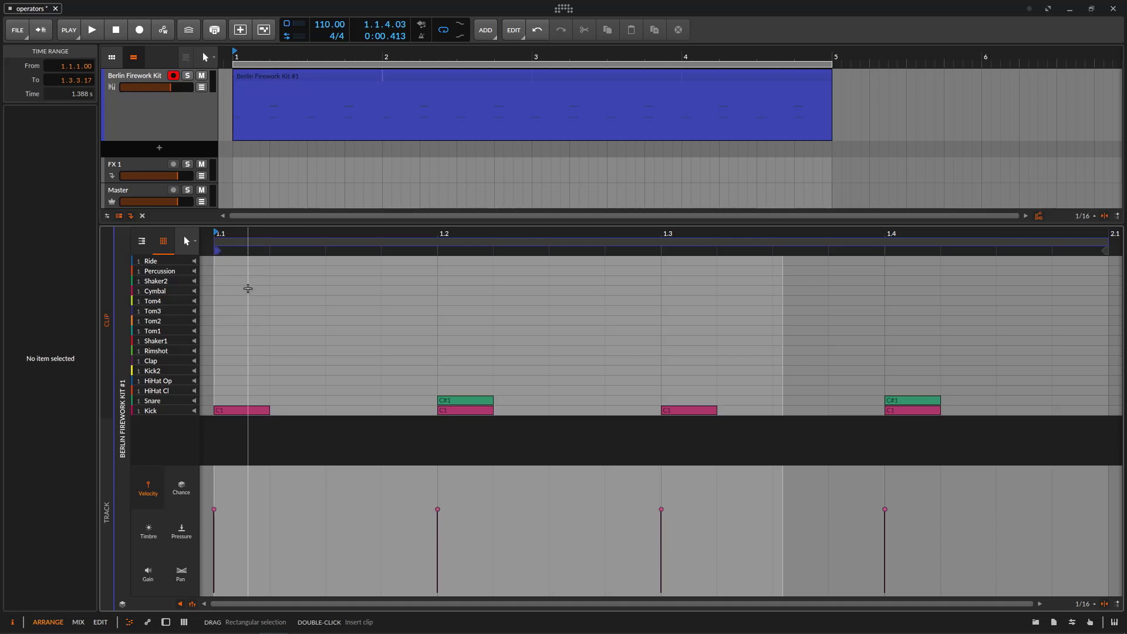
pyautogui.hotkey('ctrl', 'z')
pyautogui.click(689, 292)
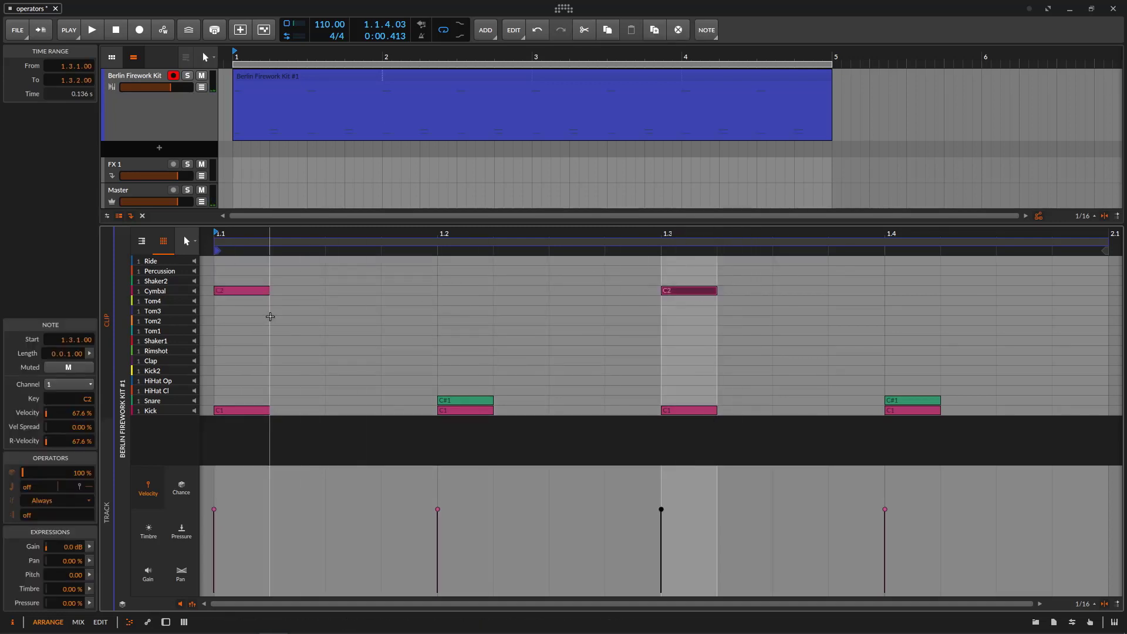
# Step: Examine the previous-channel condition options for the cymbal note at beat 1.1
pyautogui.click(242, 291)
pyautogui.click(88, 500)
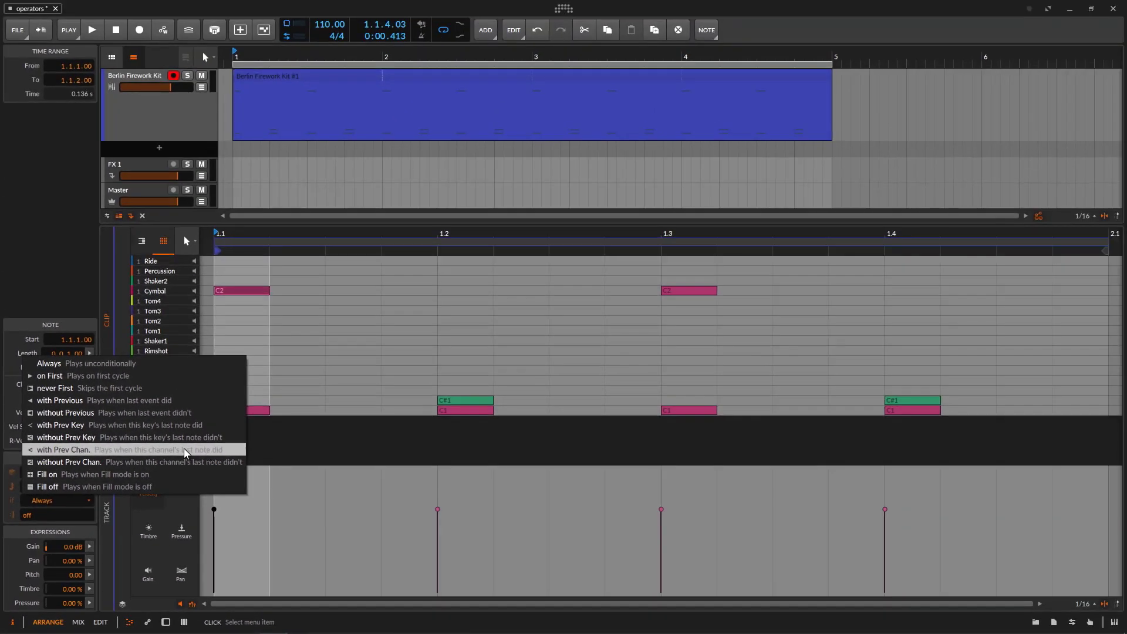
pyautogui.click(790, 314)
# Step: Assign both cymbal notes to channel 2
pyautogui.moveTo(805, 312); pyautogui.dragTo(196, 288)
pyautogui.click(77, 385)
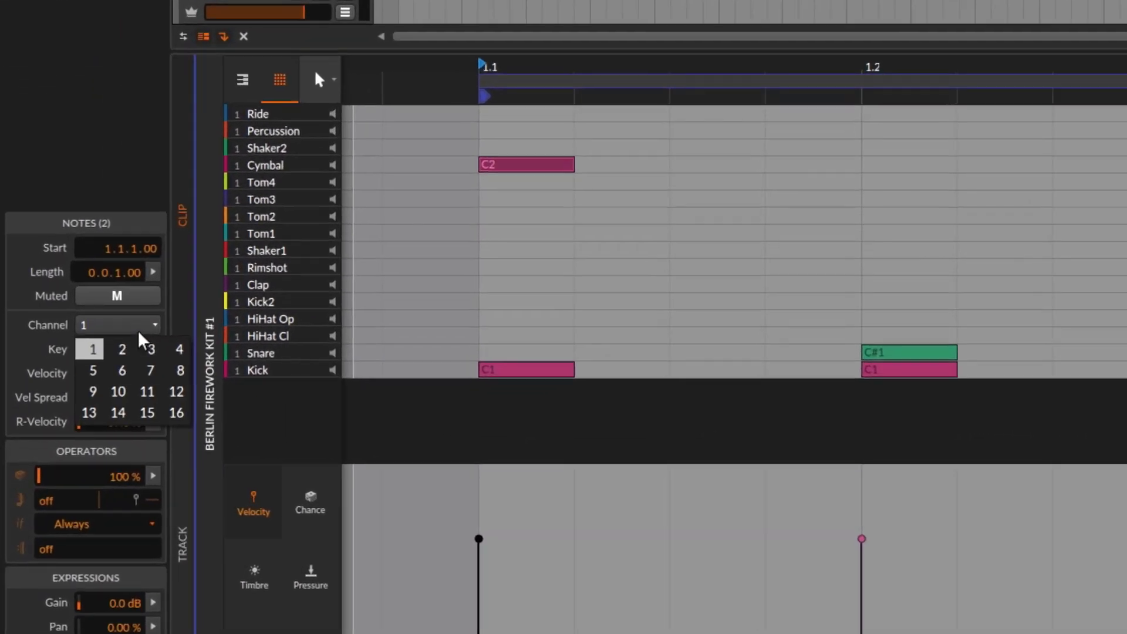
pyautogui.click(134, 349)
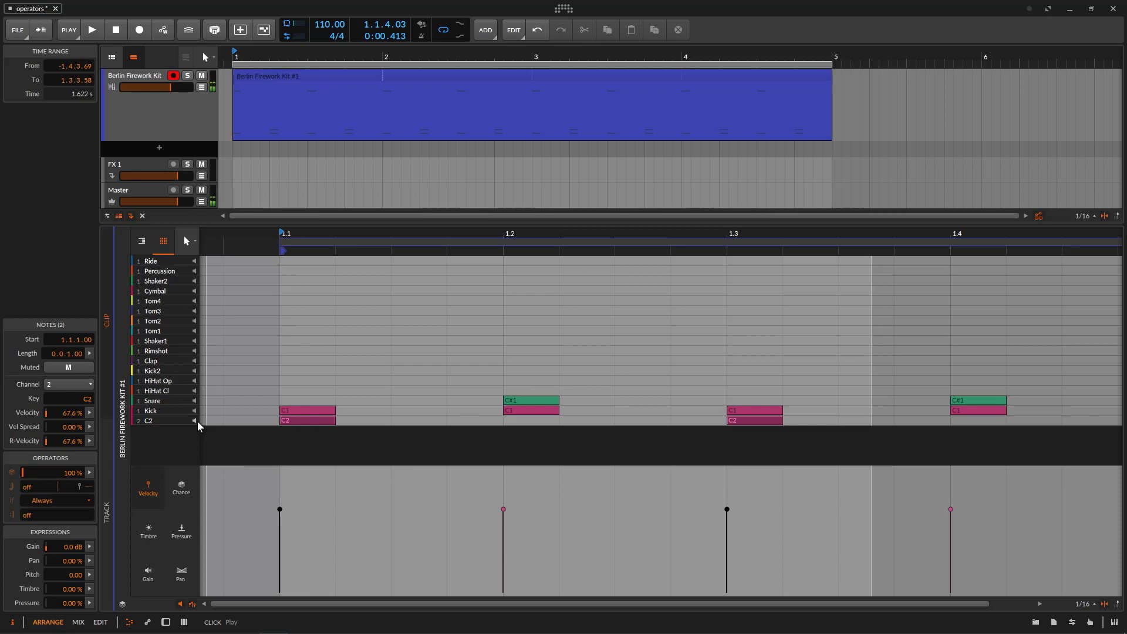
# Step: Compare the channel of the two C2 notes with that of the kick and snare notes by selecting each group
pyautogui.moveTo(272, 352); pyautogui.dragTo(1035, 409)
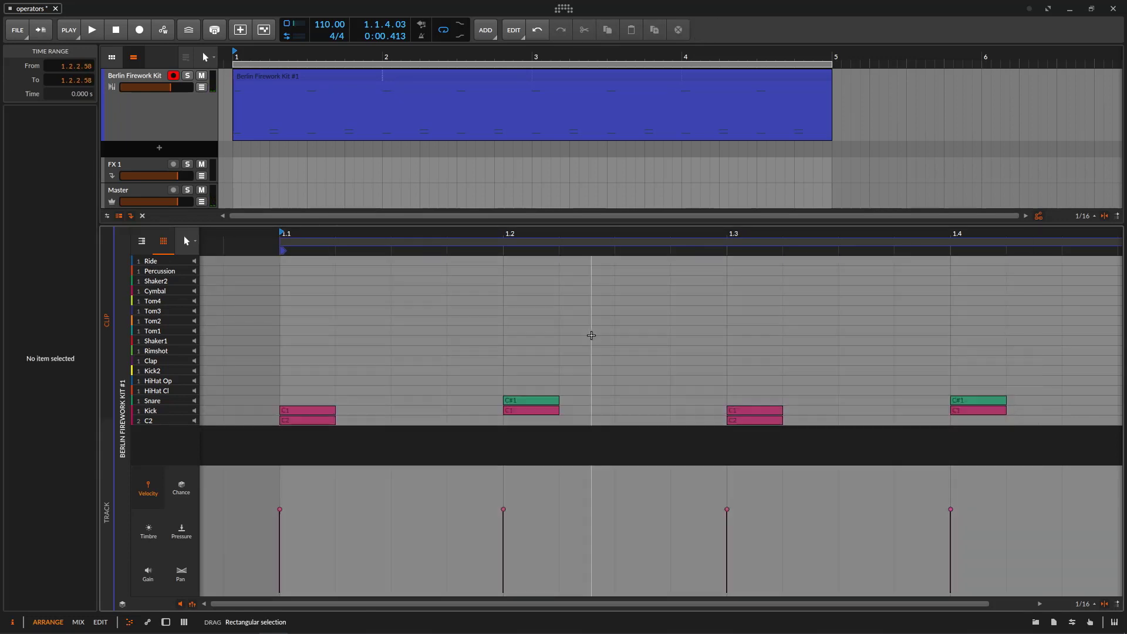
pyautogui.click(307, 420)
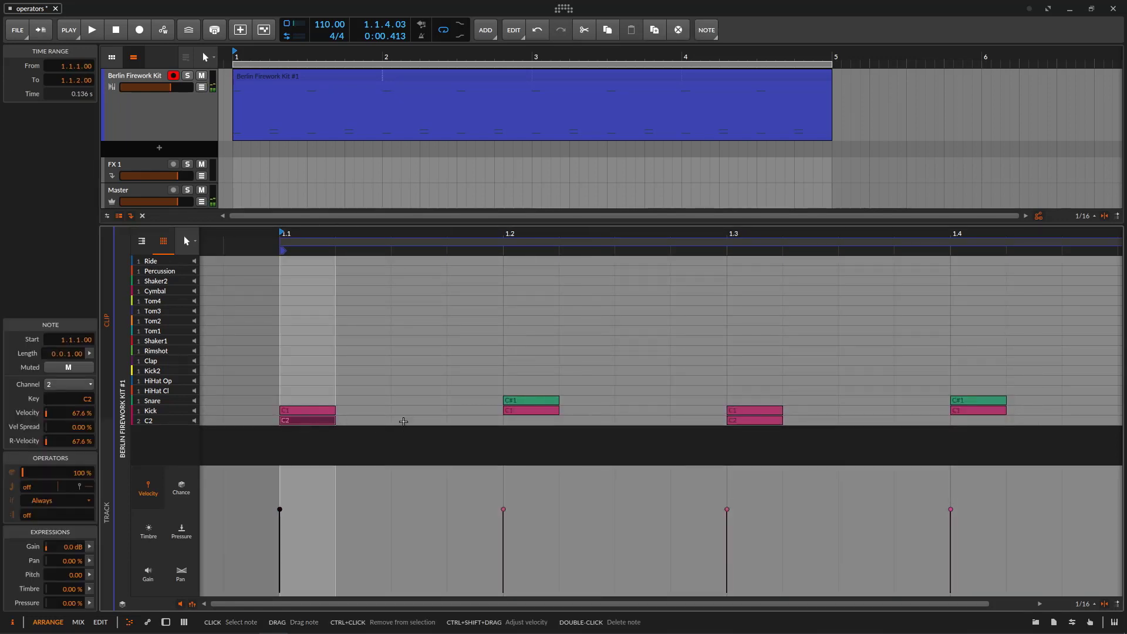
pyautogui.click(762, 421)
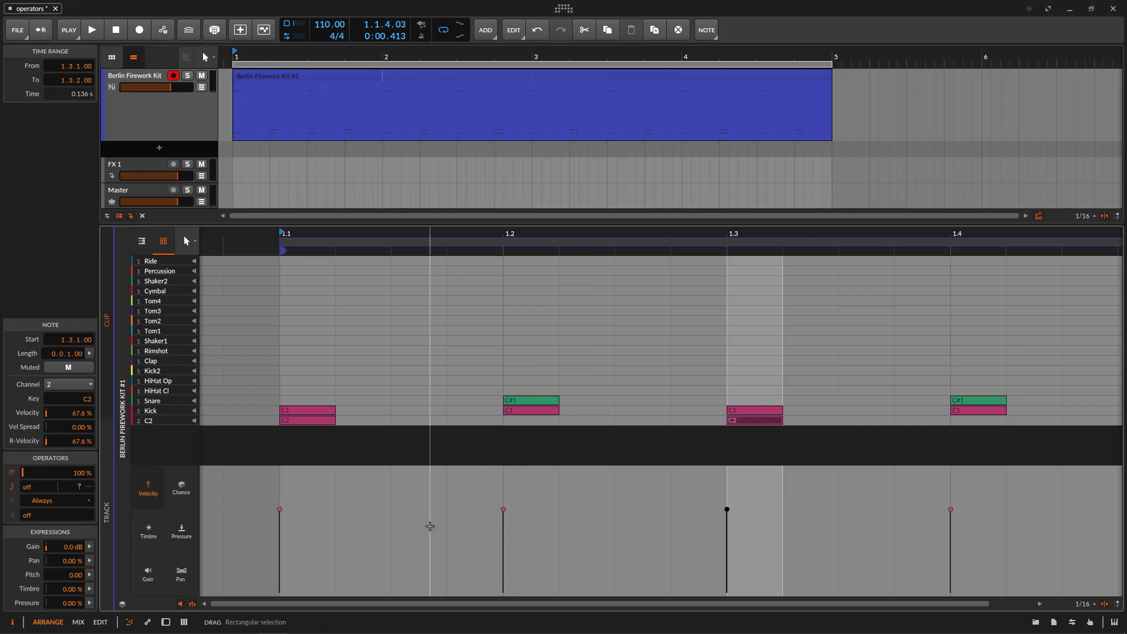
pyautogui.moveTo(271, 333); pyautogui.dragTo(315, 386)
pyautogui.click(324, 412)
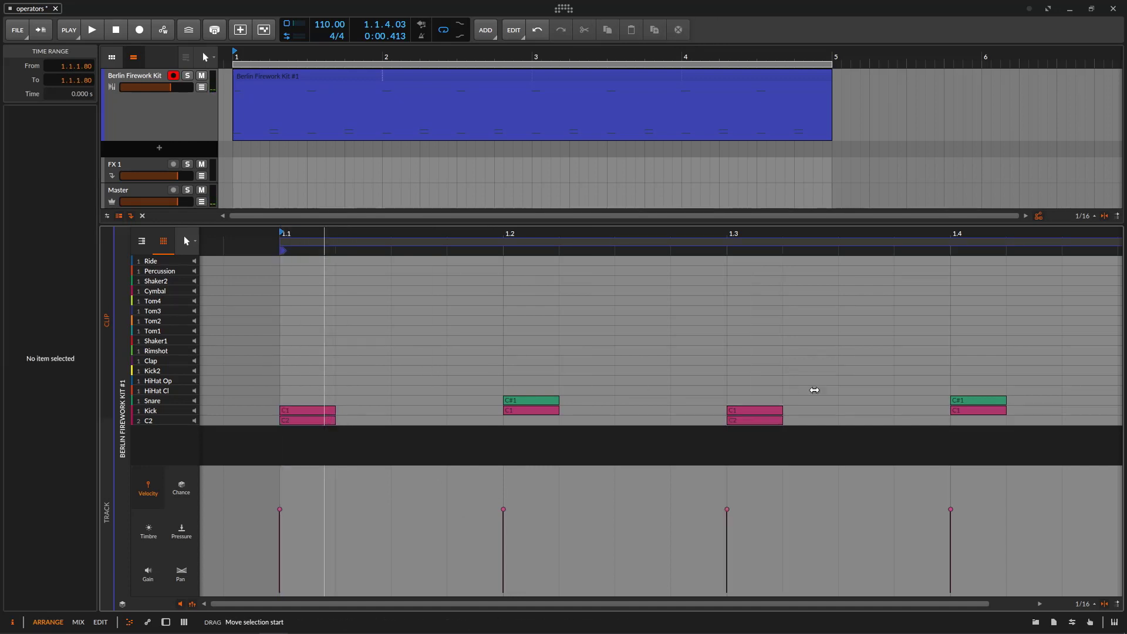
pyautogui.moveTo(256, 357); pyautogui.dragTo(1056, 408)
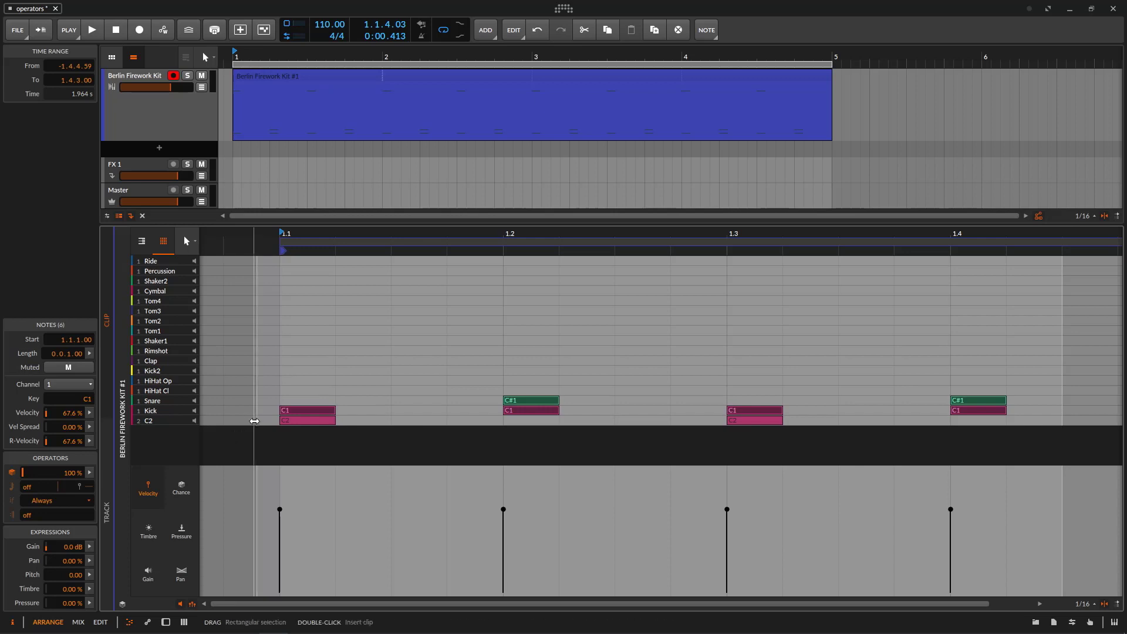
# Step: Select the two C2 notes to check their channel, and clear the selection
pyautogui.moveTo(254, 420); pyautogui.dragTo(492, 435)
pyautogui.moveTo(824, 420); pyautogui.dragTo(280, 442)
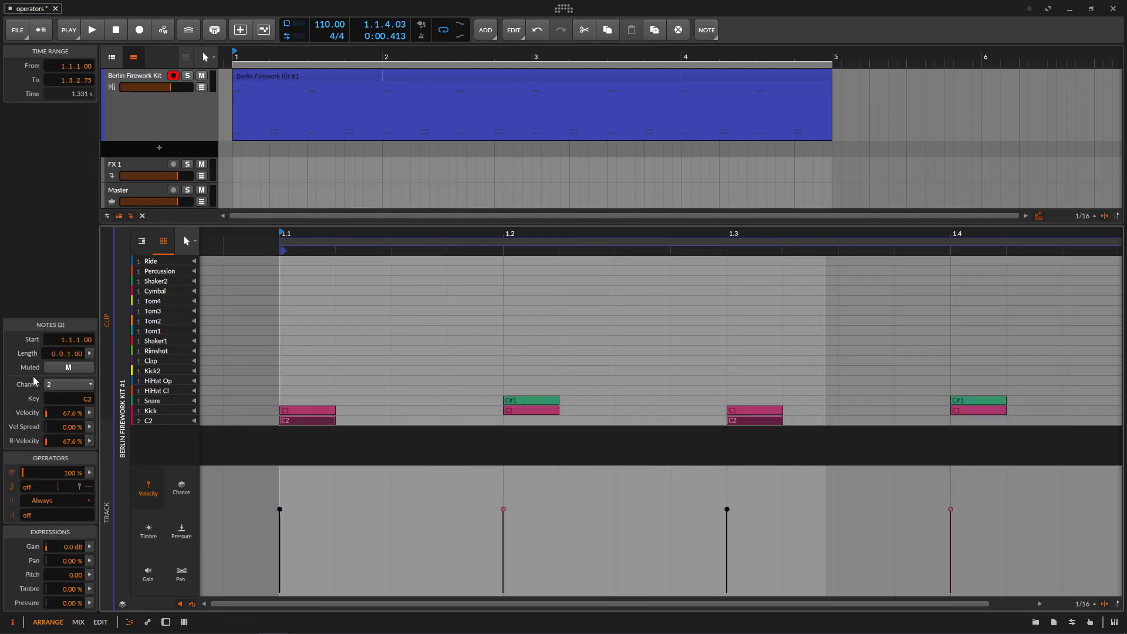
pyautogui.click(350, 378)
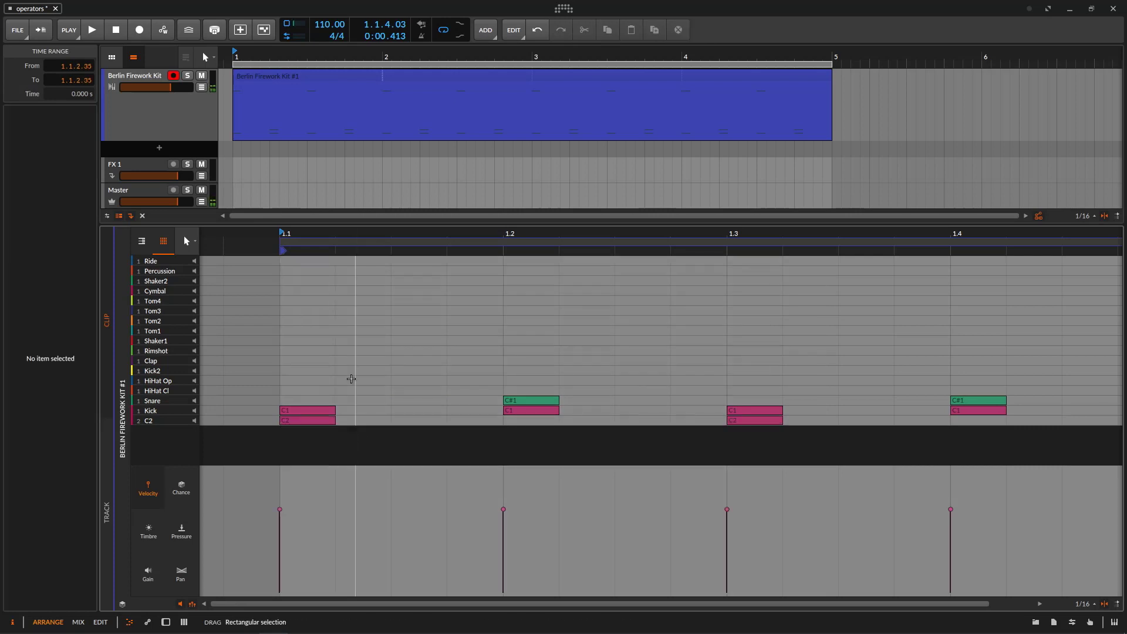
pyautogui.click(323, 422)
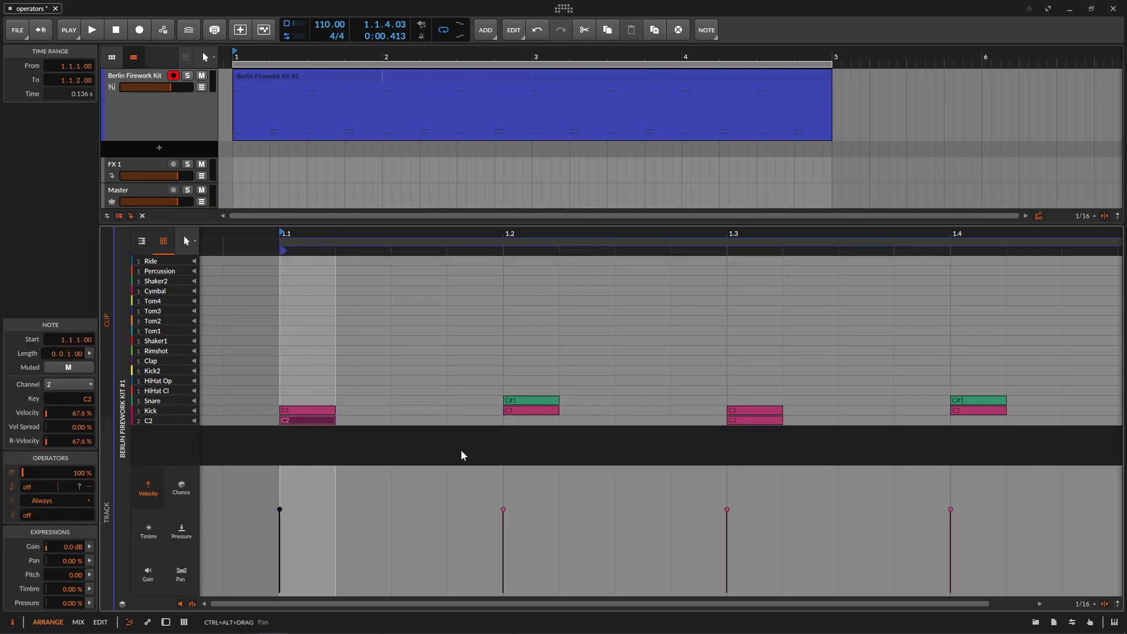
pyautogui.click(55, 500)
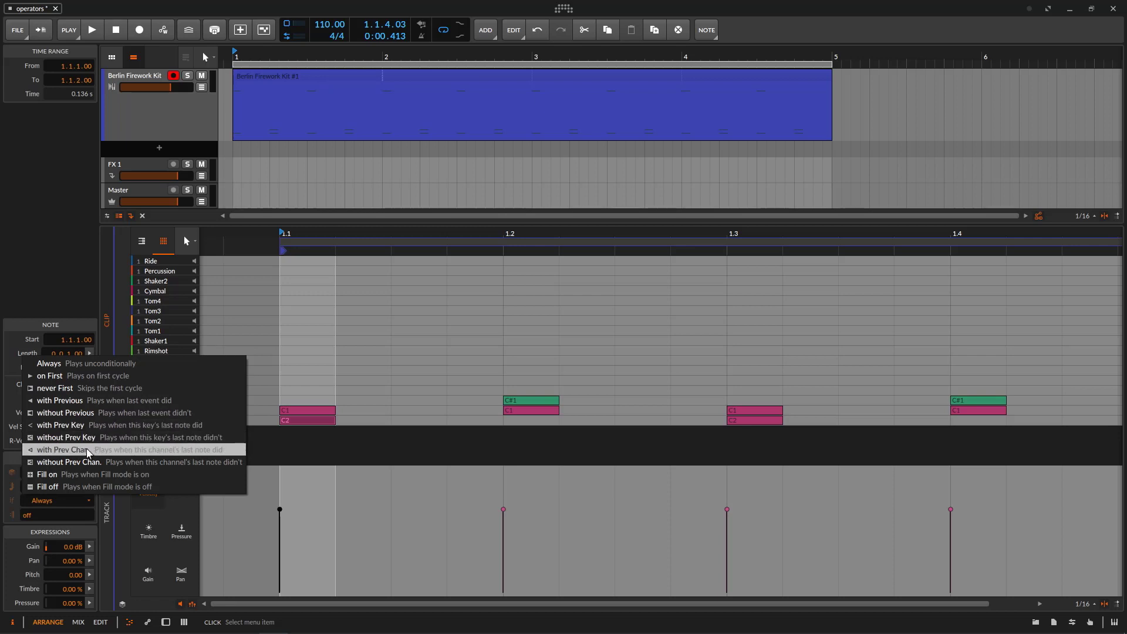
pyautogui.click(87, 450)
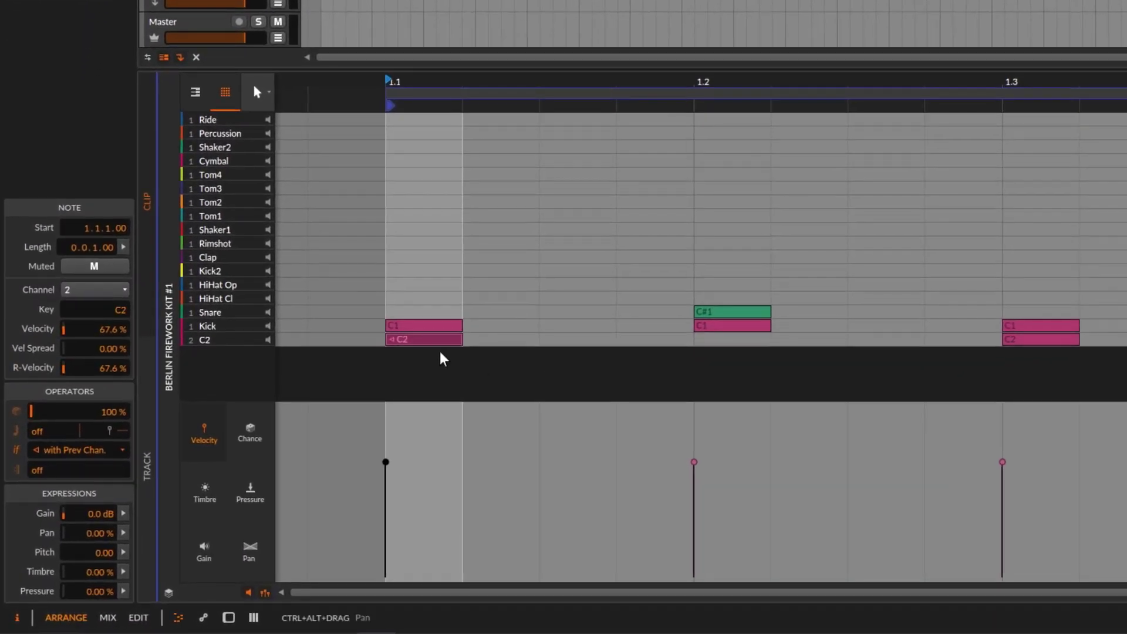
pyautogui.click(74, 449)
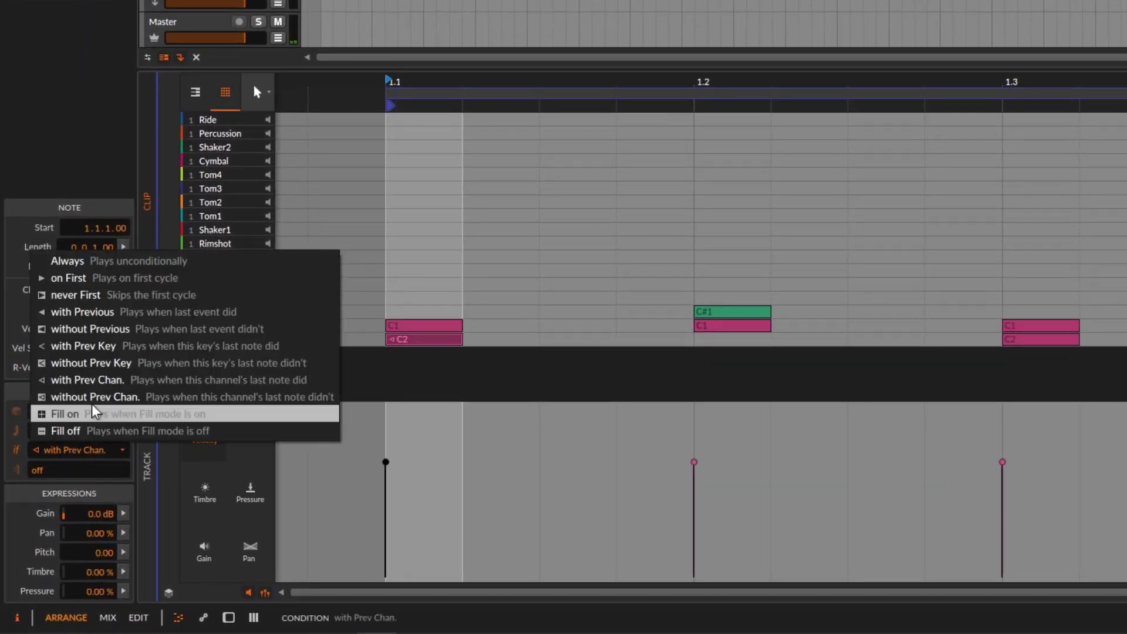
pyautogui.click(59, 261)
# Step: Set the condition of the C2 note at beat 1.3 to with Prev Chan
pyautogui.moveTo(554, 360); pyautogui.dragTo(1089, 335)
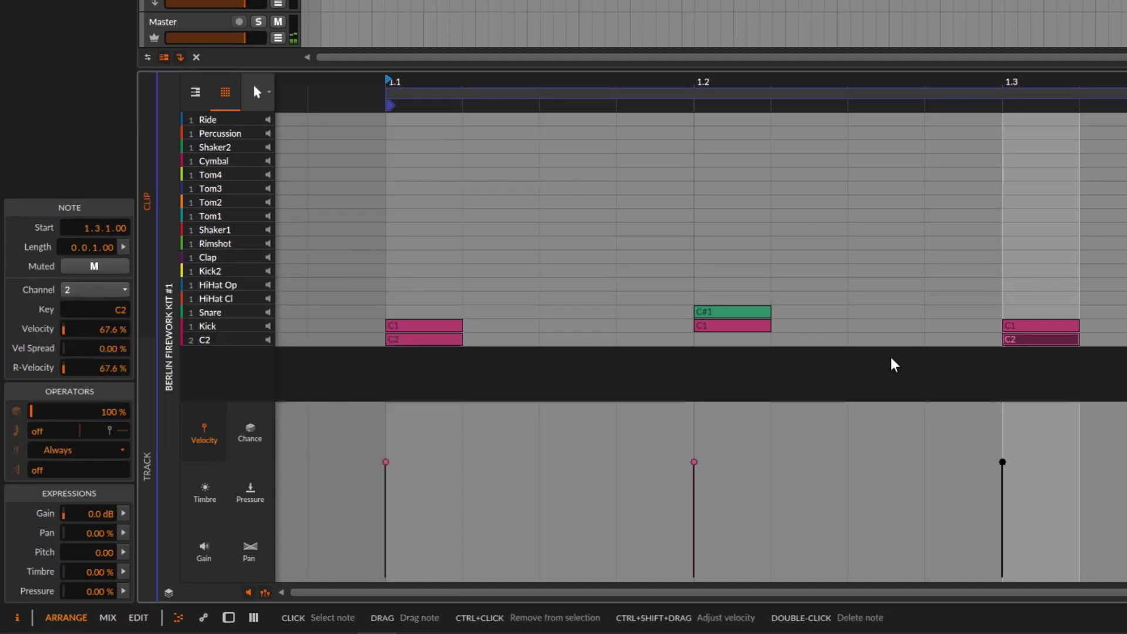
pyautogui.click(83, 452)
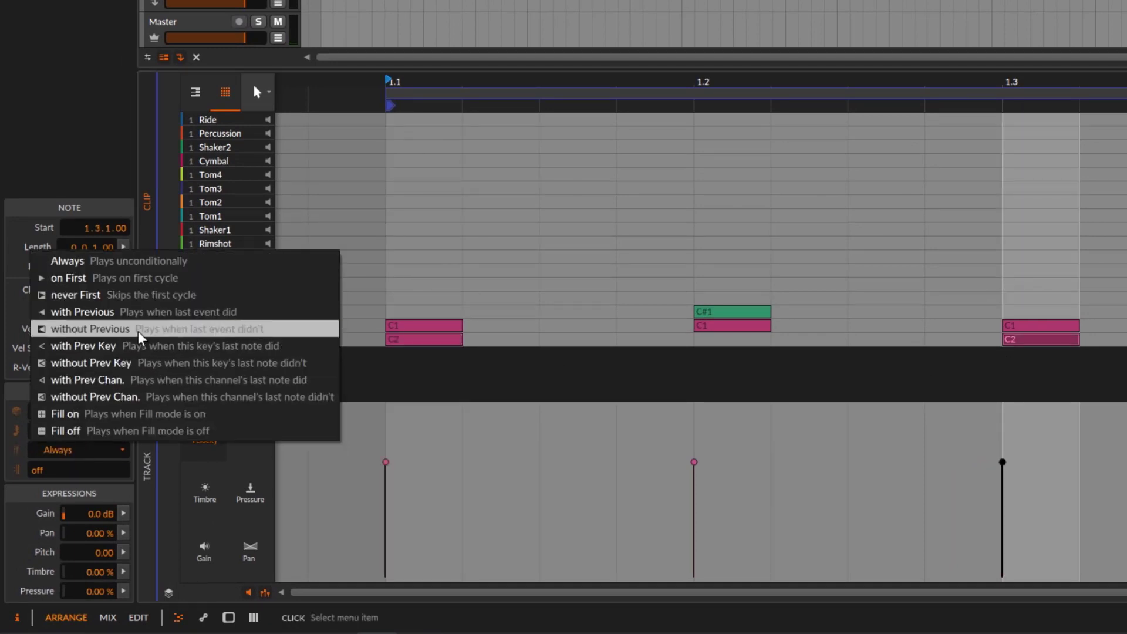
pyautogui.click(141, 380)
pyautogui.click(111, 450)
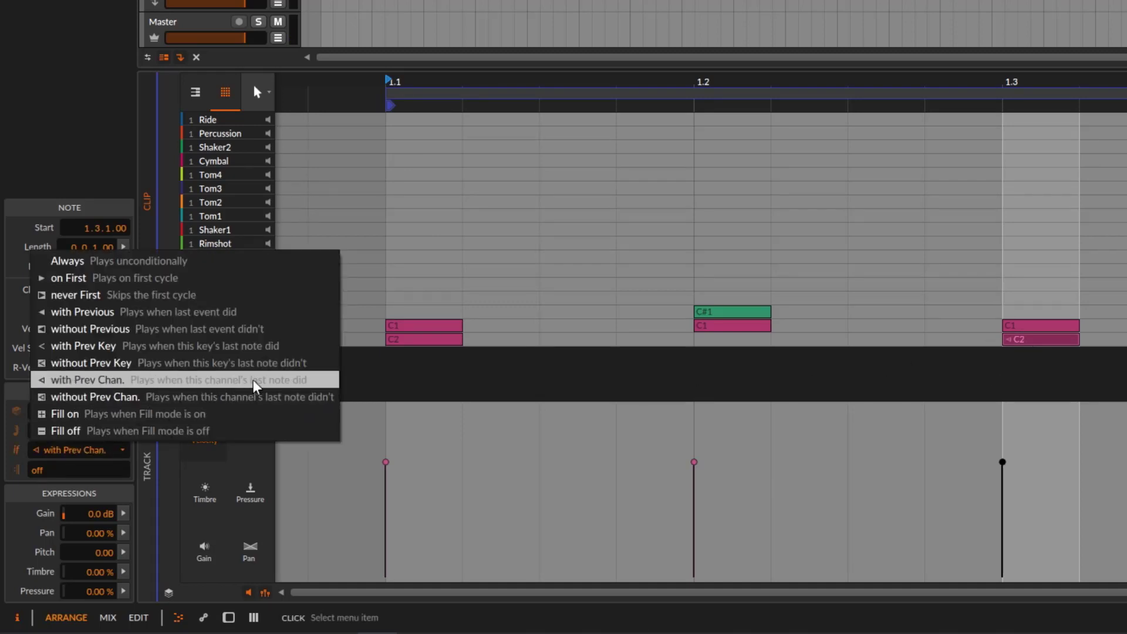
pyautogui.click(470, 357)
# Step: Compare the conditions of the two C2 notes and play back the clip briefly
pyautogui.click(441, 343)
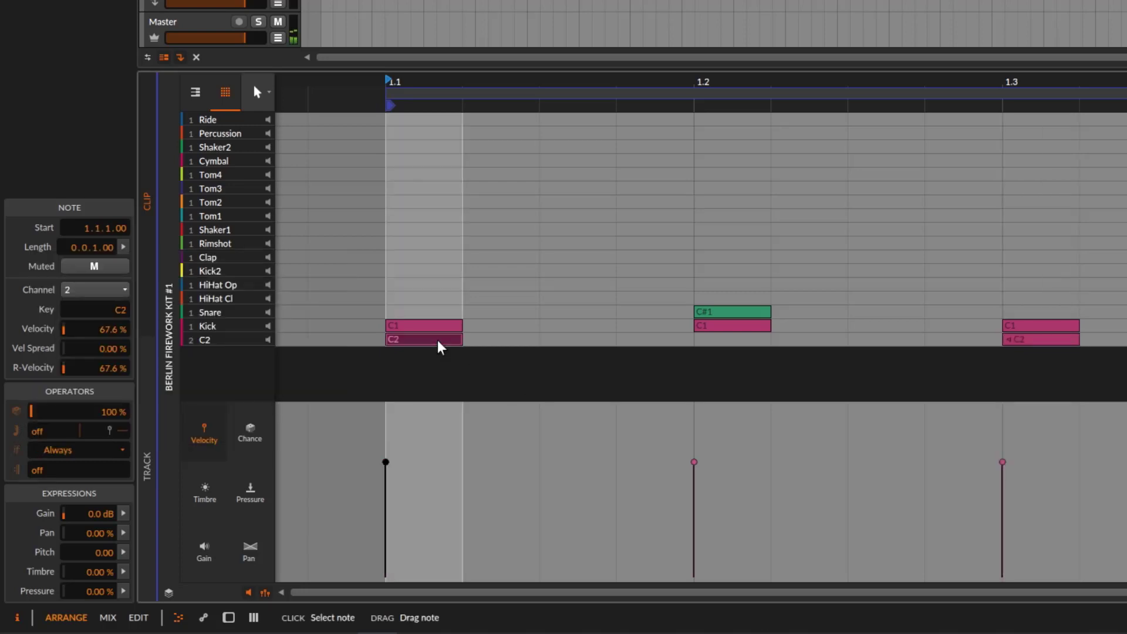
pyautogui.click(1049, 342)
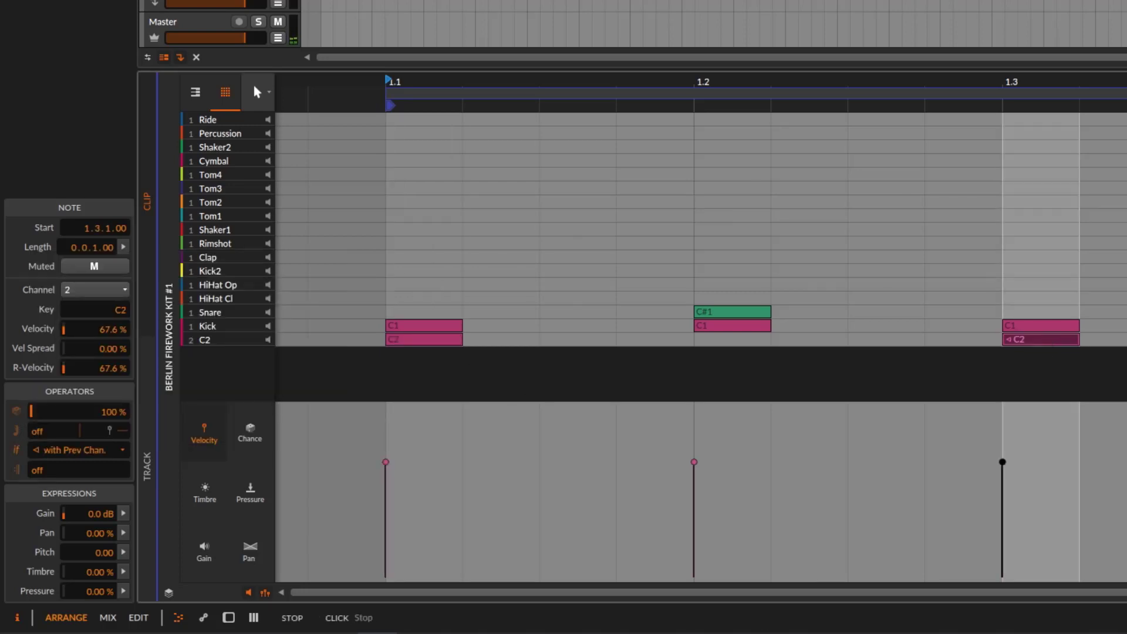
pyautogui.click(92, 30)
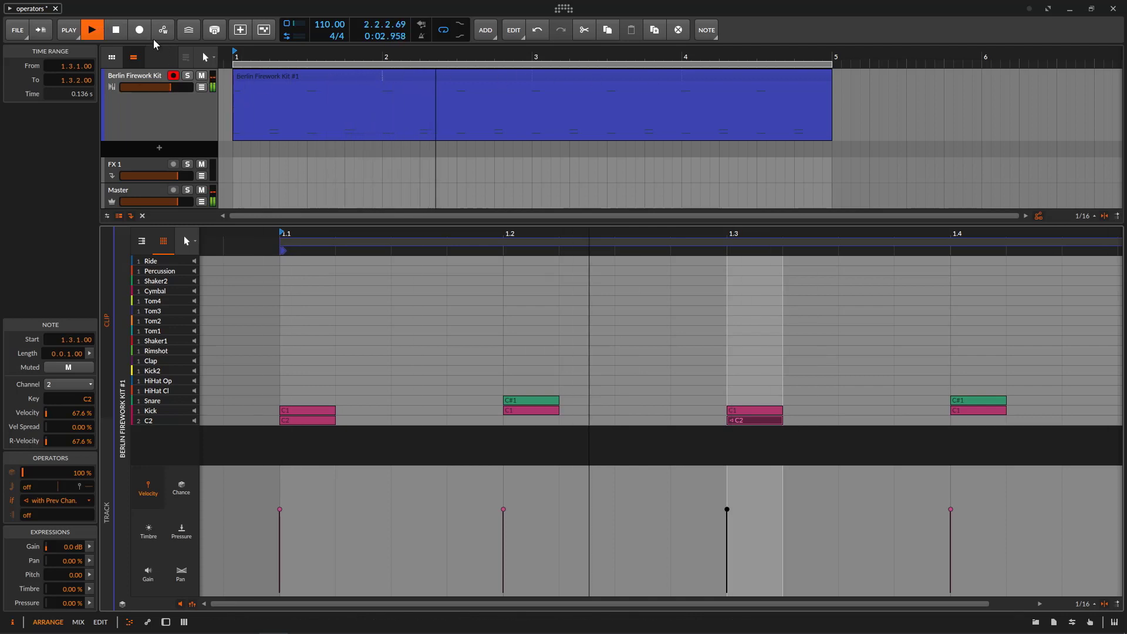
pyautogui.click(116, 29)
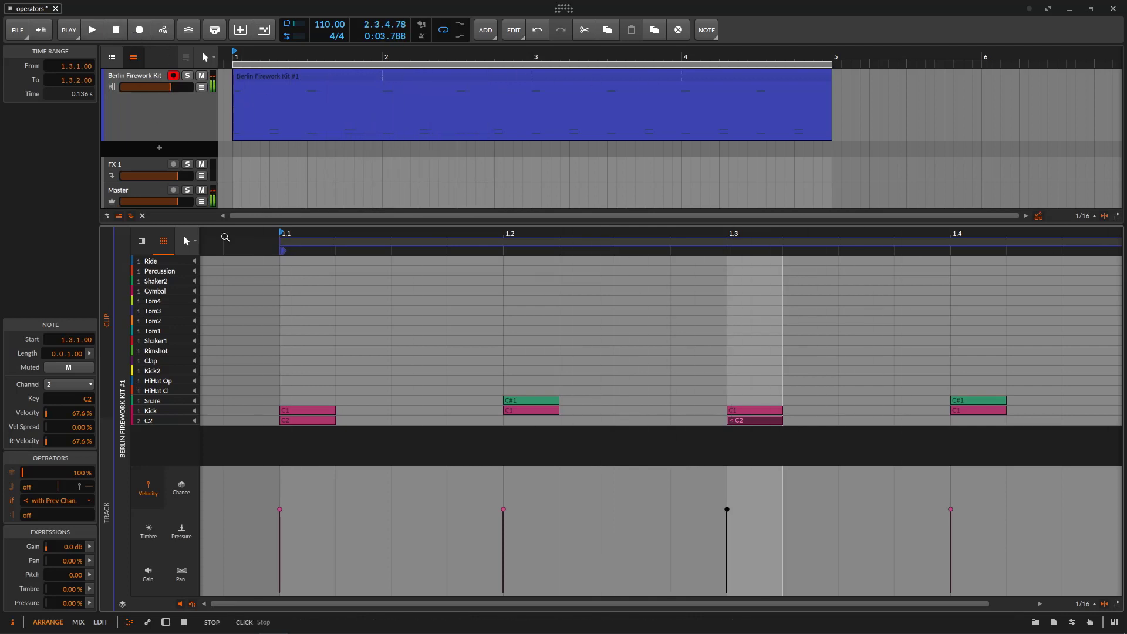
# Step: Give the C2 note at beat 1.1 a recurrence length of 4 with only the first cycle enabled
pyautogui.click(317, 420)
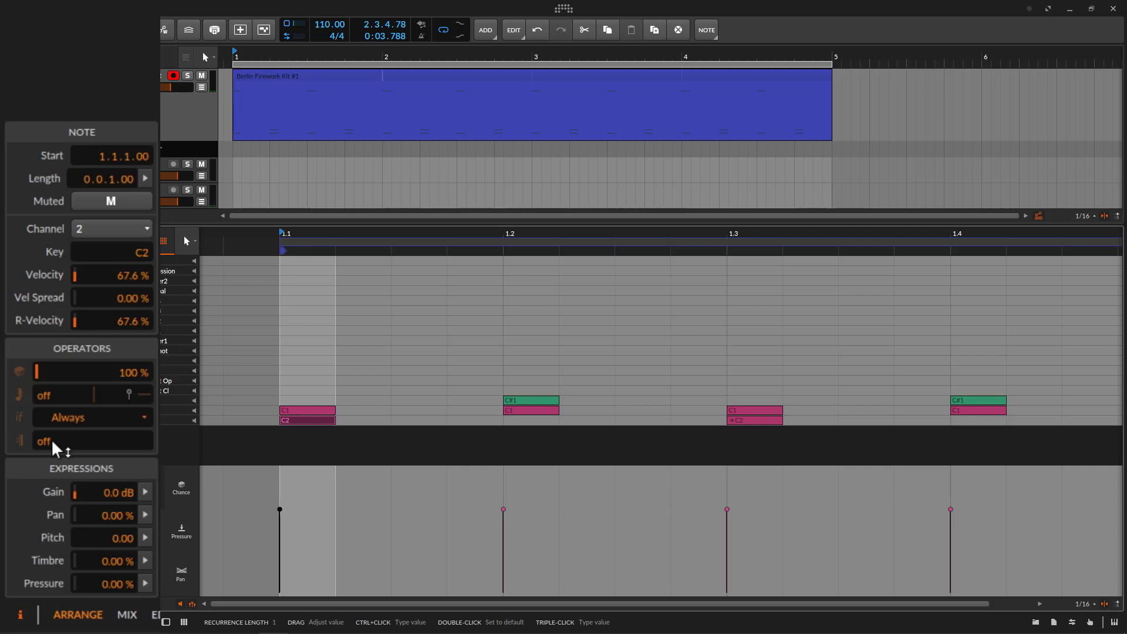
pyautogui.moveTo(50, 442)
pyautogui.mouseDown()
pyautogui.moveTo(51, 411)
pyautogui.moveTo(47, 461)
pyautogui.mouseUp()
pyautogui.click(109, 442)
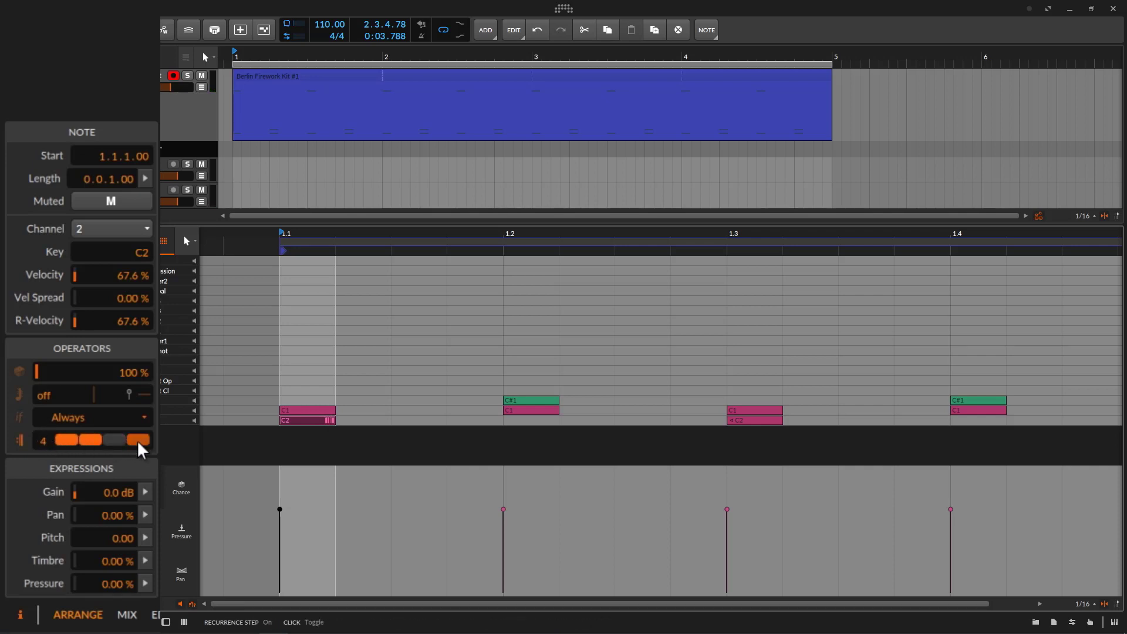
pyautogui.click(138, 443)
pyautogui.click(94, 442)
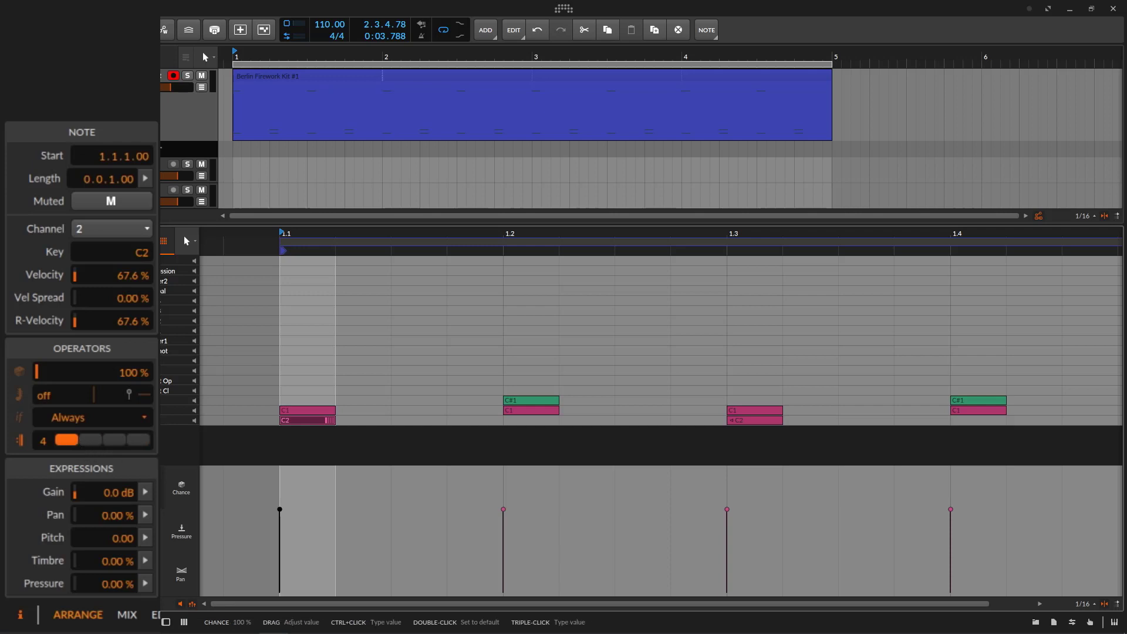
# Step: Play back the clip to hear the recurrence combined with the previous-channel condition, and stop playback
pyautogui.press('space')
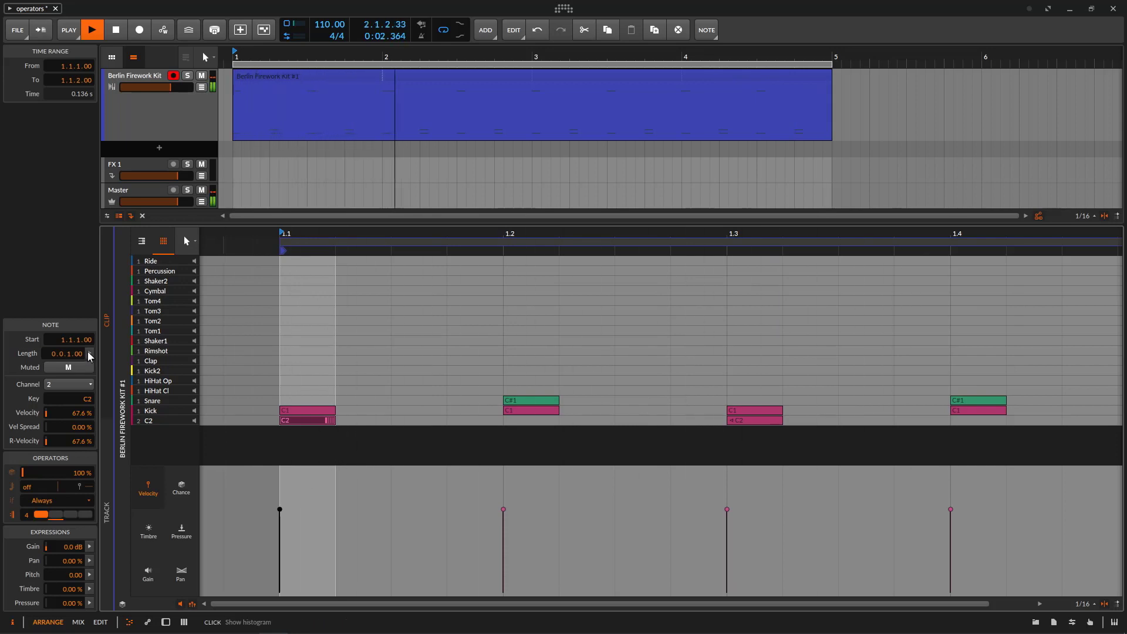
pyautogui.moveTo(356, 471); pyautogui.dragTo(361, 470)
pyautogui.press('space')
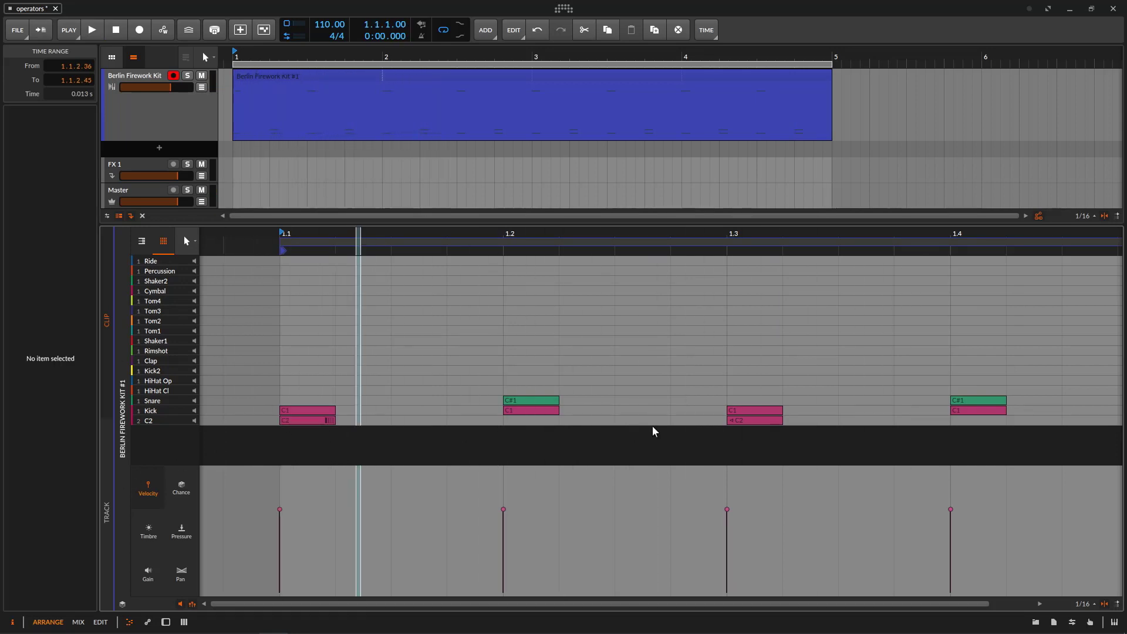
# Step: Change the condition of the C2 note at beat 1.3 to without Prev Chan
pyautogui.click(758, 420)
pyautogui.click(57, 501)
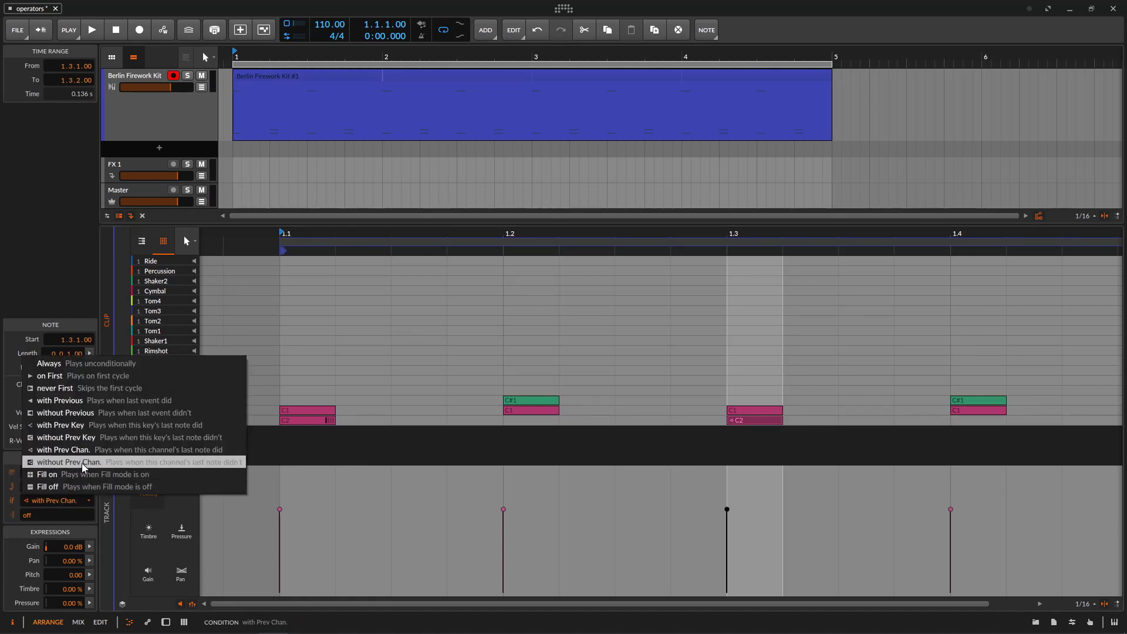
pyautogui.click(119, 463)
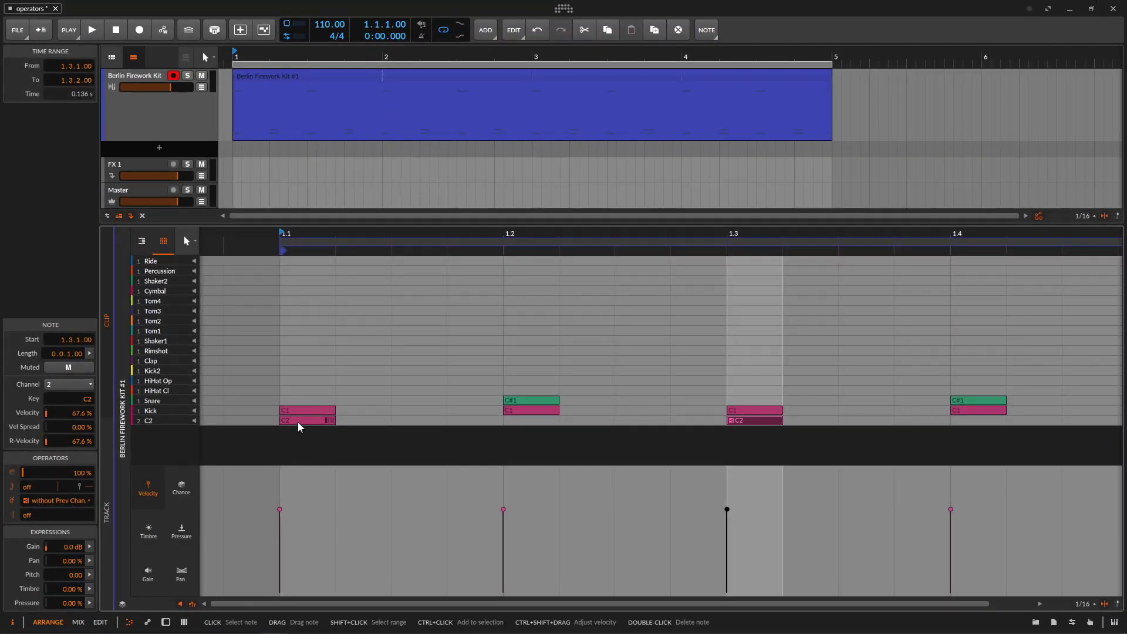
# Step: Enable only the fourth of the four recurrence cycles for the C2 note at beat 1.1, and play back the clip
pyautogui.click(297, 421)
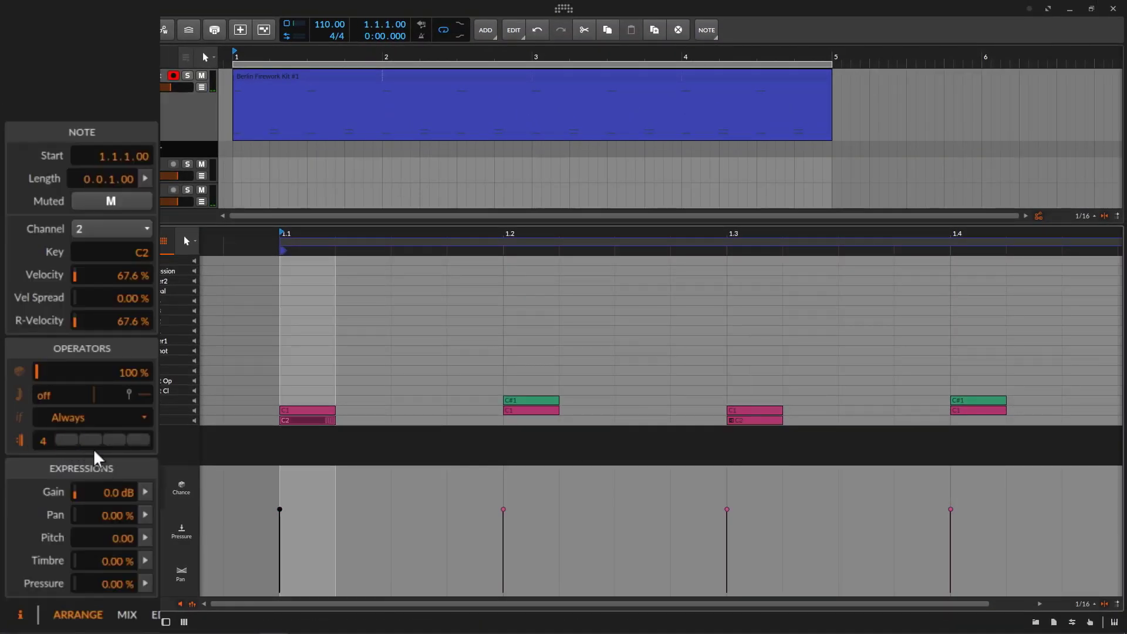
pyautogui.click(141, 444)
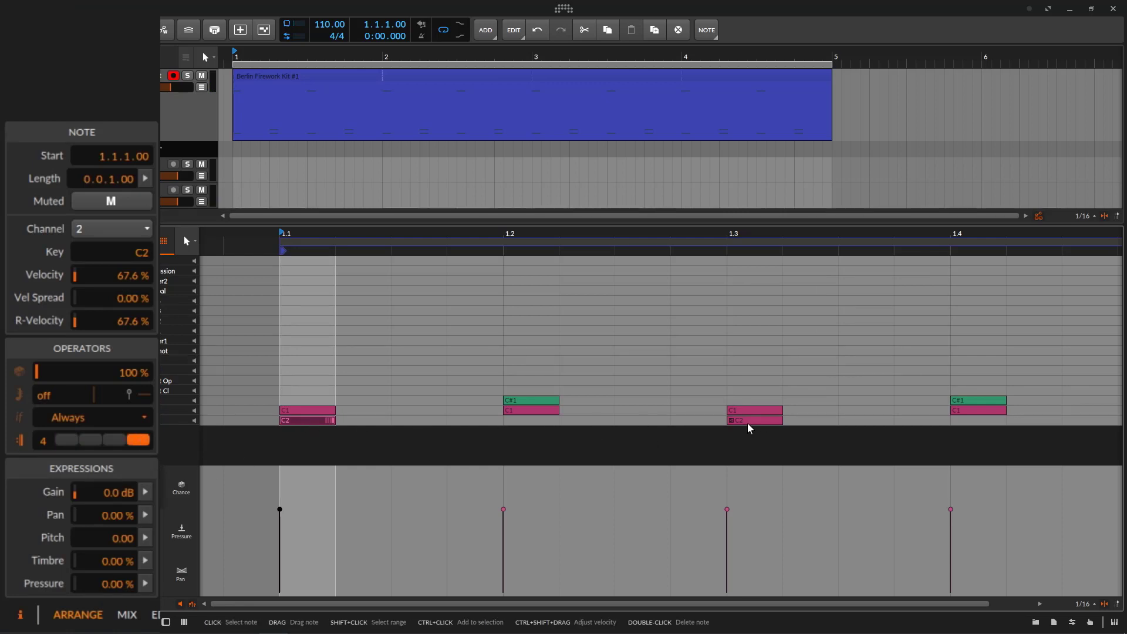
pyautogui.press('space')
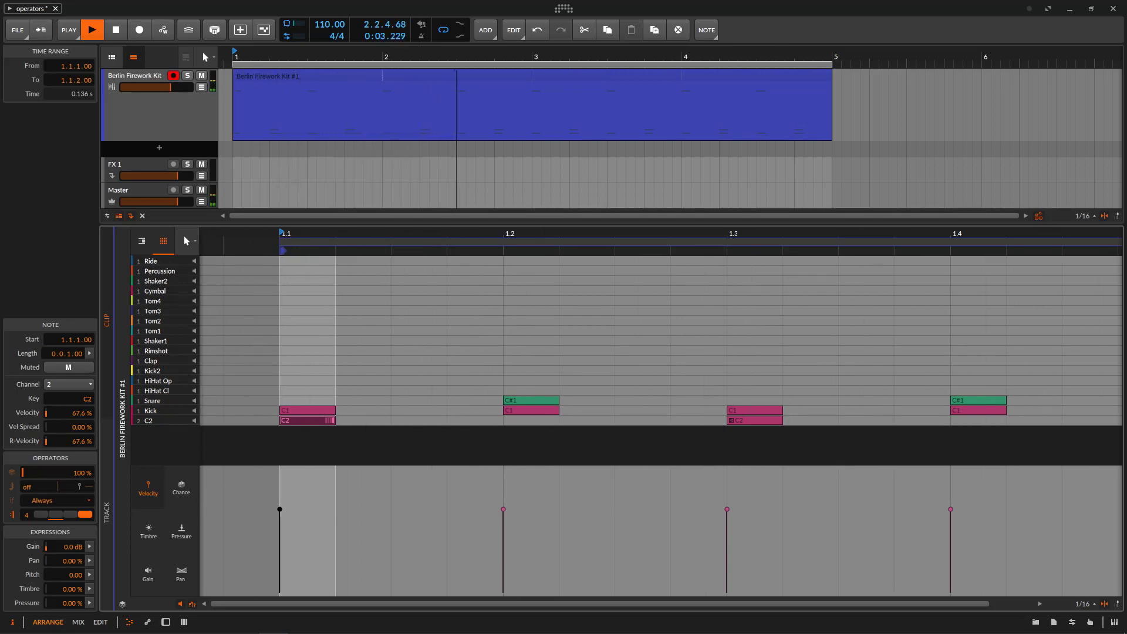
# Step: Replace the two C2 notes with one cymbal note at beat 1.2 and open its condition options to view the fill modes
pyautogui.press('Delete')
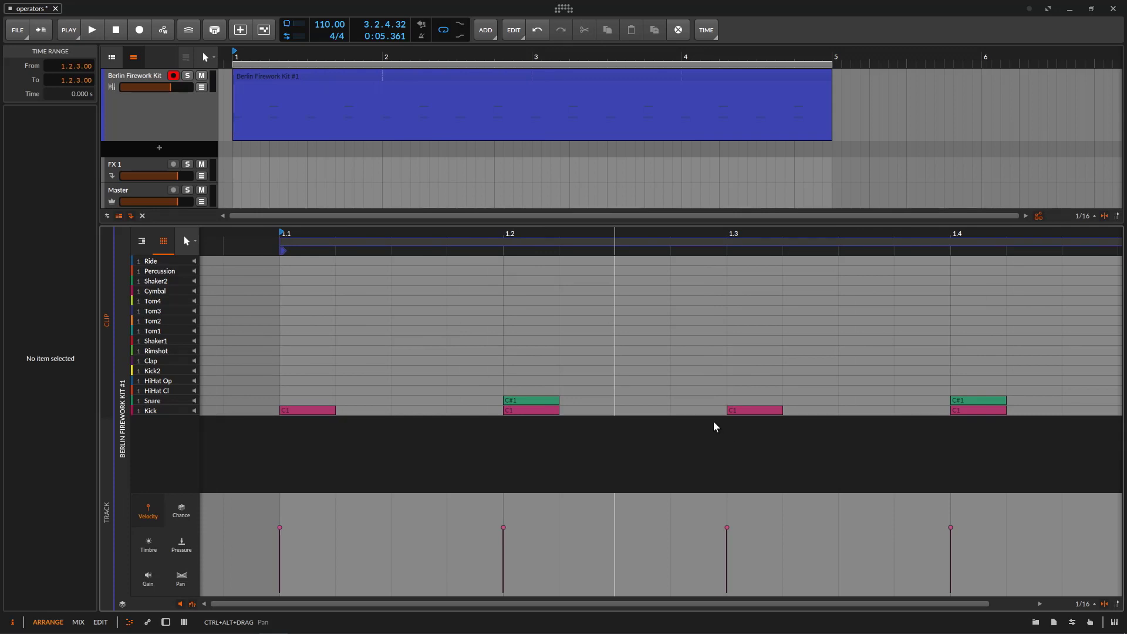
pyautogui.doubleClick(531, 291)
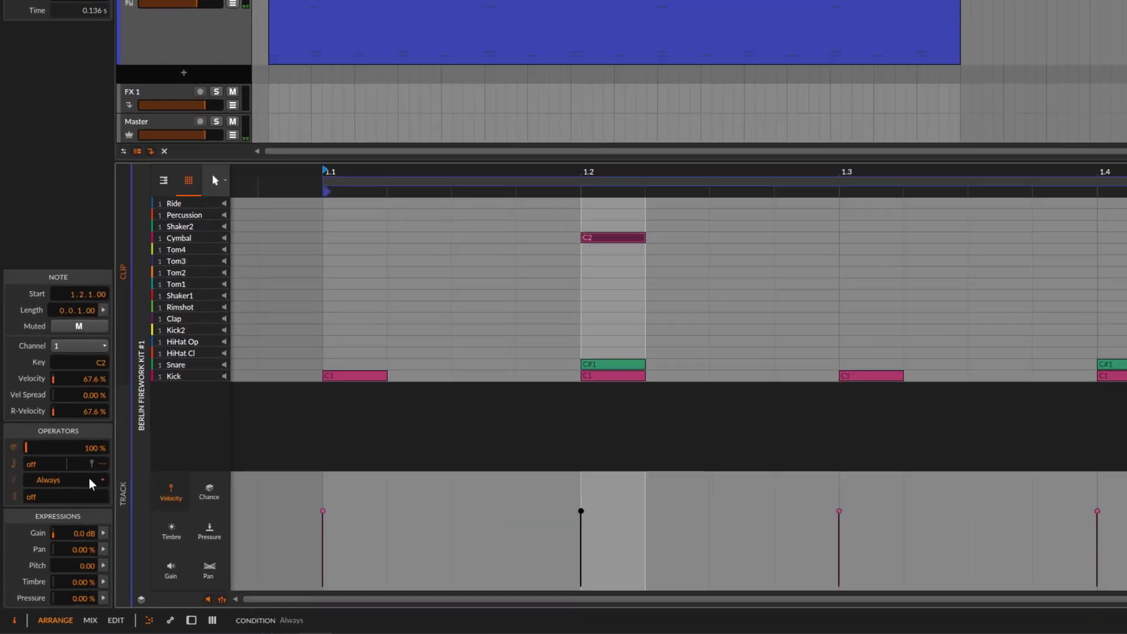
pyautogui.click(35, 500)
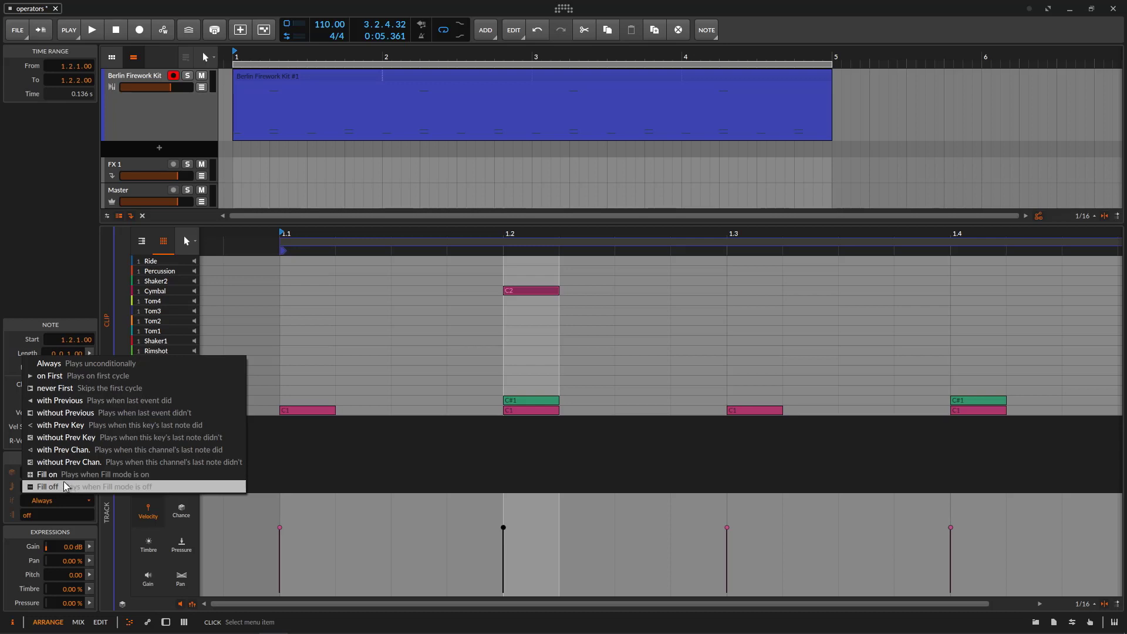
# Step: Delete the cymbal note at beat 1.2 and add new cymbal notes at beats 1.2 and 1.4
pyautogui.click(603, 267)
pyautogui.moveTo(524, 270); pyautogui.dragTo(571, 337)
pyautogui.press('Delete')
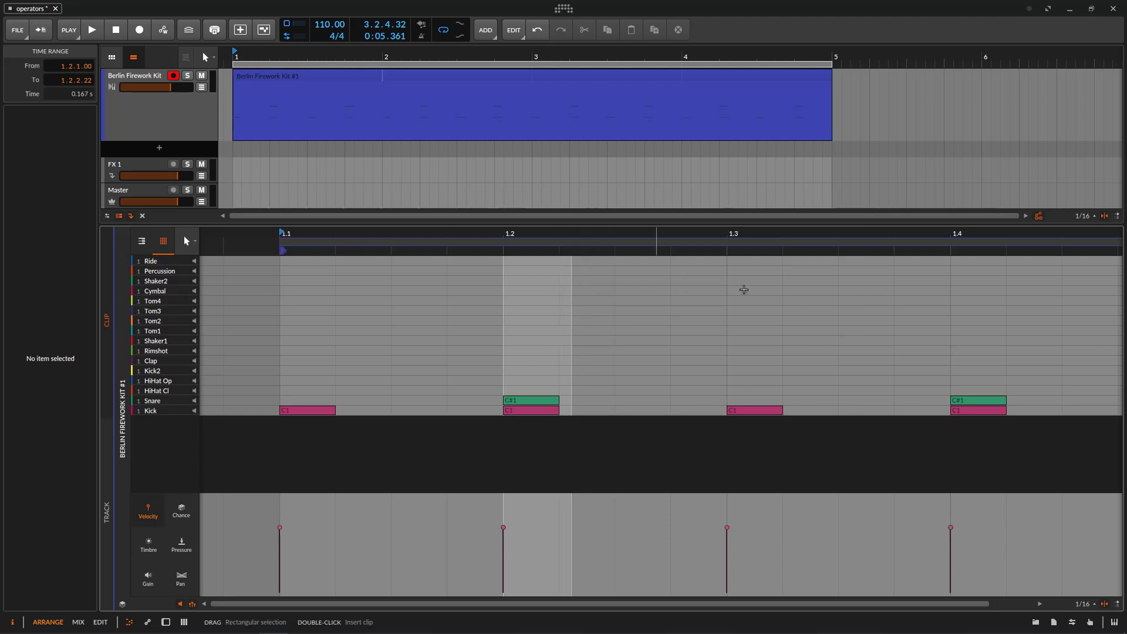
pyautogui.doubleClick(528, 291)
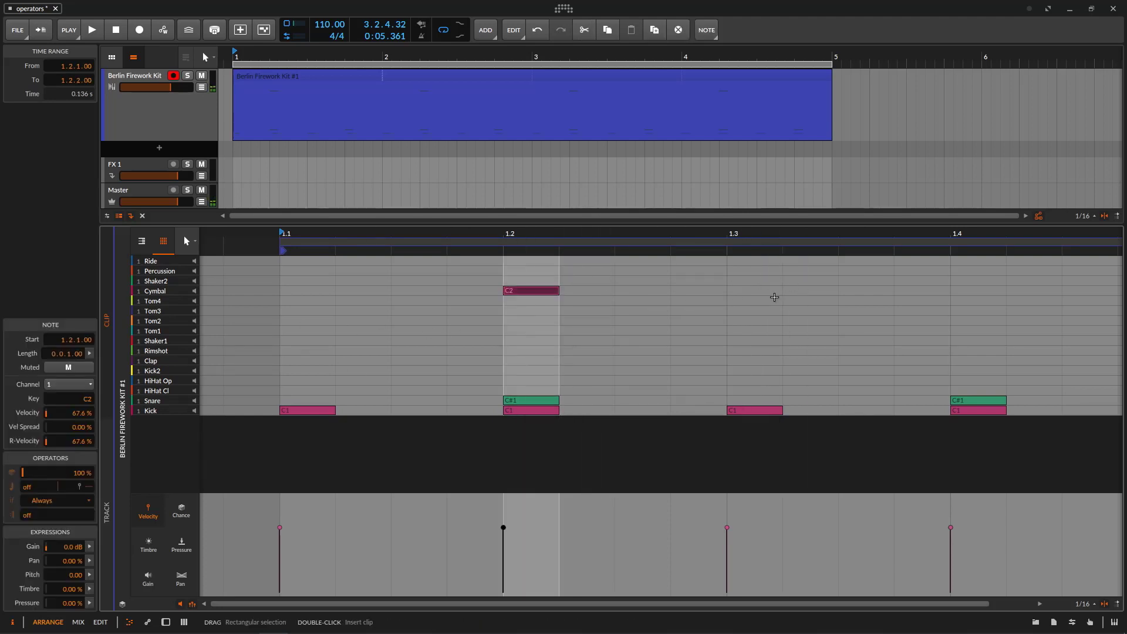
pyautogui.doubleClick(960, 290)
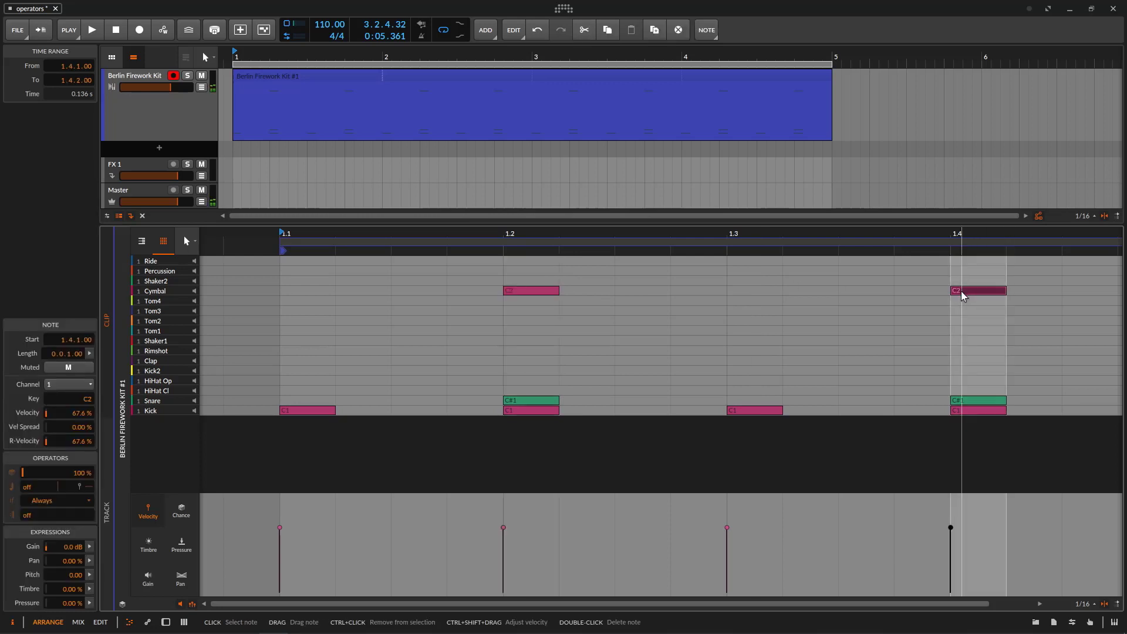
# Step: Play back the clip from the start to hear the new cymbal notes, and stop playback
pyautogui.click(517, 280)
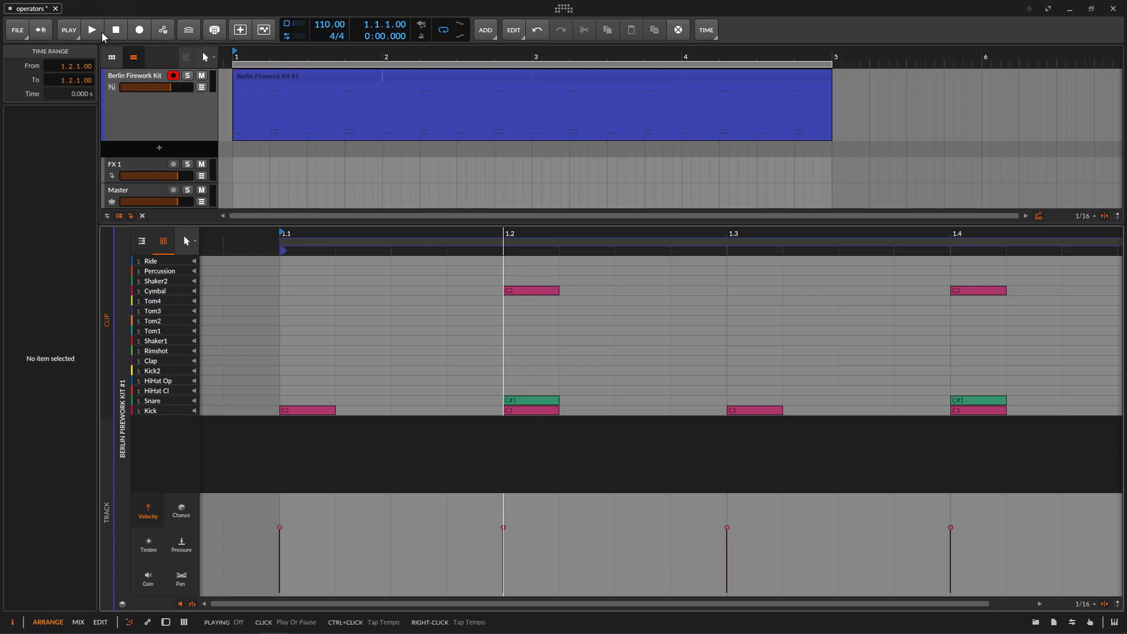
pyautogui.press('space')
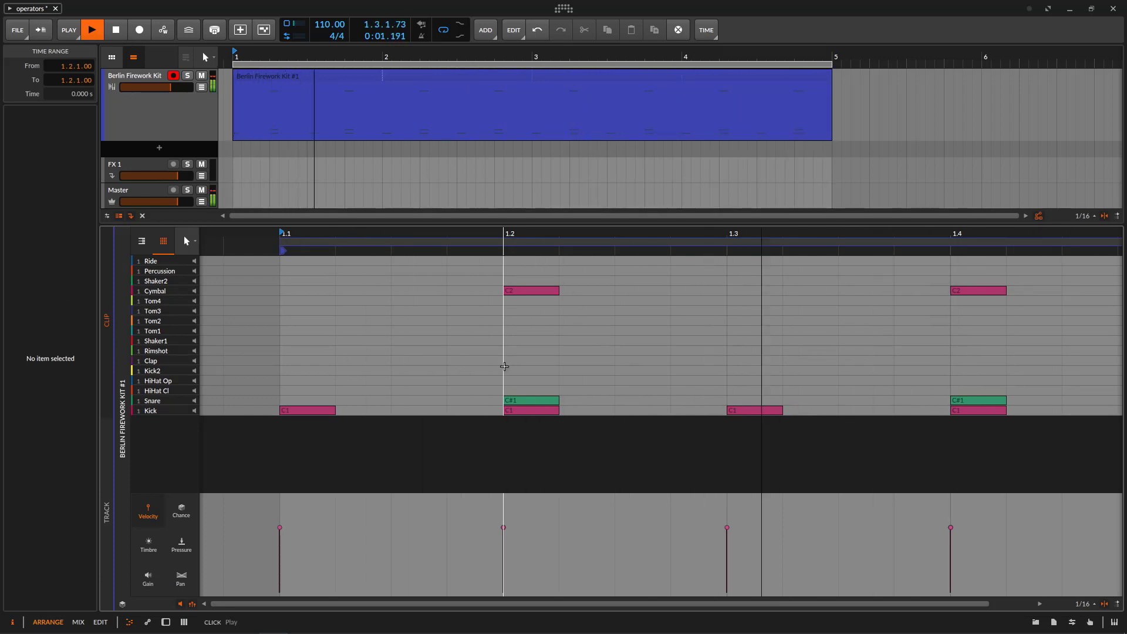
pyautogui.click(545, 347)
pyautogui.press('space')
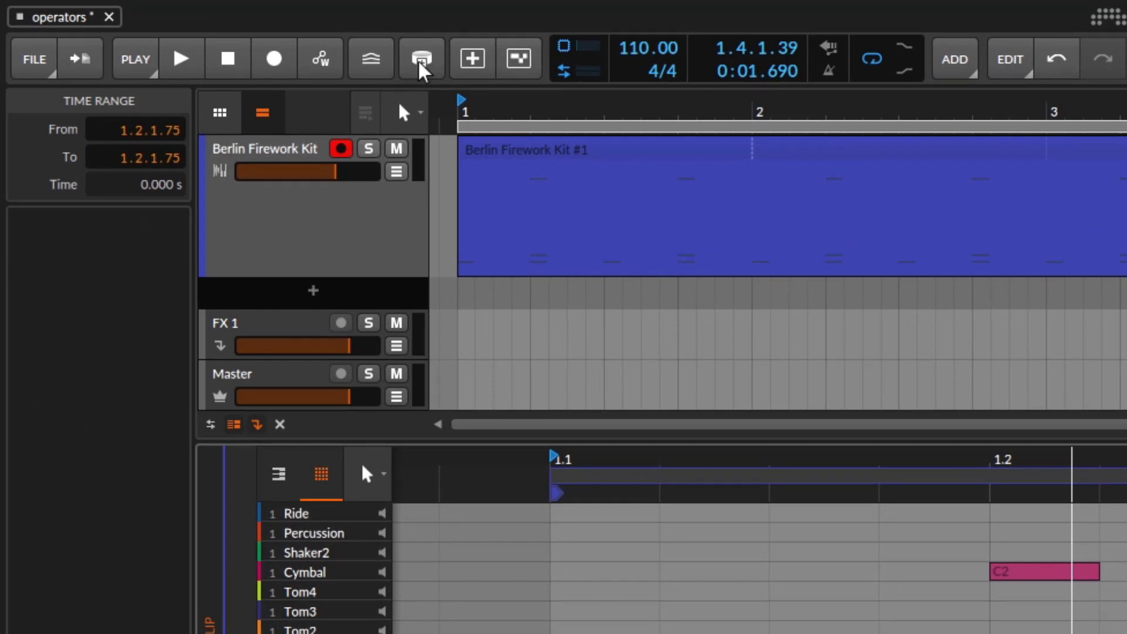
# Step: Unpin the Fill (used by Operators) control from the transport bar and pin it again
pyautogui.click(147, 61)
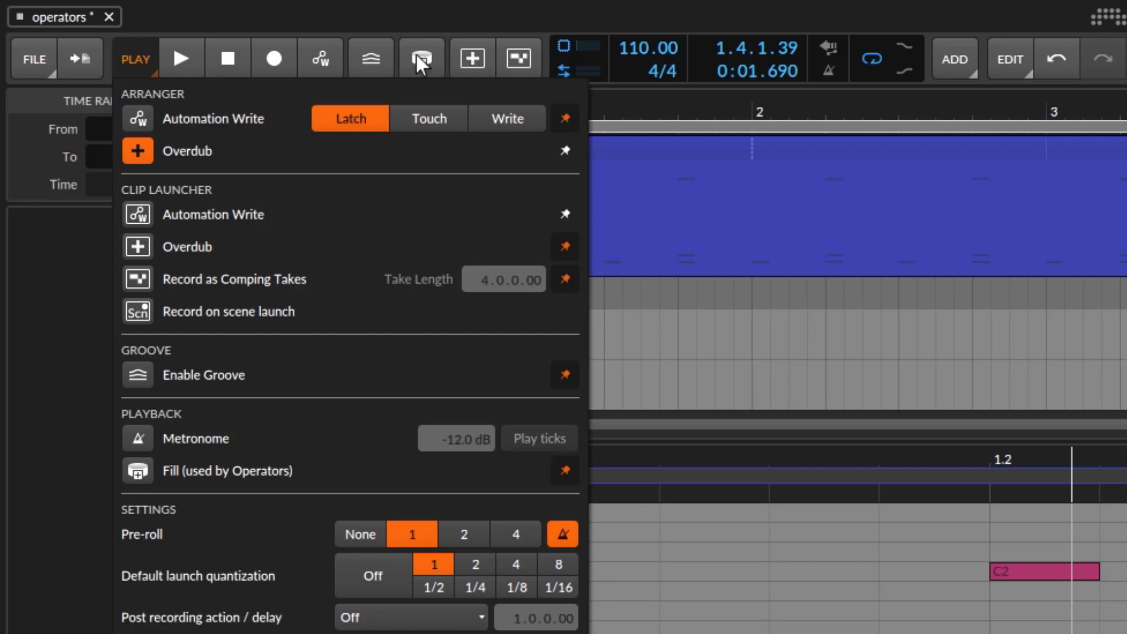
pyautogui.click(565, 471)
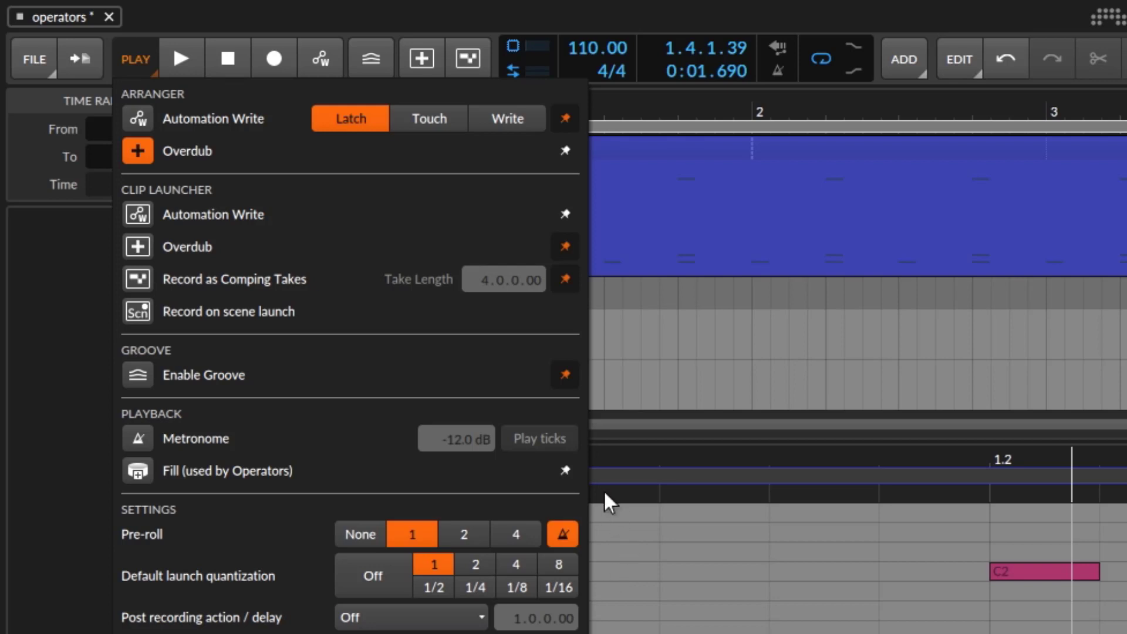
pyautogui.click(565, 470)
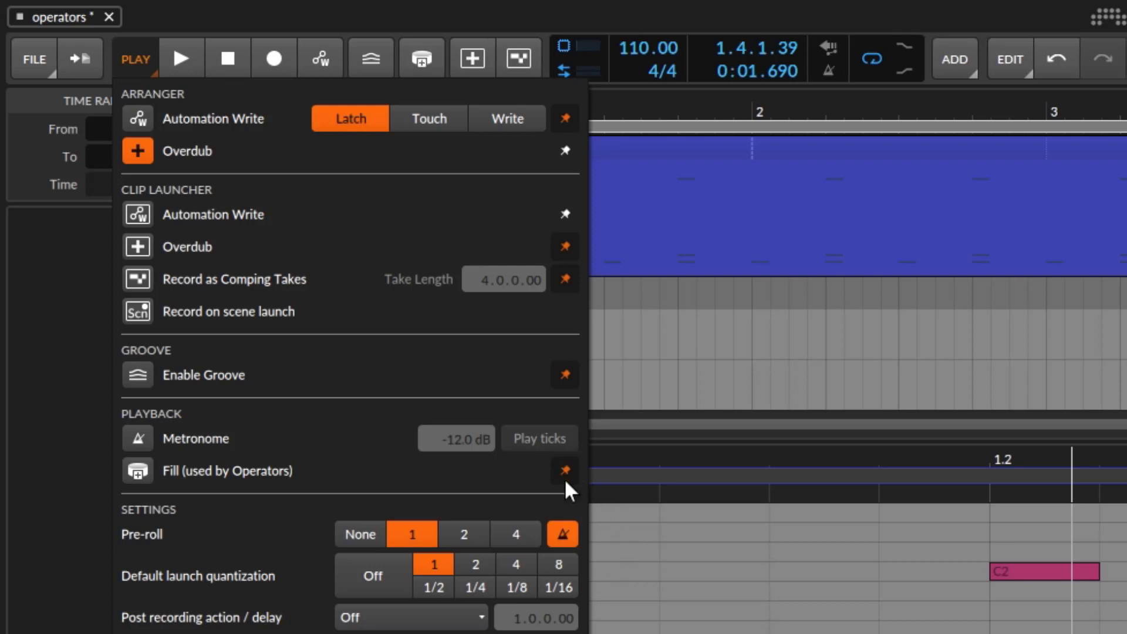
# Step: Toggle Fill mode on and off in the play settings, and again with its pinned transport control
pyautogui.click(138, 471)
pyautogui.click(138, 471)
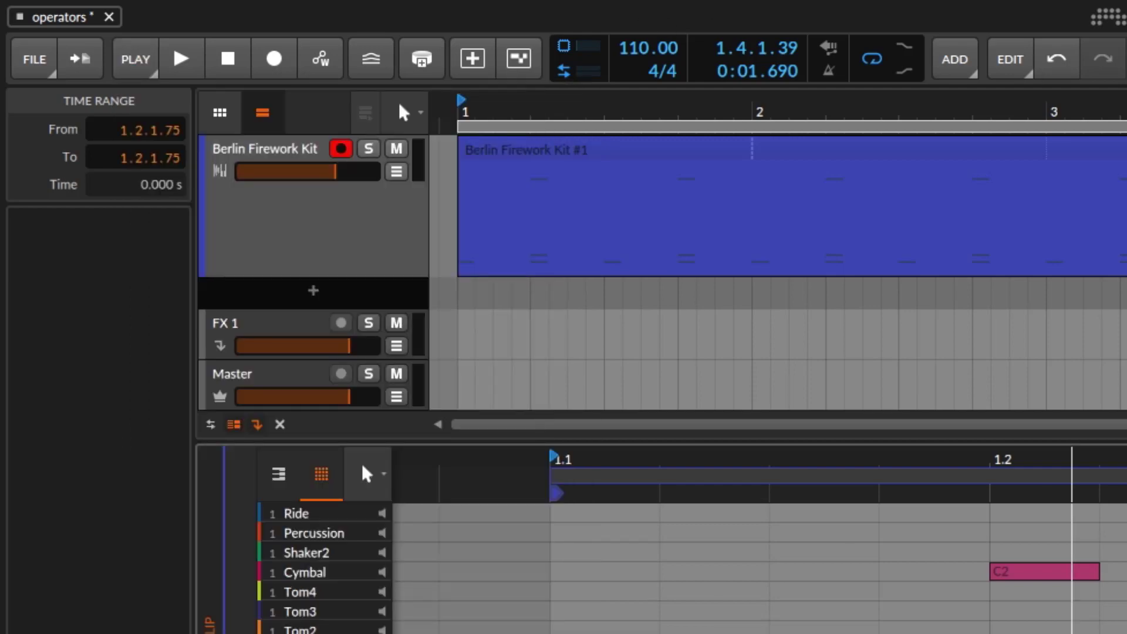
pyautogui.click(423, 66)
pyautogui.click(424, 66)
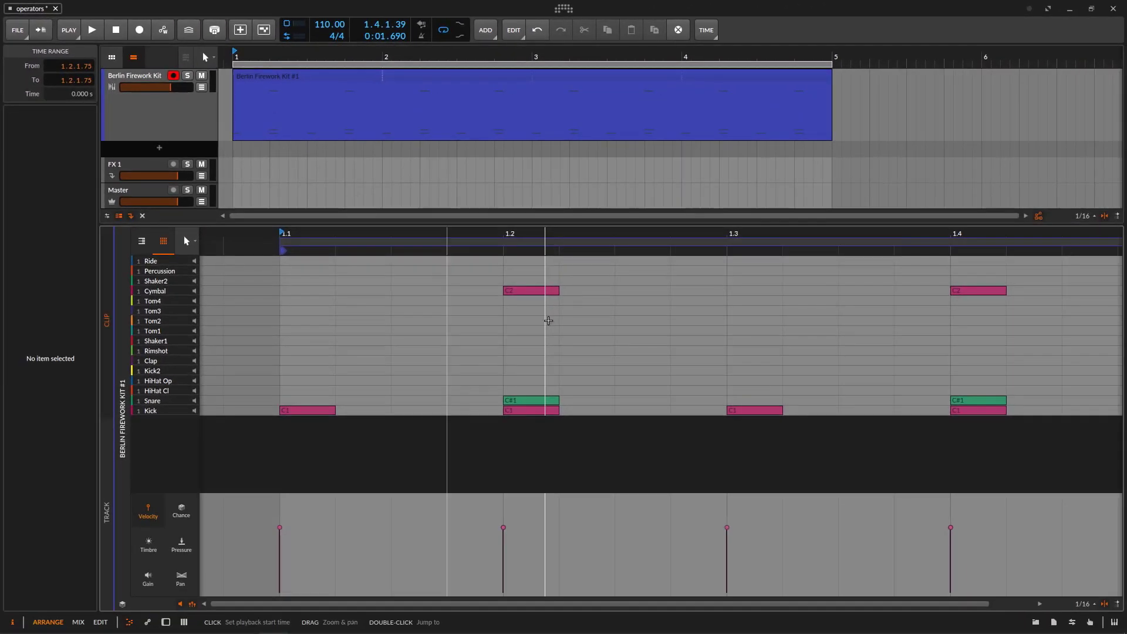
# Step: Select both cymbal notes at beats 1.2 and 1.4 and set their condition operator to Fill on
pyautogui.moveTo(1039, 268); pyautogui.dragTo(432, 322)
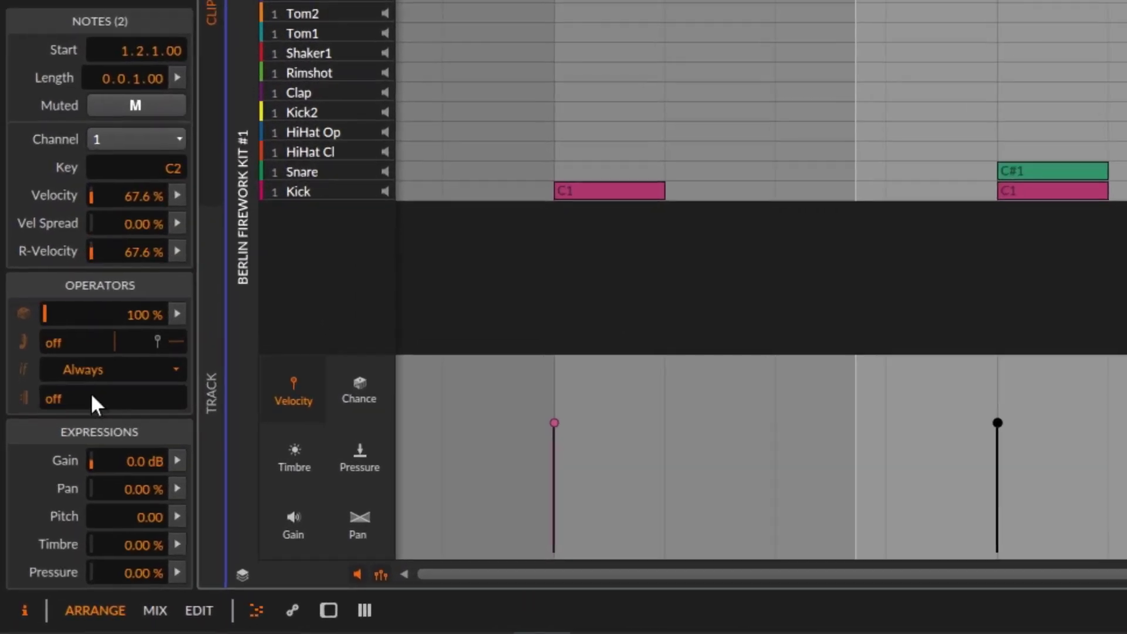
pyautogui.click(80, 375)
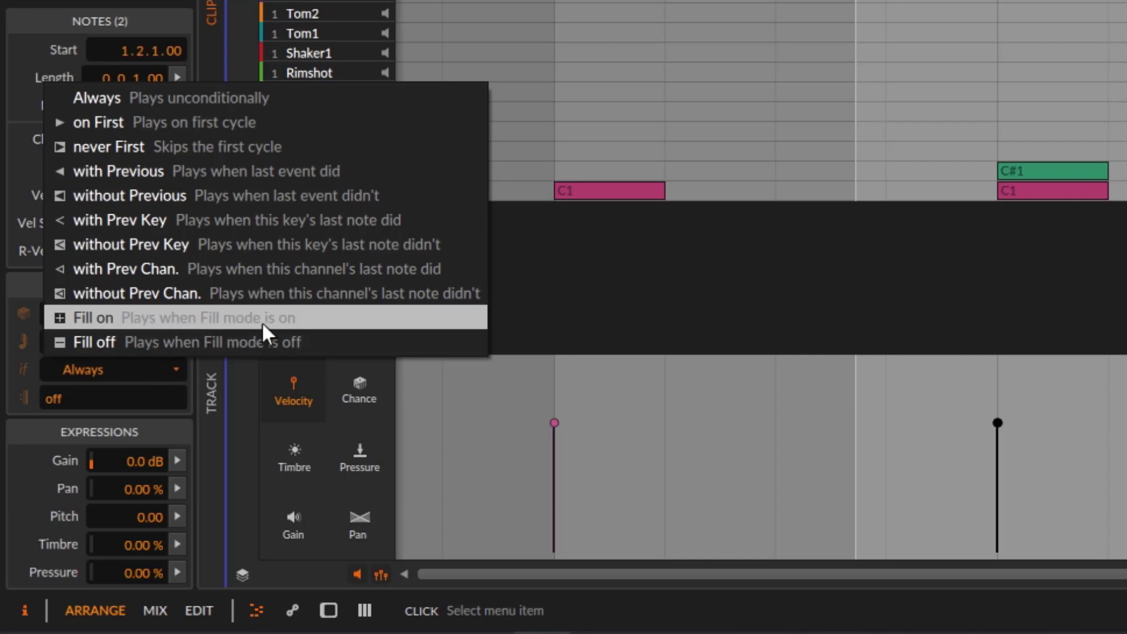
pyautogui.click(290, 317)
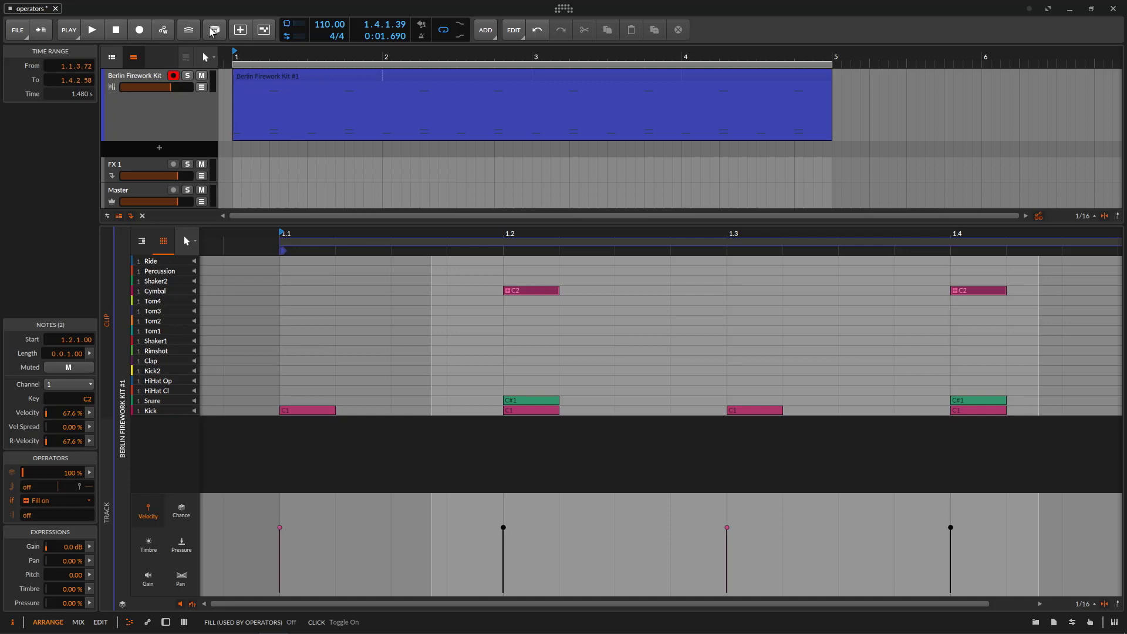
# Step: Play back the drum clip, switch Fill mode on and off again during playback, and stop
pyautogui.click(93, 31)
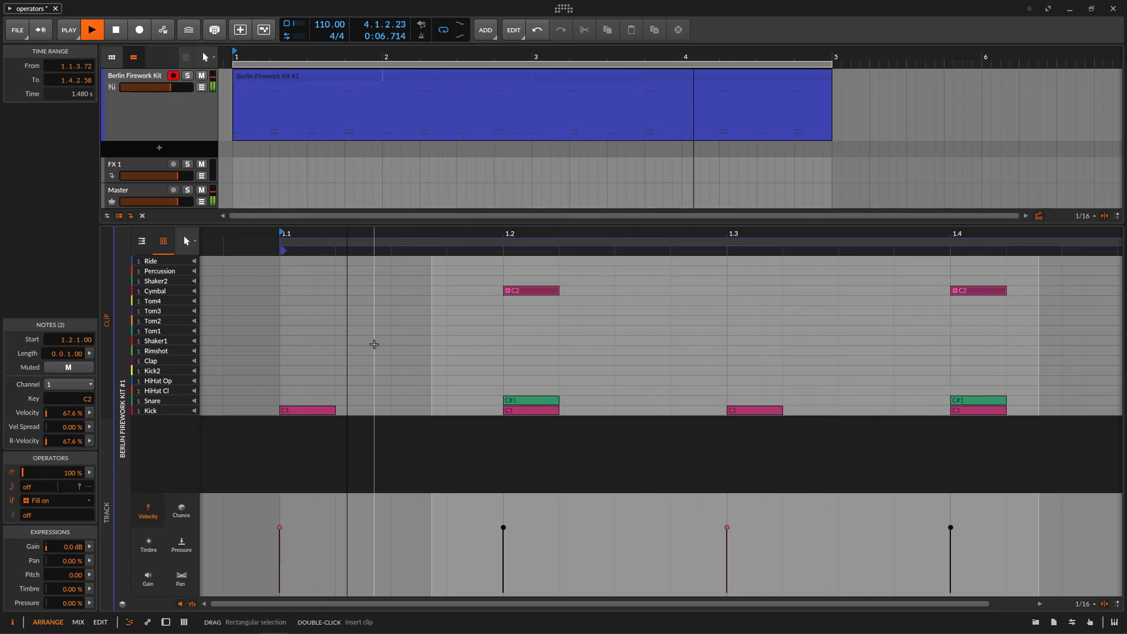
pyautogui.click(215, 30)
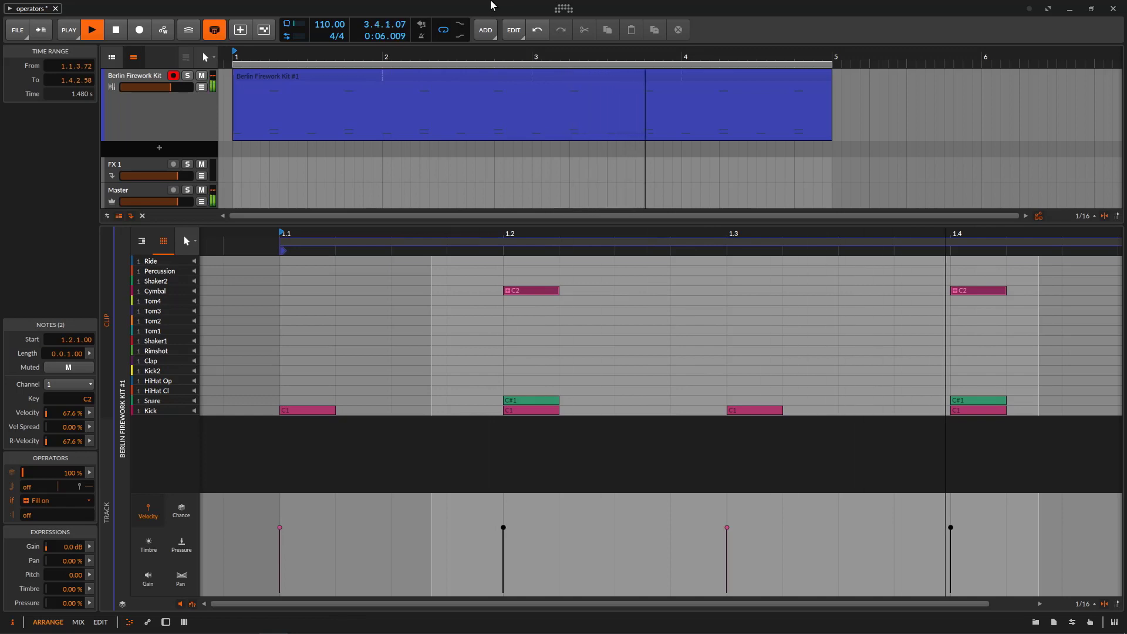
pyautogui.click(213, 30)
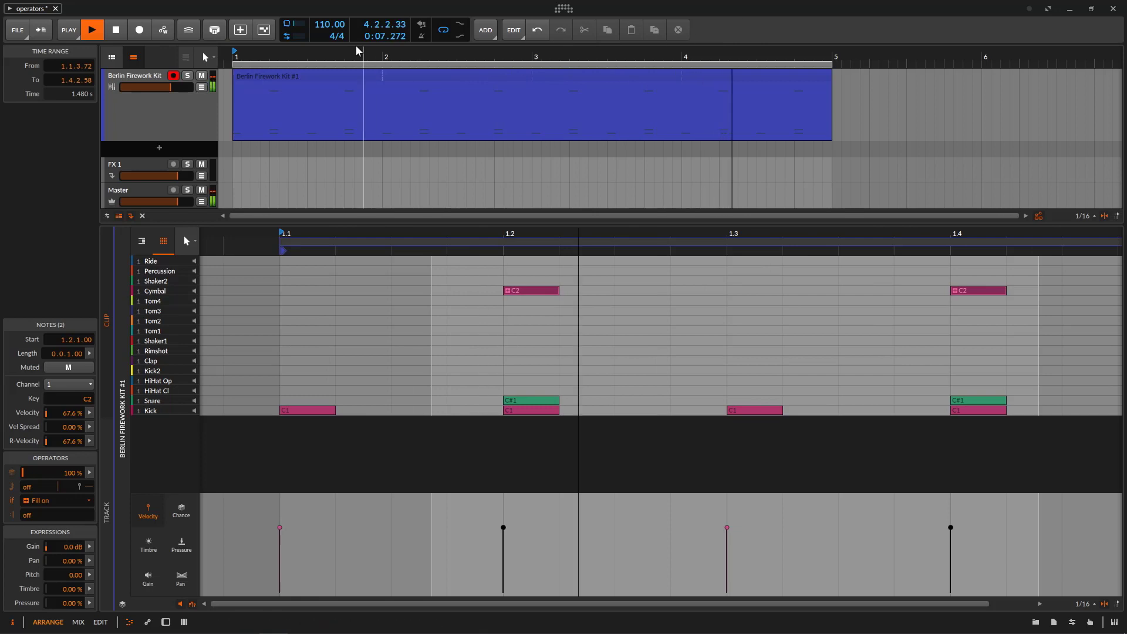
pyautogui.click(115, 33)
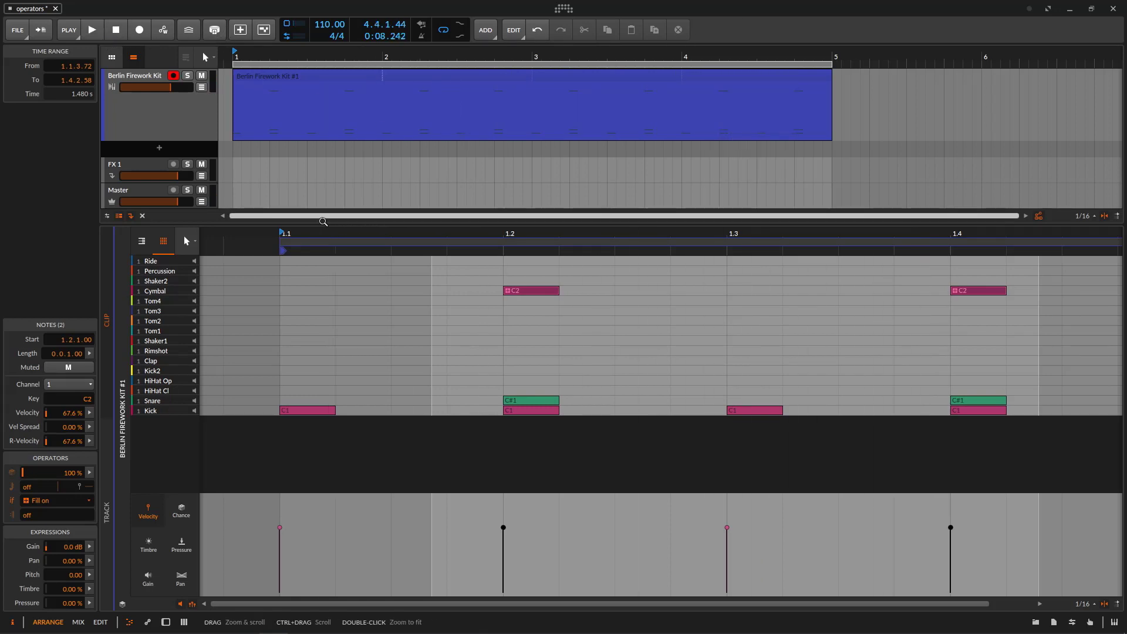
# Step: Enlarge the arranger area and check the automation parameters offered for the Berlin Firework Kit track
pyautogui.moveTo(609, 227); pyautogui.dragTo(599, 290)
pyautogui.click(188, 115)
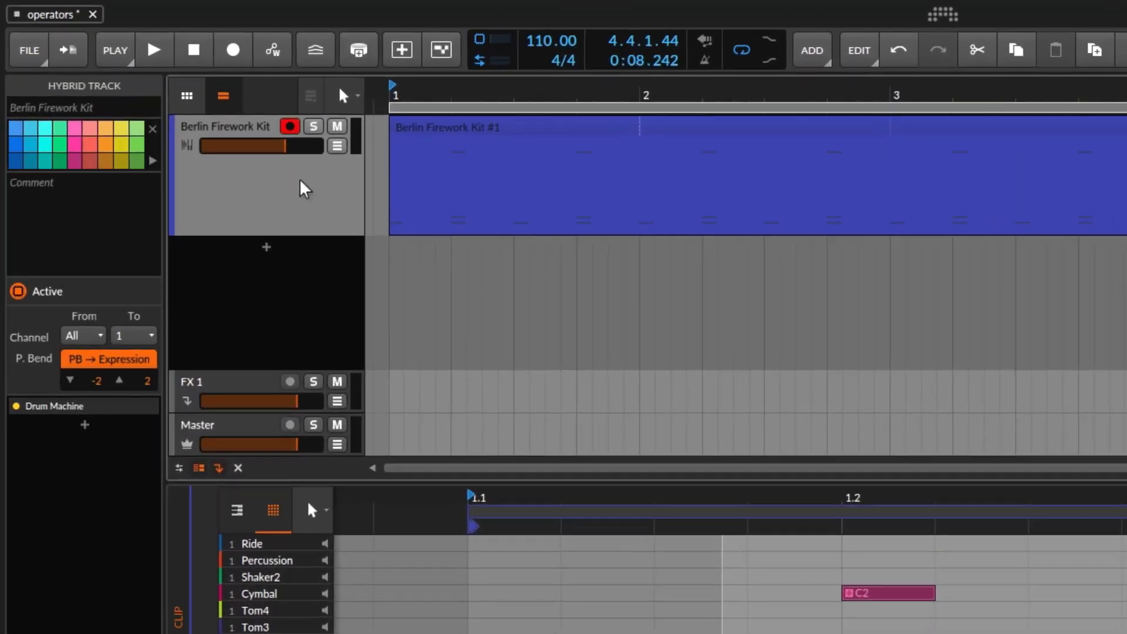
pyautogui.click(375, 164)
pyautogui.click(322, 296)
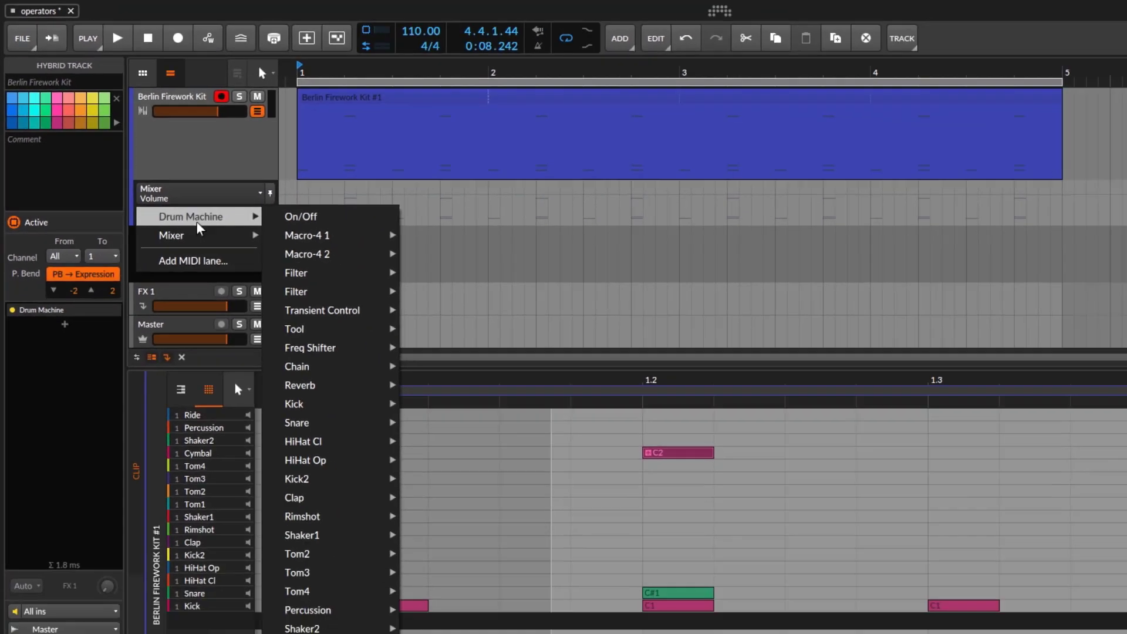
pyautogui.click(249, 226)
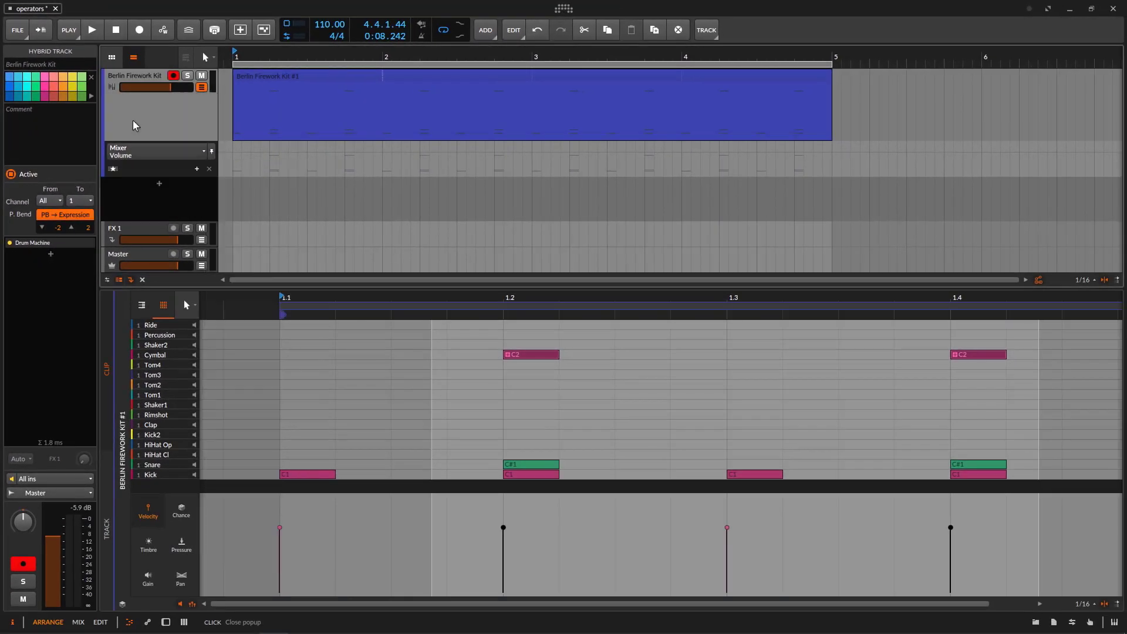
pyautogui.click(201, 86)
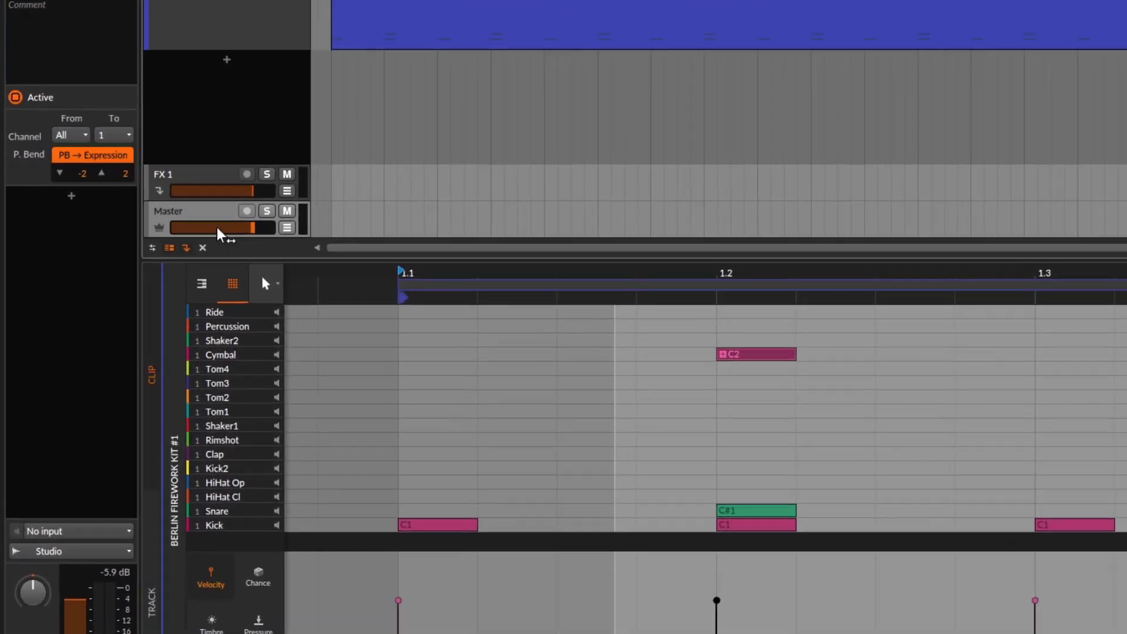
# Step: Show the Master track's automation lane and assign it to the transport's Fill parameter
pyautogui.click(286, 227)
pyautogui.click(221, 203)
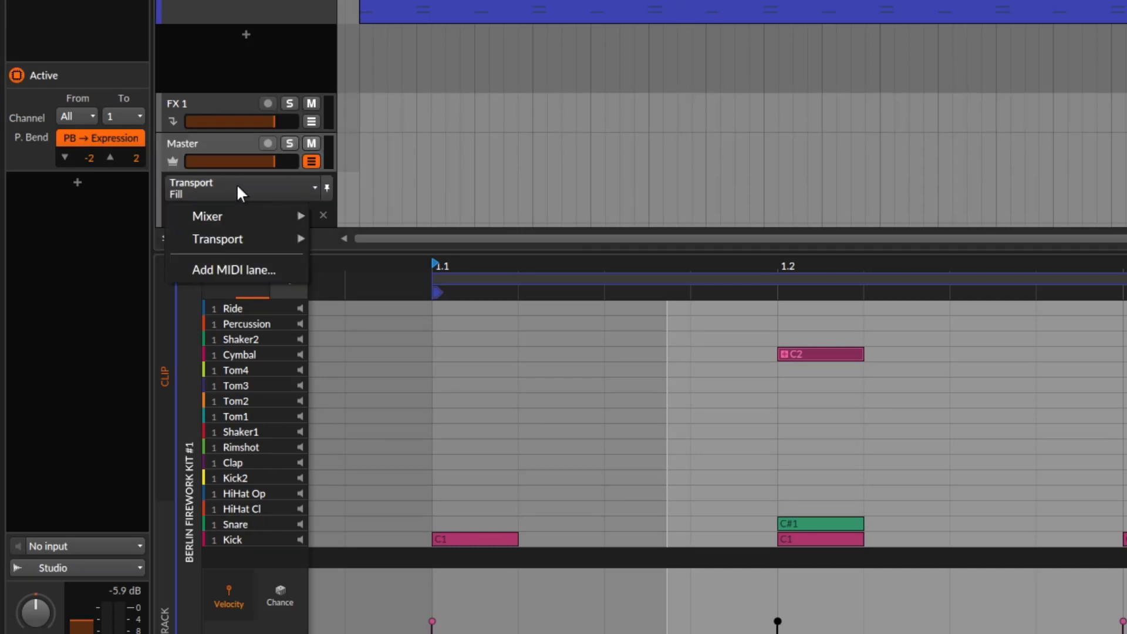
pyautogui.moveTo(237, 243)
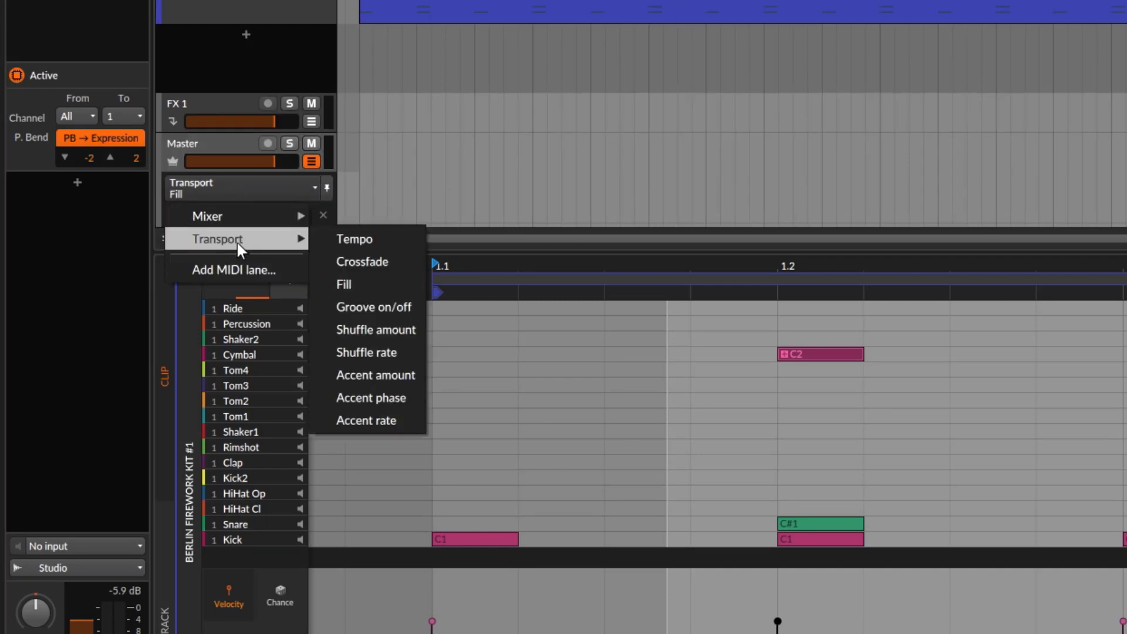
pyautogui.click(347, 286)
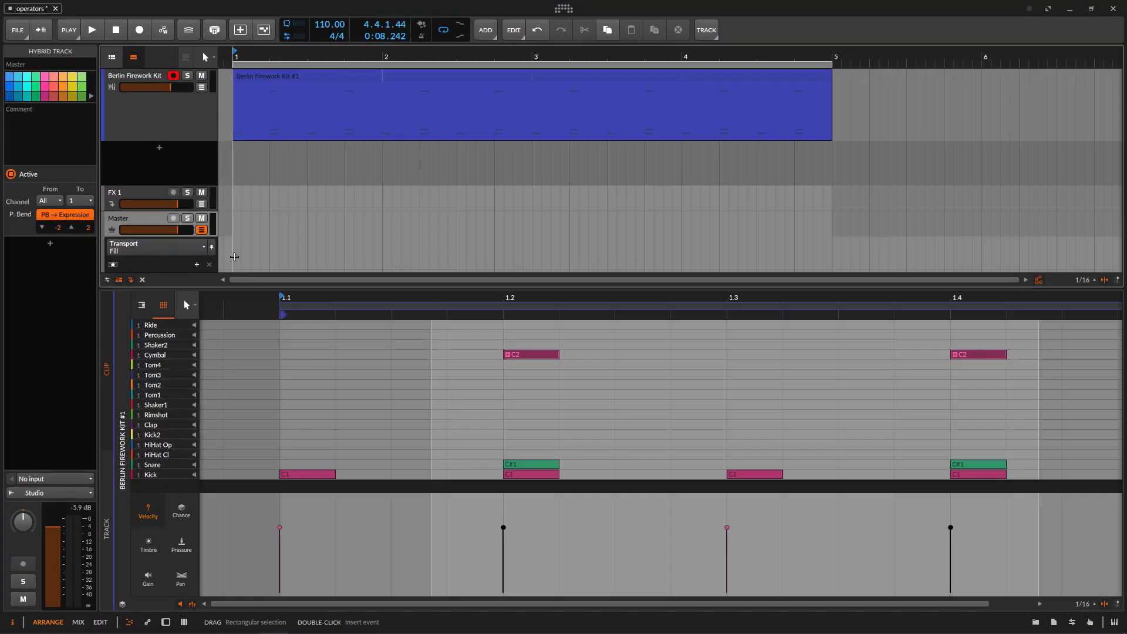
# Step: Draw Fill automation that starts off, switches on at bar 3 and off at bar 4, and play it back
pyautogui.click(235, 257)
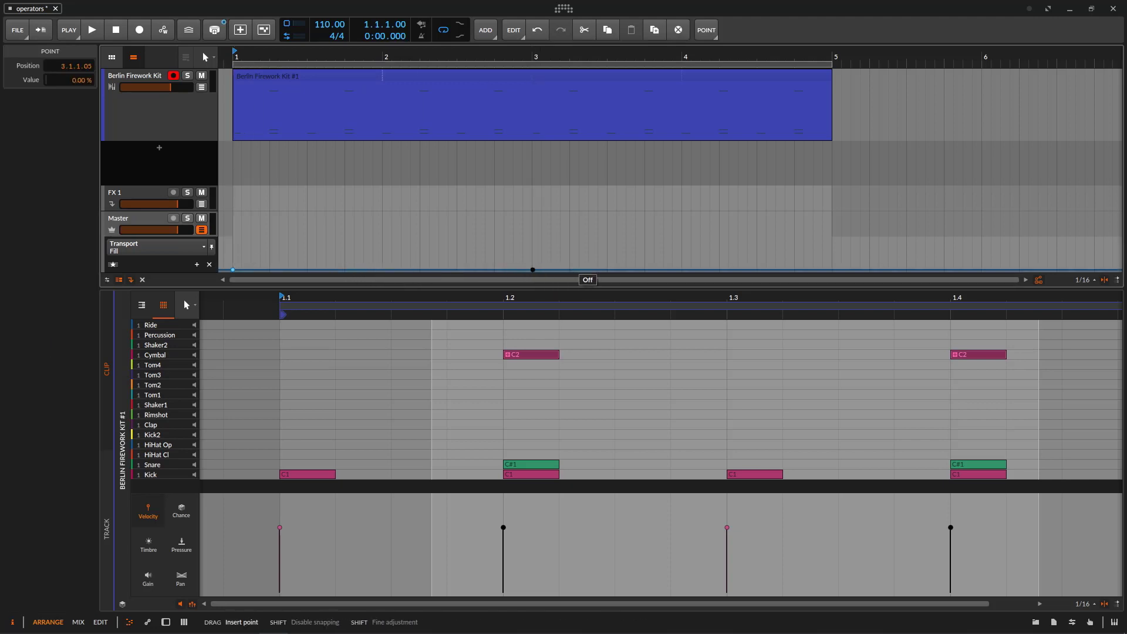
pyautogui.moveTo(532, 271); pyautogui.dragTo(541, 240)
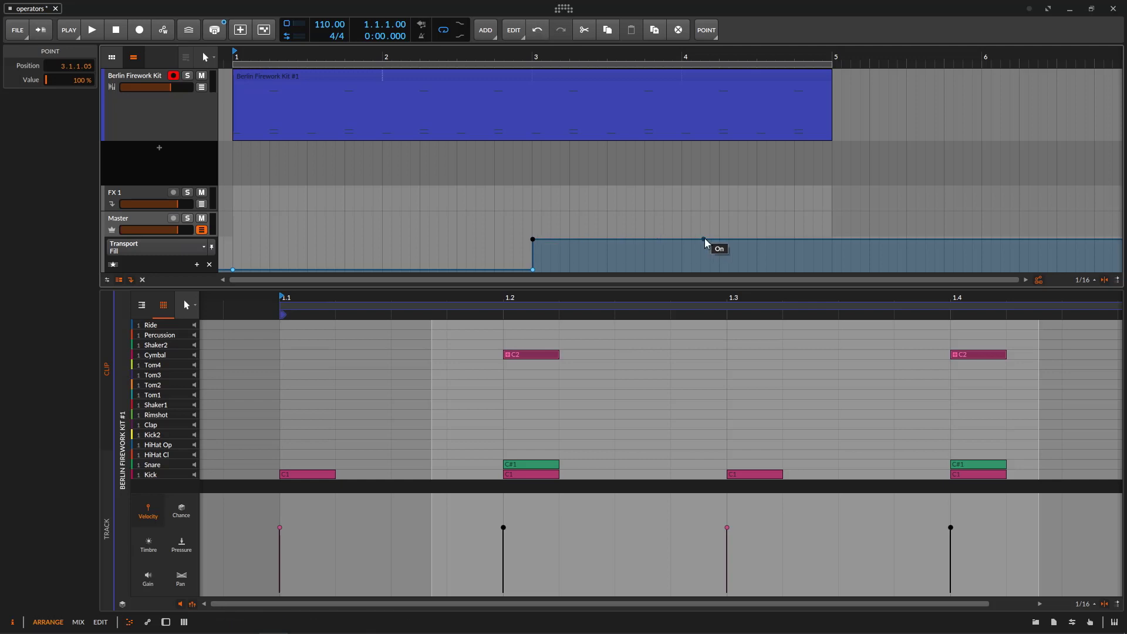
pyautogui.click(673, 240)
pyautogui.moveTo(690, 240); pyautogui.dragTo(672, 270)
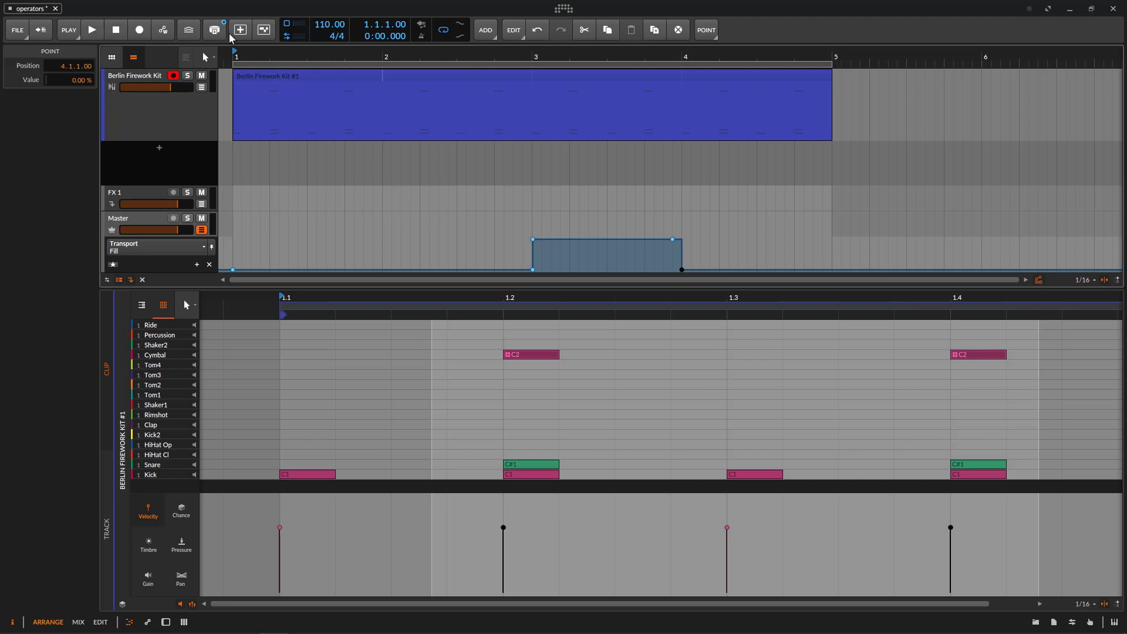
pyautogui.press('space')
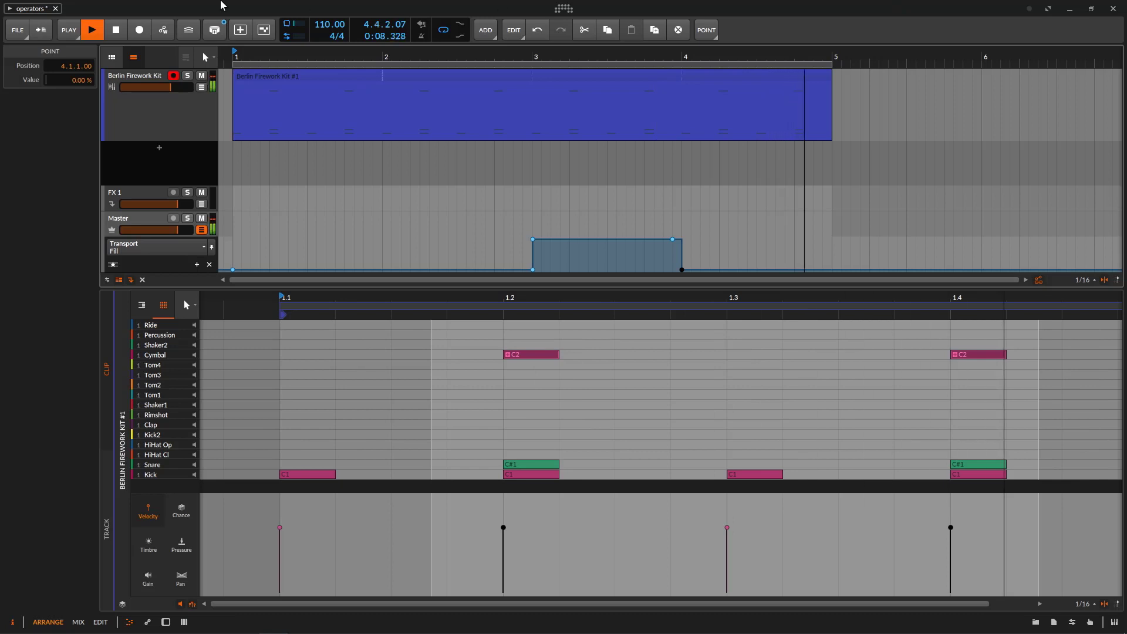
pyautogui.press('space')
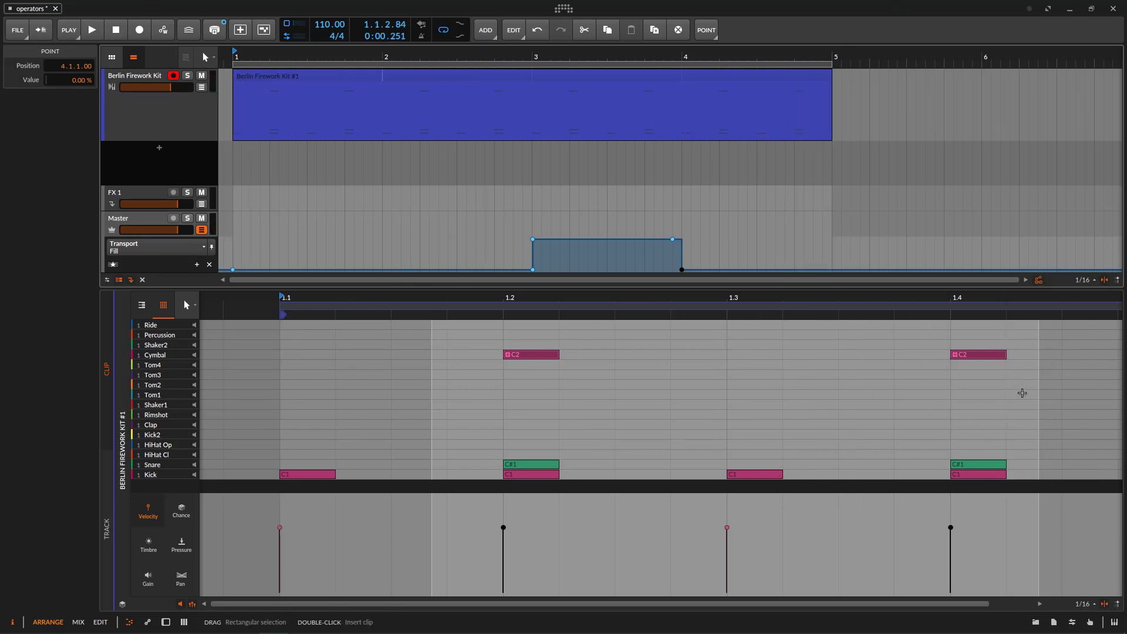
# Step: Set the condition of both cymbal notes to Fill off, and play the clip back against the Fill automation
pyautogui.moveTo(1022, 392); pyautogui.dragTo(478, 345)
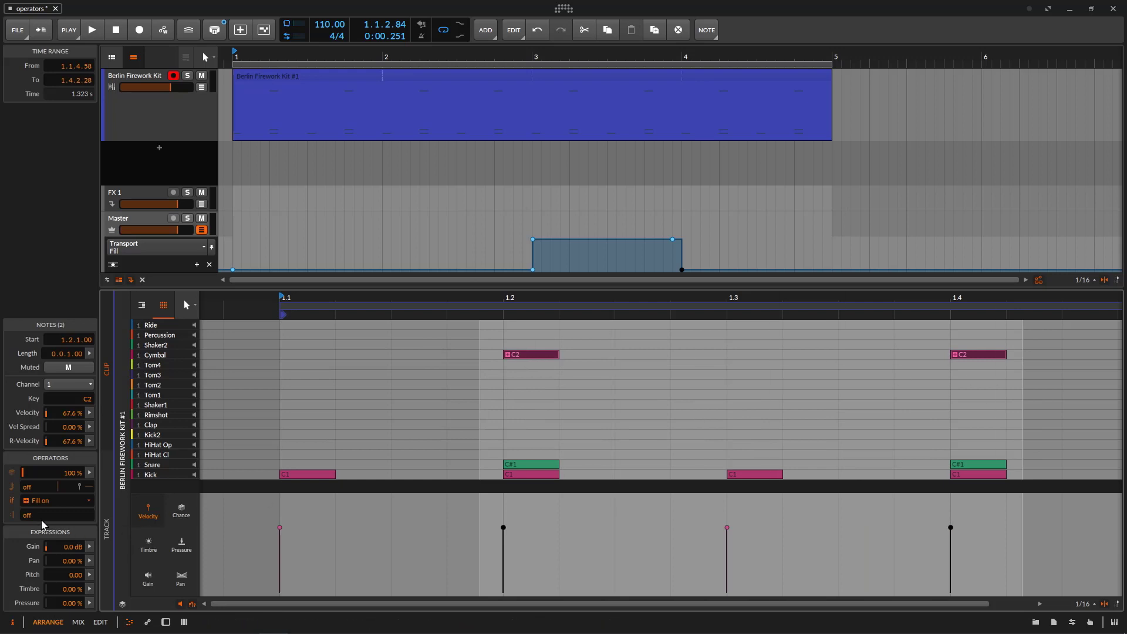
pyautogui.click(44, 501)
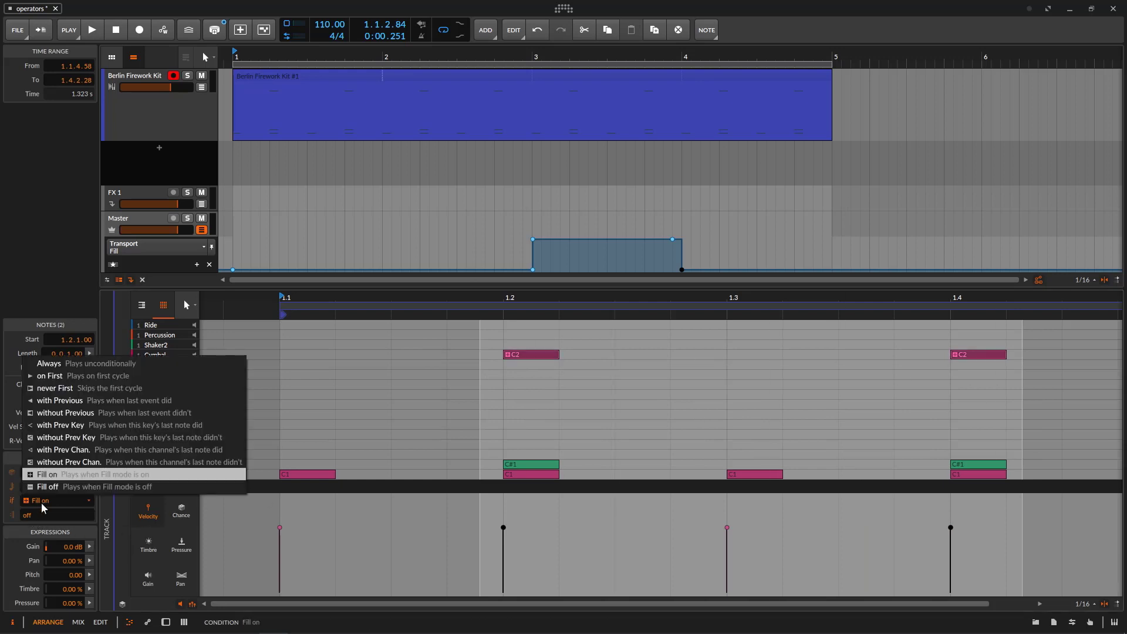
pyautogui.click(77, 487)
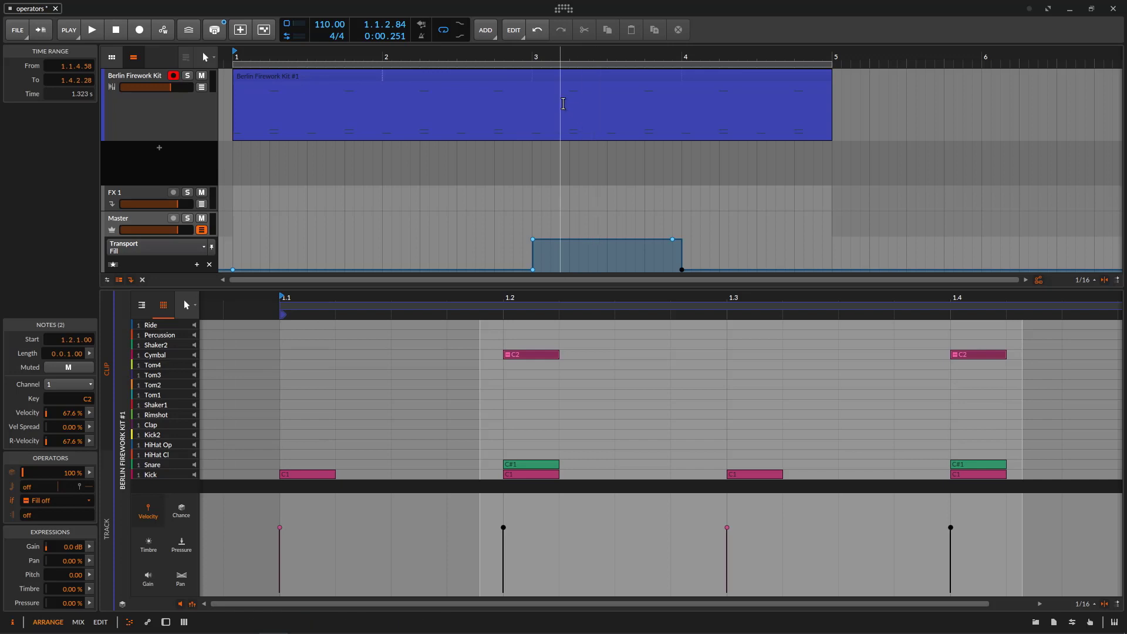
pyautogui.press('space')
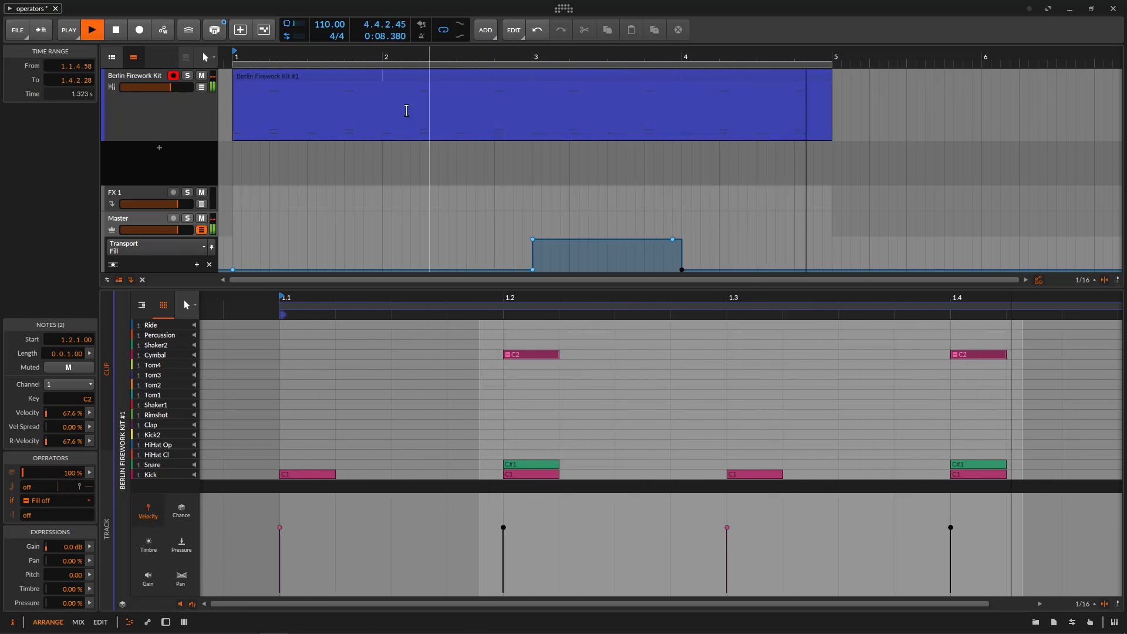
pyautogui.click(117, 30)
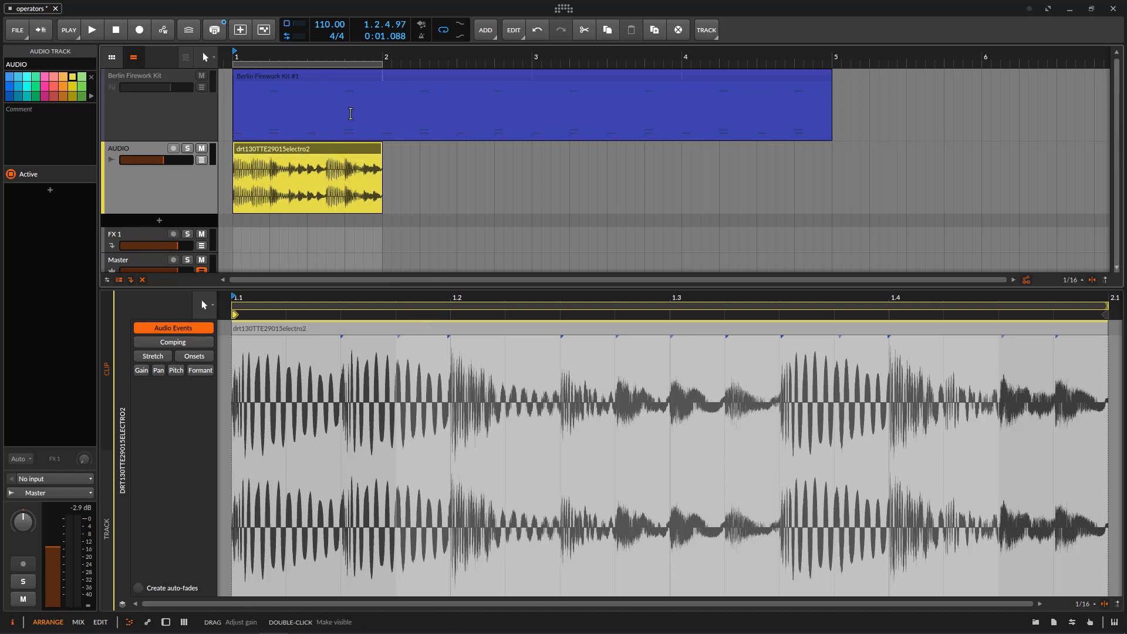
# Step: Compare the operators of the cymbal note at beat 1.2 with those of the drt130TTE29015electro2 audio event
pyautogui.click(352, 79)
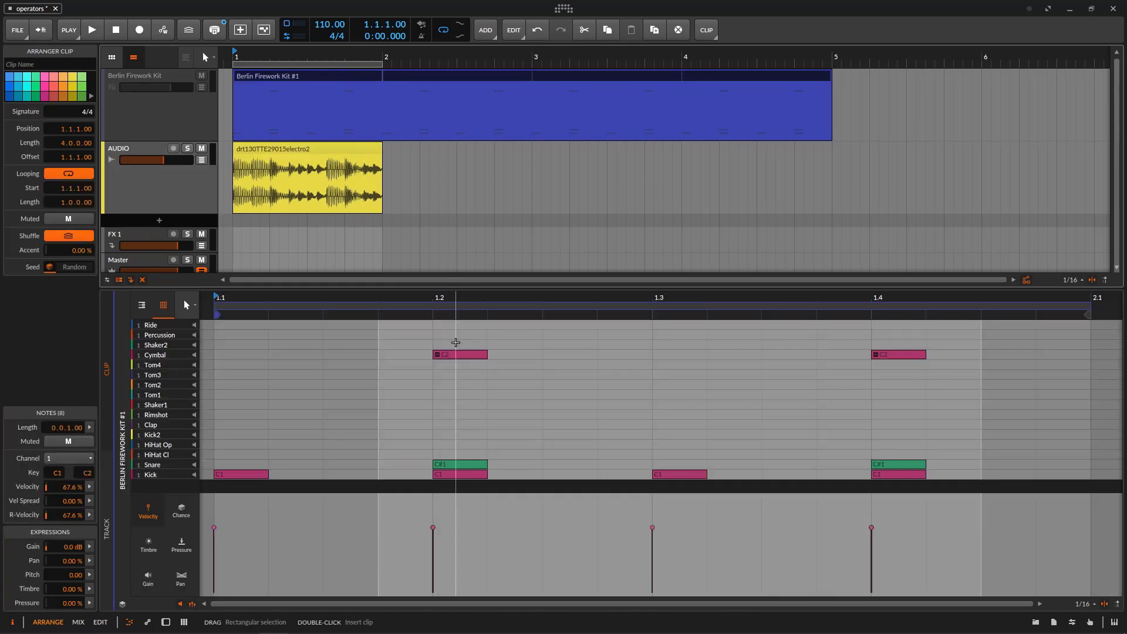
pyautogui.moveTo(461, 355); pyautogui.dragTo(487, 380)
pyautogui.hotkey('ctrl', 'z')
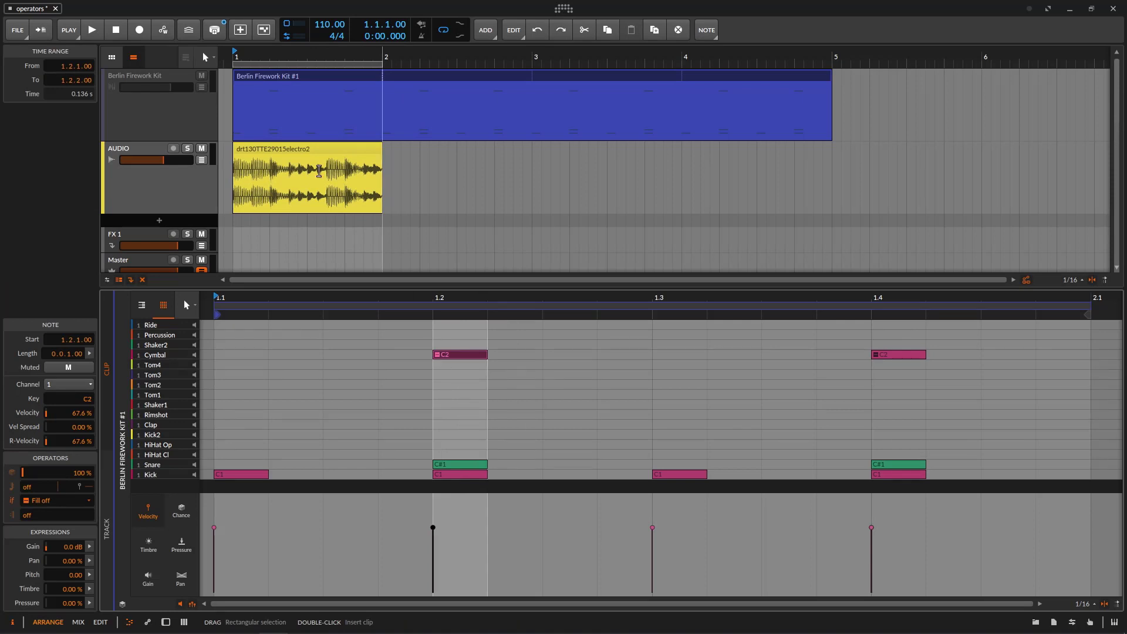
pyautogui.click(318, 171)
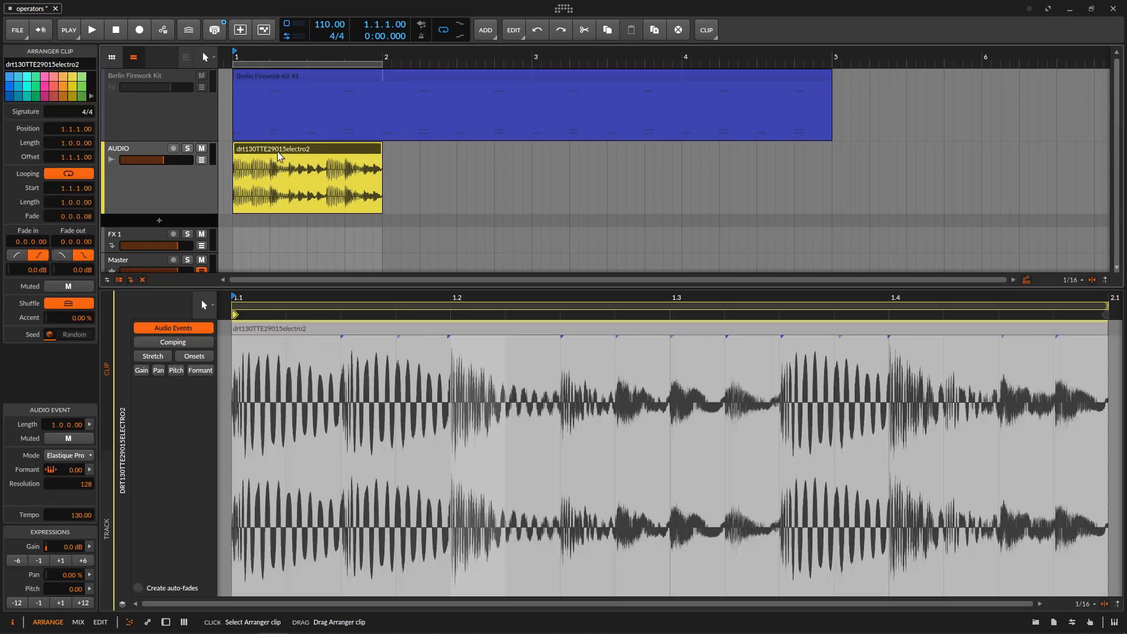
pyautogui.click(446, 337)
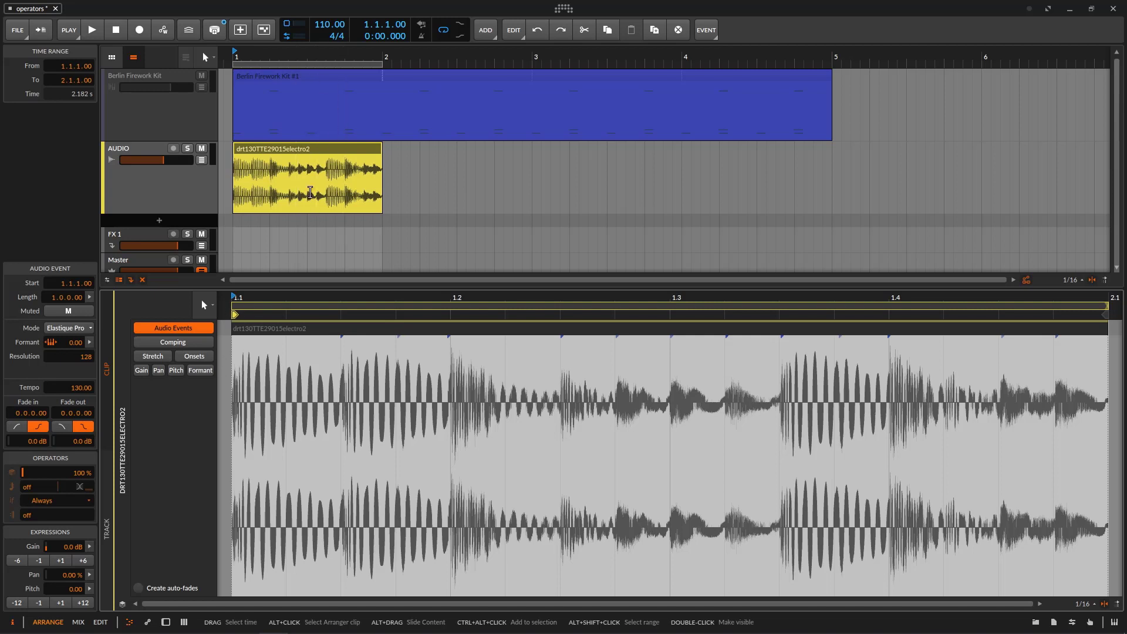
pyautogui.click(263, 156)
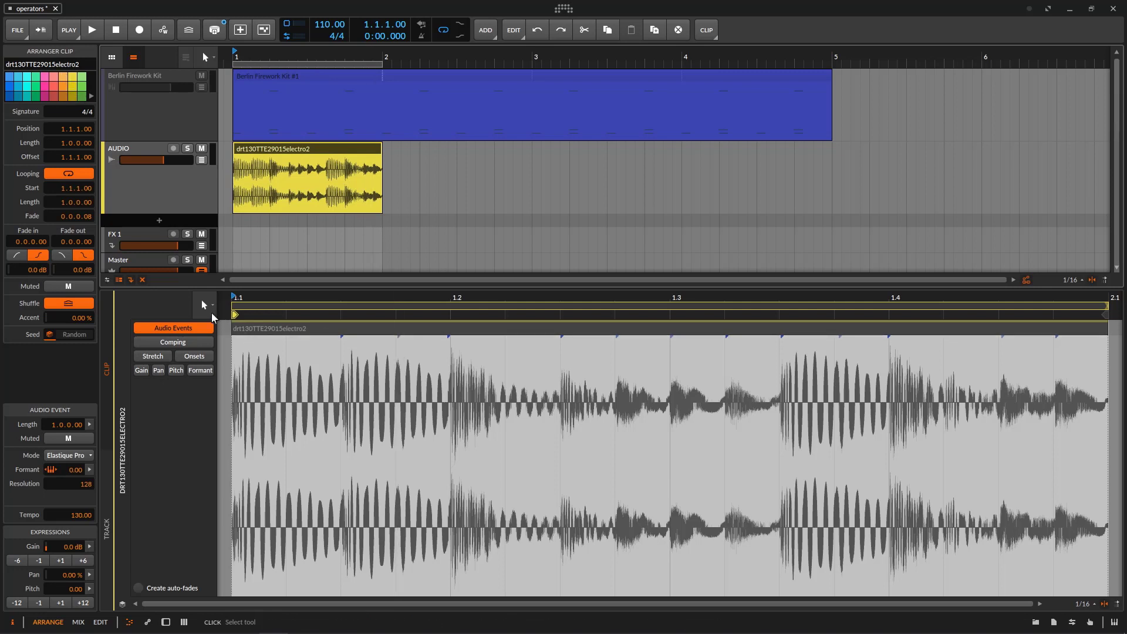
# Step: Split the drt130TTE29015electro2 audio event at its main hits between beats 1.1 and 2.1 with the Knife tool
pyautogui.click(210, 313)
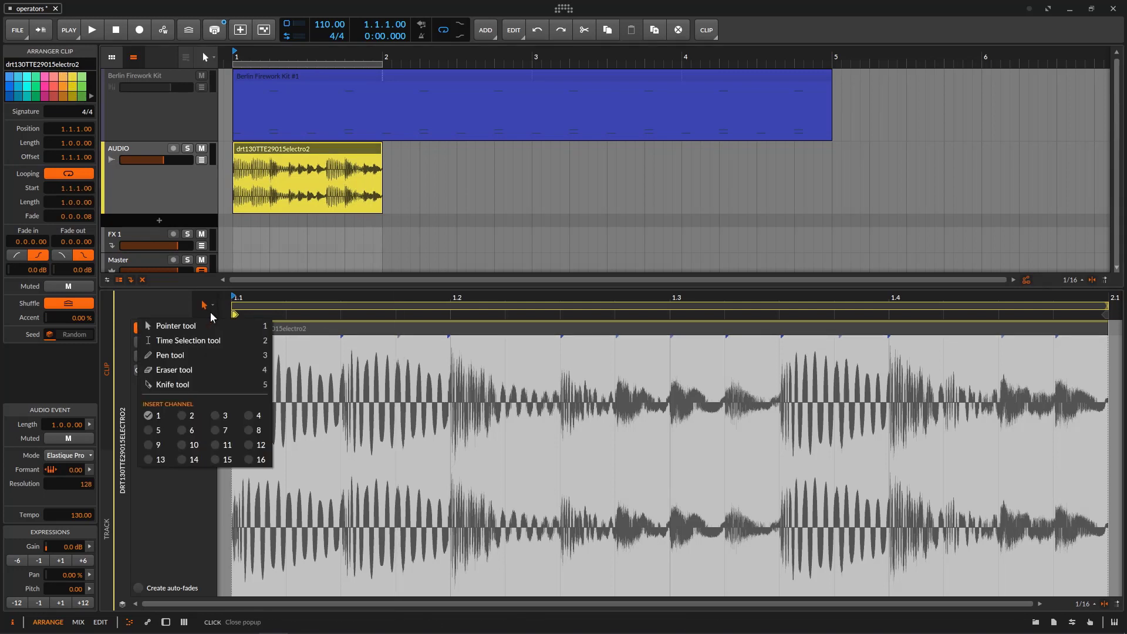
pyautogui.click(179, 385)
pyautogui.click(351, 421)
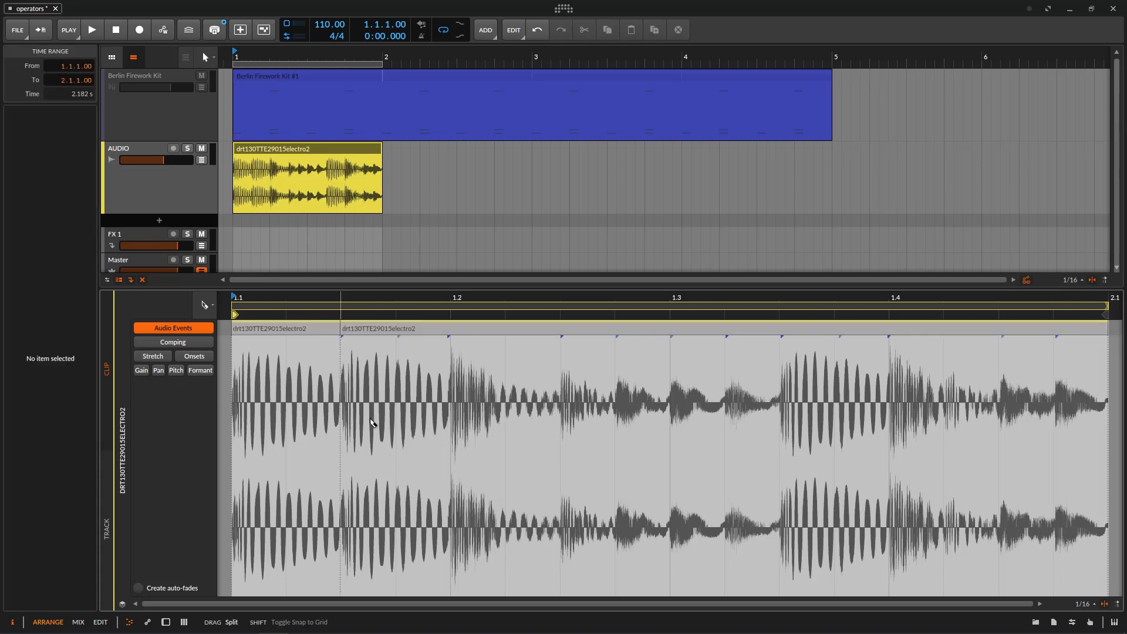
pyautogui.click(561, 403)
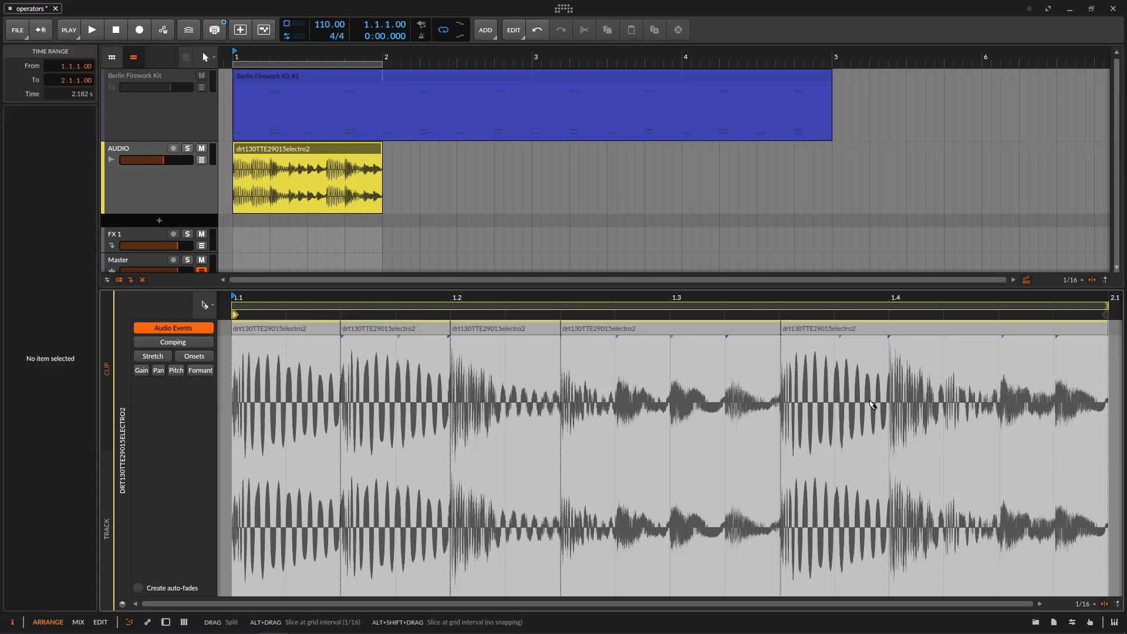
pyautogui.click(893, 404)
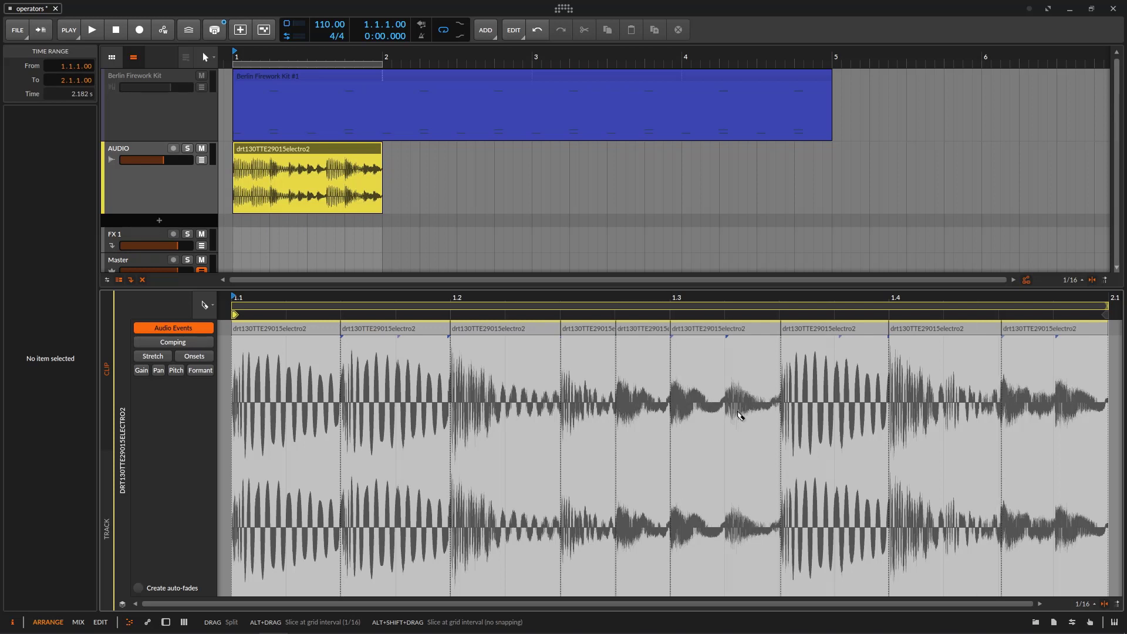
# Step: Split the audio event at the hit on 1.3.2 with the Knife tool, and return to the Pointer tool
pyautogui.click(728, 413)
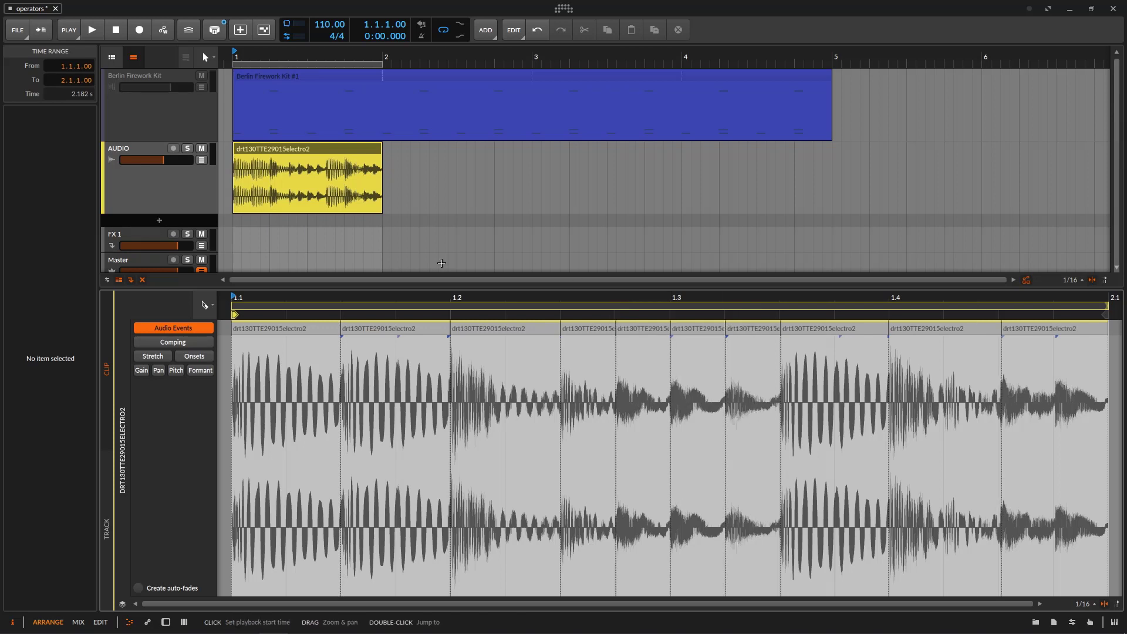
pyautogui.click(209, 305)
pyautogui.click(209, 317)
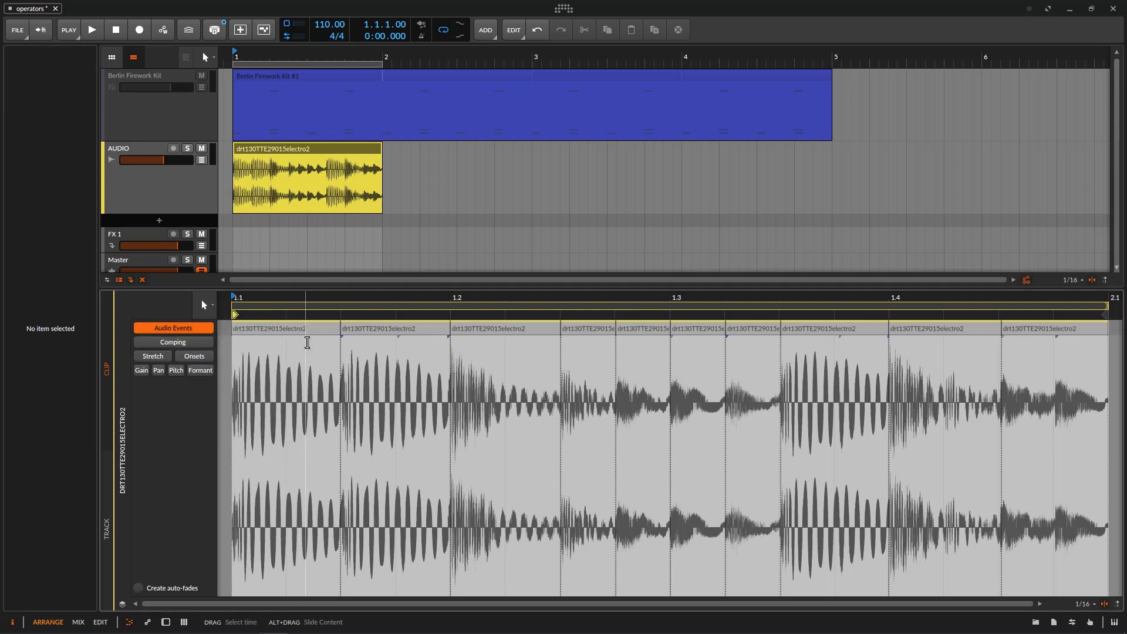
# Step: Try a 67 % chance on the audio event at beat 1.2 and reset it to the default
pyautogui.click(305, 330)
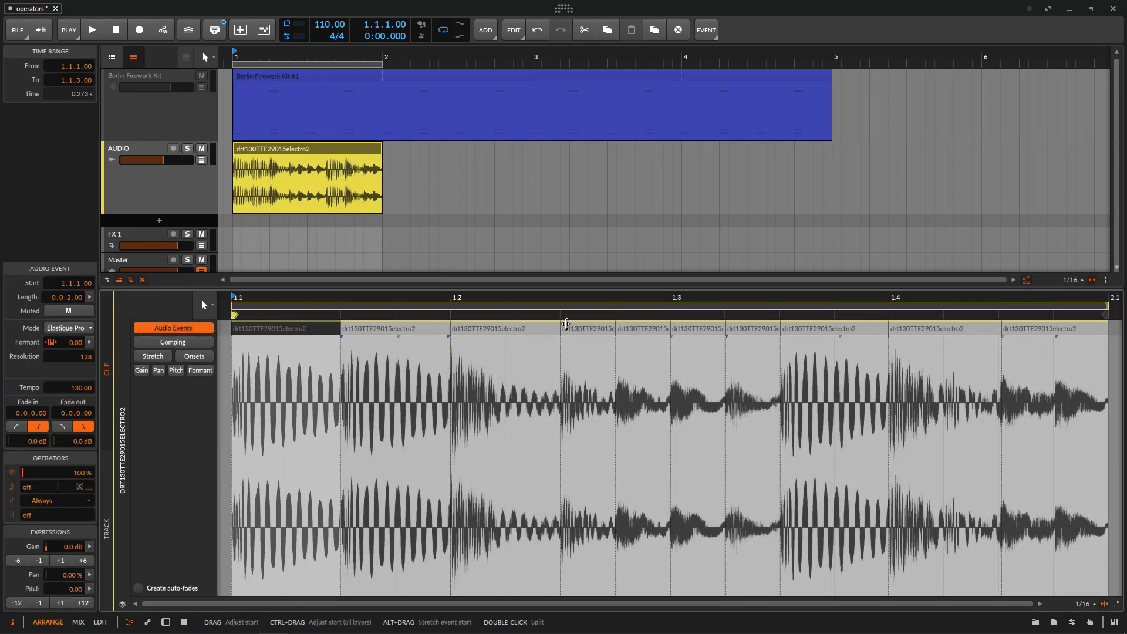
pyautogui.click(569, 328)
pyautogui.click(748, 330)
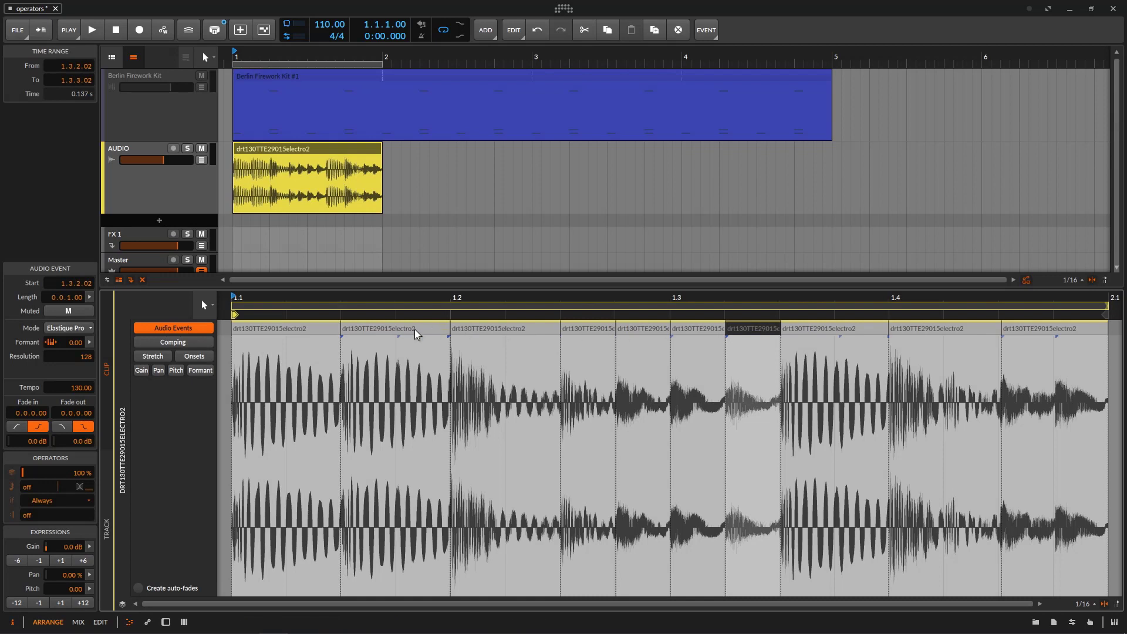
pyautogui.click(474, 325)
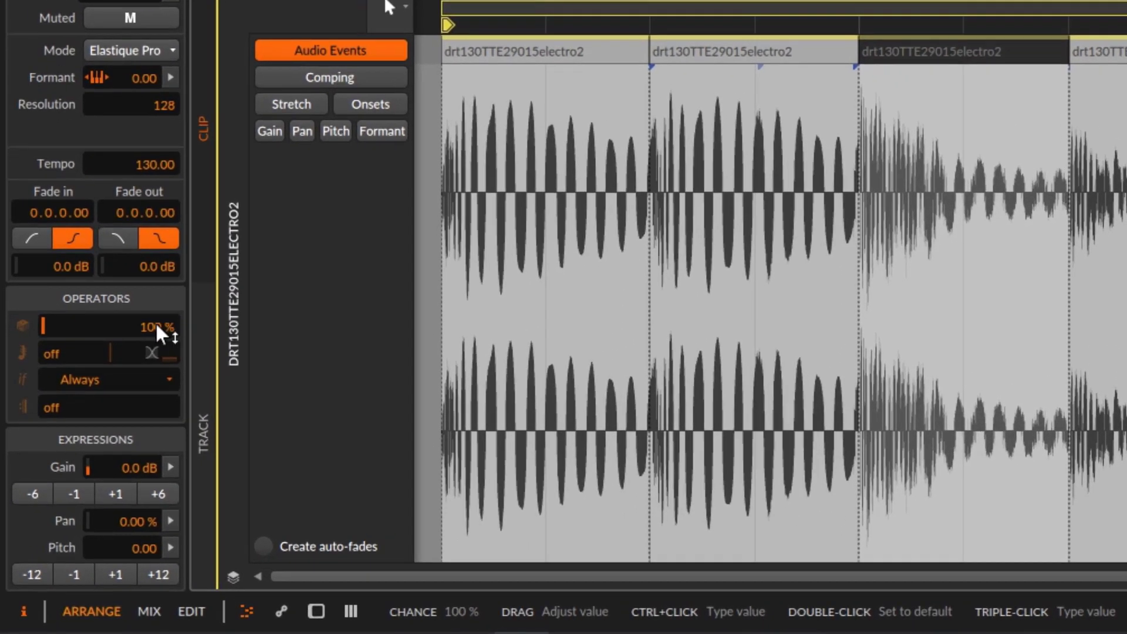
pyautogui.moveTo(81, 471); pyautogui.dragTo(82, 474)
pyautogui.moveTo(155, 326); pyautogui.dragTo(155, 338)
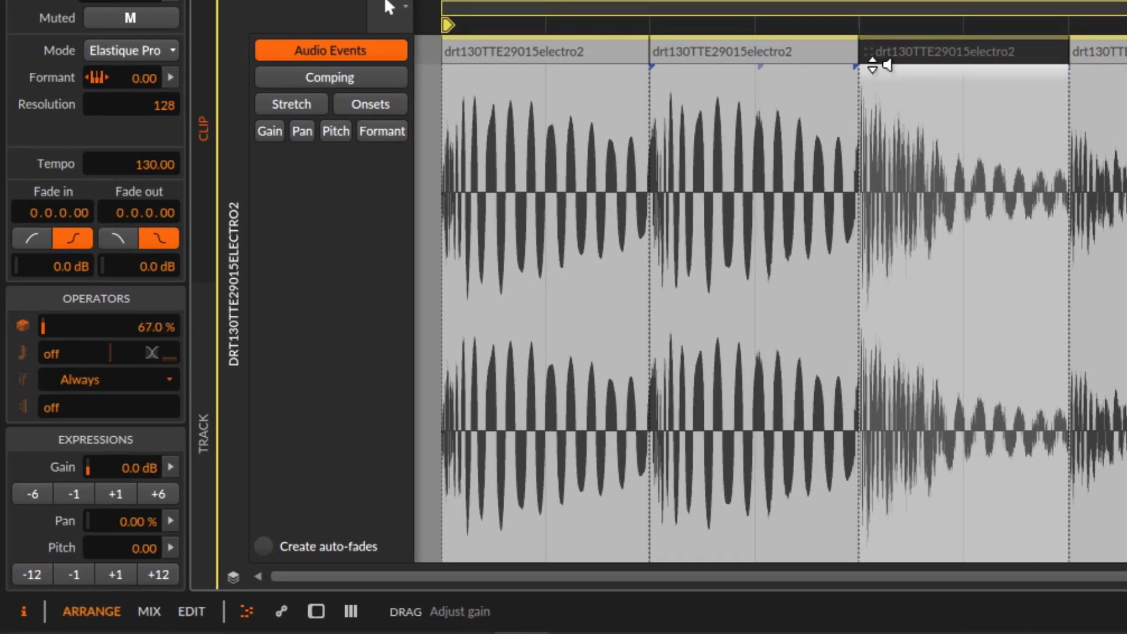
pyautogui.doubleClick(156, 326)
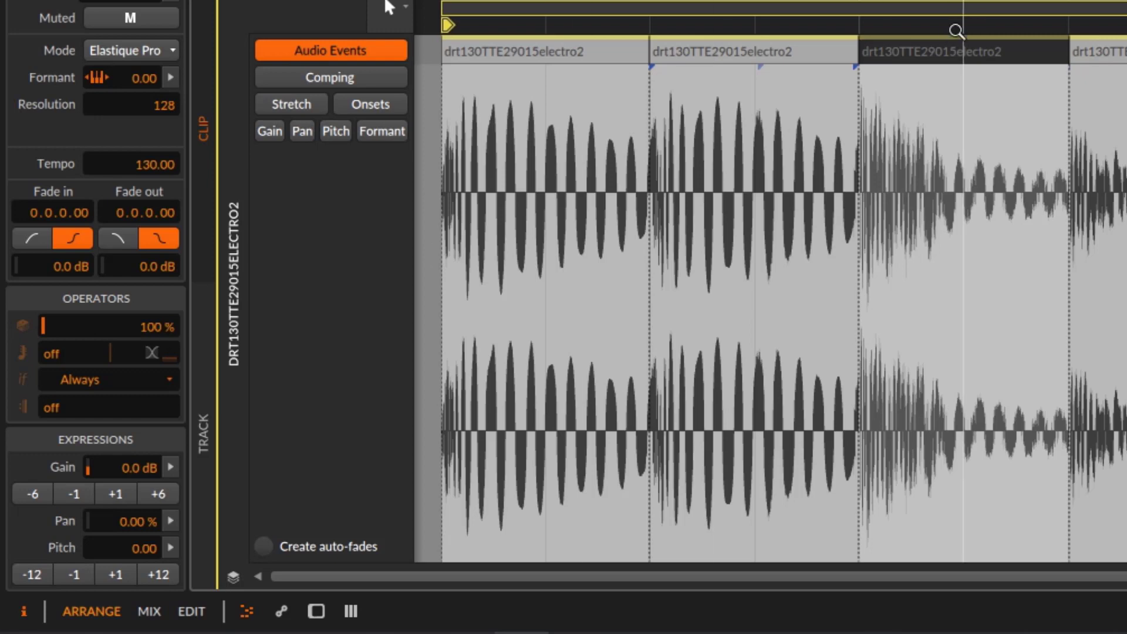
# Step: Try a chance of 31.5 % on the four audio events starting at 1.1.3, 1.2.4, 1.3.3 and 1.4.3, and play the clip
pyautogui.click(789, 50)
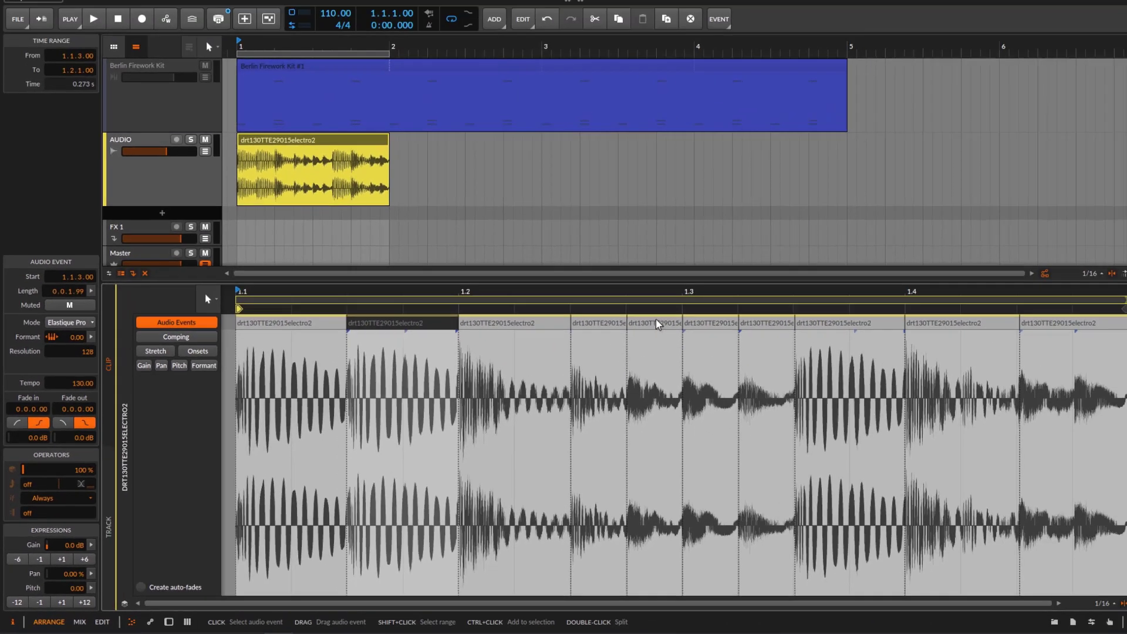
pyautogui.keyDown('ctrl'); pyautogui.click(1043, 138); pyautogui.keyUp('ctrl')
pyautogui.keyDown('ctrl'); pyautogui.click(838, 324); pyautogui.keyUp('ctrl')
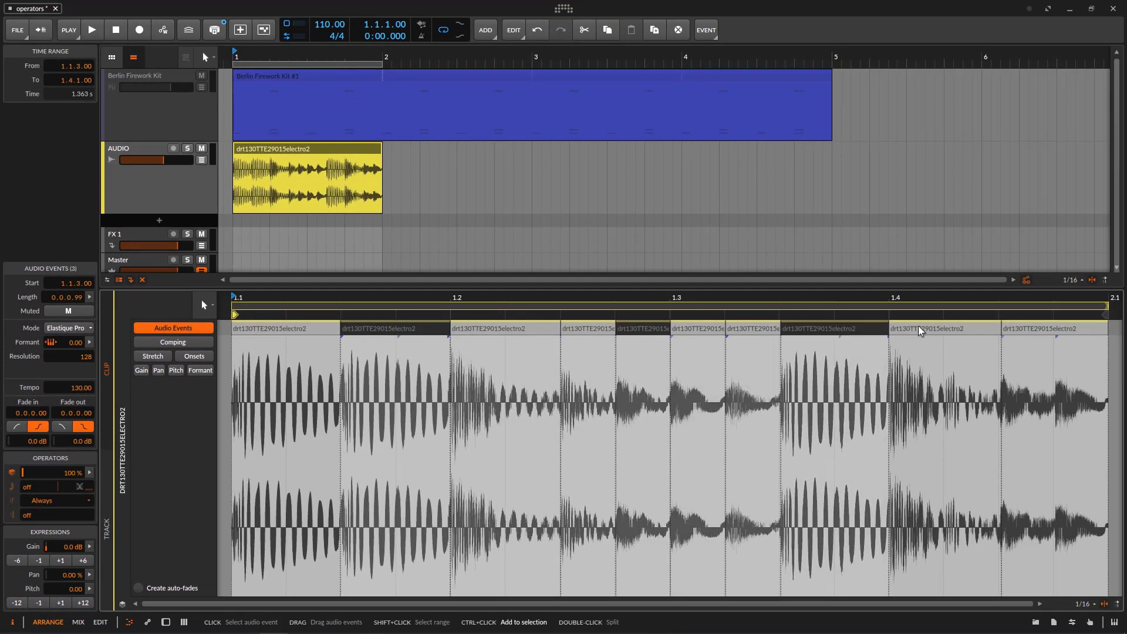
pyautogui.keyDown('ctrl'); pyautogui.click(1030, 324); pyautogui.keyUp('ctrl')
pyautogui.moveTo(75, 473); pyautogui.dragTo(76, 481)
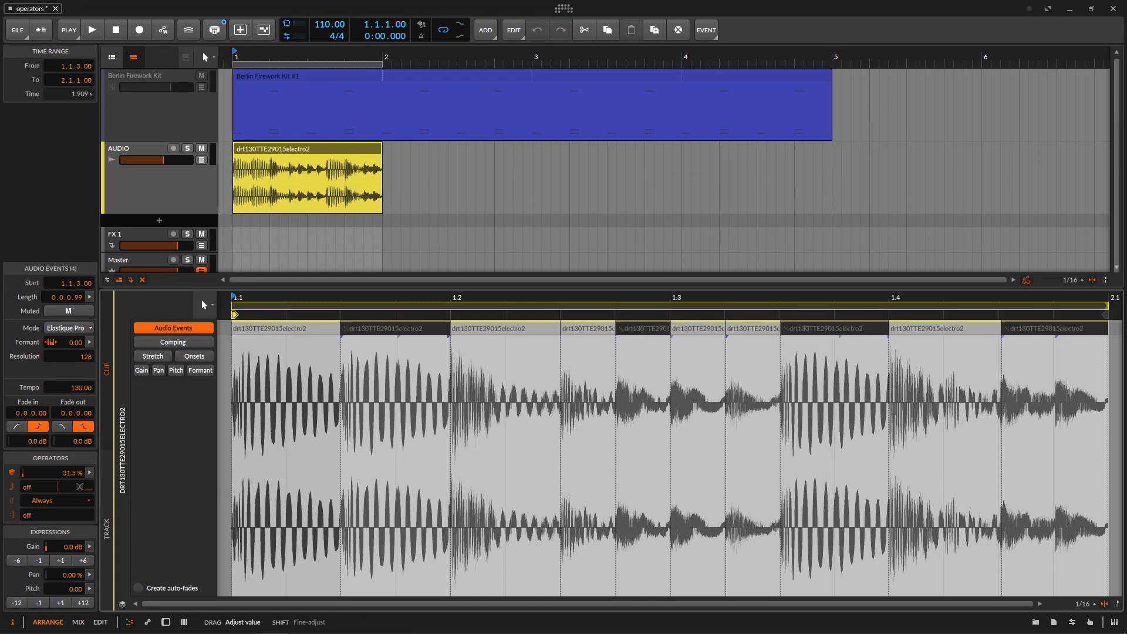
pyautogui.click(93, 29)
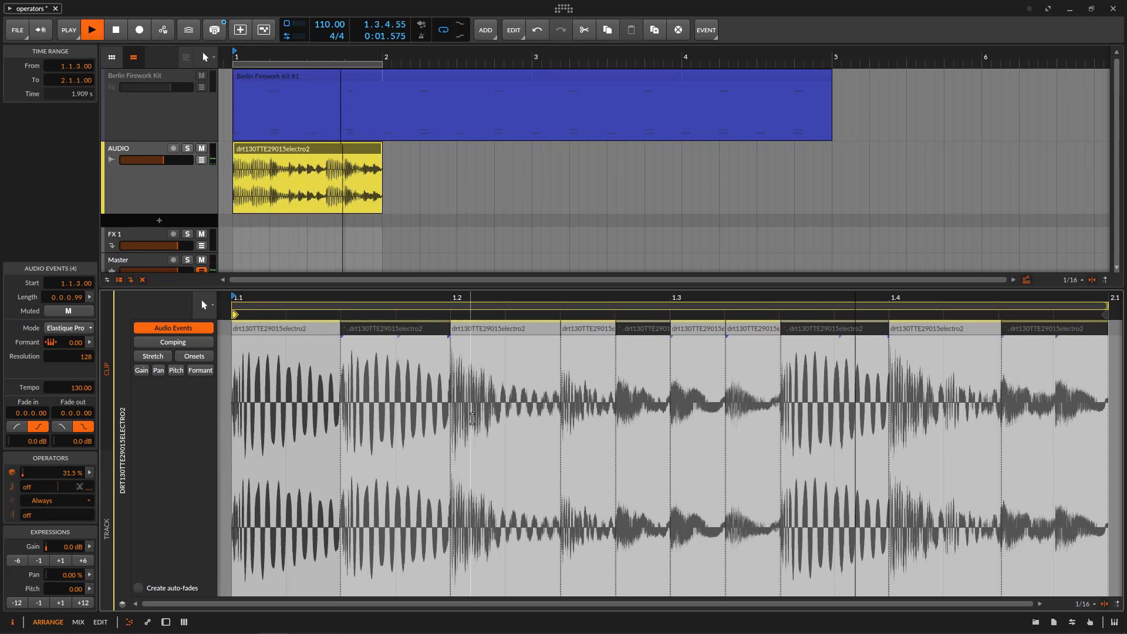
pyautogui.press('space')
pyautogui.click(414, 415)
pyautogui.moveTo(415, 415); pyautogui.dragTo(409, 411)
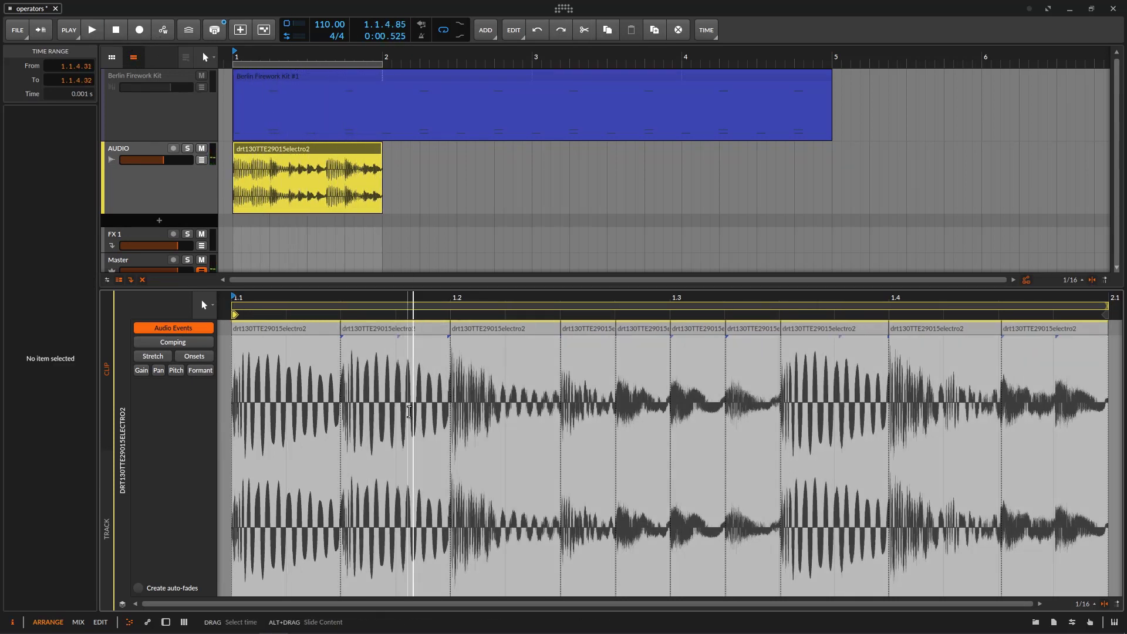
# Step: Set the repeat count of the audio event at beat 1.2 to 4
pyautogui.click(409, 332)
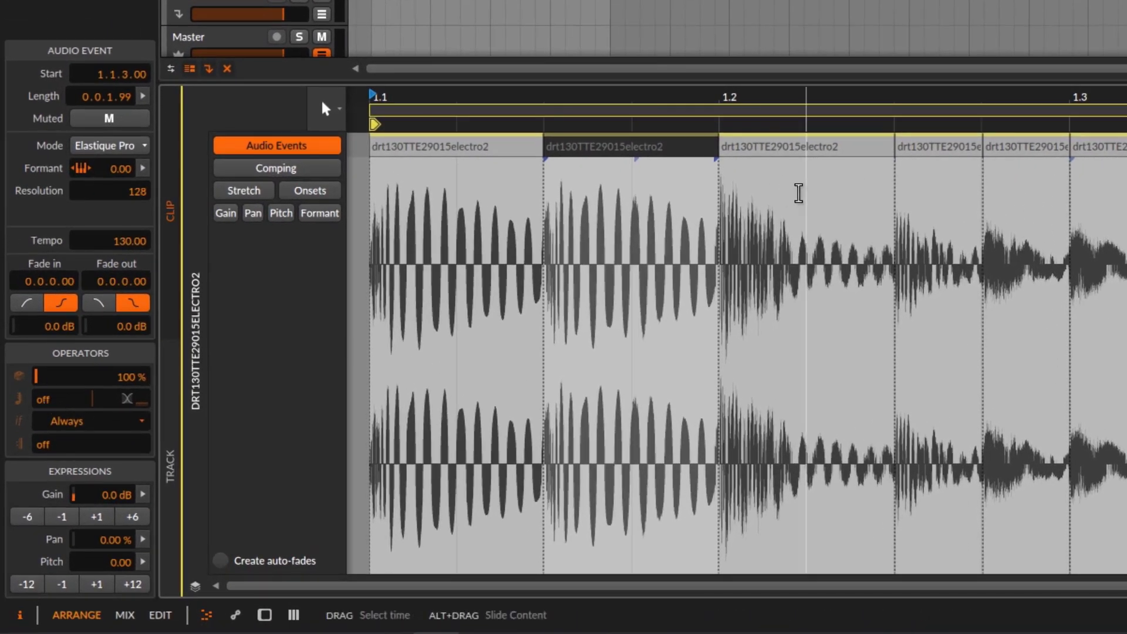
pyautogui.click(766, 146)
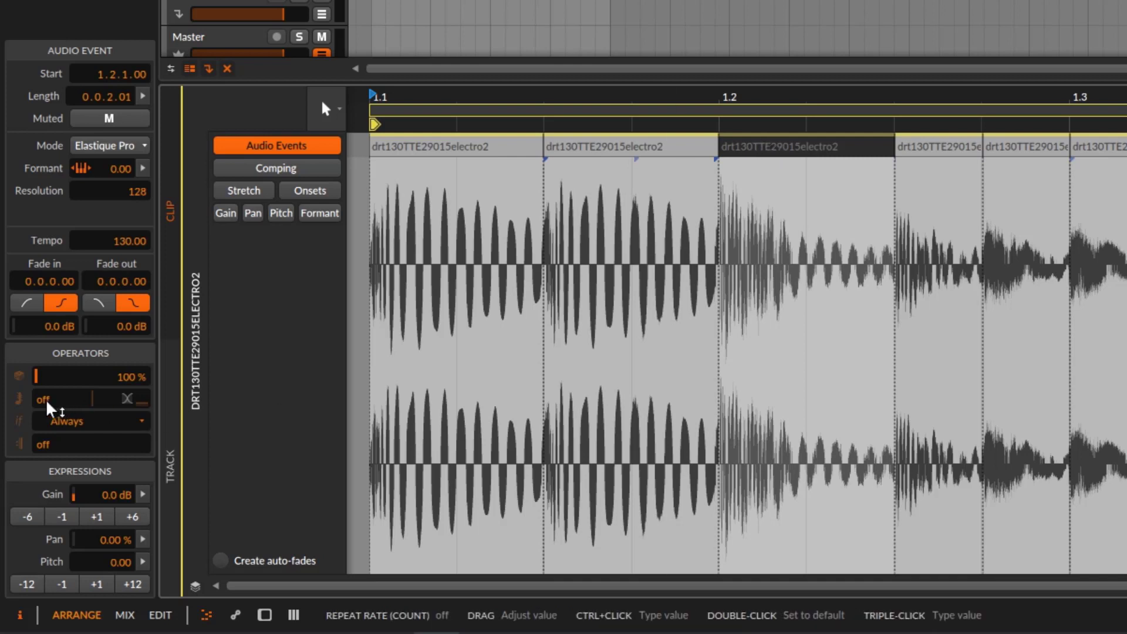
pyautogui.moveTo(42, 398); pyautogui.dragTo(42, 387)
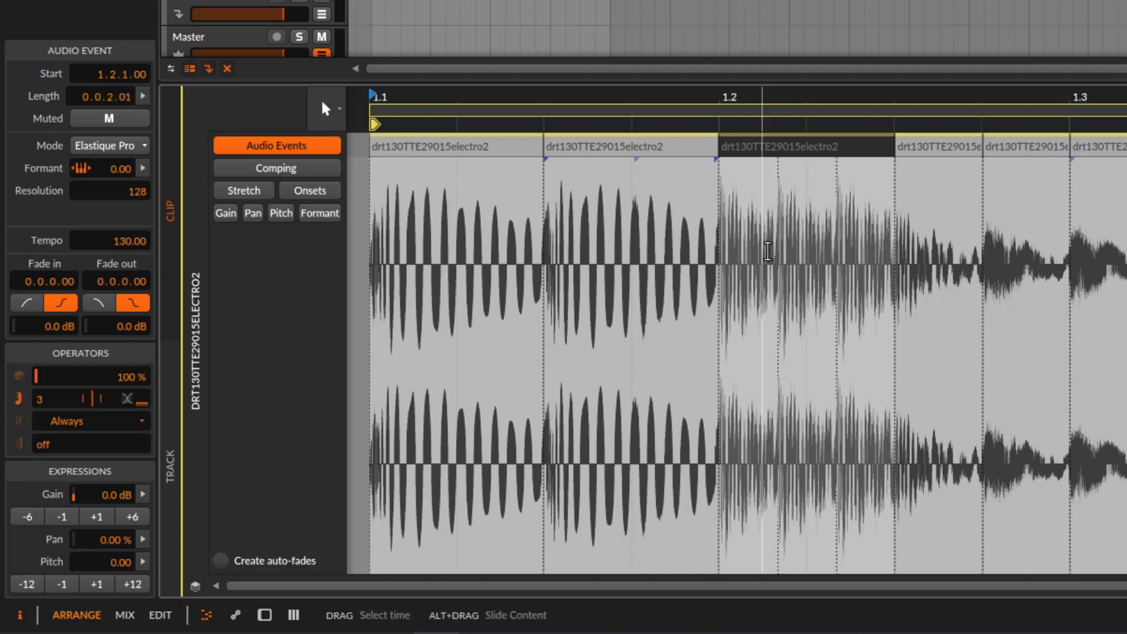
pyautogui.moveTo(42, 399)
pyautogui.mouseDown()
pyautogui.moveTo(41, 388)
pyautogui.moveTo(42, 404)
pyautogui.mouseUp()
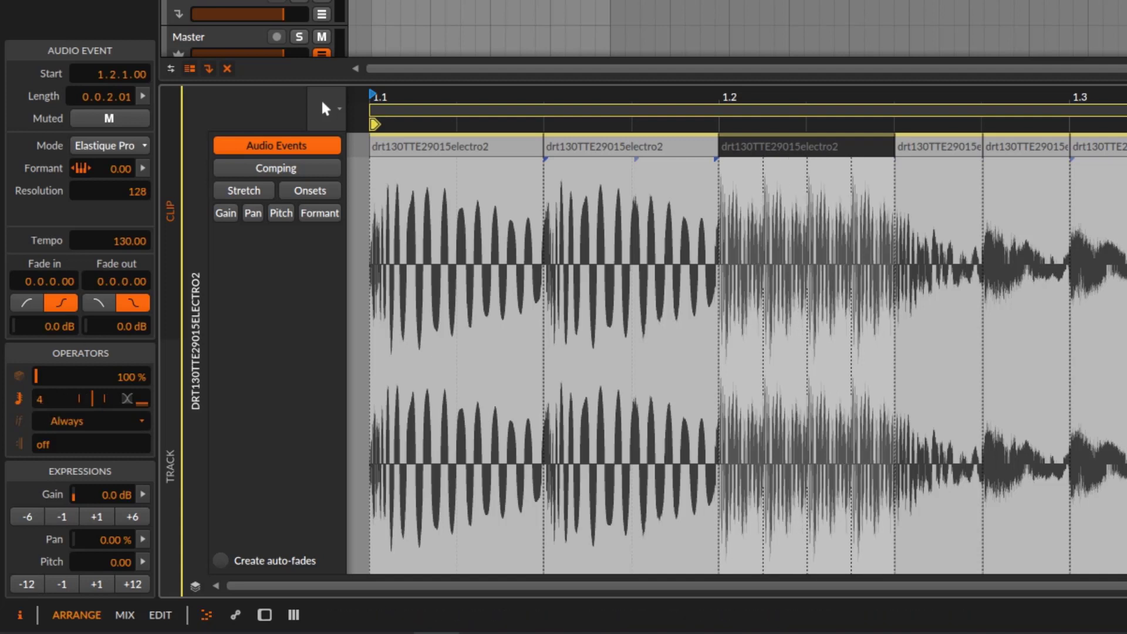
# Step: Try a repeat curve that accelerates the repeats of the event at beat 1.2 during playback, and return it to even spacing
pyautogui.press('space')
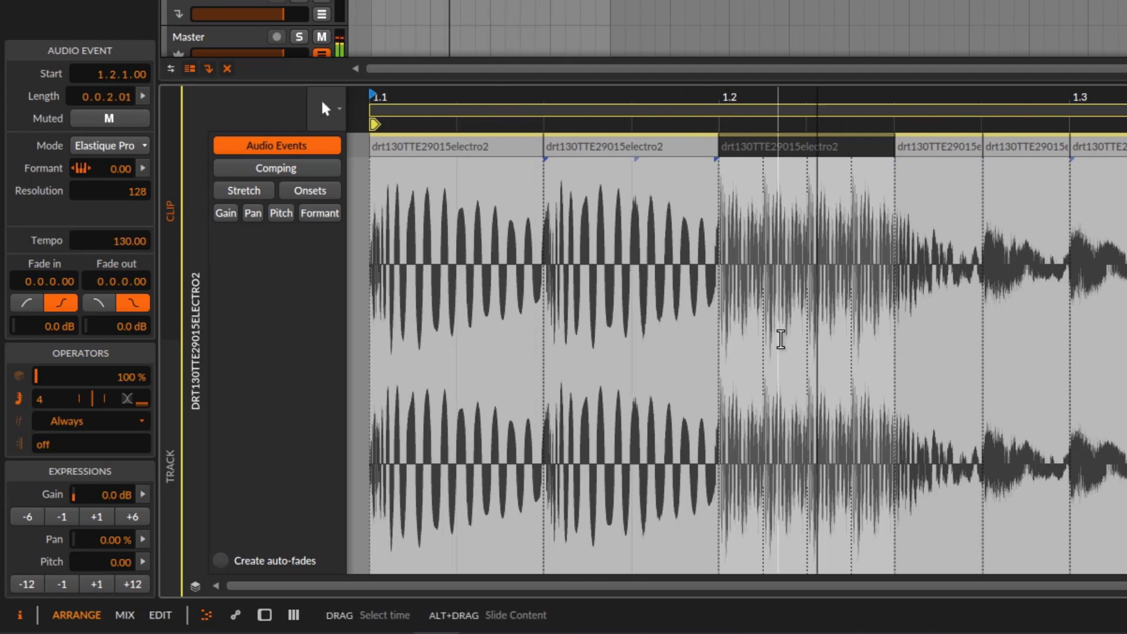
pyautogui.moveTo(102, 399); pyautogui.dragTo(100, 371)
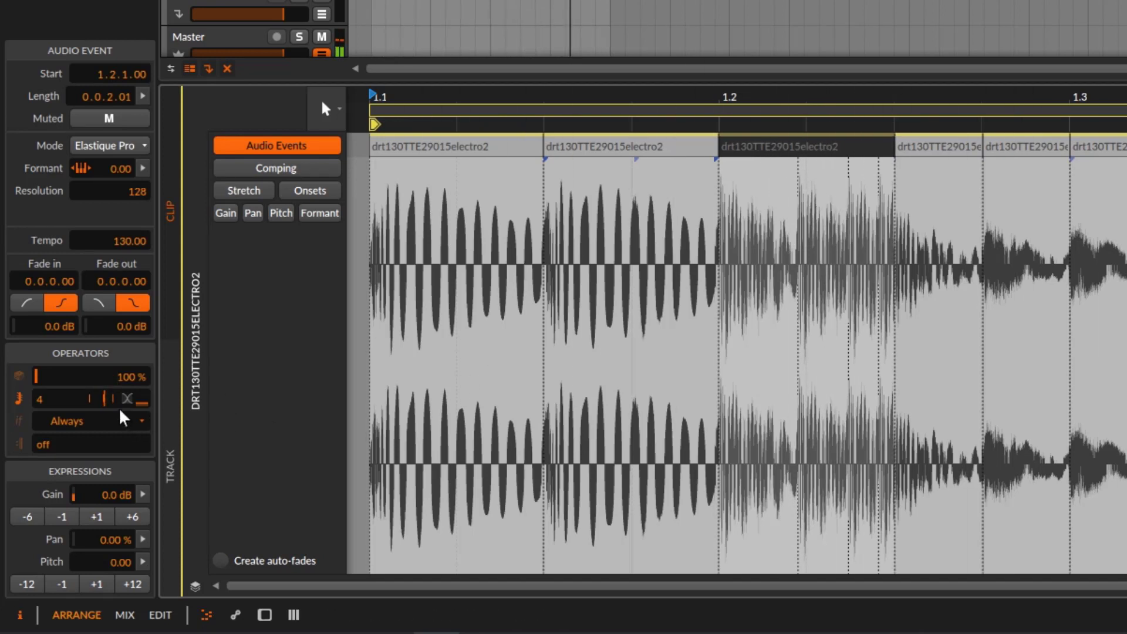
pyautogui.moveTo(106, 399); pyautogui.dragTo(105, 399)
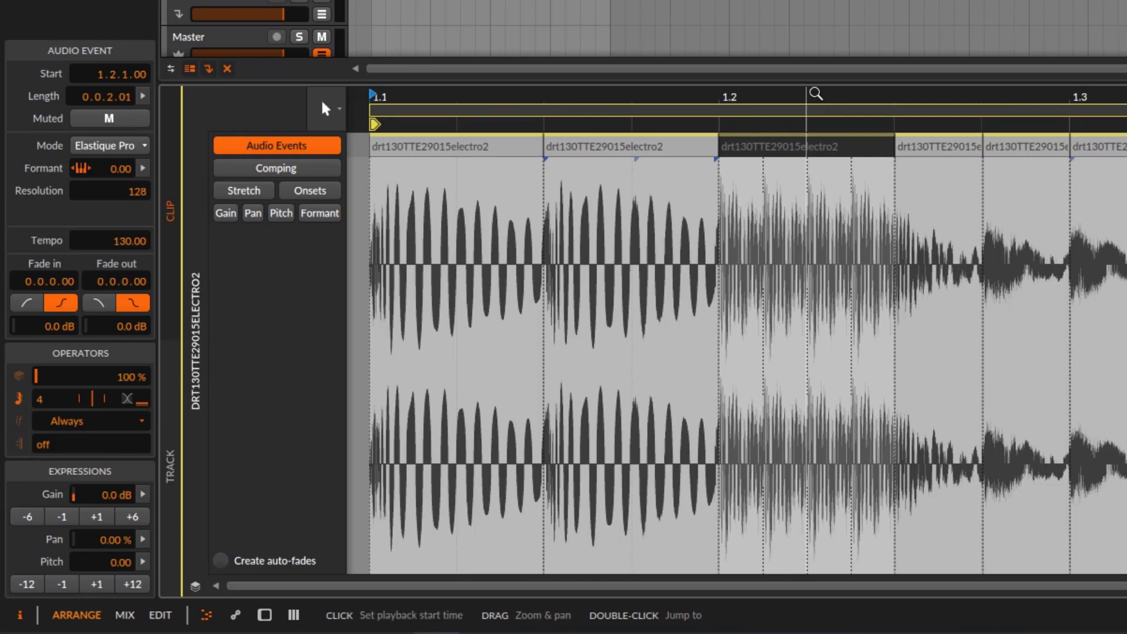
# Step: Try a repeat crossfade time of 42 ms on the event at beat 1.2, play it back, and remove the crossfade again
pyautogui.moveTo(813, 94); pyautogui.dragTo(857, 173)
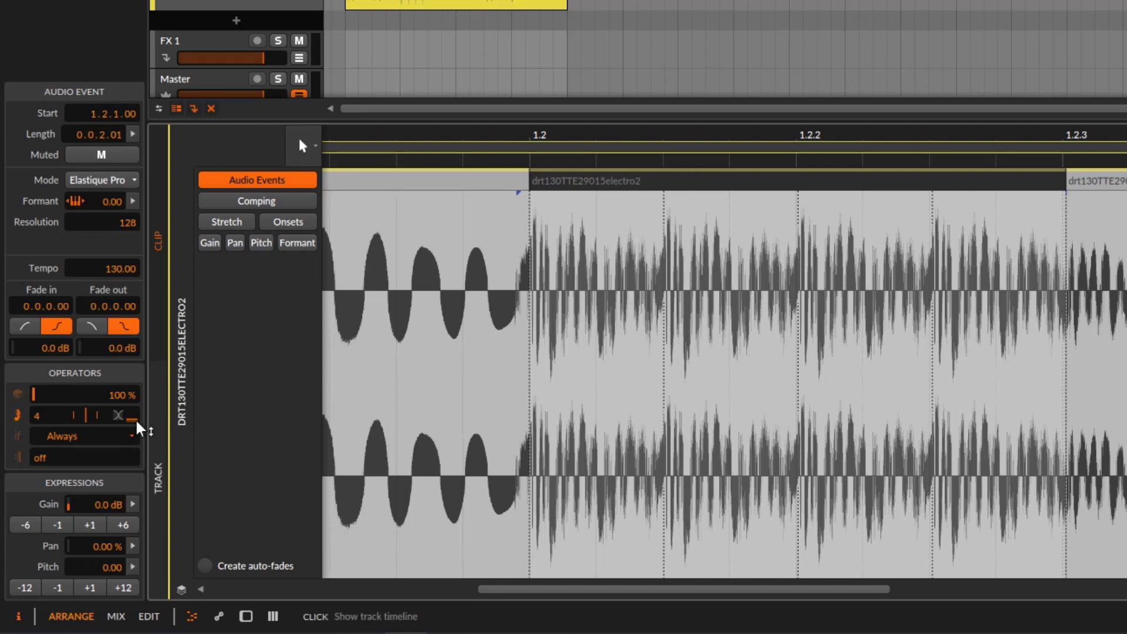
pyautogui.moveTo(139, 428); pyautogui.dragTo(139, 411)
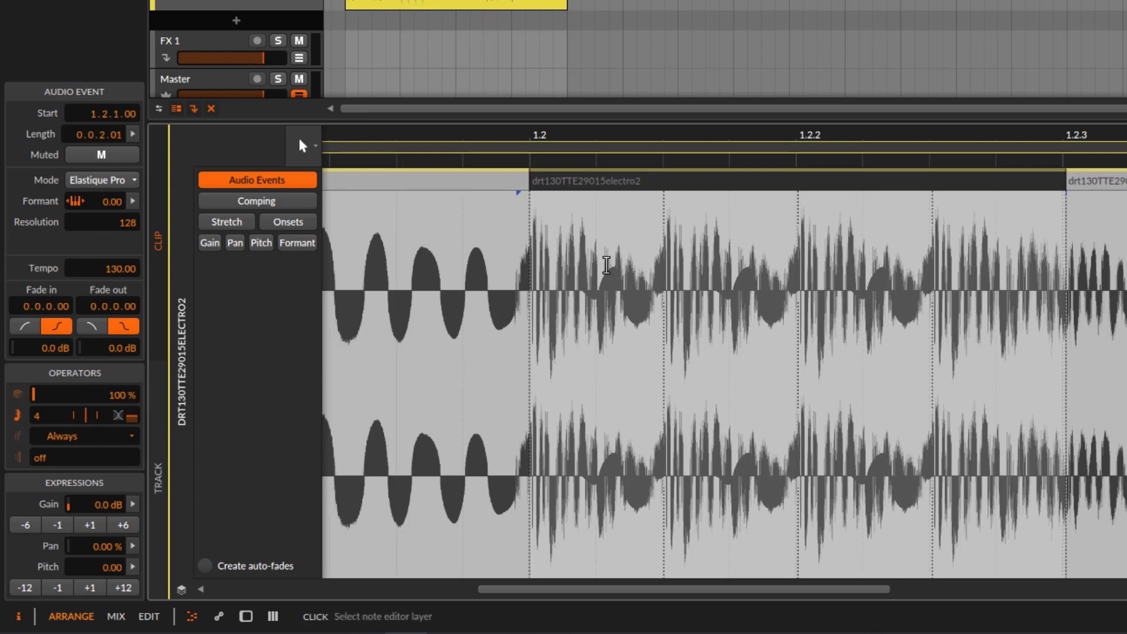
pyautogui.press('space')
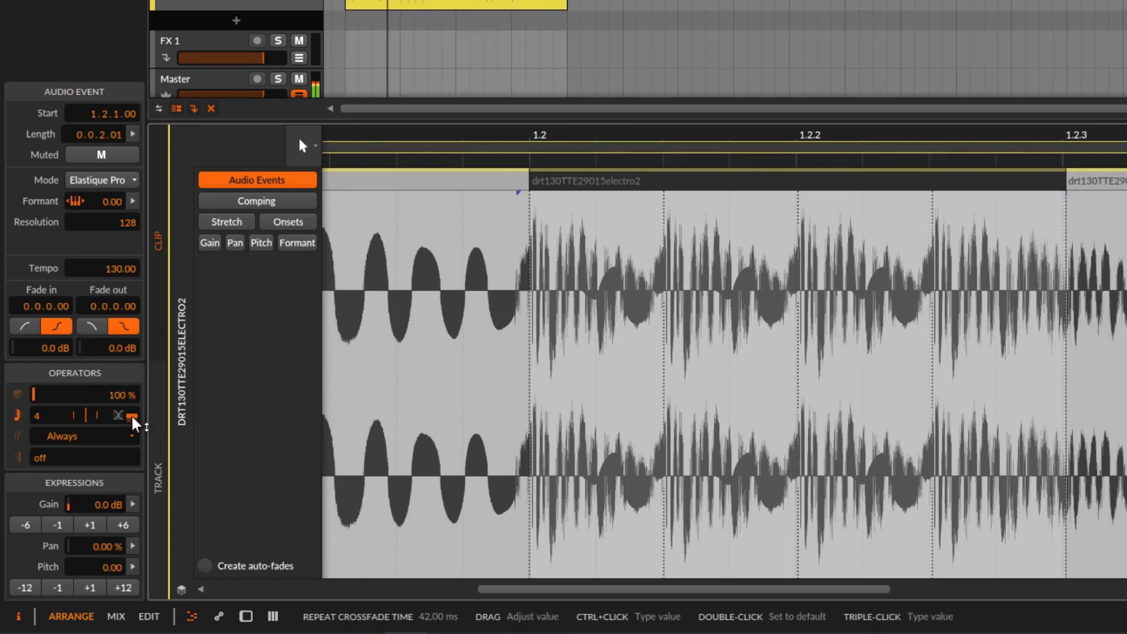
pyautogui.moveTo(117, 401)
pyautogui.mouseDown()
pyautogui.moveTo(118, 379)
pyautogui.moveTo(118, 399)
pyautogui.mouseUp()
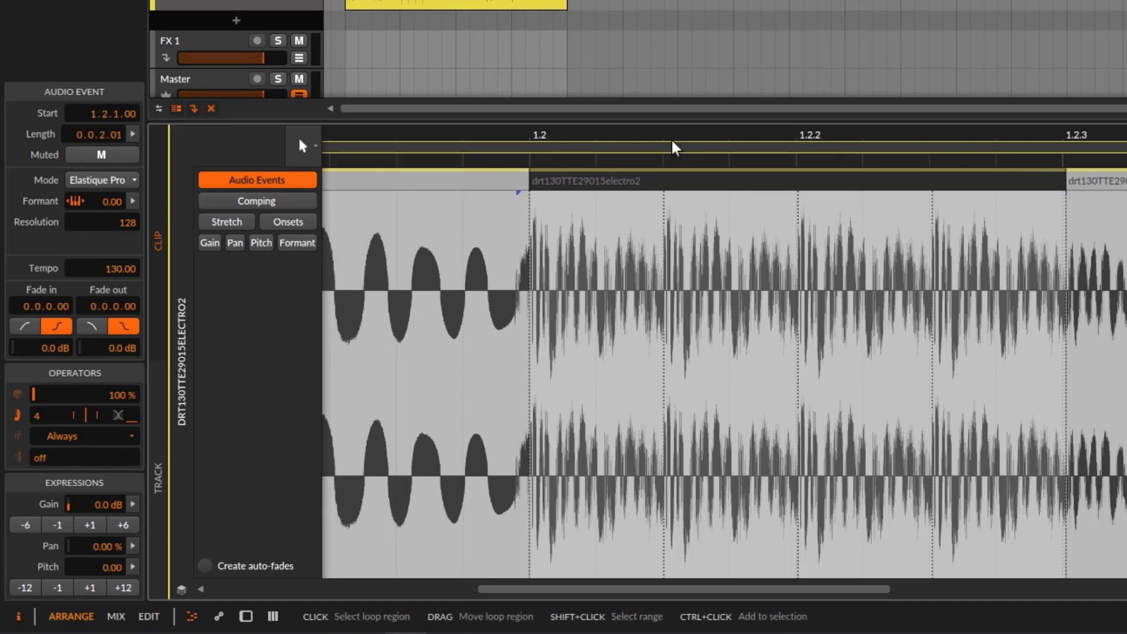
# Step: Loop the drt130TTE29015electro2 clip in the arrangement out to bar 5
pyautogui.moveTo(663, 140); pyautogui.dragTo(526, 184)
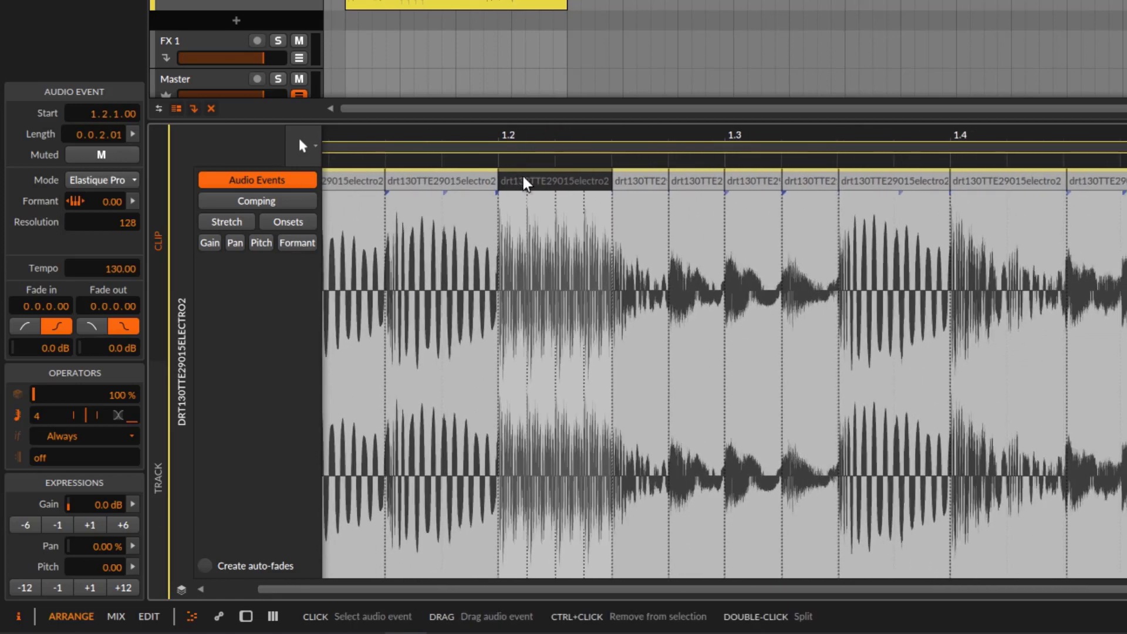
pyautogui.moveTo(548, 134); pyautogui.dragTo(652, 141)
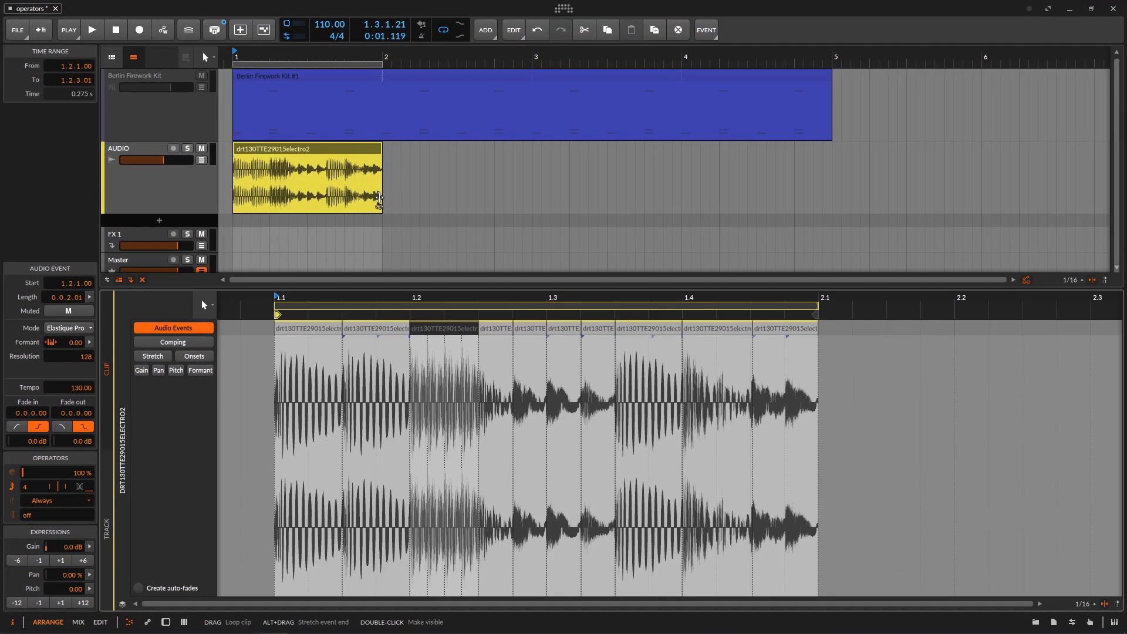
pyautogui.moveTo(446, 110); pyautogui.dragTo(979, 117)
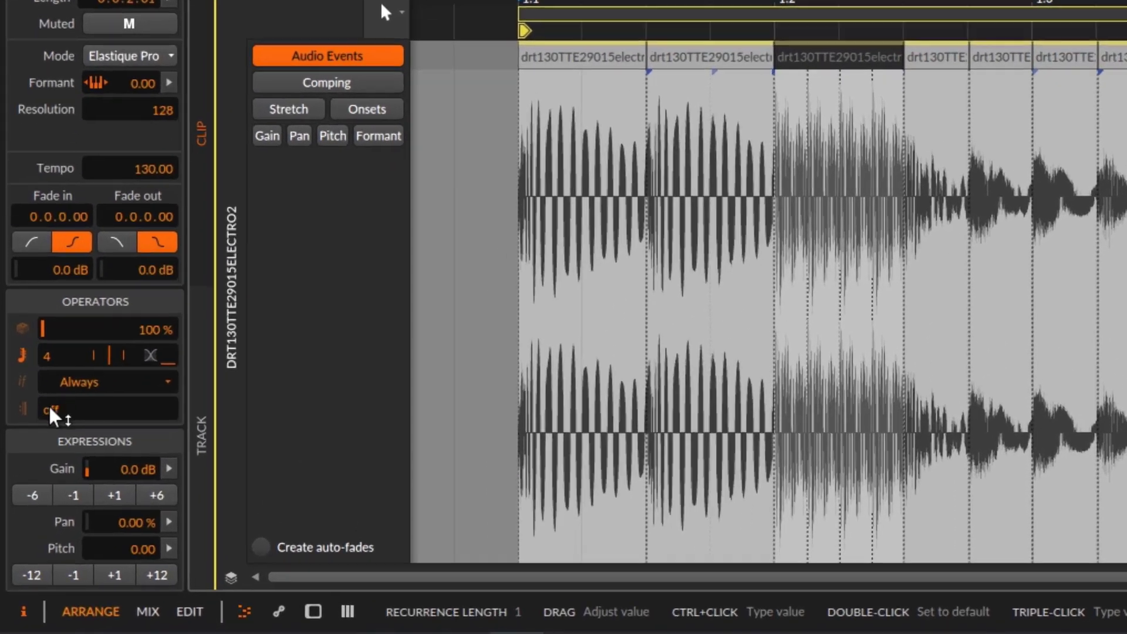
# Step: Set the recurrence length of the event at beat 1.2 to 4 with only the fourth step on, and play briefly
pyautogui.moveTo(26, 514); pyautogui.dragTo(27, 511)
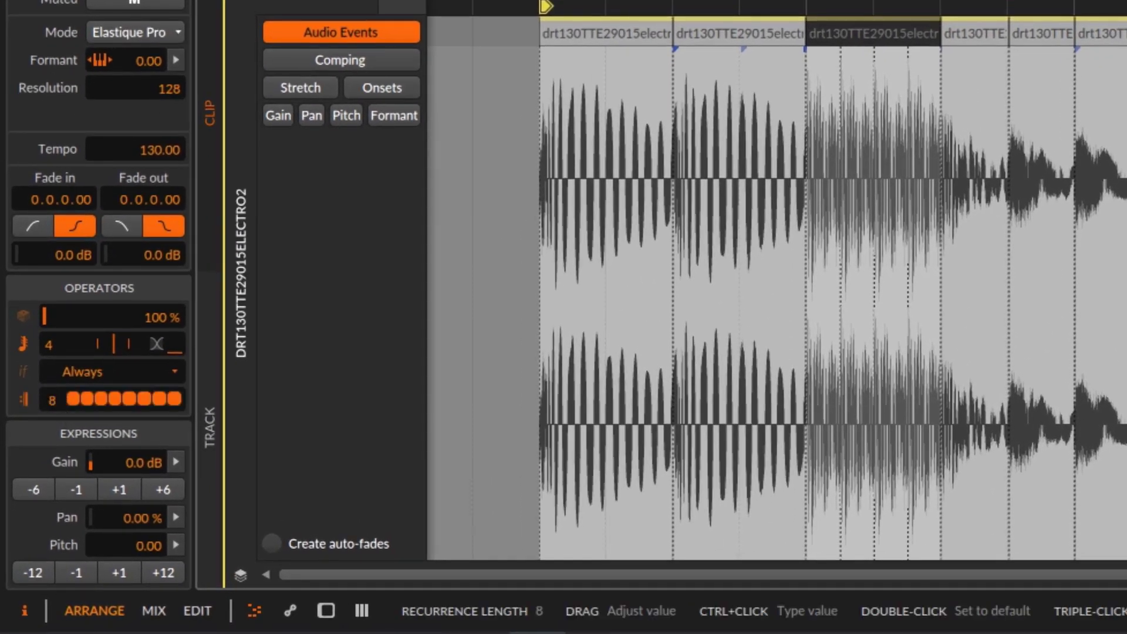
pyautogui.moveTo(54, 388); pyautogui.dragTo(54, 405)
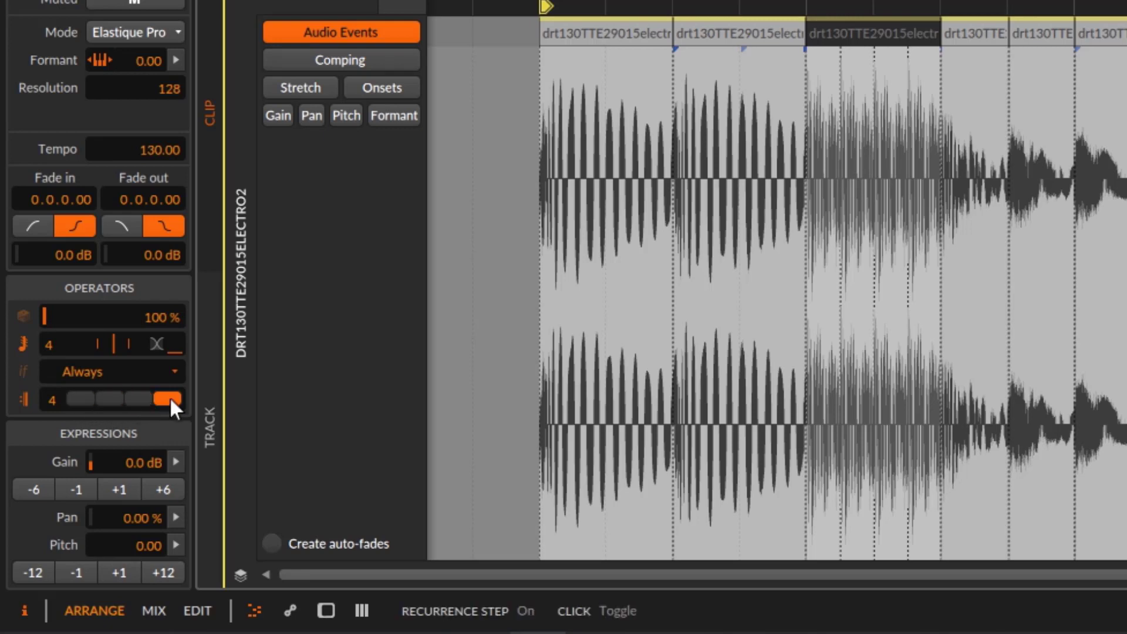
pyautogui.press('space')
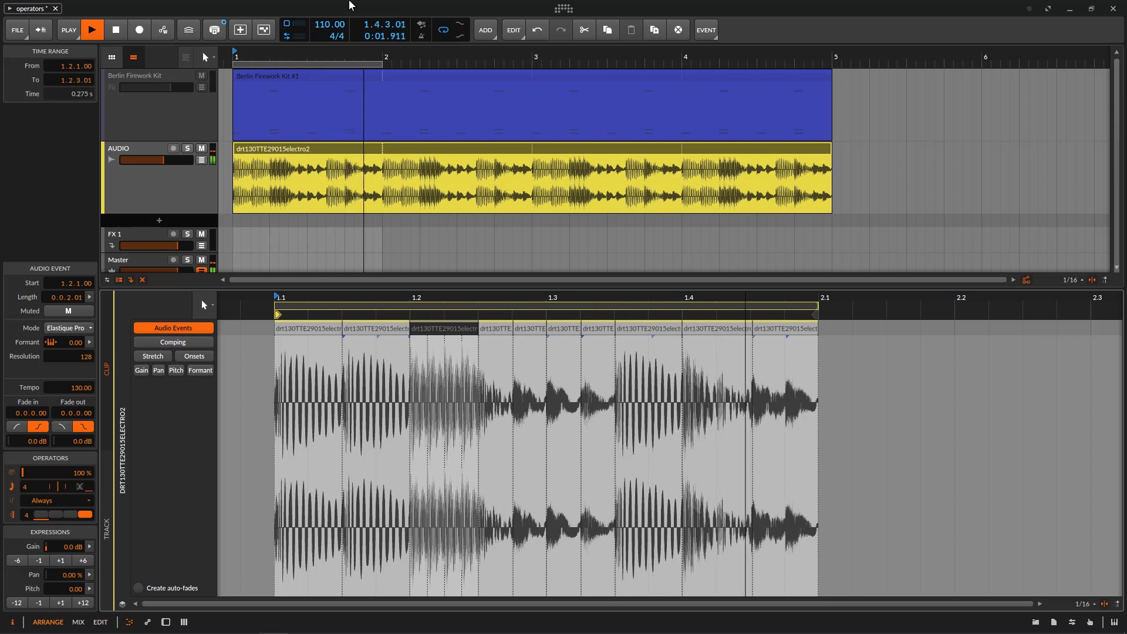
pyautogui.press('space')
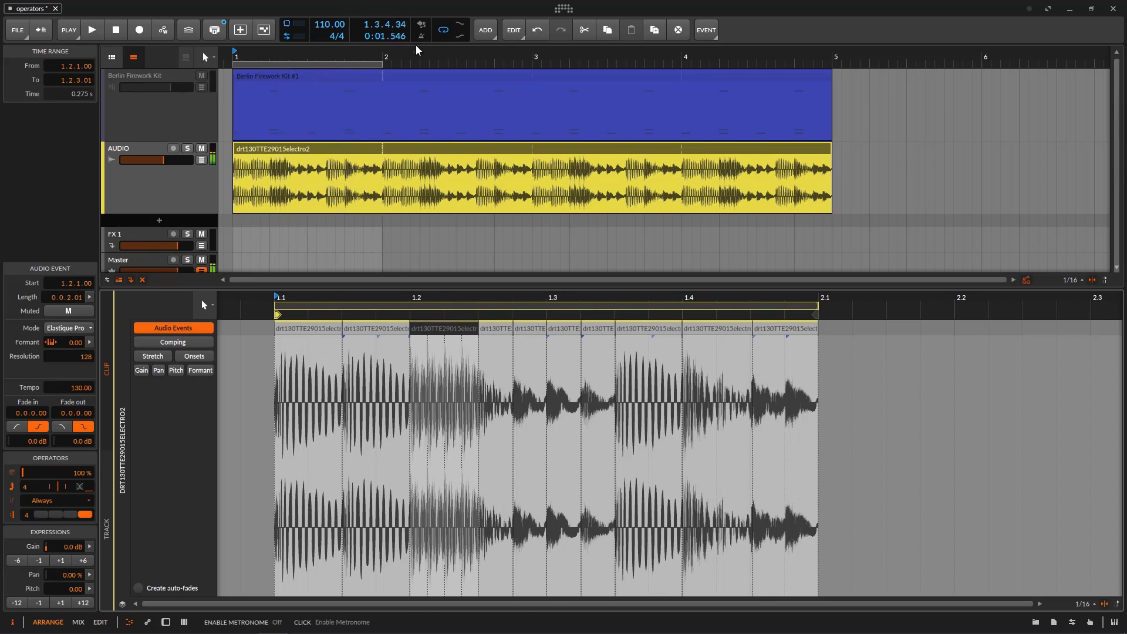
# Step: Extend the arranger loop region to four bars, up to bar 5, and play through the looped clip to hear the recurrence
pyautogui.moveTo(387, 59); pyautogui.dragTo(829, 67)
pyautogui.press('space')
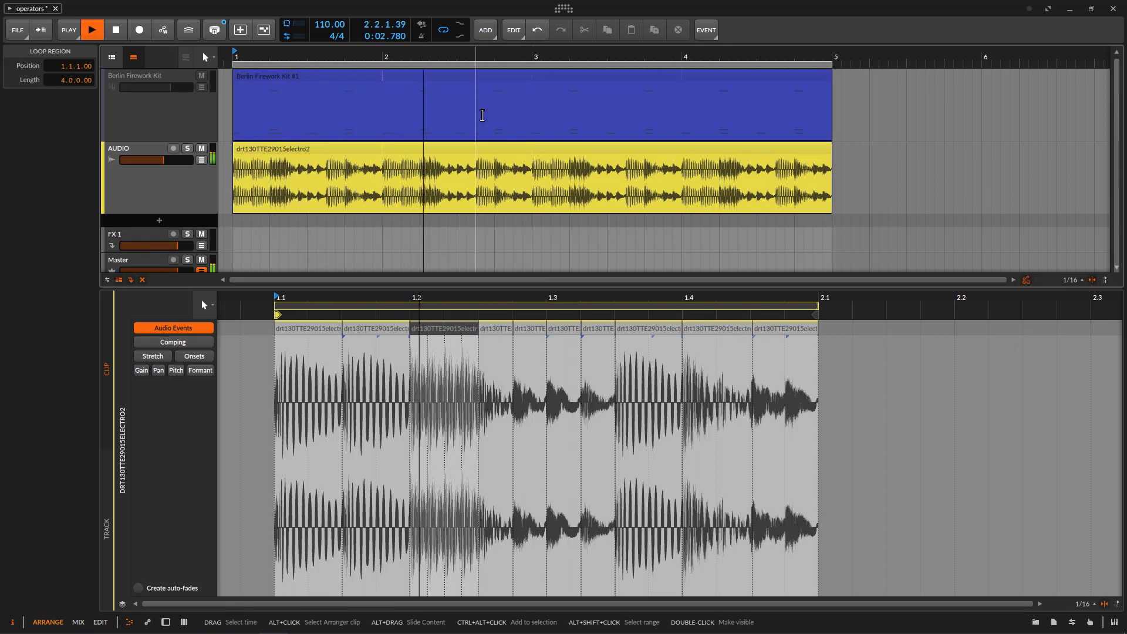
pyautogui.press('f')
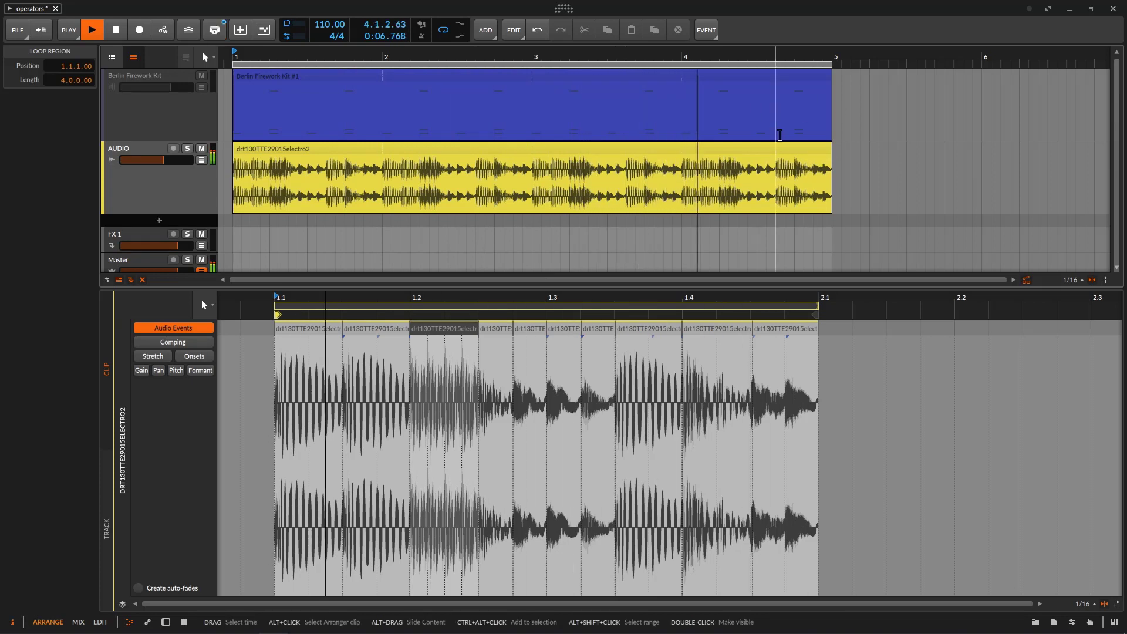
pyautogui.press('f')
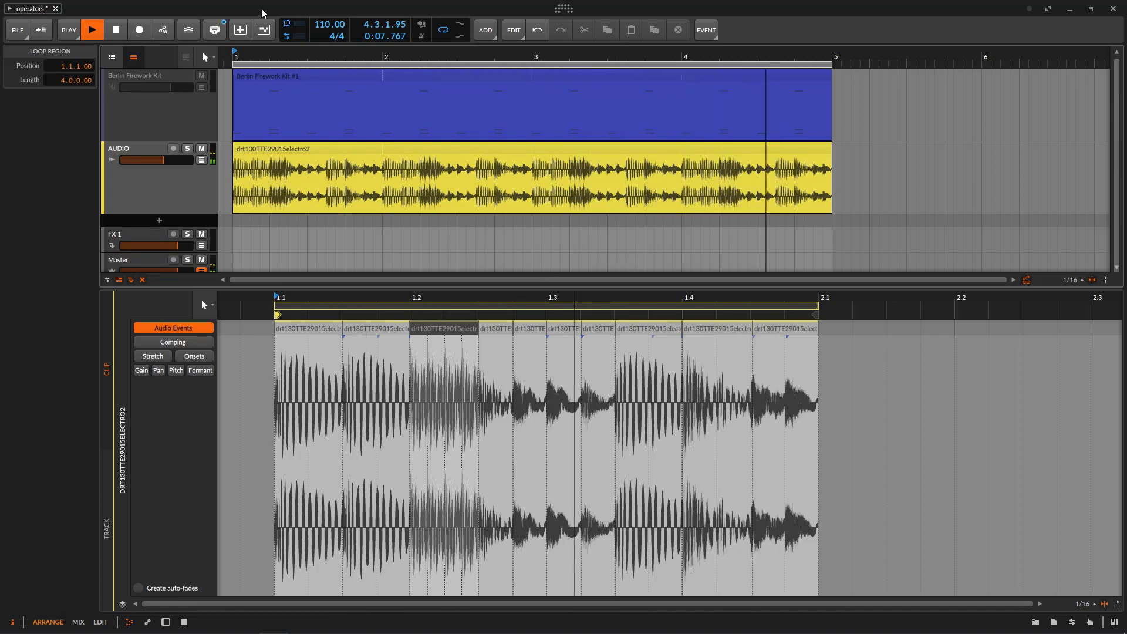
pyautogui.click(120, 32)
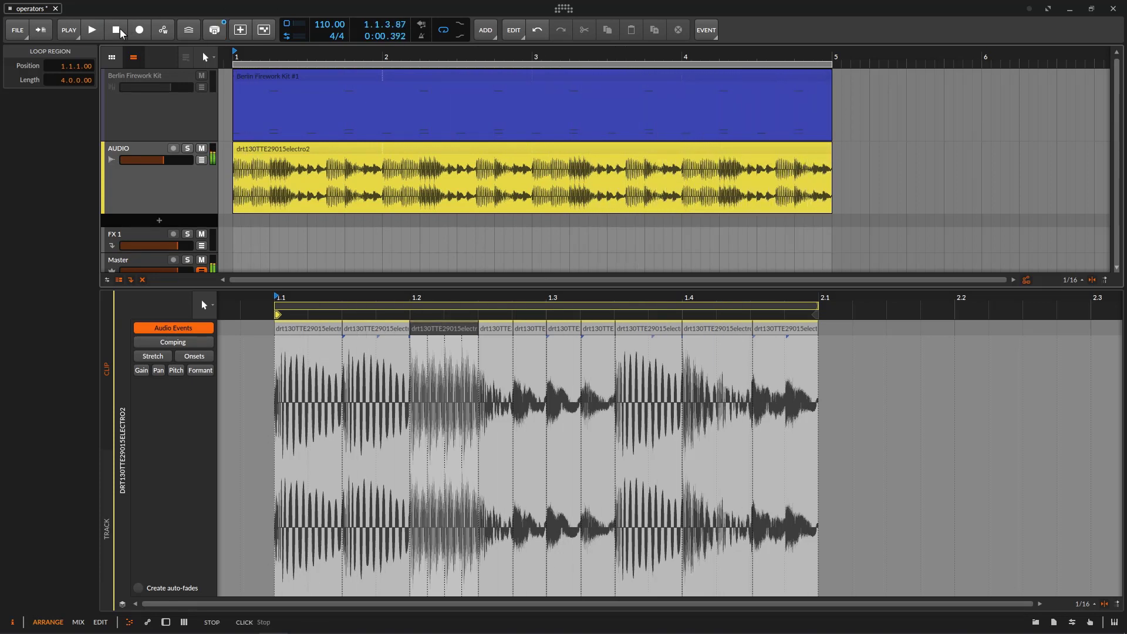
# Step: Compare the occurrence conditions offered for the audio event at beat 1.2 with those for the cymbal note at beat 1.2 in Berlin Firework Kit #1
pyautogui.click(439, 329)
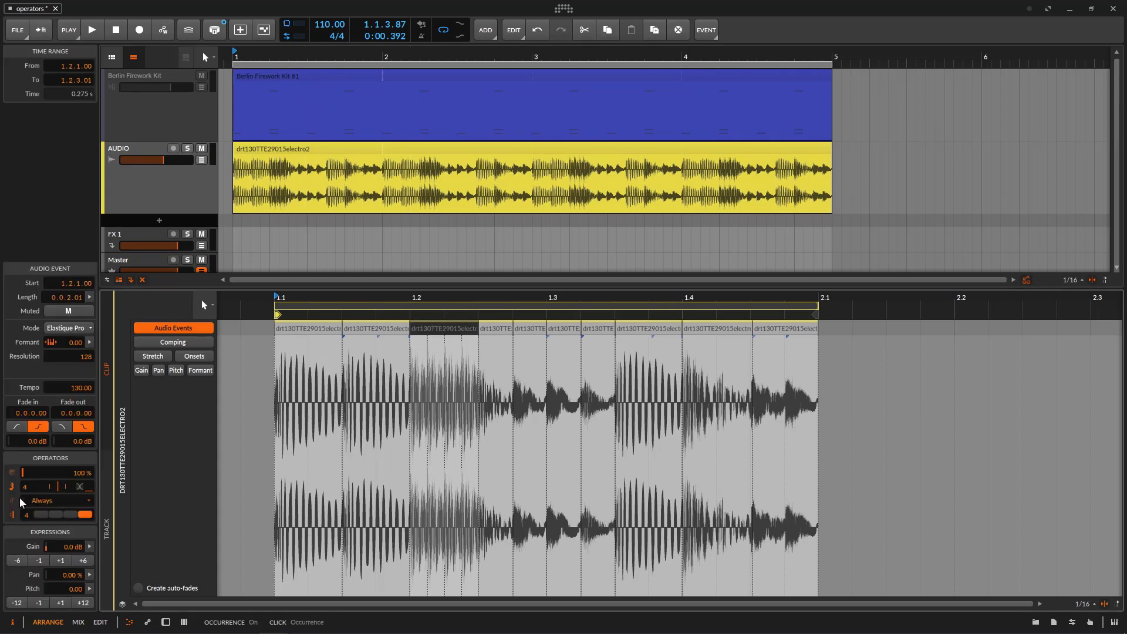
pyautogui.click(69, 500)
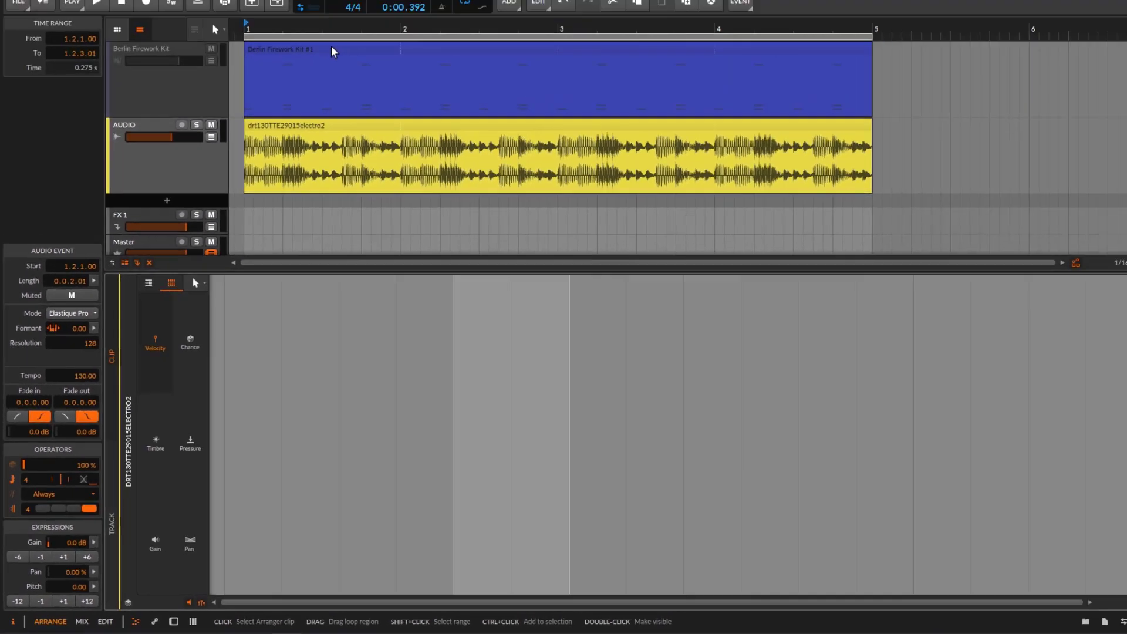
pyautogui.click(320, 76)
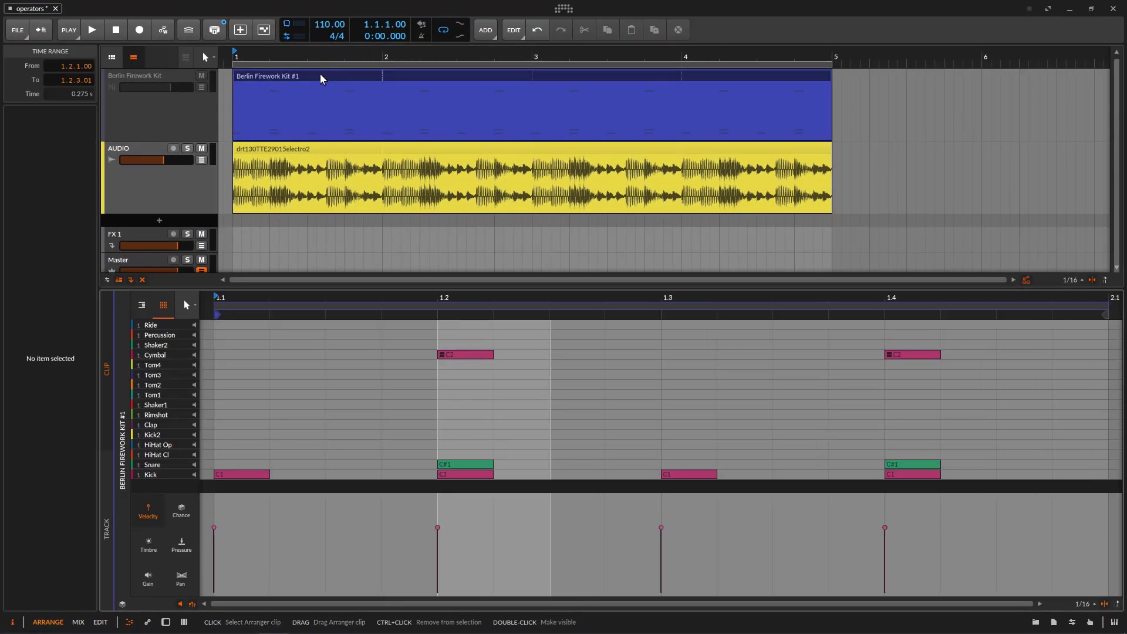
pyautogui.click(470, 356)
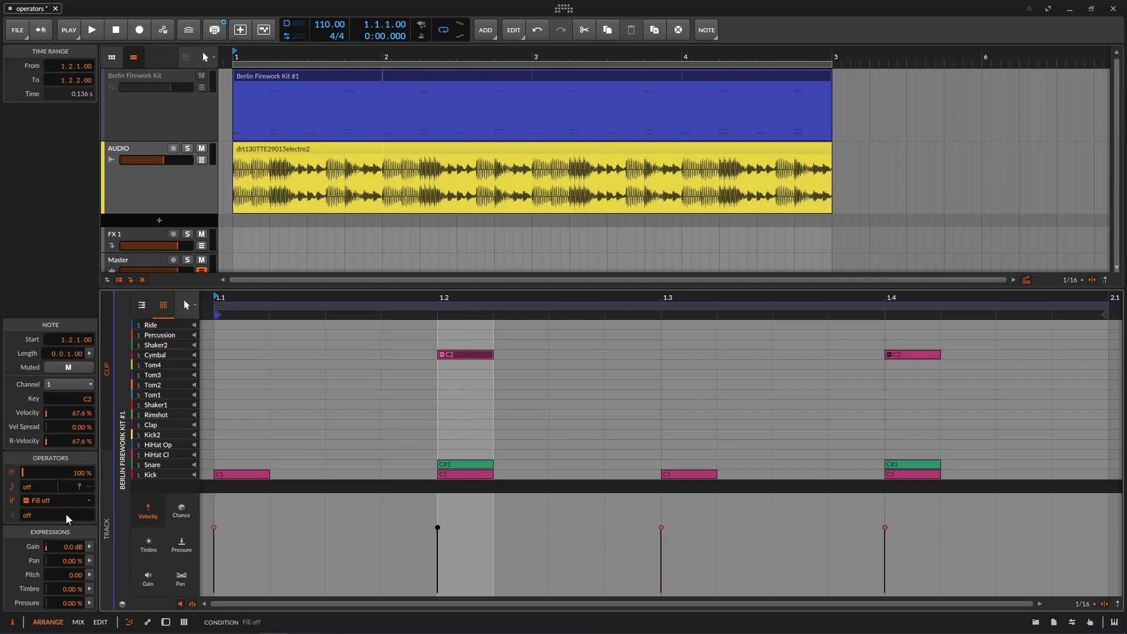
pyautogui.click(47, 500)
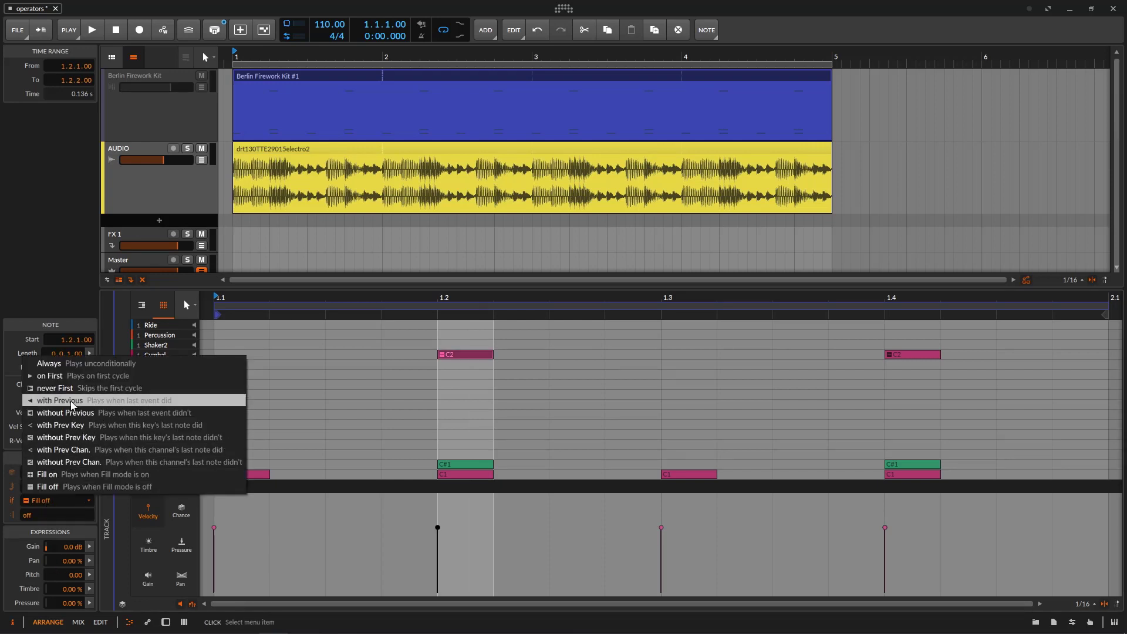
# Step: Try adding one Shaker1 note and one Tom4 note shortly before beat 1.2 in the drum clip, and remove both again
pyautogui.click(416, 409)
pyautogui.doubleClick(413, 404)
pyautogui.doubleClick(352, 365)
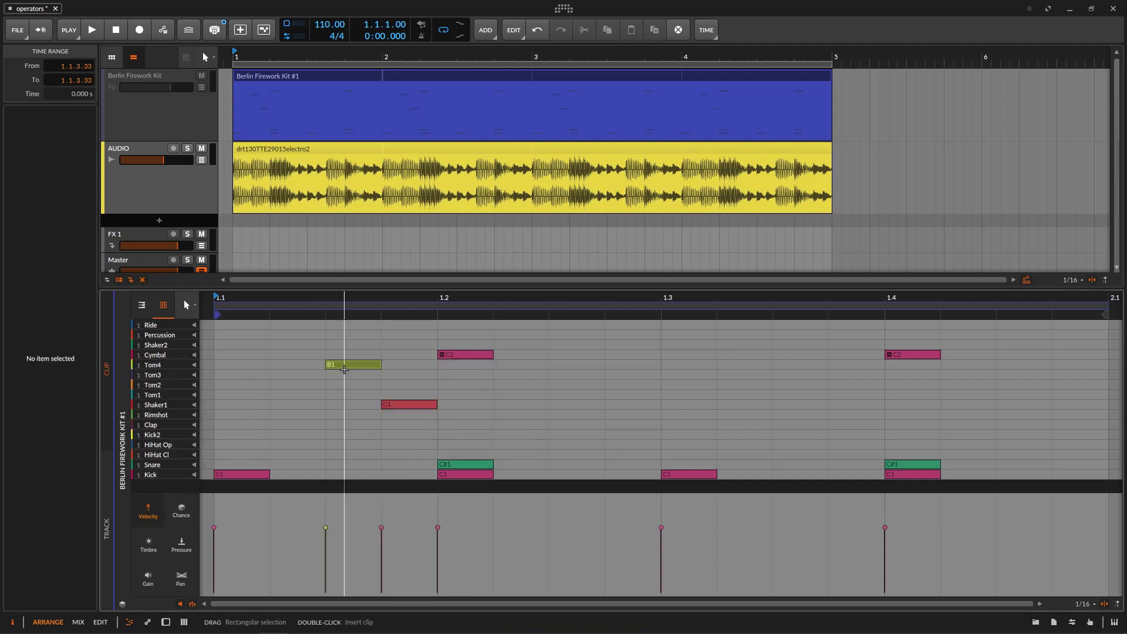
pyautogui.moveTo(314, 356); pyautogui.dragTo(443, 418)
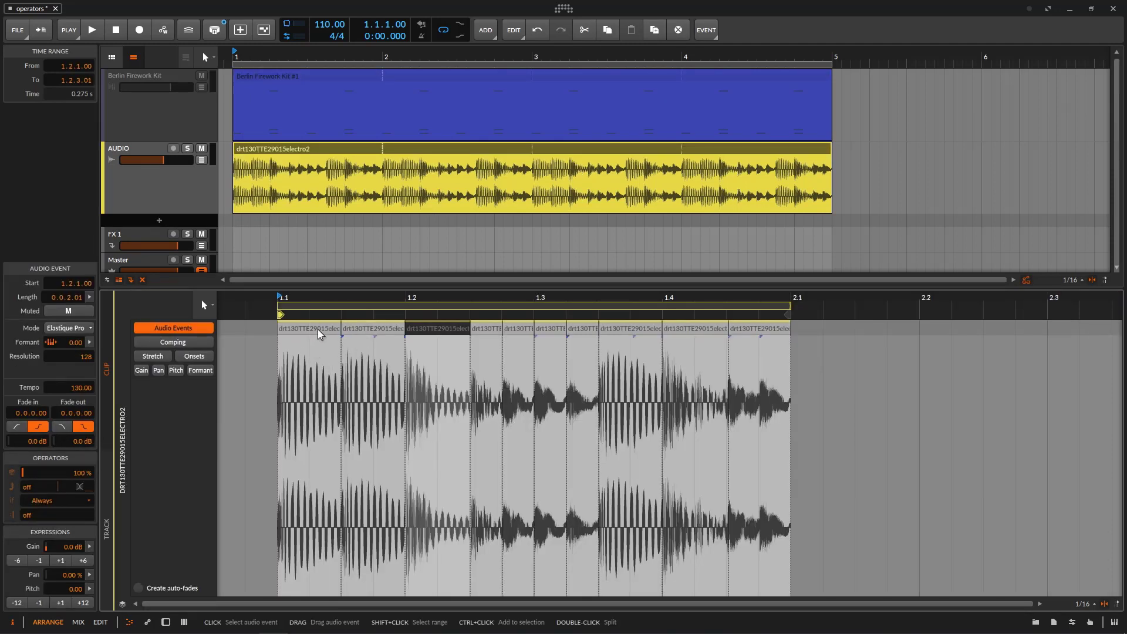
# Step: Examine the sliced audio events one by one and all together, and the occurrence conditions offered for the event at beat 1.2
pyautogui.click(318, 329)
pyautogui.click(372, 330)
pyautogui.click(428, 327)
pyautogui.click(497, 335)
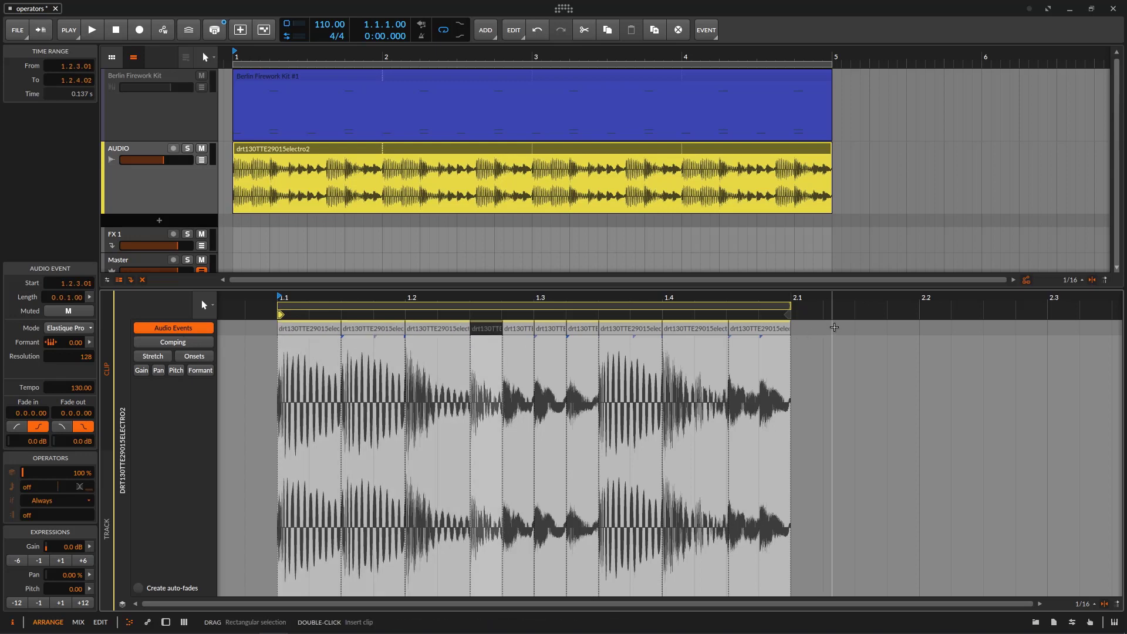
pyautogui.moveTo(834, 327); pyautogui.dragTo(282, 327)
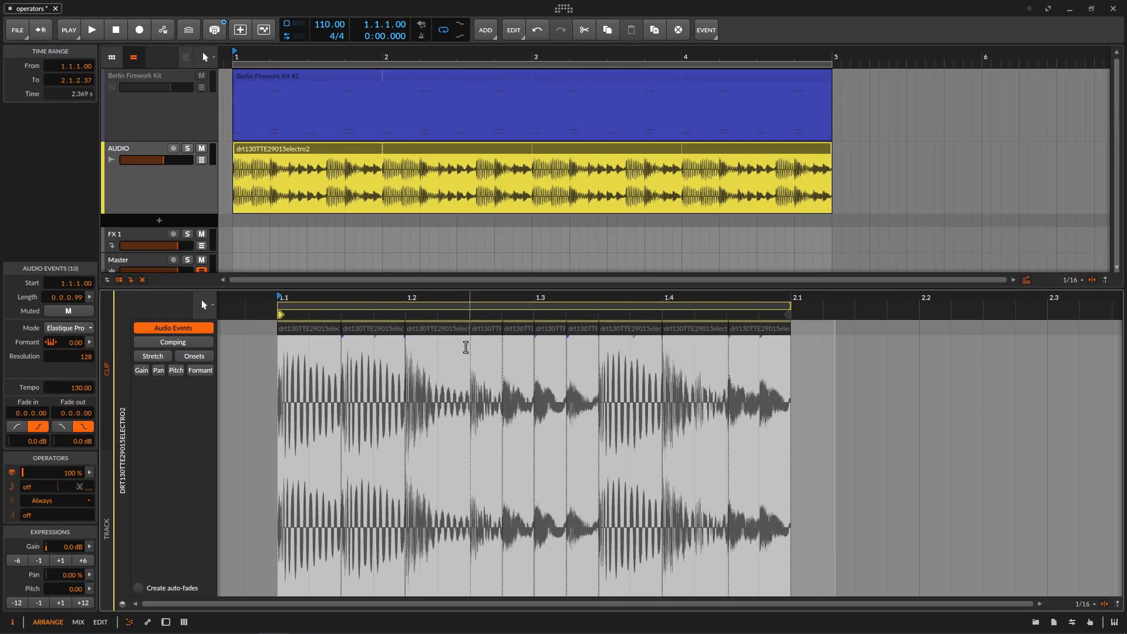
pyautogui.click(453, 355)
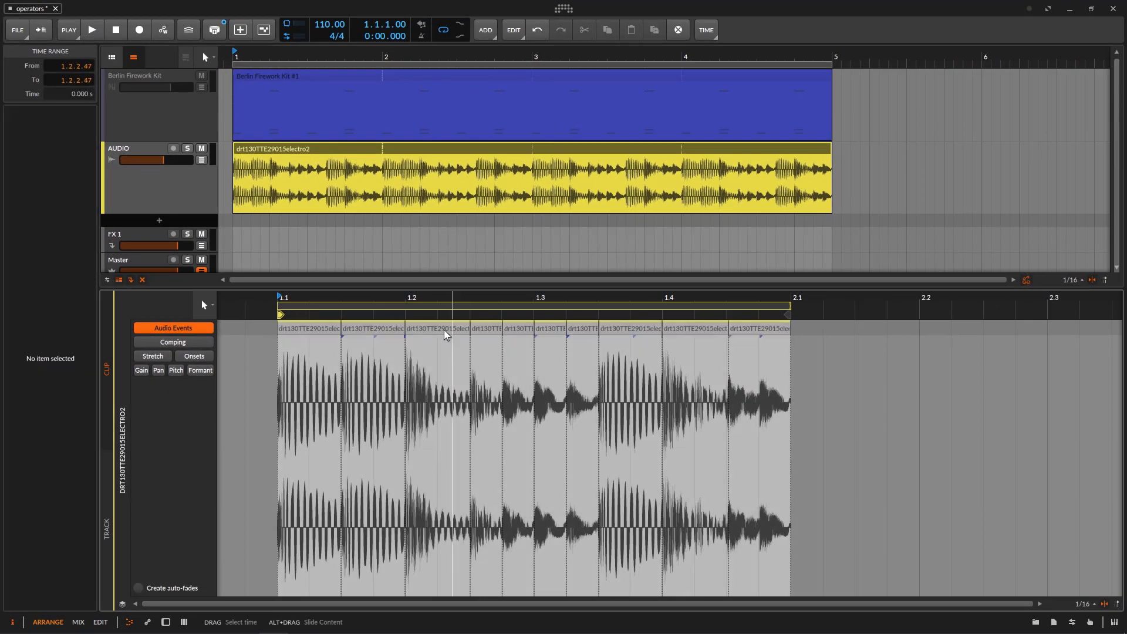
pyautogui.click(442, 330)
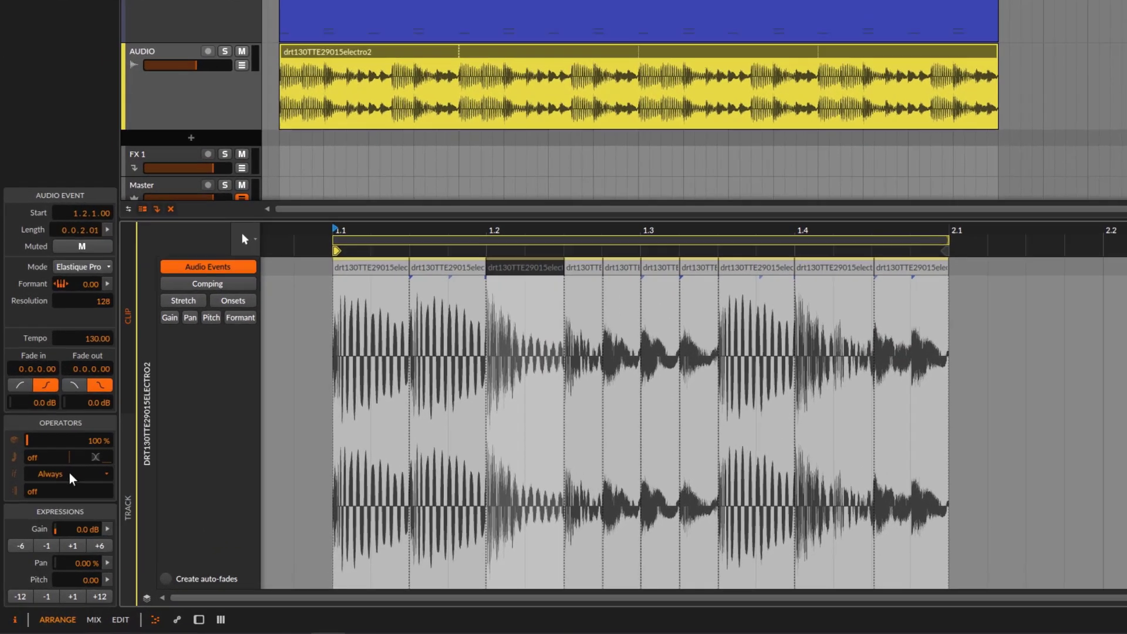
pyautogui.click(59, 500)
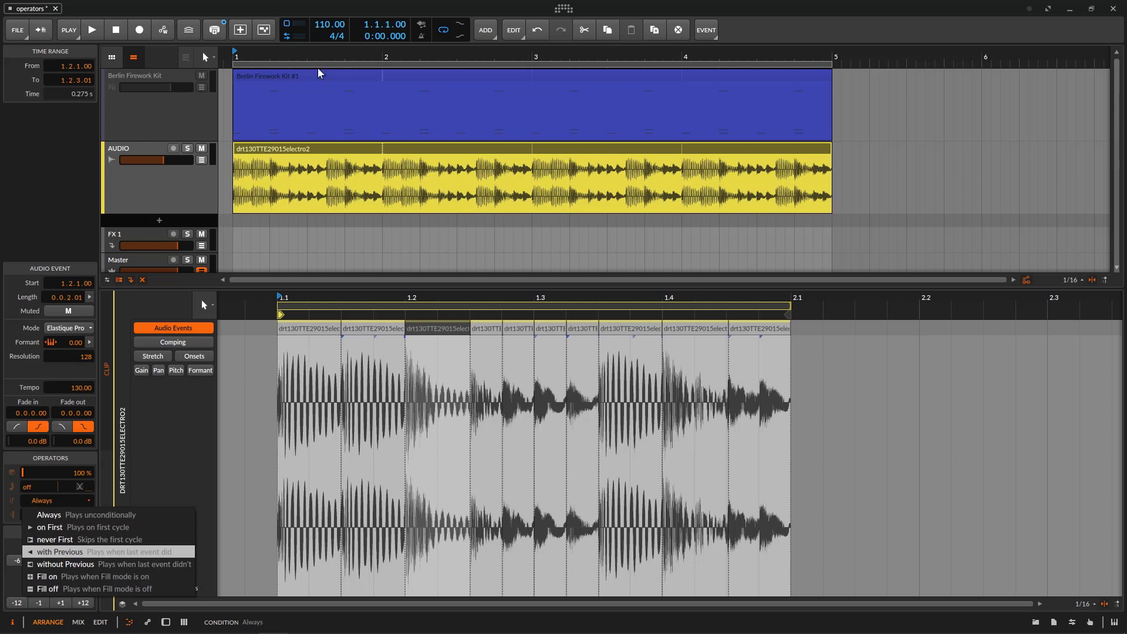
# Step: Set the occurrence condition of the audio event at beat 1.2 to with Previous and start playback
pyautogui.click(389, 324)
pyautogui.click(380, 331)
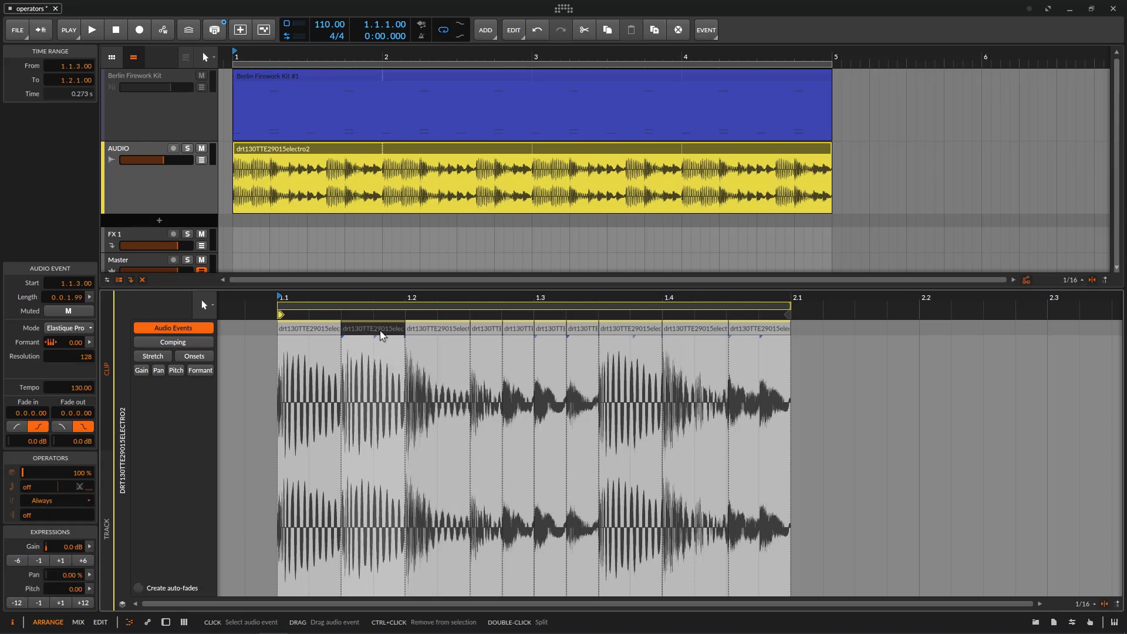
pyautogui.click(441, 331)
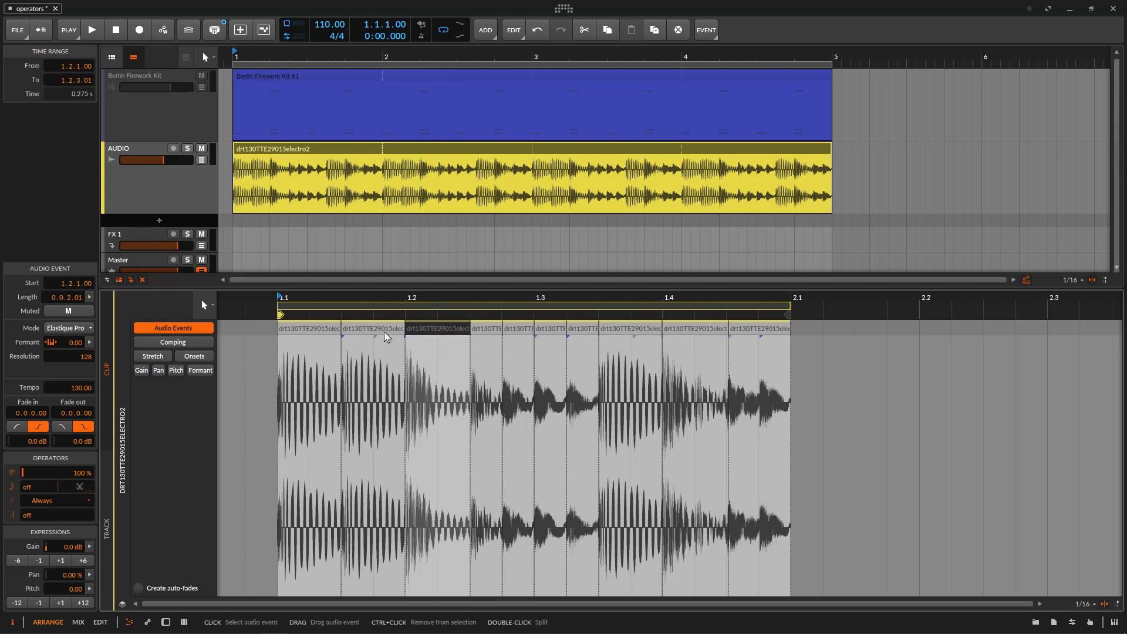
pyautogui.click(381, 330)
pyautogui.click(430, 330)
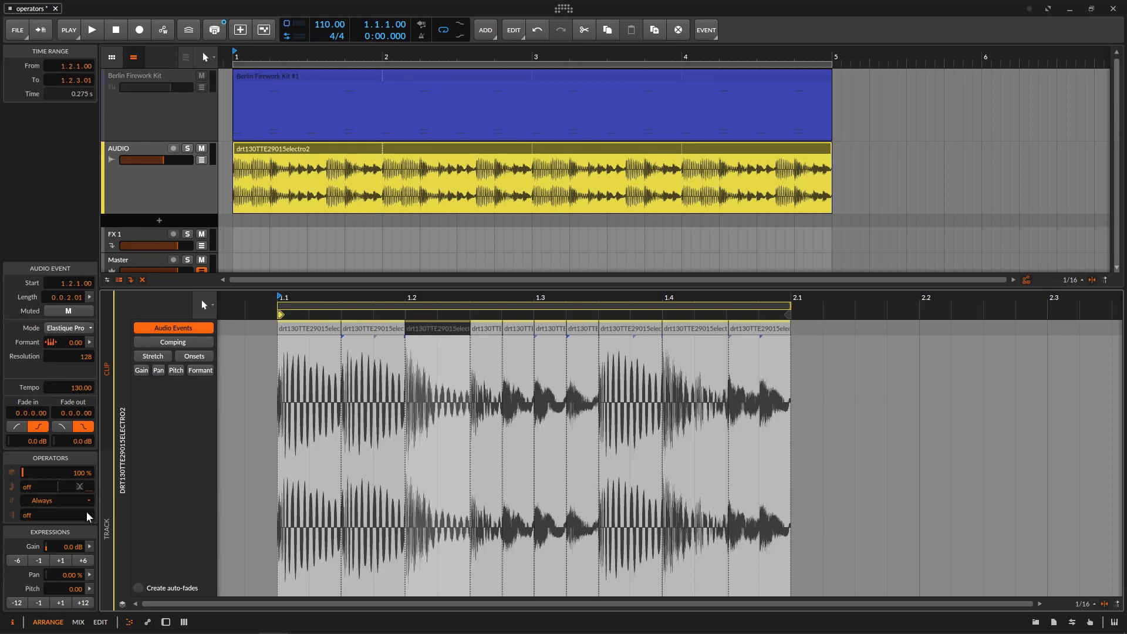
pyautogui.click(71, 502)
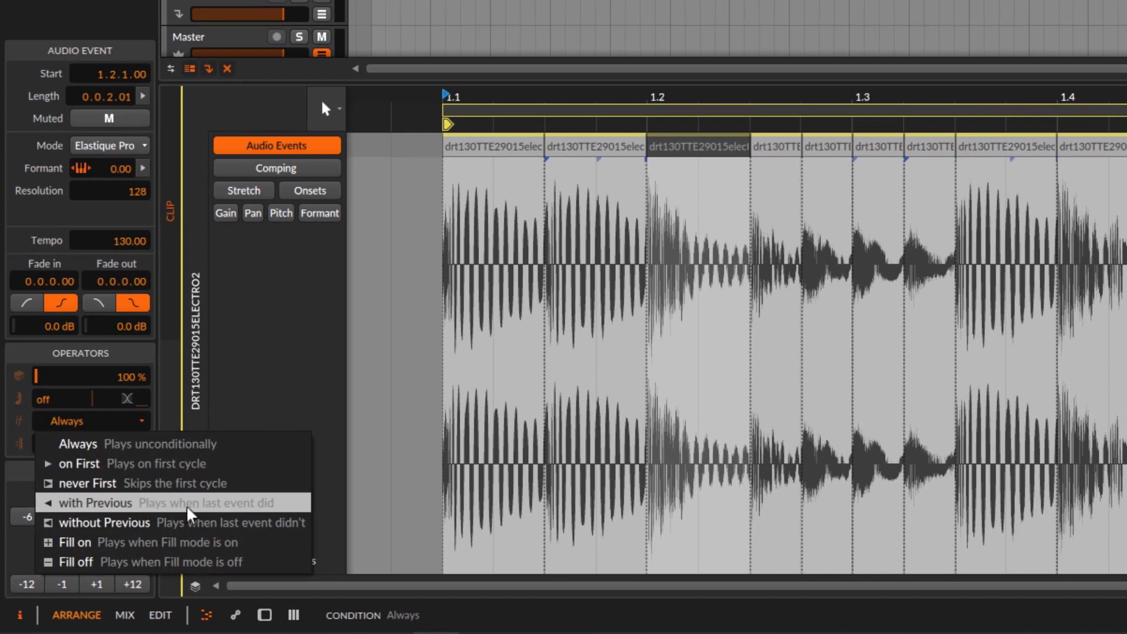
pyautogui.click(253, 504)
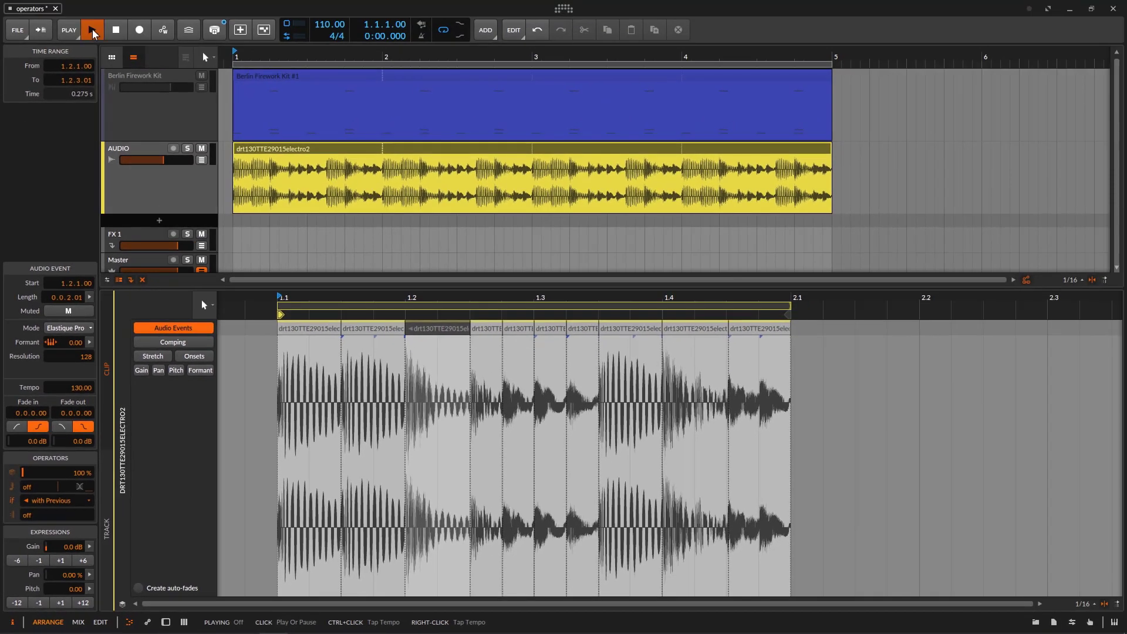
pyautogui.click(93, 29)
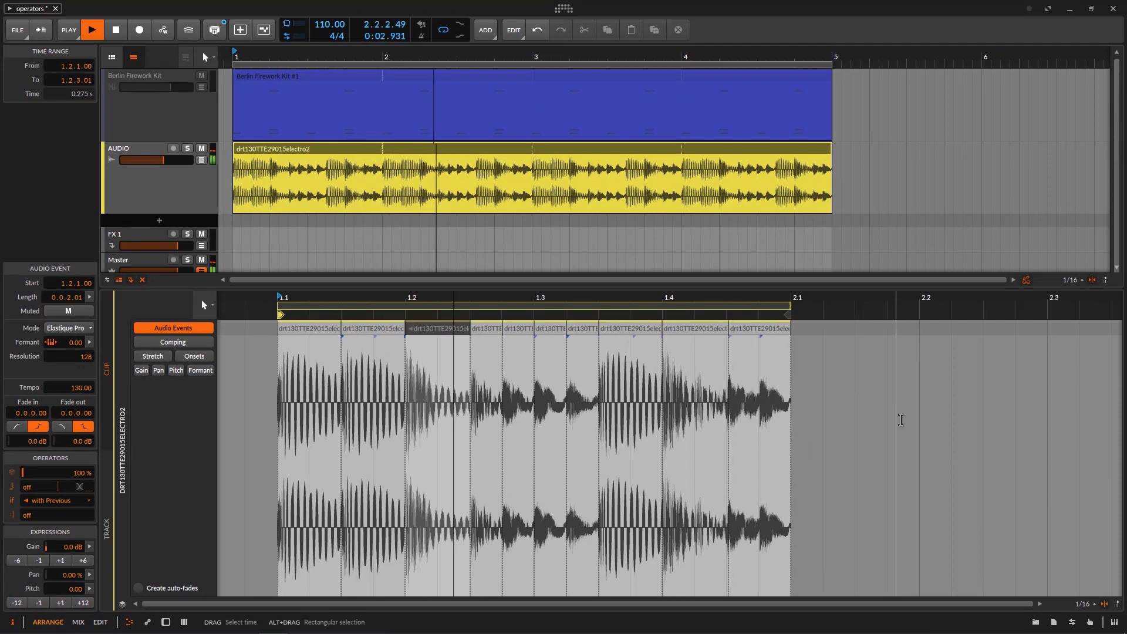
pyautogui.click(432, 579)
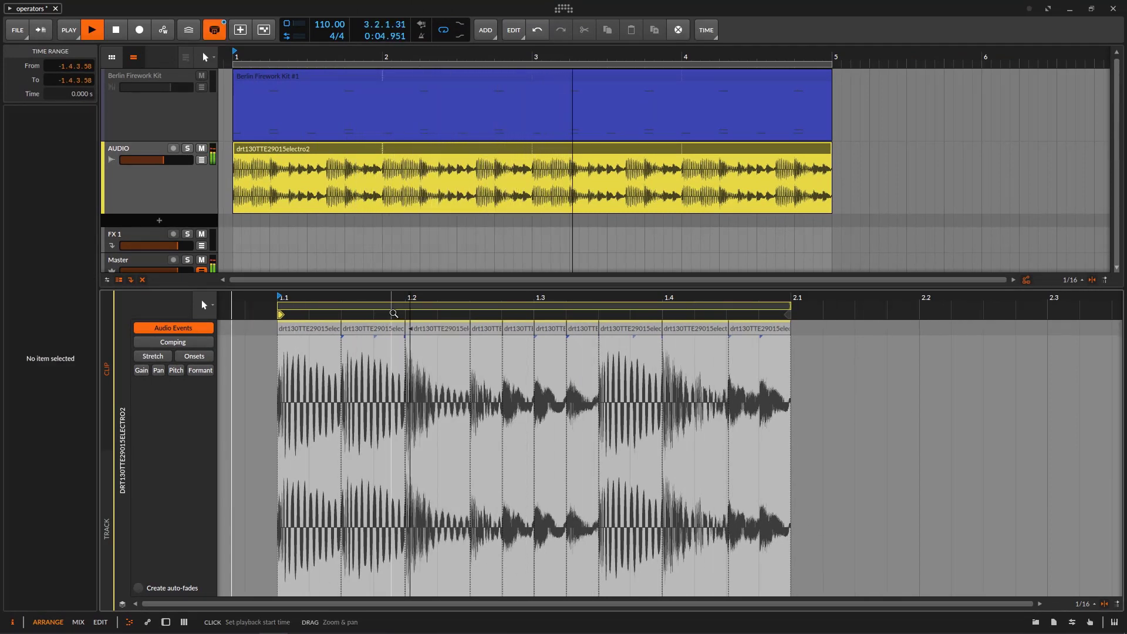
# Step: Lower the chance of the audio event at 1.1.3 to 30.5 % and listen to its effect on the event at beat 1.2
pyautogui.click(361, 330)
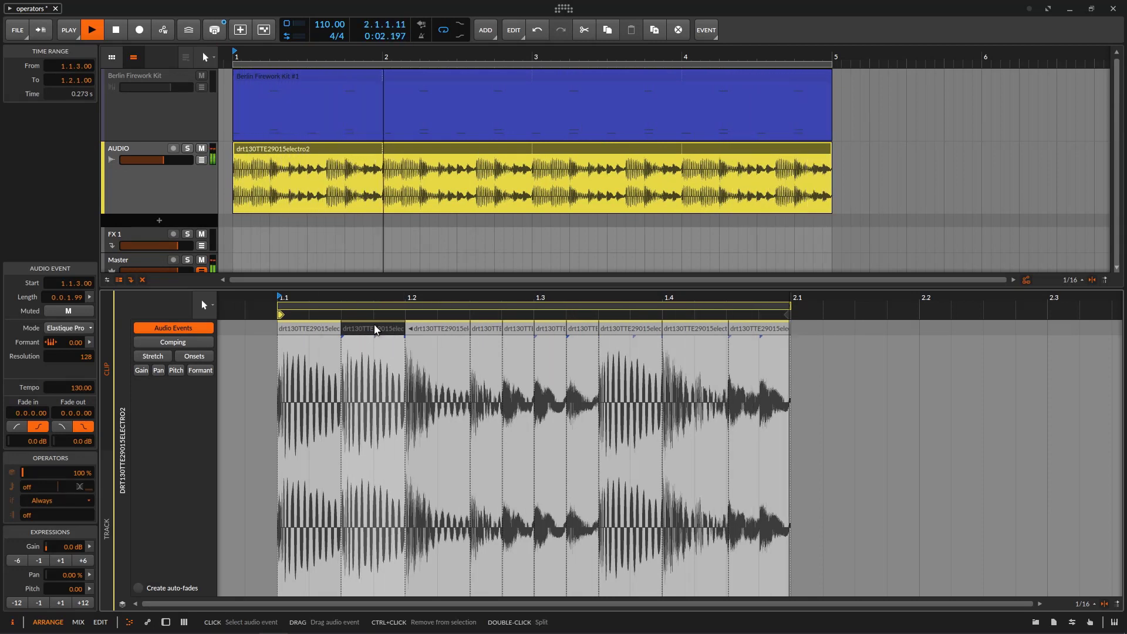
pyautogui.moveTo(64, 473); pyautogui.dragTo(63, 551)
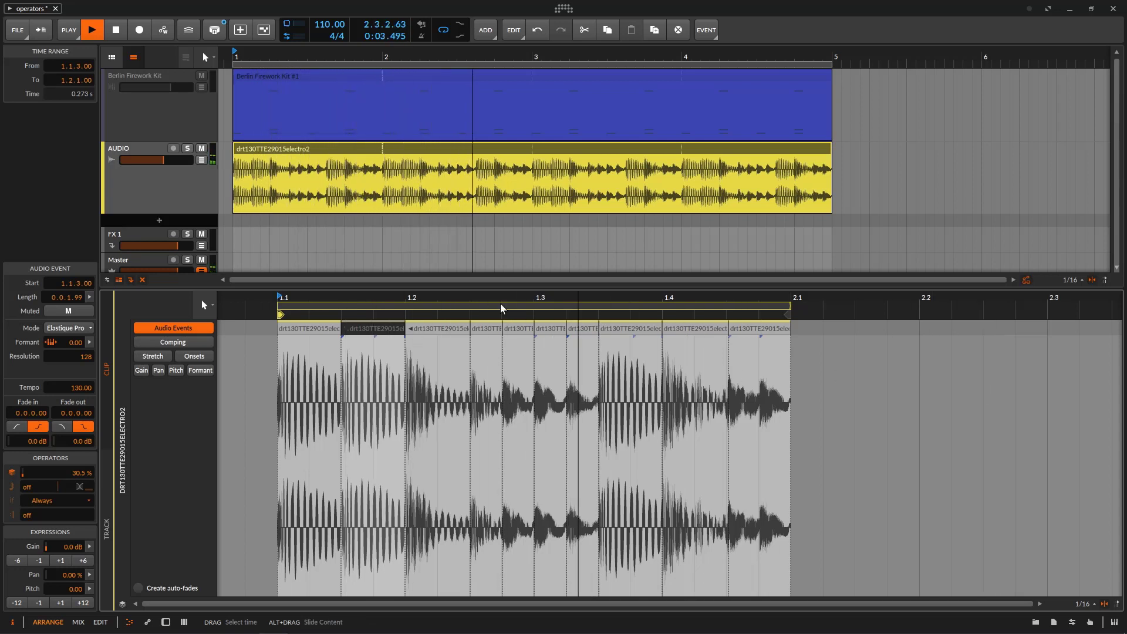
pyautogui.click(446, 329)
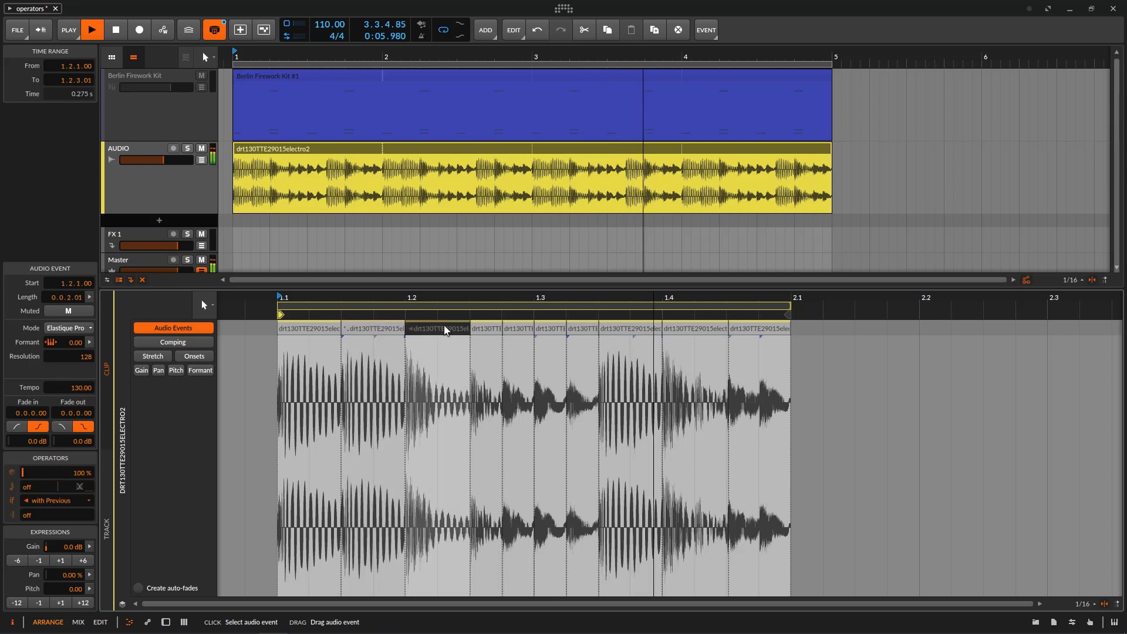
pyautogui.click(373, 330)
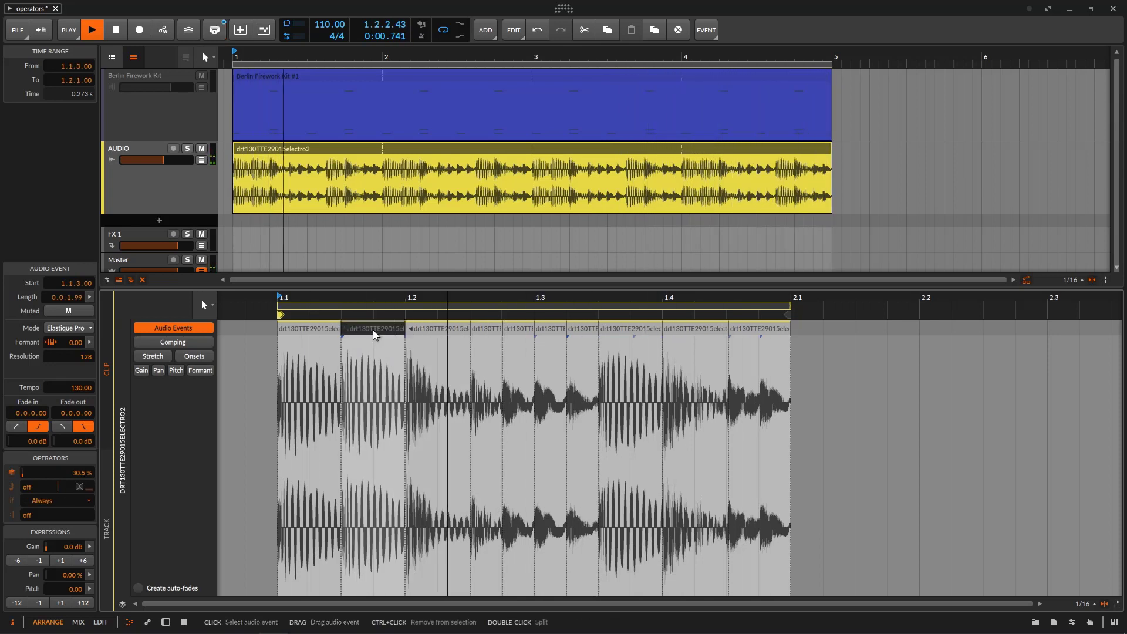
pyautogui.click(436, 332)
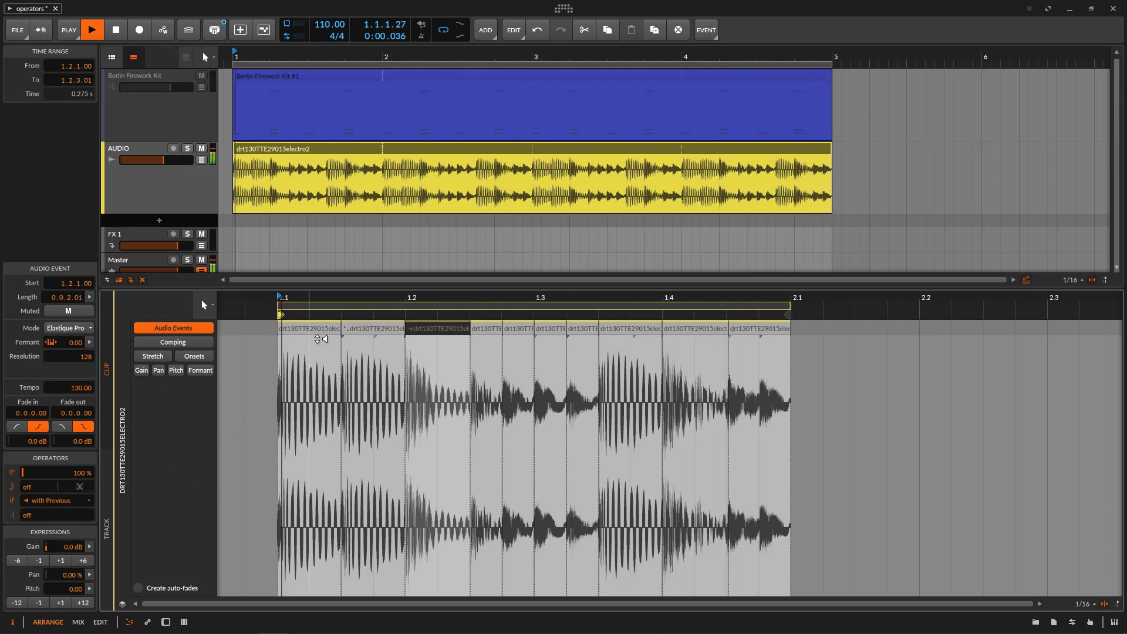
# Step: Raise the chance of the audio event at 1.1.3 to 66.5 %, listen to the loop and stop playback
pyautogui.click(369, 328)
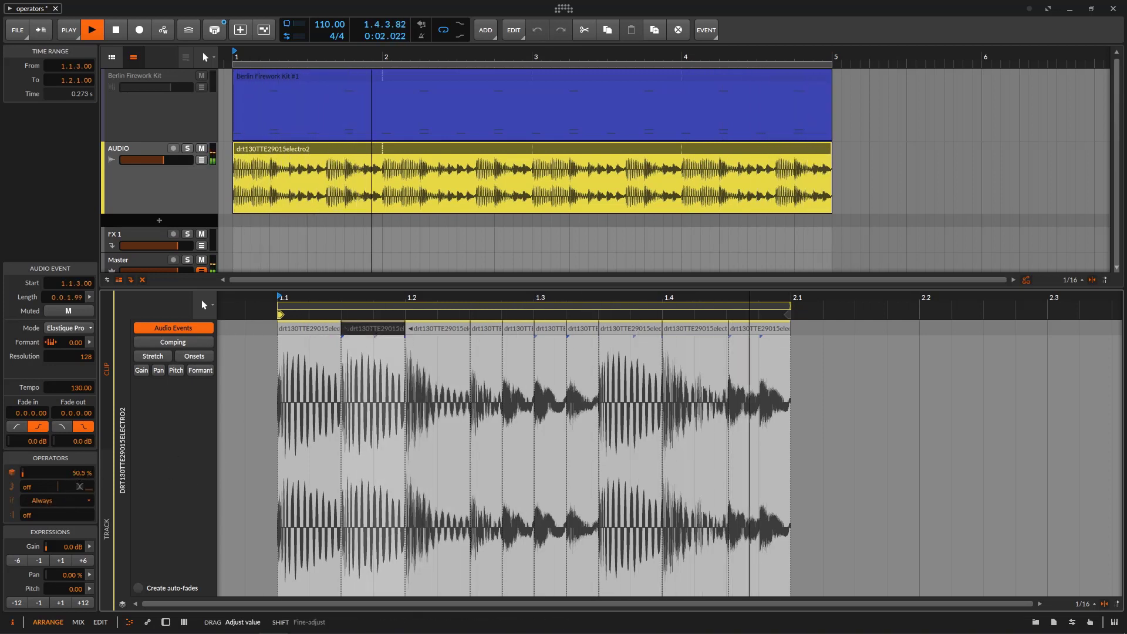
pyautogui.moveTo(57, 472); pyautogui.dragTo(57, 462)
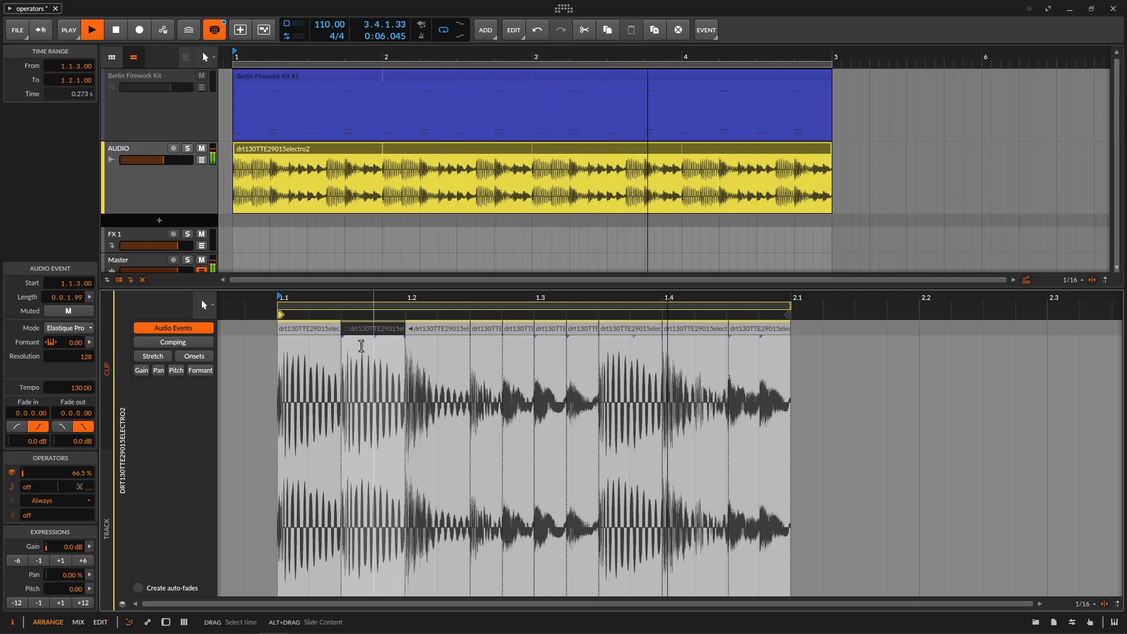
pyautogui.click(435, 328)
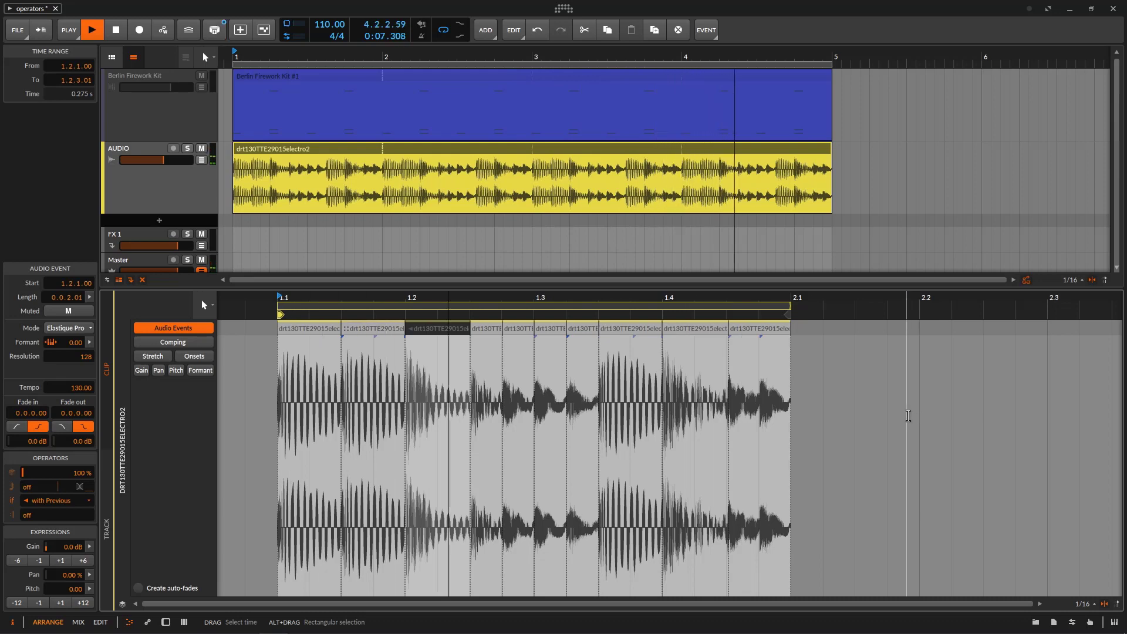
pyautogui.click(246, 447)
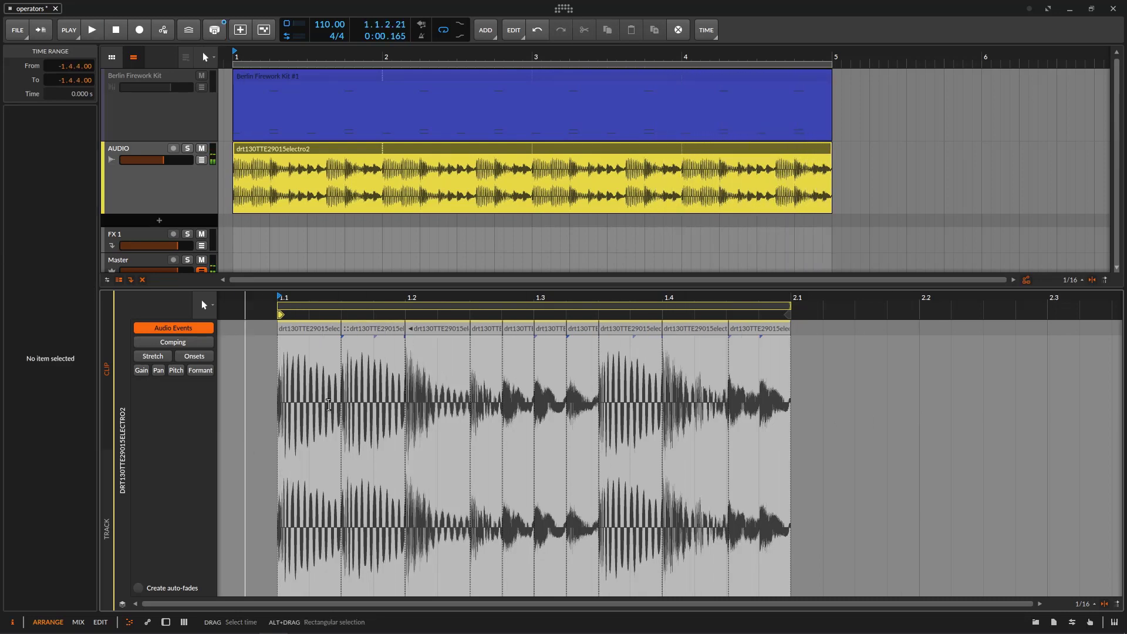
# Step: Change the occurrence condition of the audio event at beat 1.2 to without Previous and check it against the preceding event
pyautogui.click(431, 333)
pyautogui.click(73, 501)
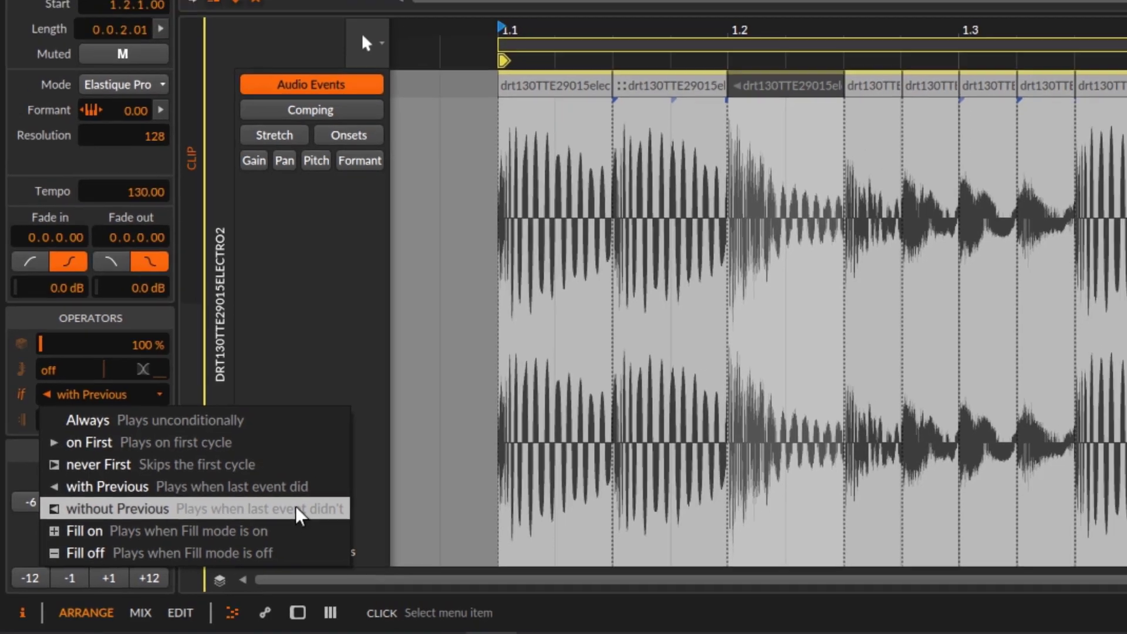
pyautogui.click(312, 501)
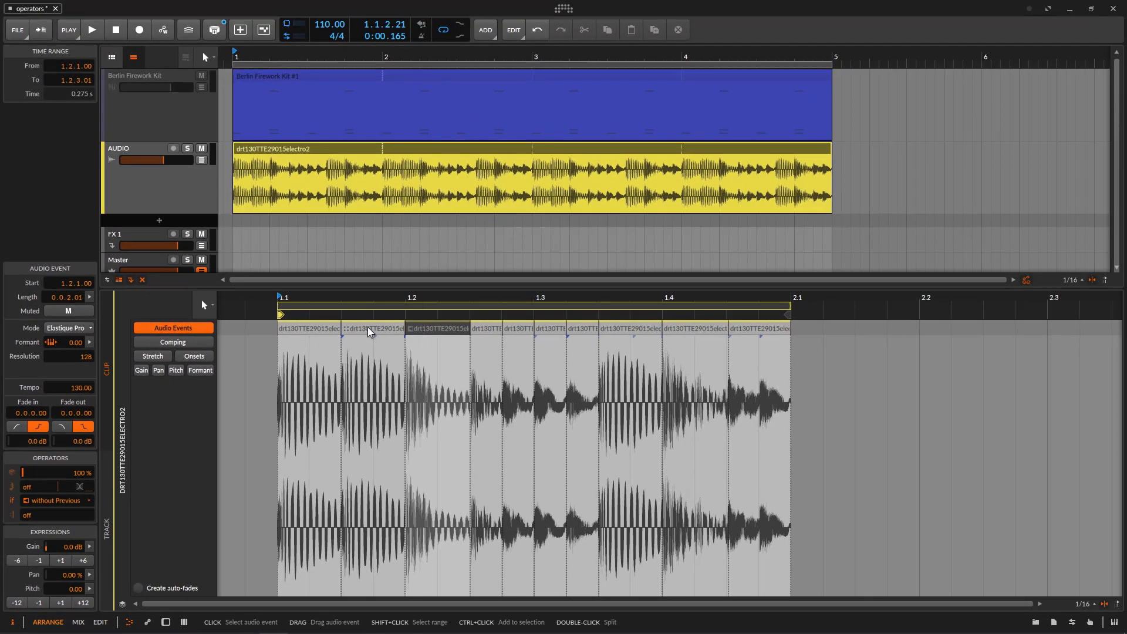
pyautogui.click(368, 330)
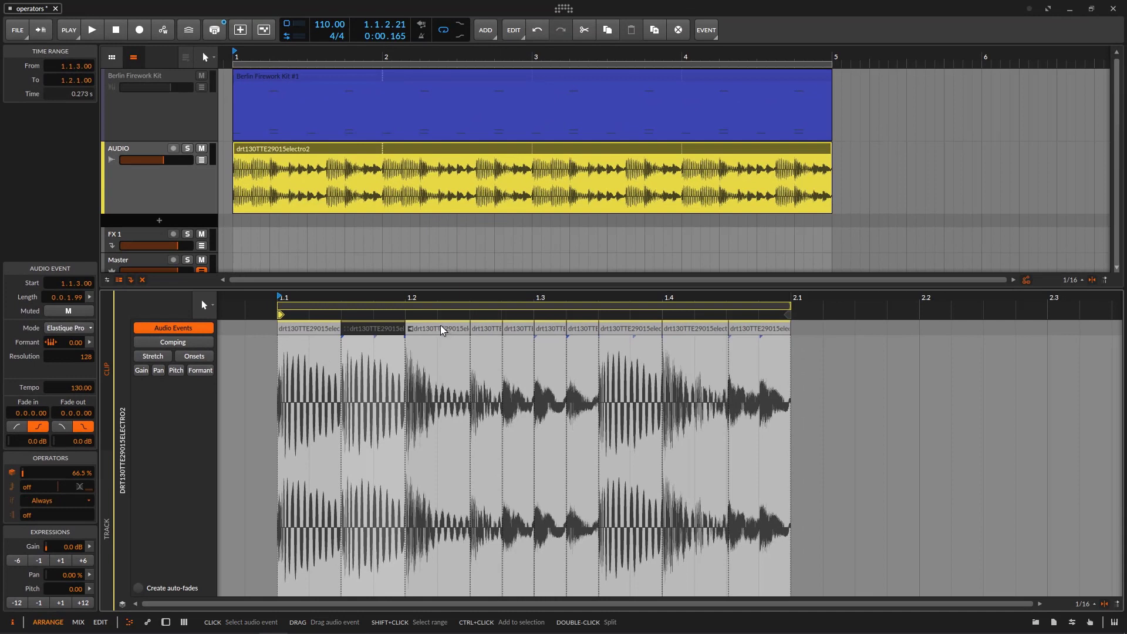
pyautogui.click(441, 328)
# Step: Set the chance of the audio event at 1.1.3 to 49.5 %, play the loop and stop playback
pyautogui.click(372, 328)
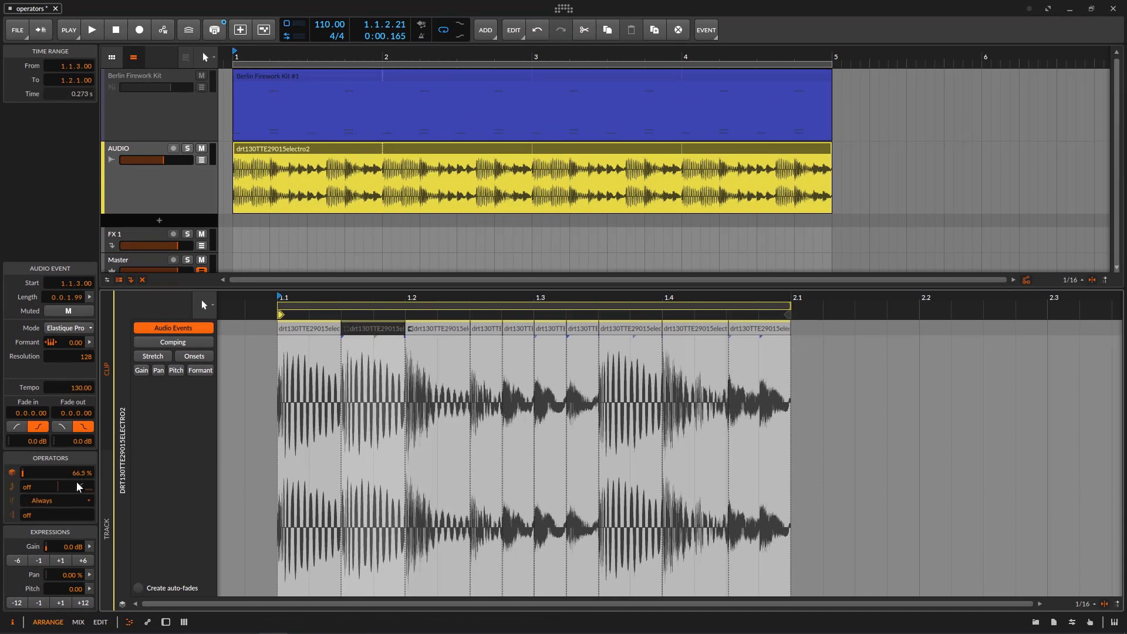
pyautogui.moveTo(77, 473); pyautogui.dragTo(77, 483)
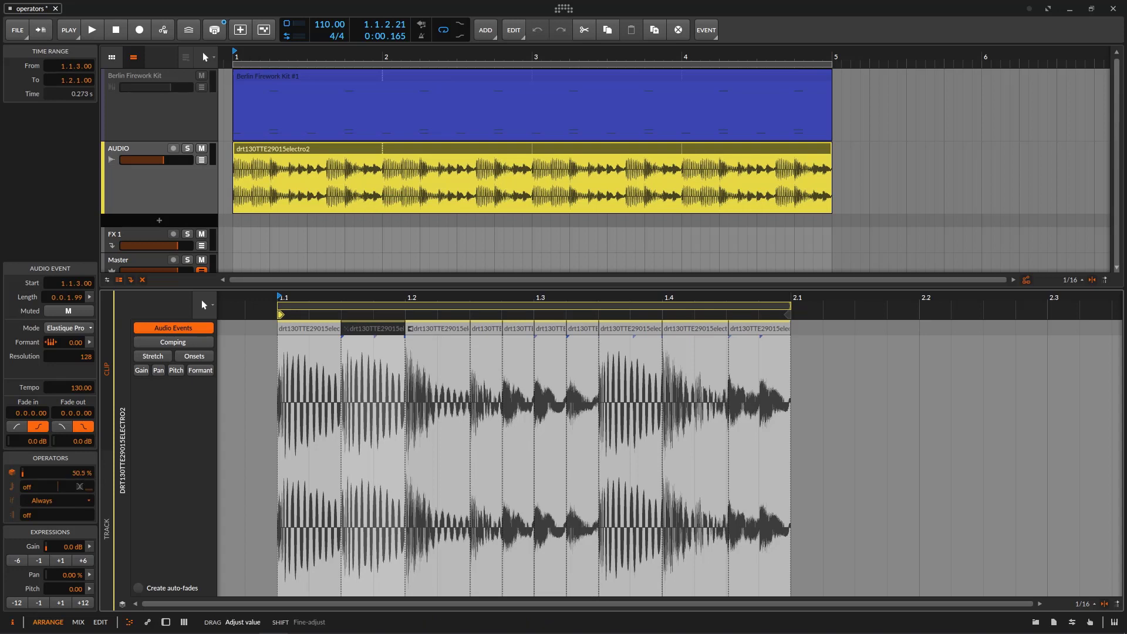
pyautogui.click(91, 30)
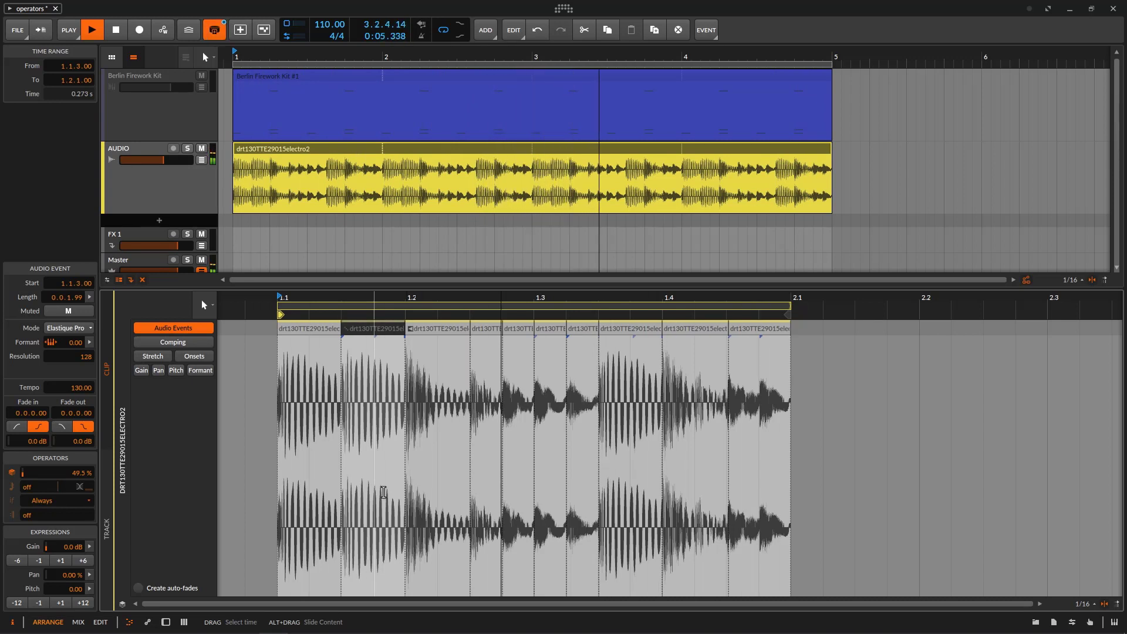
pyautogui.press('space')
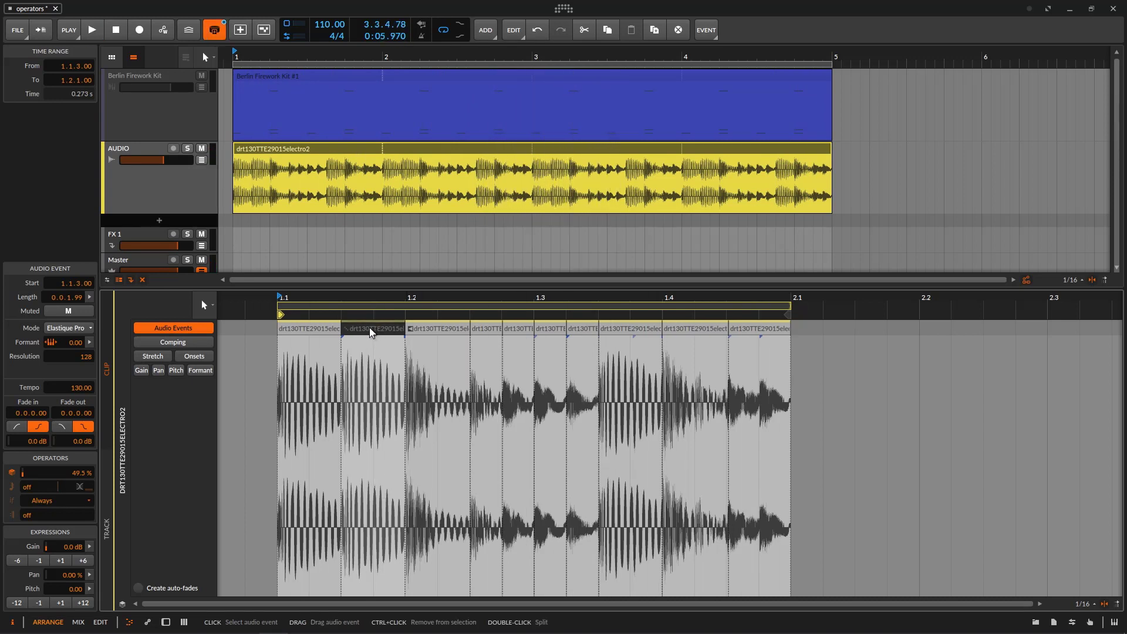
# Step: Compare the operators of the audio events at 1.1.3 and beat 1.2, and listen to the loop with Fill mode off
pyautogui.click(435, 327)
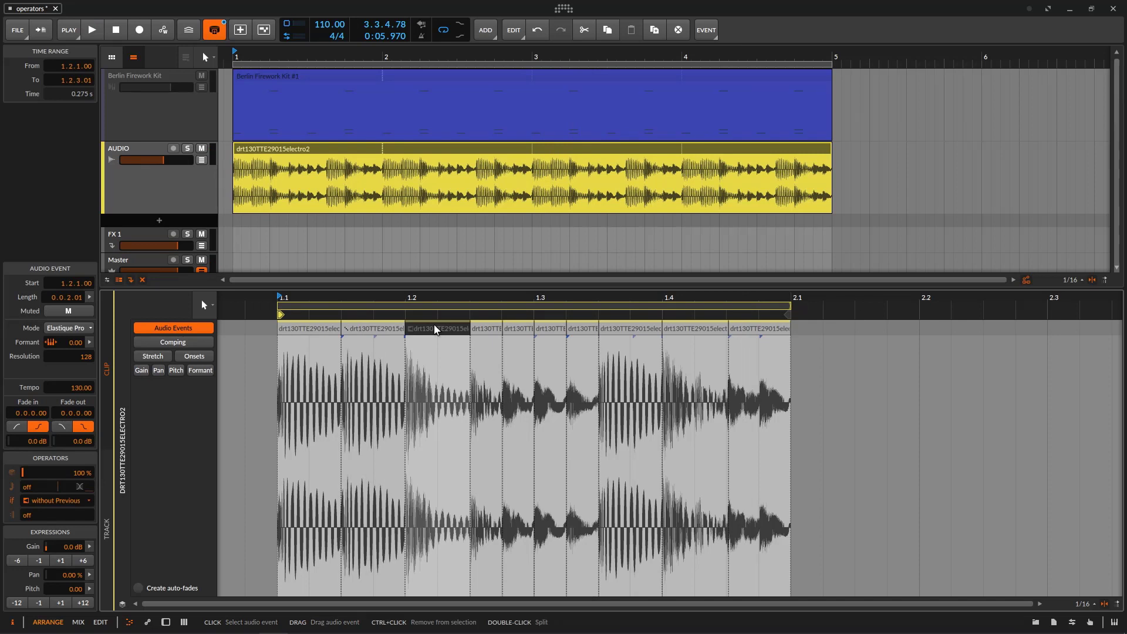
pyautogui.click(368, 328)
pyautogui.click(446, 329)
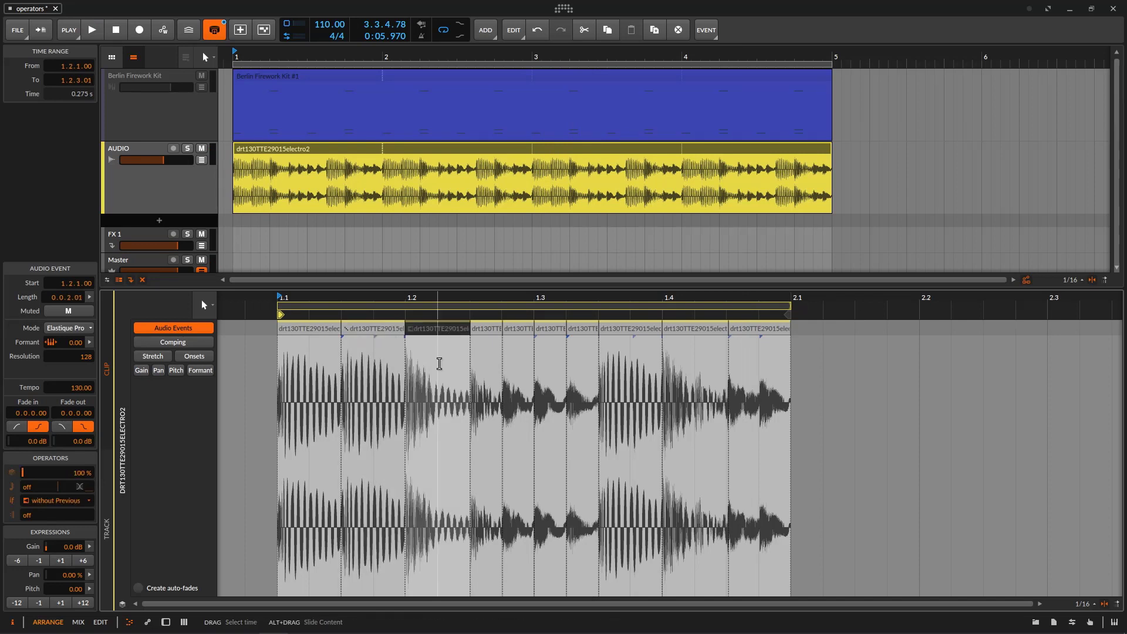
pyautogui.press('space')
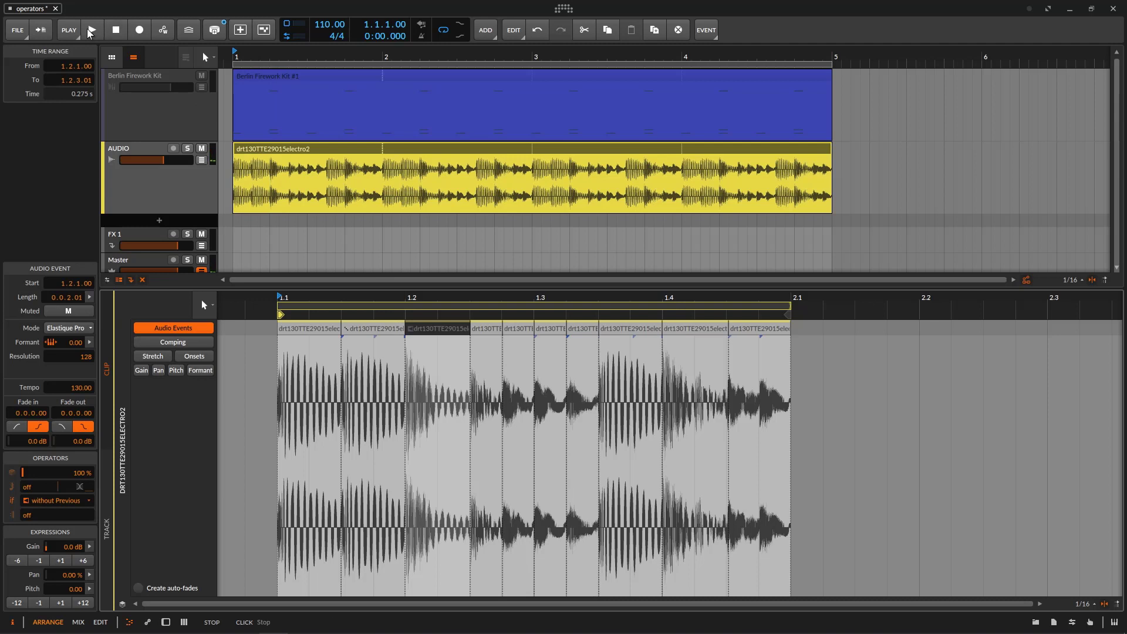
pyautogui.click(92, 30)
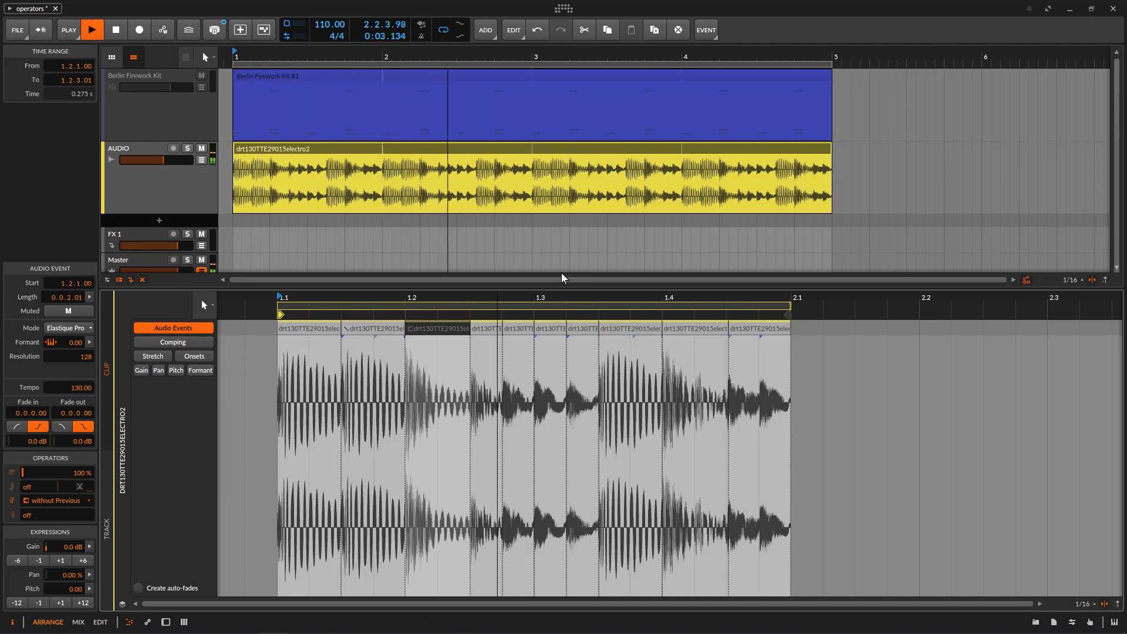
pyautogui.click(214, 31)
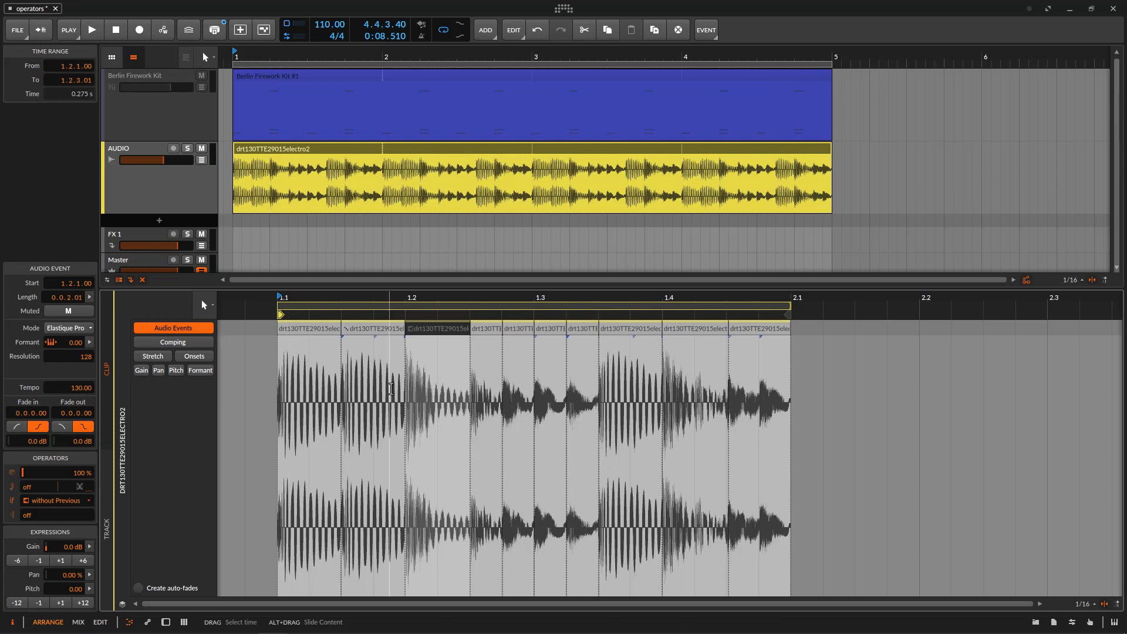
# Step: Delete the cymbal notes at beats 1.2 and 1.4 from the drum clip and reactivate the Berlin Firework Kit track
pyautogui.moveTo(374, 335); pyautogui.dragTo(759, 378)
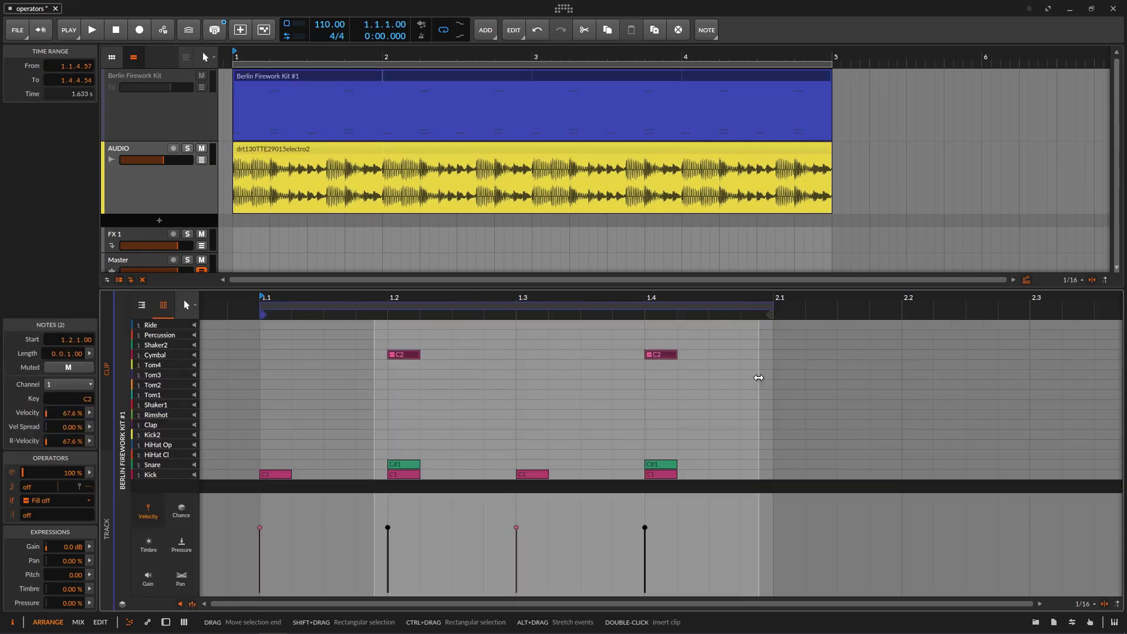
pyautogui.press('Delete')
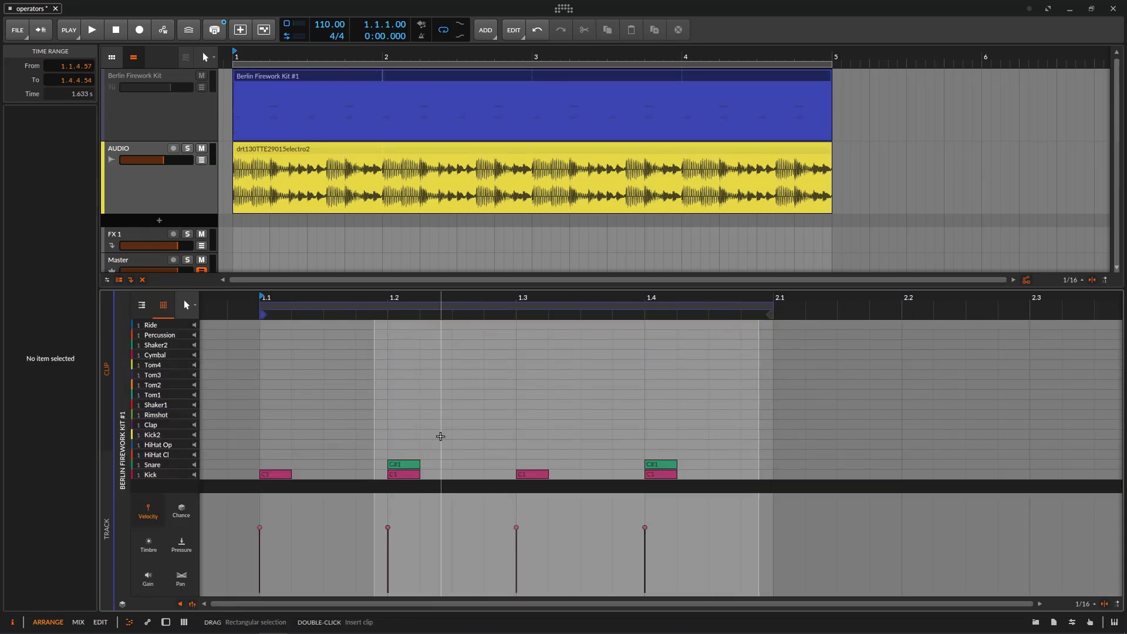
pyautogui.doubleClick(264, 74)
pyautogui.rightClick(174, 118)
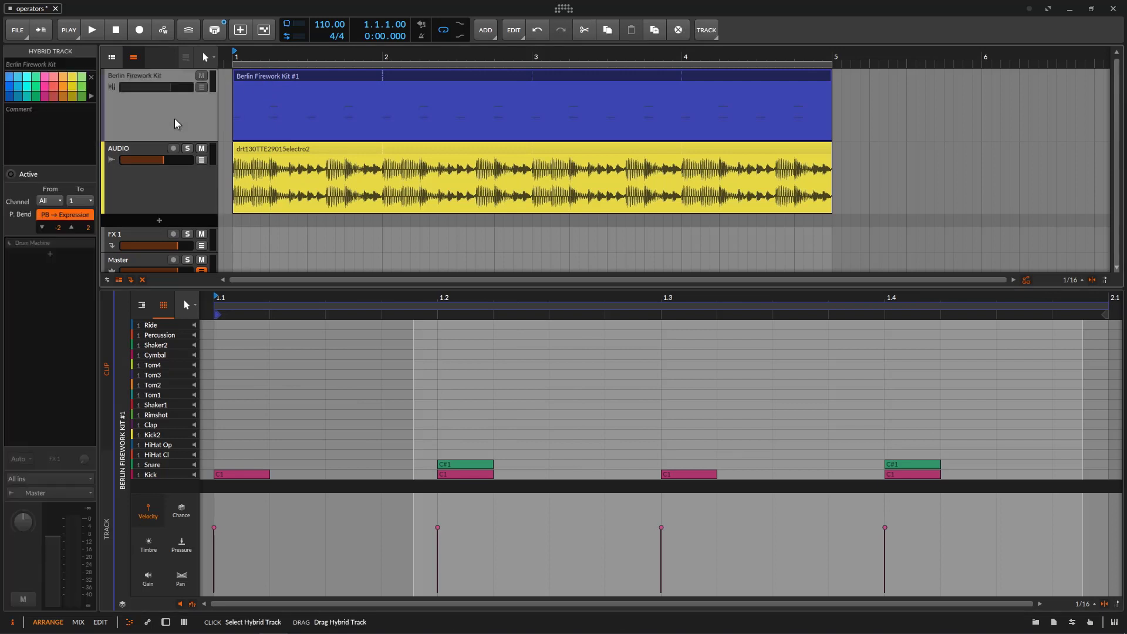
pyautogui.click(227, 280)
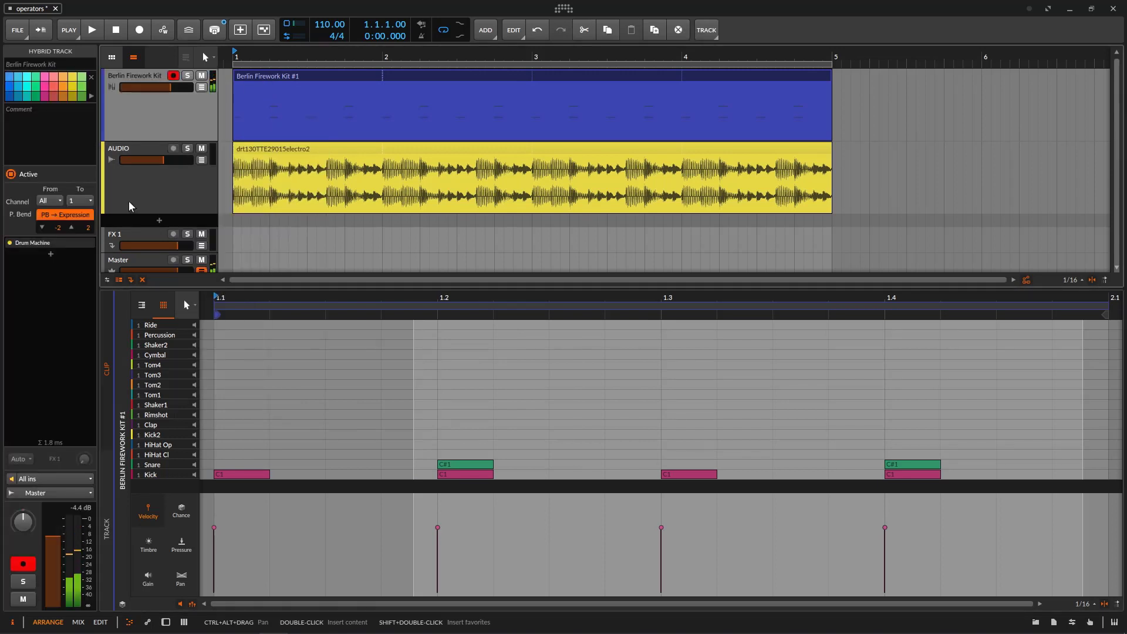
# Step: Add a Cymbal note at 1.2.2 and a Tom3 note at 1.2.3 in the drum clip
pyautogui.doubleClick(517, 354)
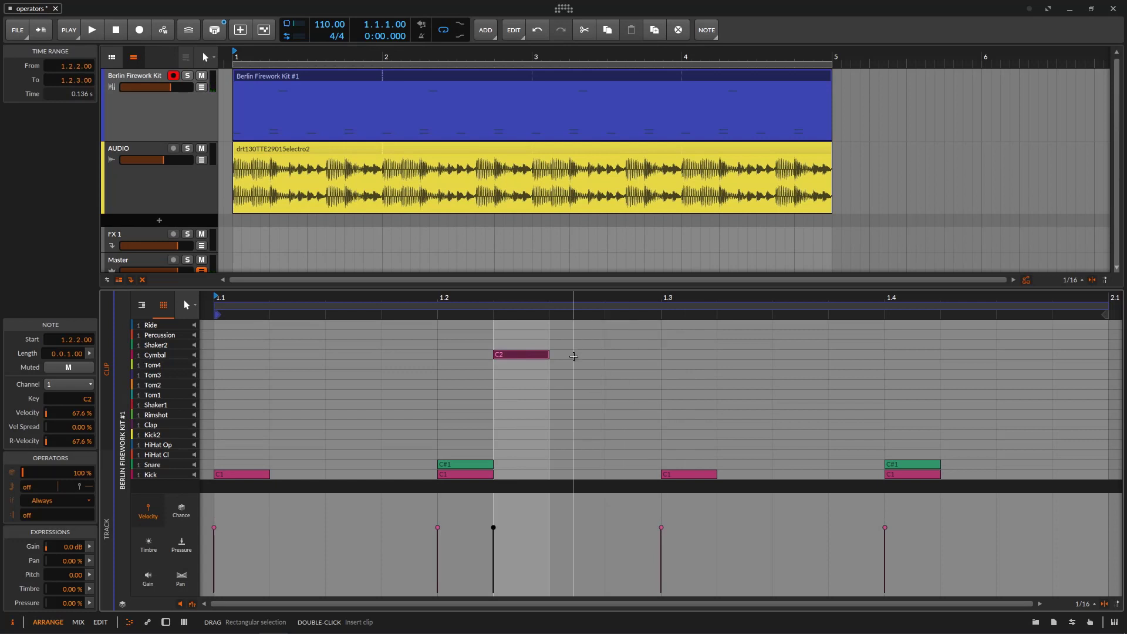
pyautogui.doubleClick(572, 375)
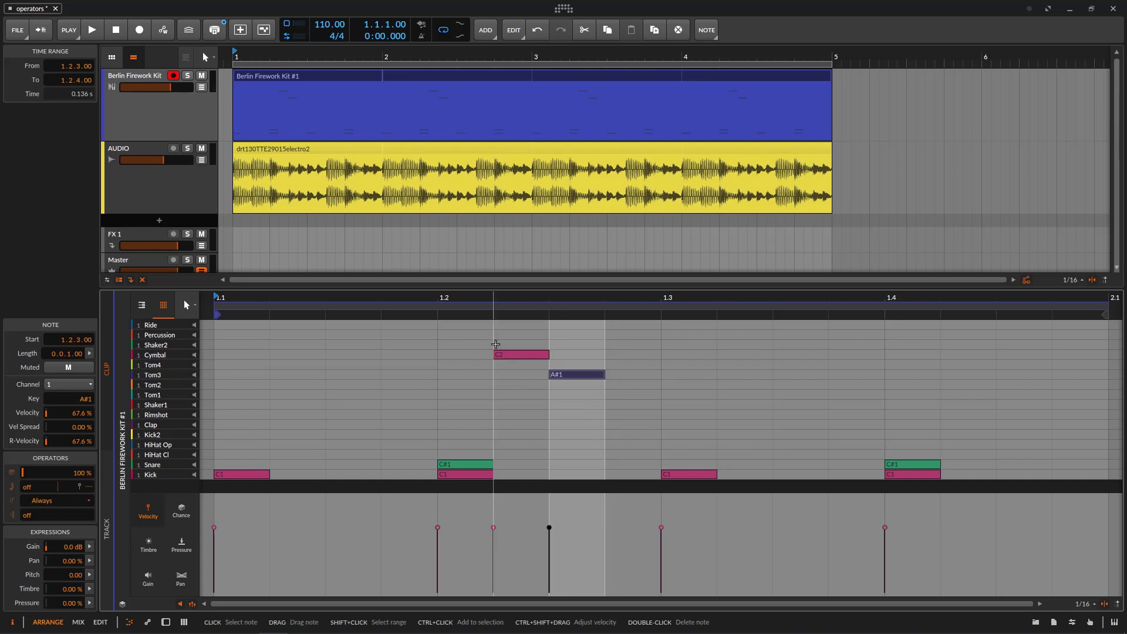
pyautogui.moveTo(481, 341); pyautogui.dragTo(644, 393)
pyautogui.click(557, 388)
pyautogui.click(527, 356)
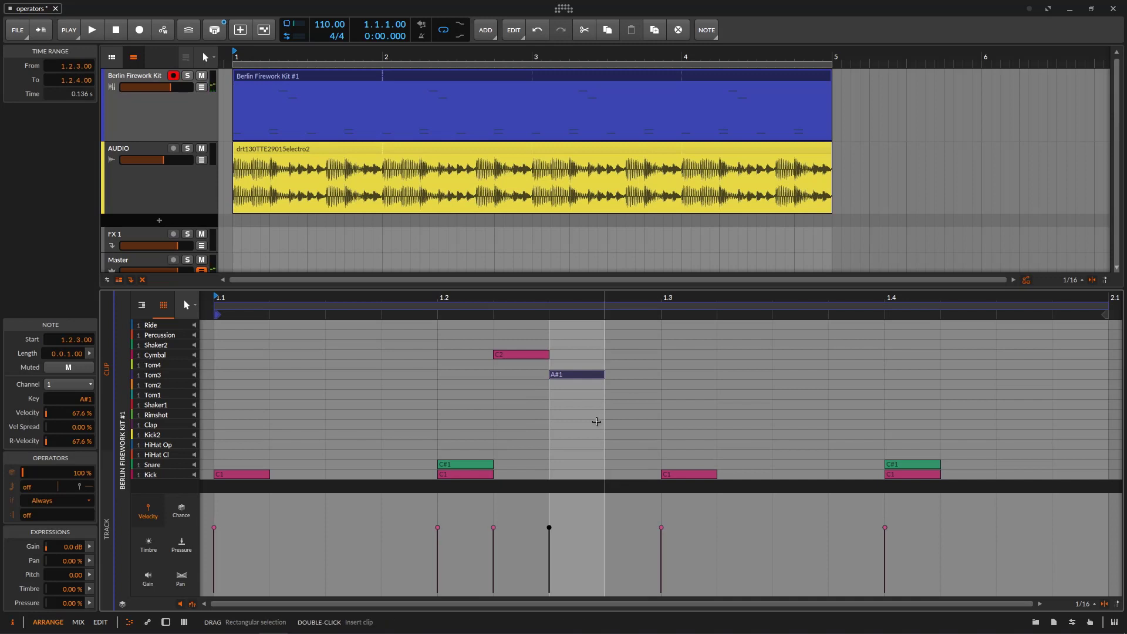
# Step: Move the Tom3 note at 1.2.3 down to the Clap lane, keeping its start time
pyautogui.press('Left')
pyautogui.moveTo(583, 379); pyautogui.dragTo(578, 392)
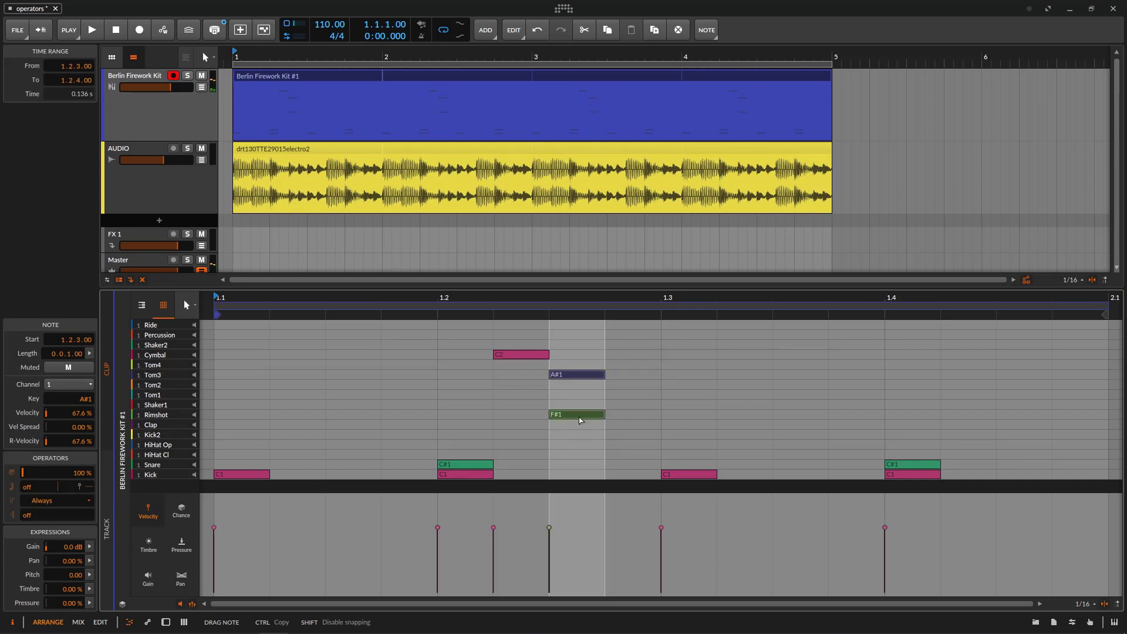
pyautogui.moveTo(580, 419); pyautogui.dragTo(580, 427)
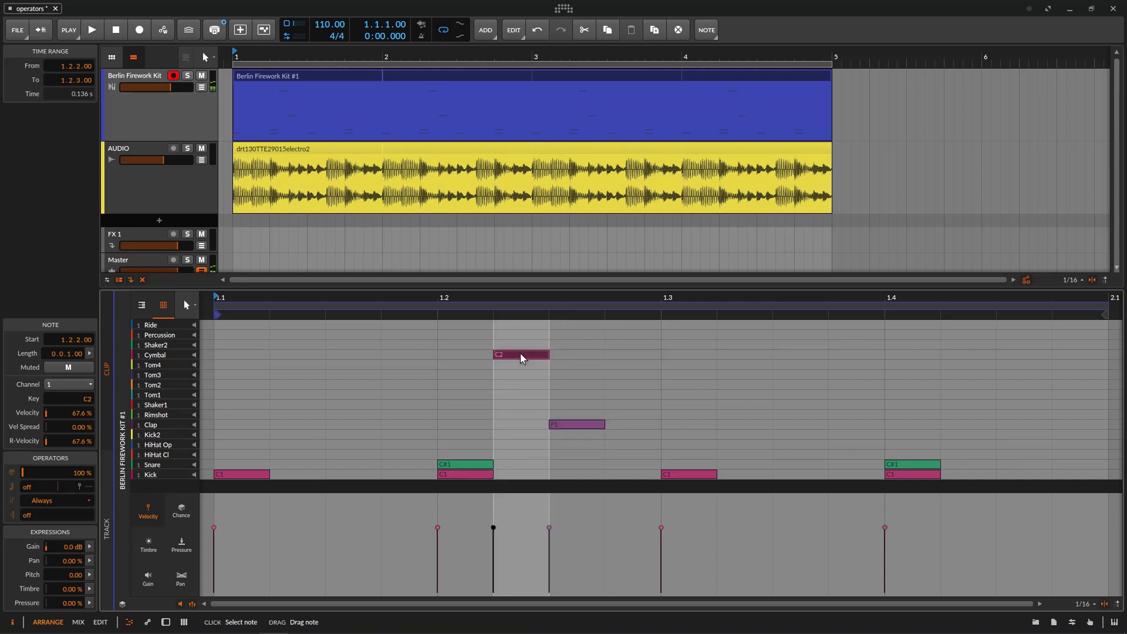
pyautogui.click(618, 387)
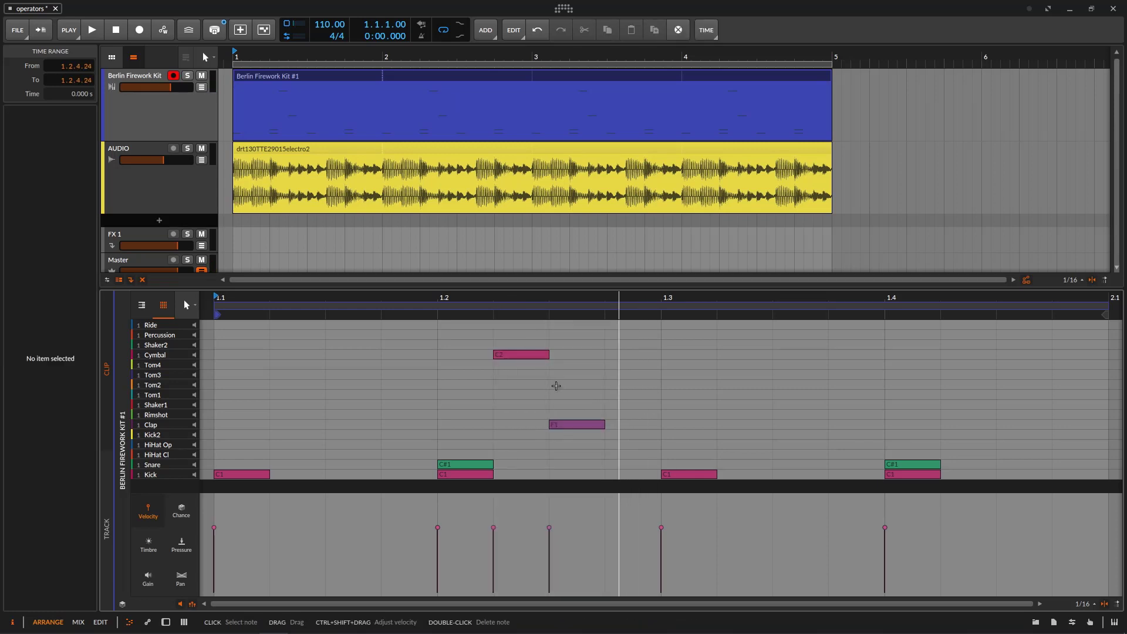
# Step: Set the occurrence condition of the Clap note at 1.2.3 to with Previous
pyautogui.click(579, 426)
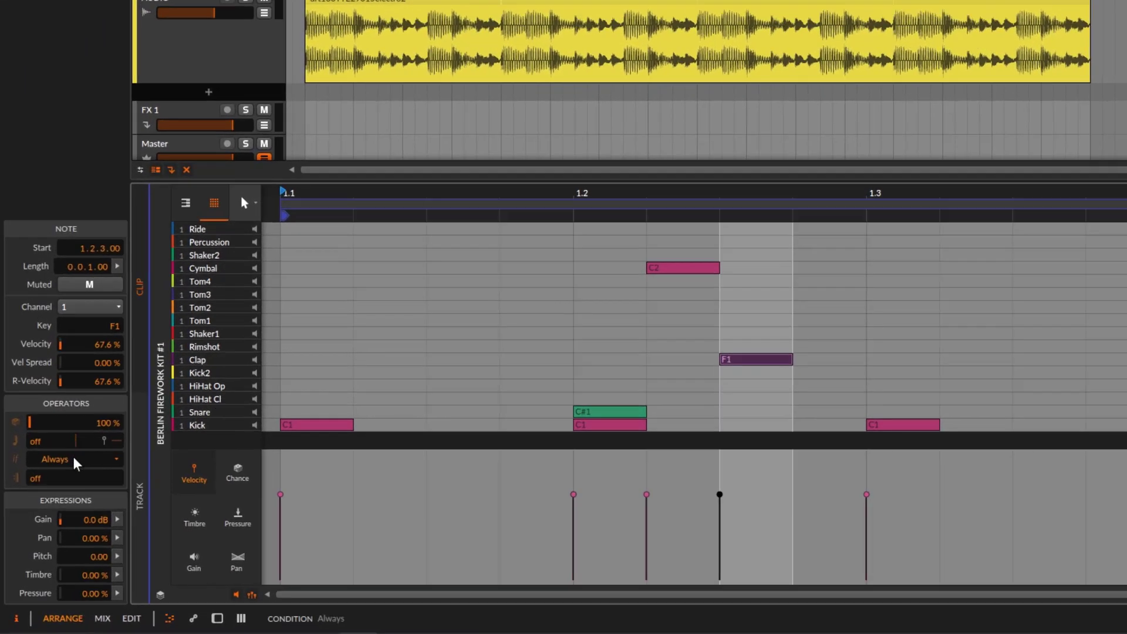
pyautogui.click(63, 506)
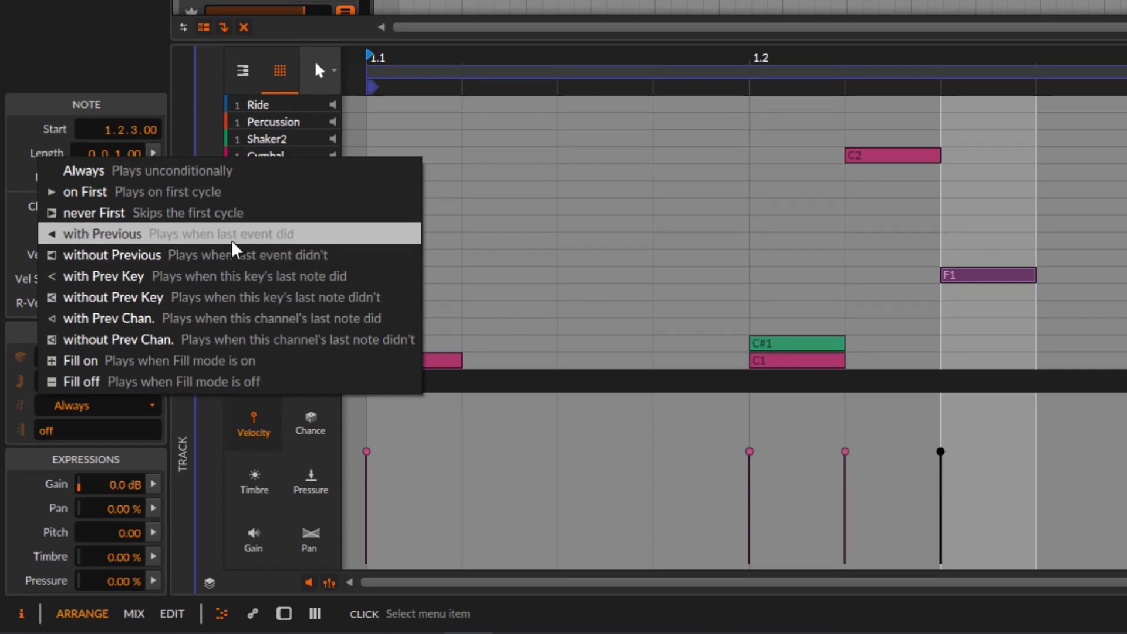
pyautogui.click(269, 235)
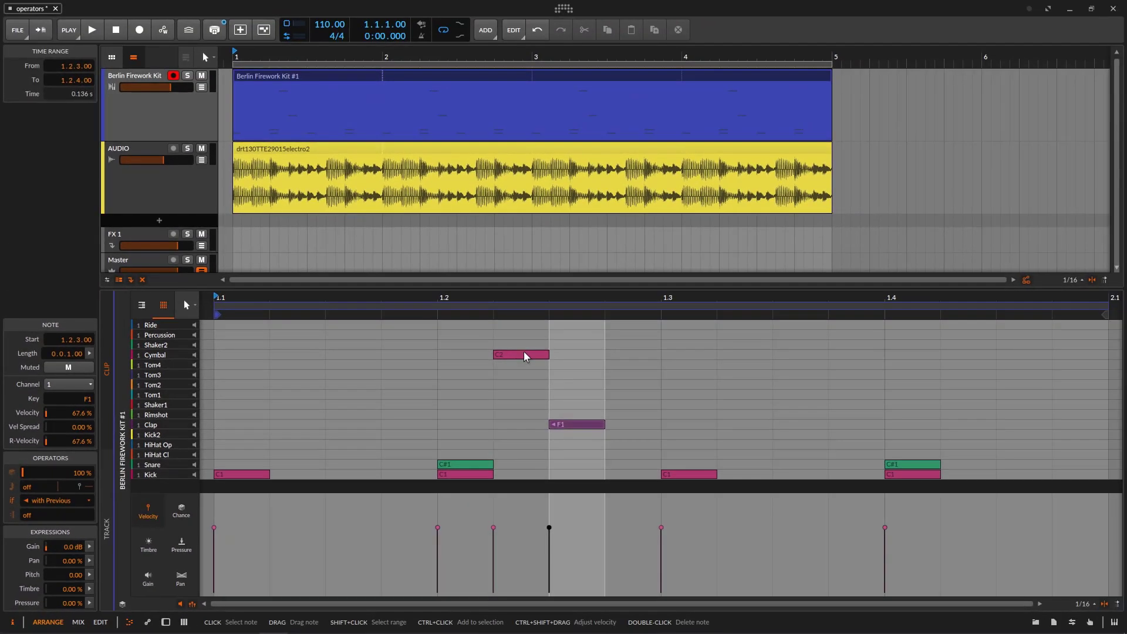
# Step: Set the chance of the Cymbal note at 1.2.2 to 50.9 %, play the loop and stop playback
pyautogui.click(895, 158)
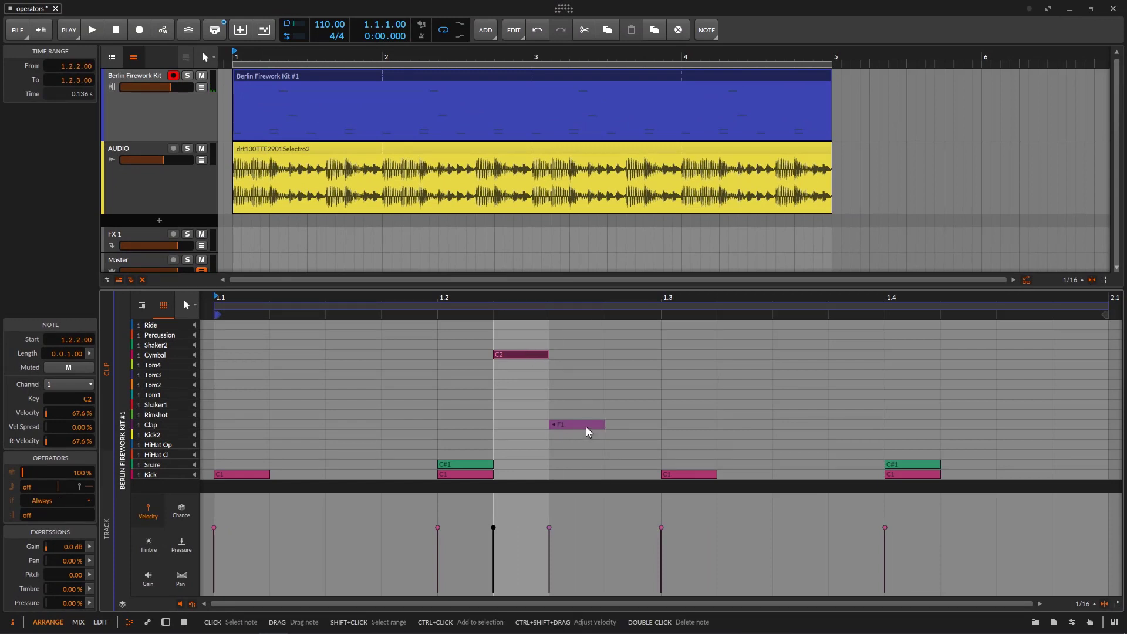
pyautogui.click(510, 372)
pyautogui.click(520, 355)
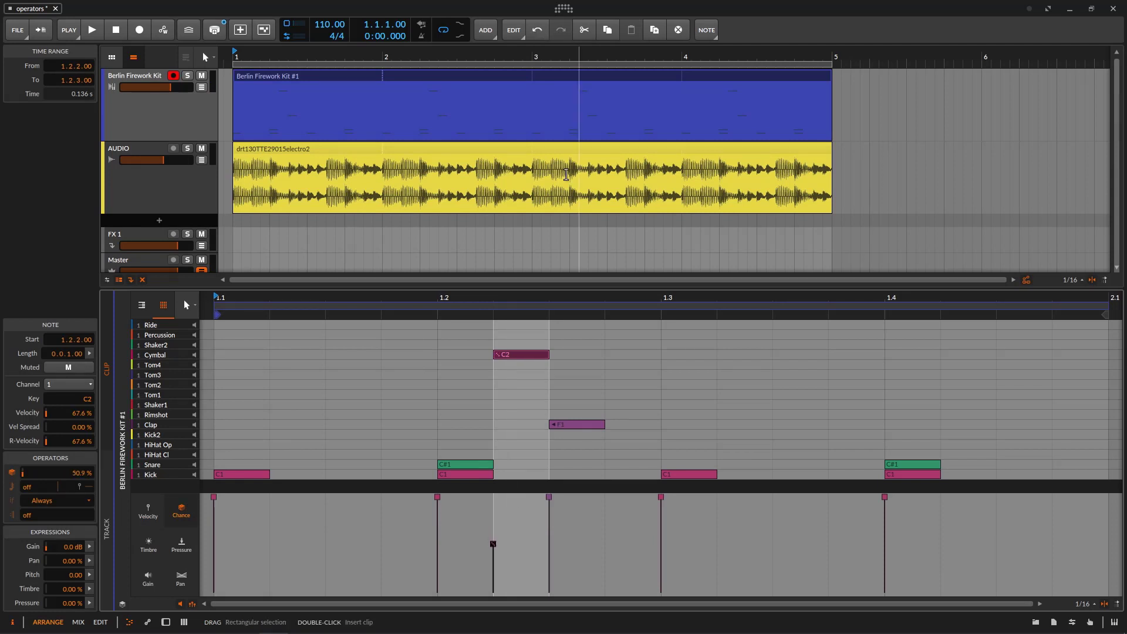
pyautogui.click(101, 33)
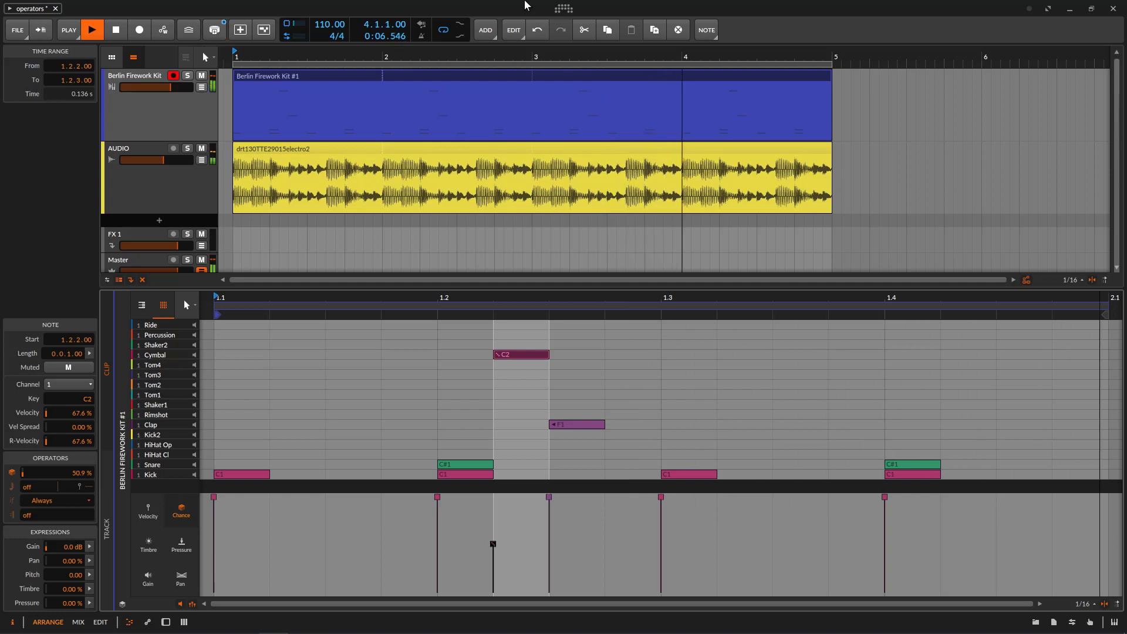
pyautogui.press('space')
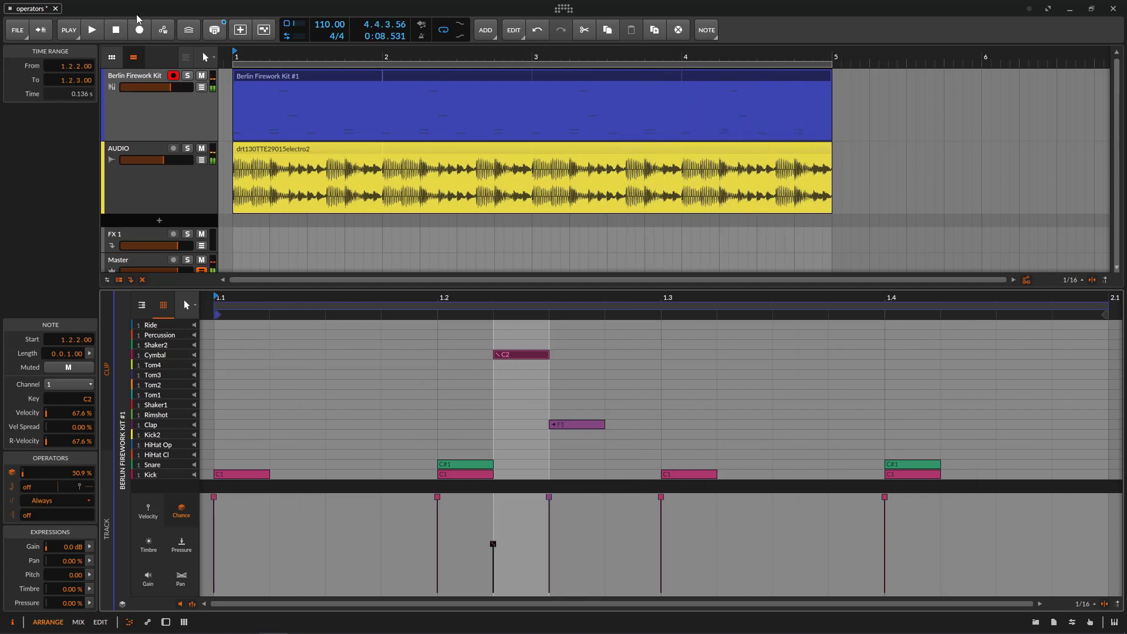
# Step: Delete the Snare notes at beats 1.2 and 1.4 from the drum clip
pyautogui.click(468, 463)
pyautogui.press('Delete')
pyautogui.click(915, 463)
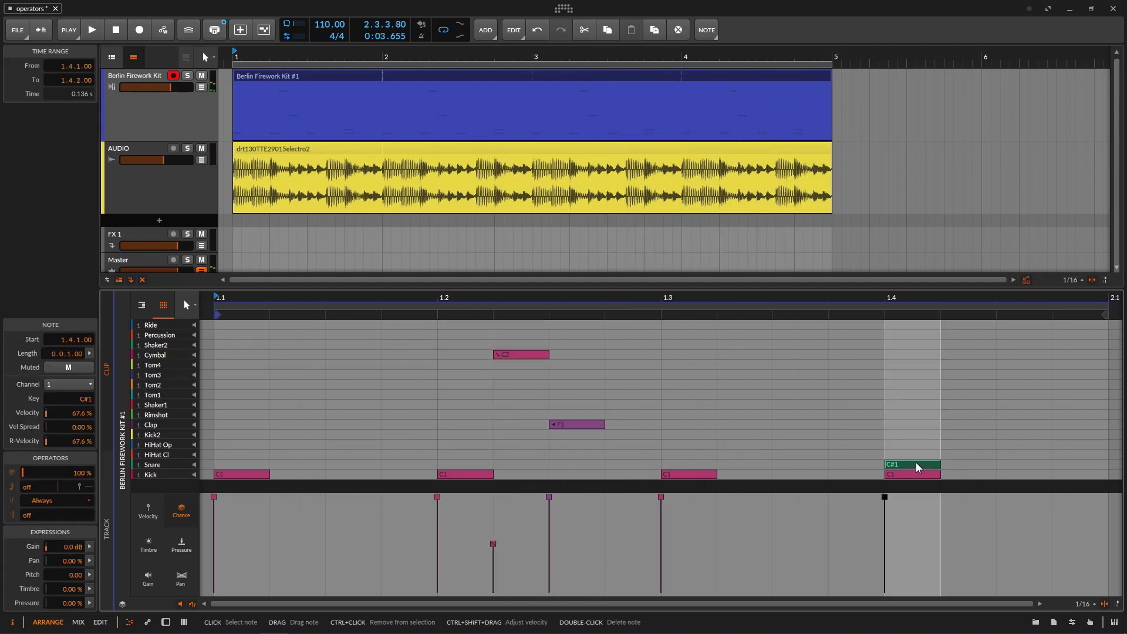
pyautogui.press('Delete')
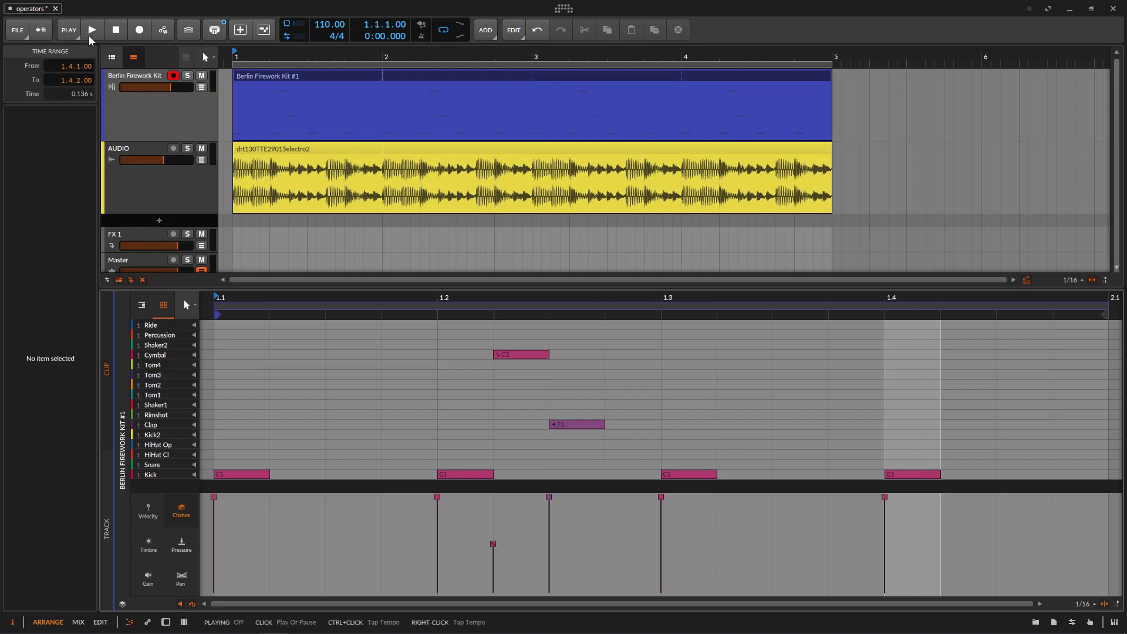
# Step: Play the loop and switch Fill mode on and off again while listening to the Cymbal and Clap notes
pyautogui.click(91, 34)
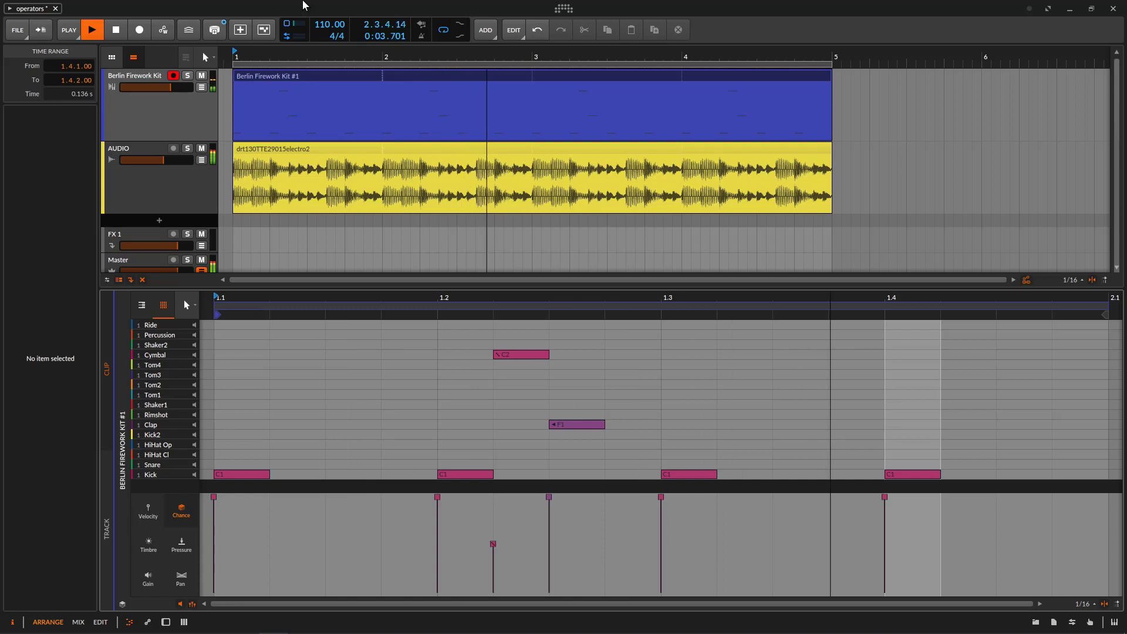
pyautogui.press('f')
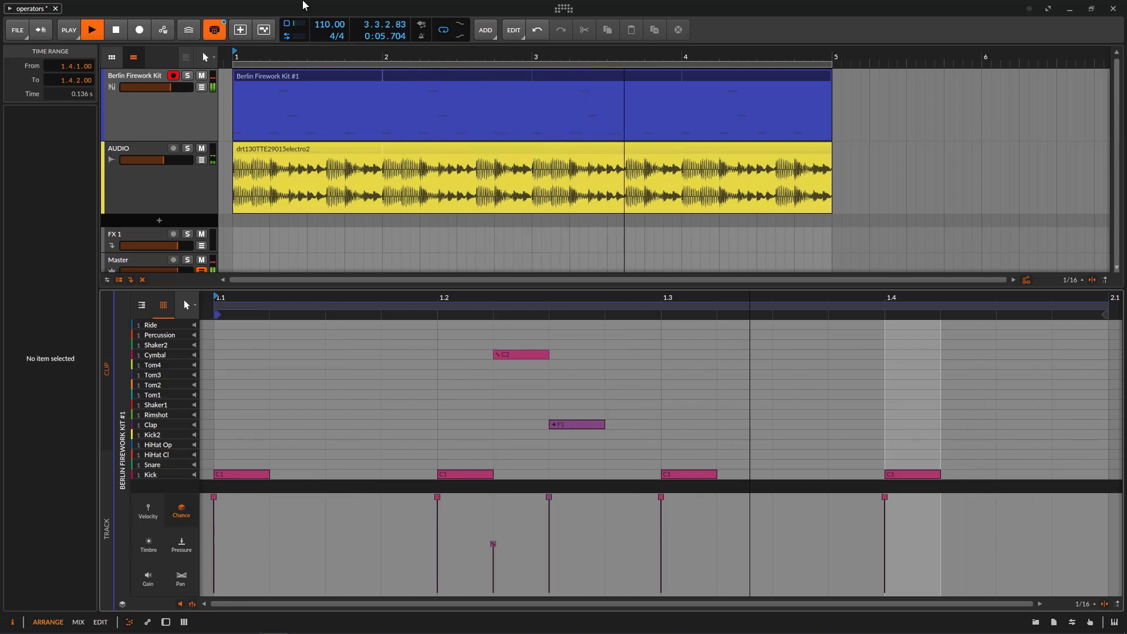
pyautogui.press('f')
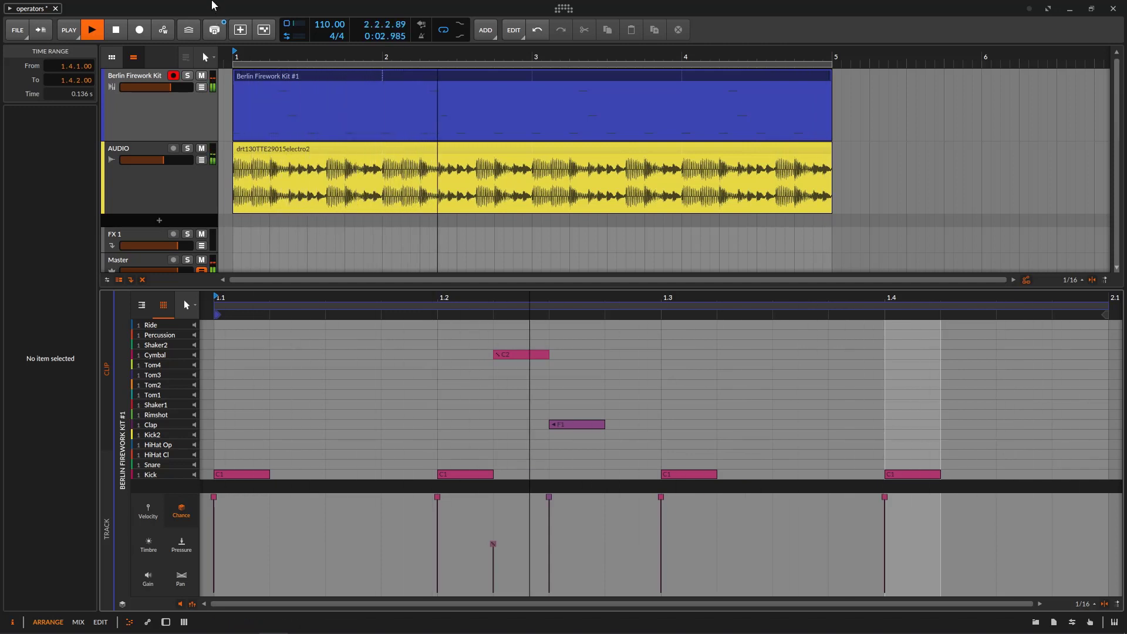
# Step: Change the occurrence condition of the Clap note at 1.2.3 to without Previous
pyautogui.click(593, 426)
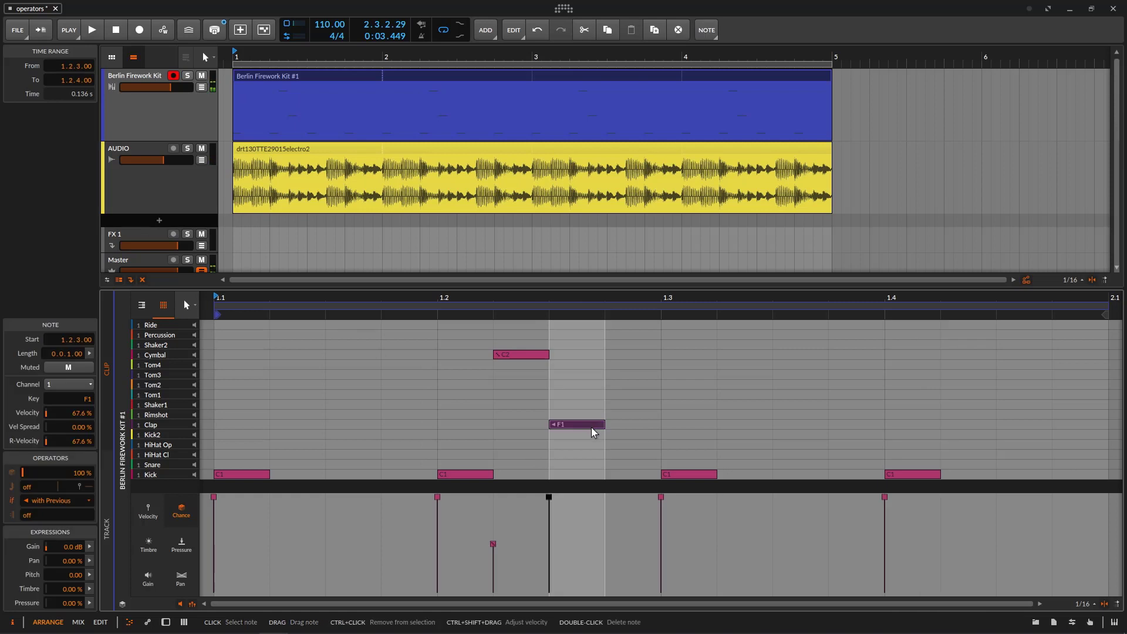
pyautogui.click(521, 355)
pyautogui.click(577, 427)
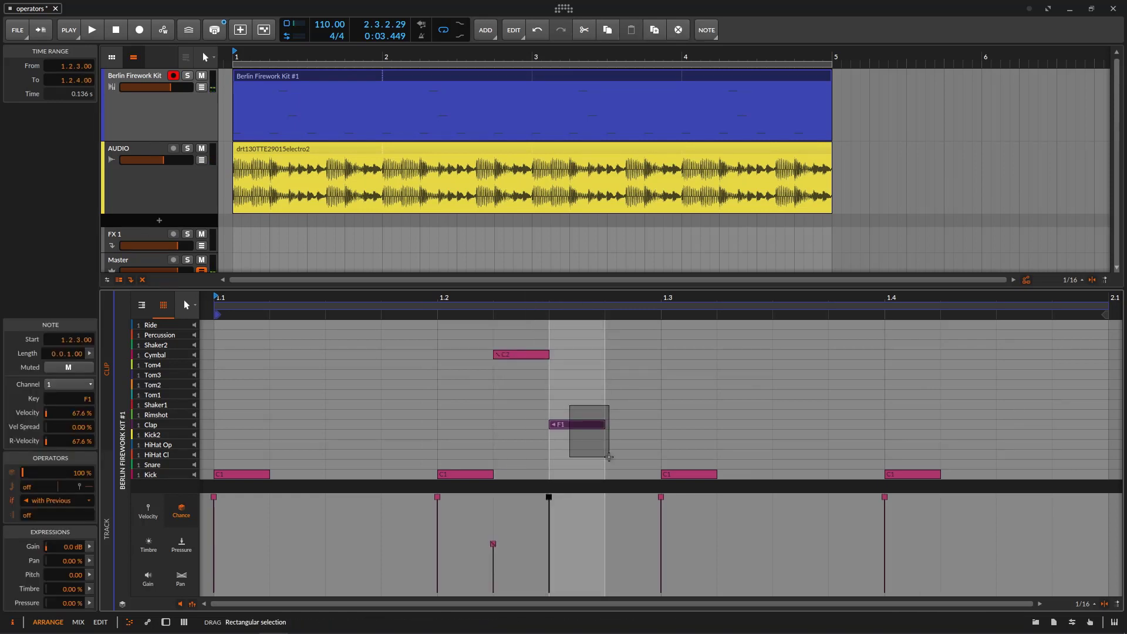
pyautogui.click(70, 500)
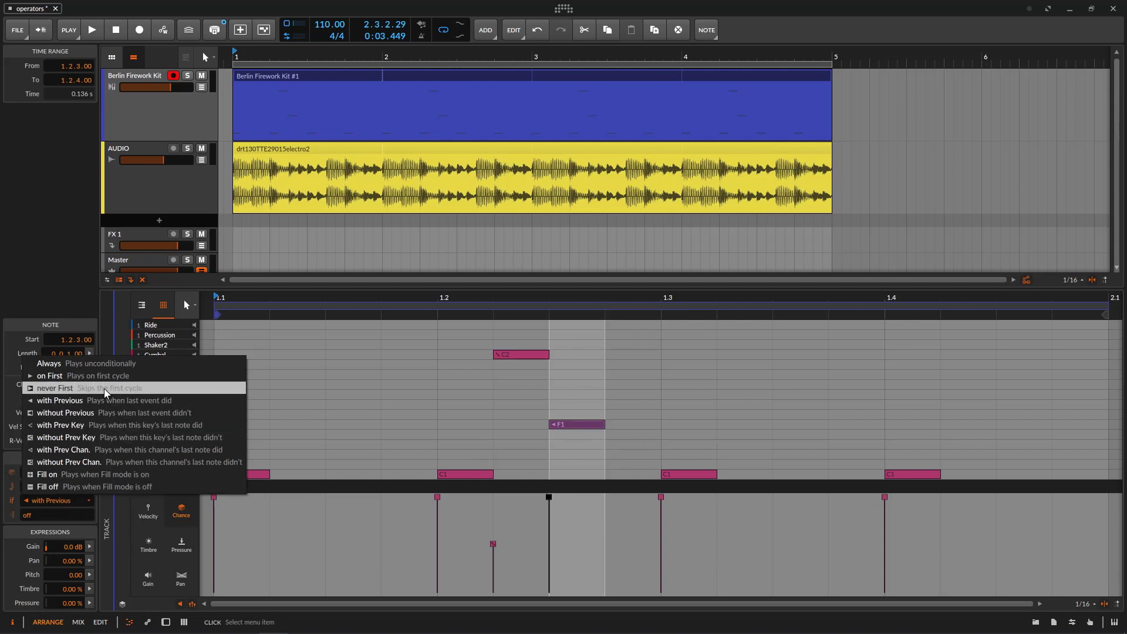
pyautogui.click(65, 414)
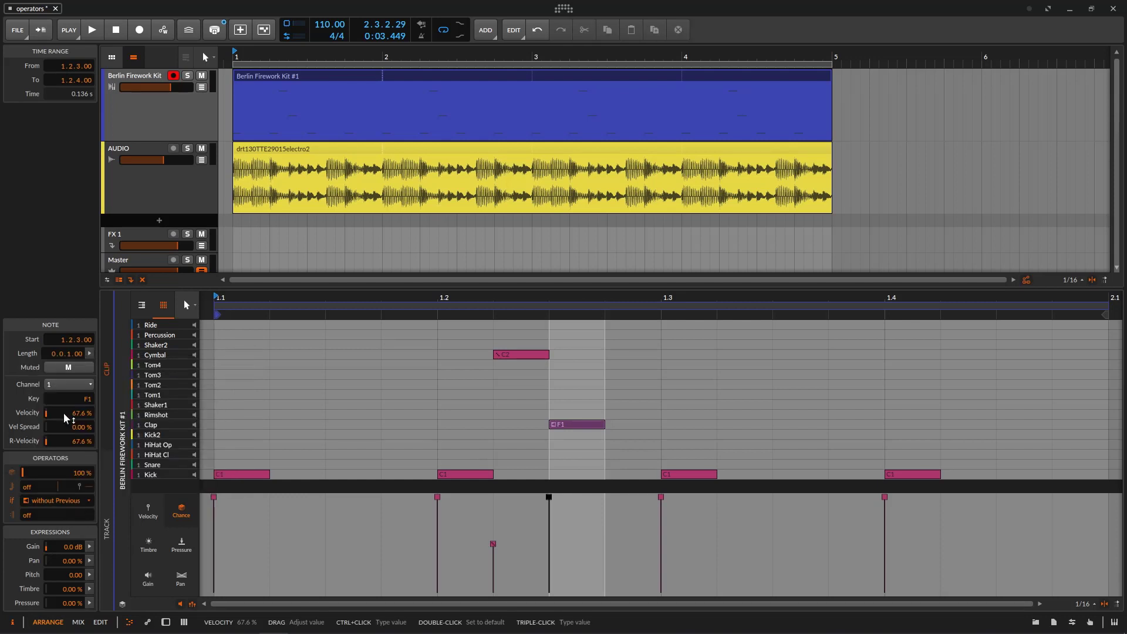
# Step: Listen to the loop with the Clap note set to without Previous, toggling Fill mode on and off, and stop playback
pyautogui.click(97, 30)
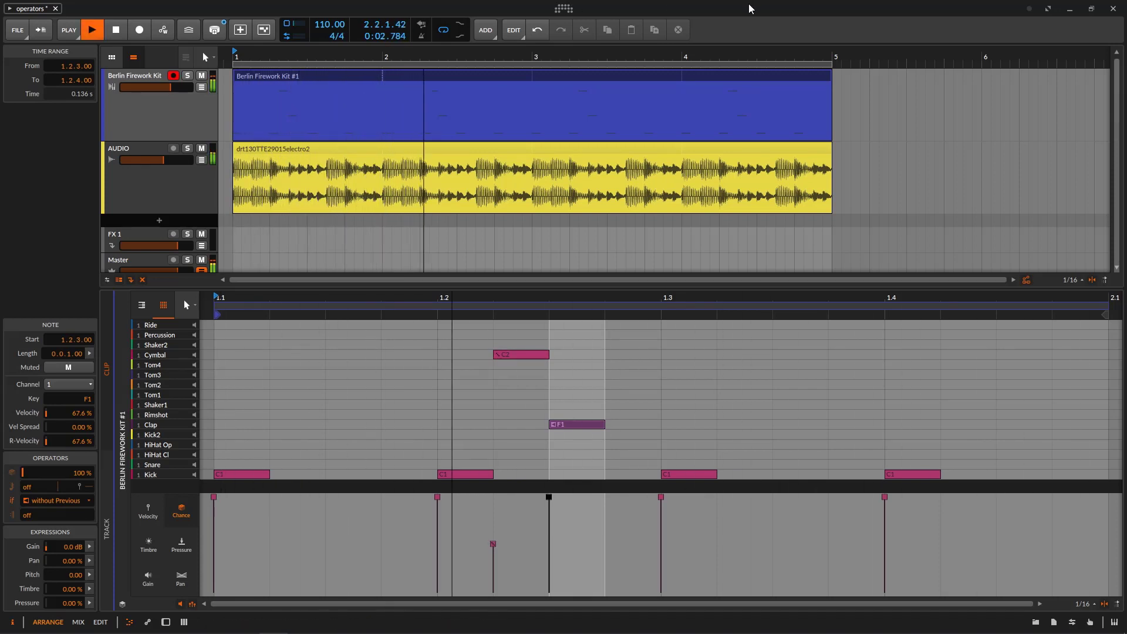
pyautogui.press('f')
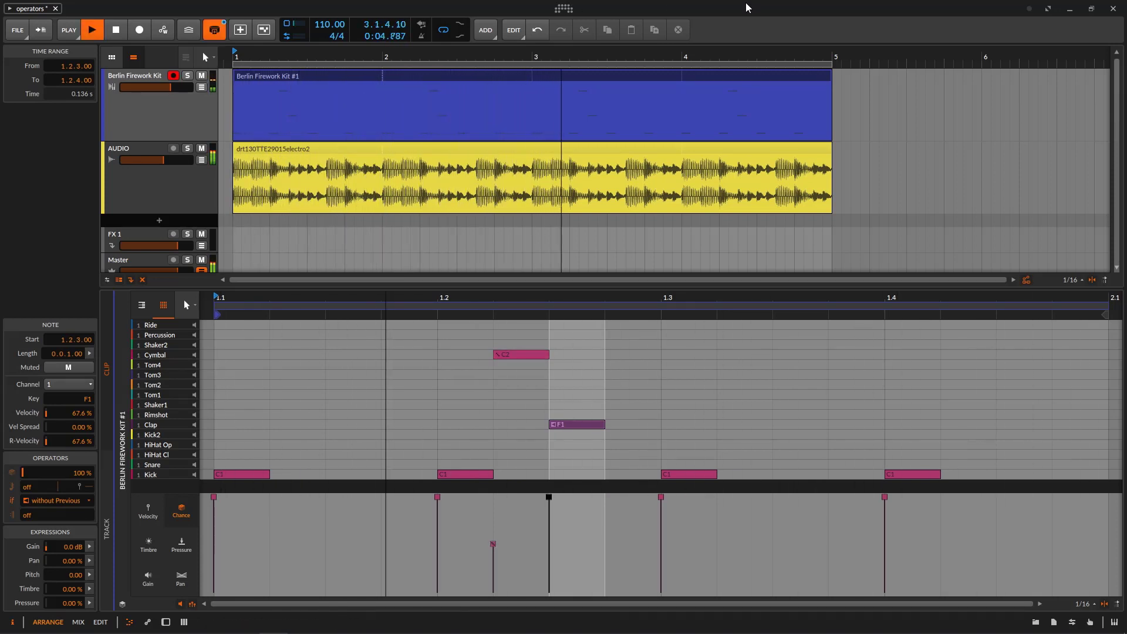
pyautogui.press('f')
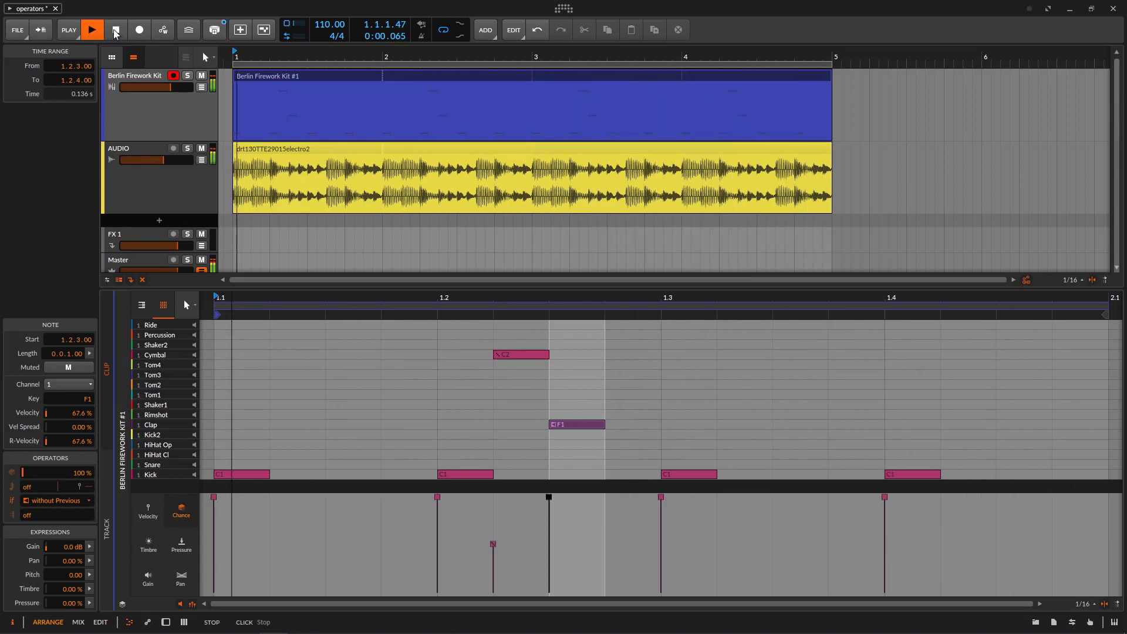
pyautogui.click(116, 33)
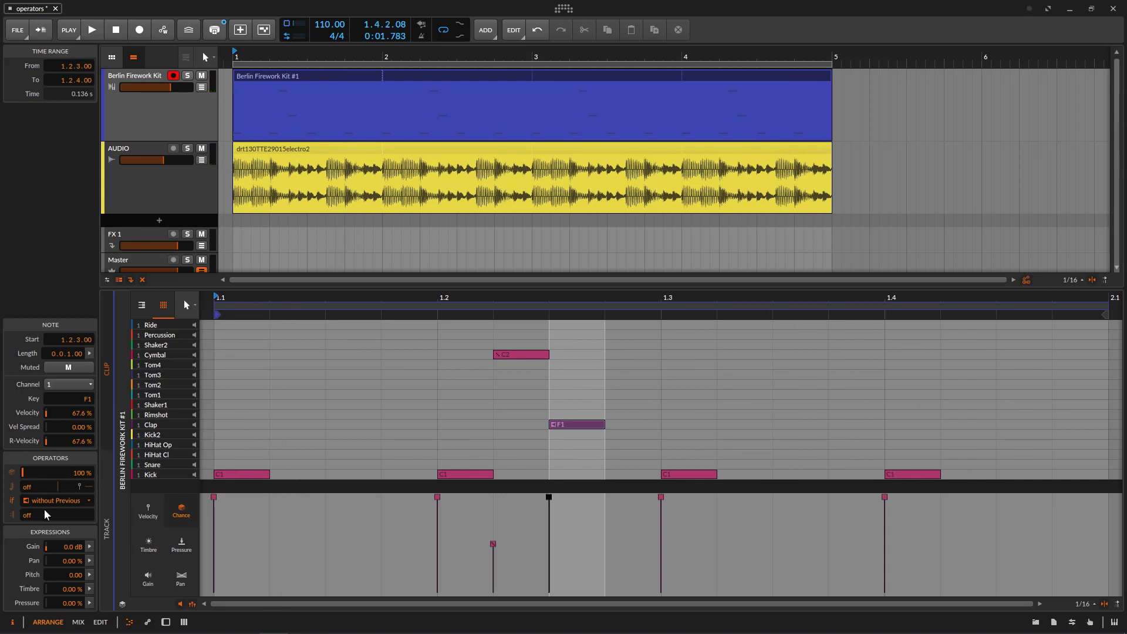
# Step: Review the Clap note's occurrence options, and view the sliced events of the drt130TTE29015electro2 audio clip
pyautogui.click(91, 503)
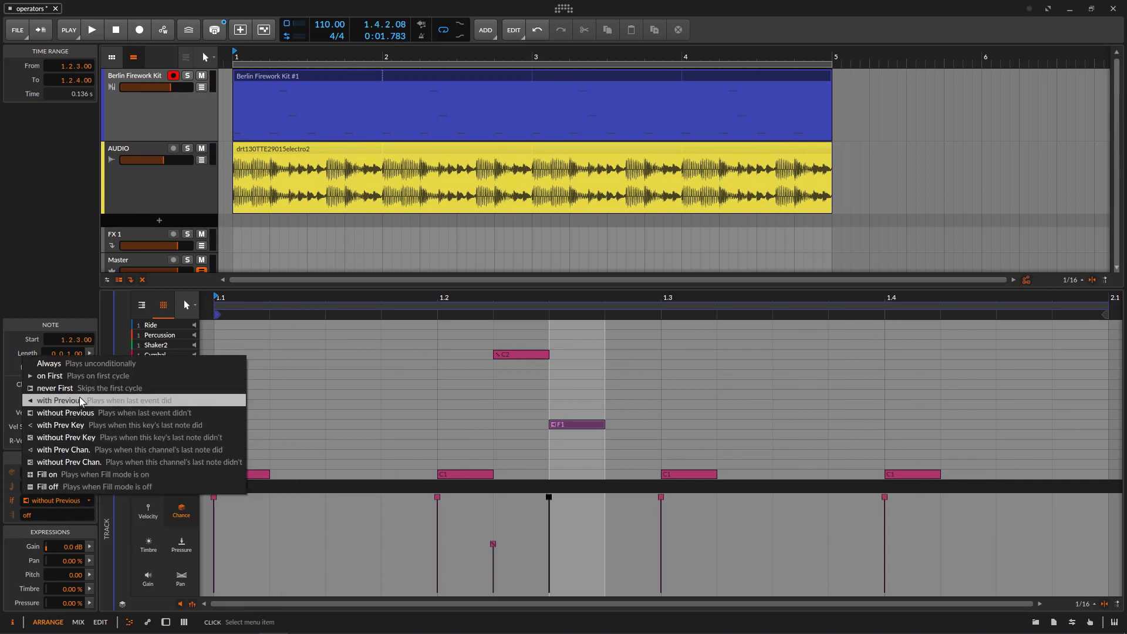
pyautogui.click(306, 151)
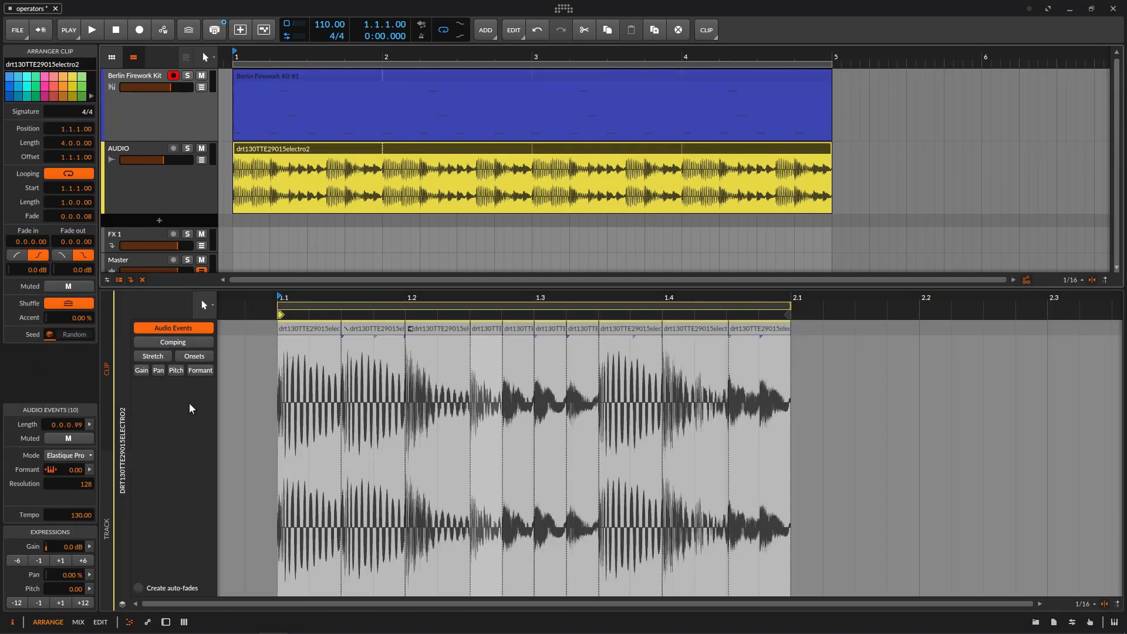
pyautogui.click(375, 331)
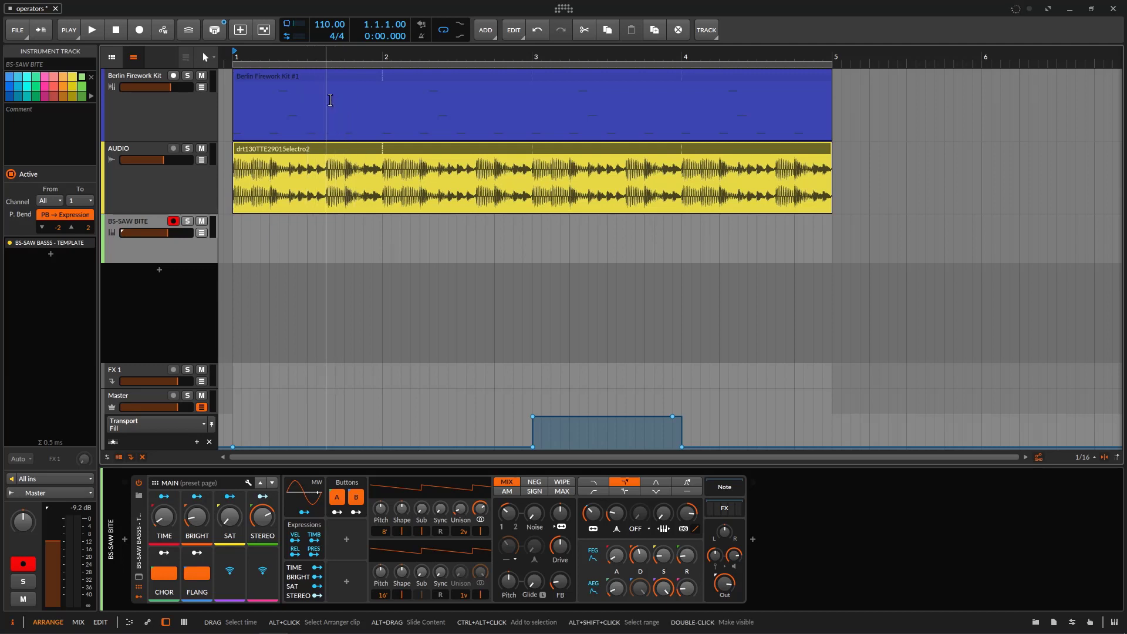
# Step: Create a one-bar clip at the start of the BS-SAW BITE track and open it in an enlarged note editor
pyautogui.click(153, 114)
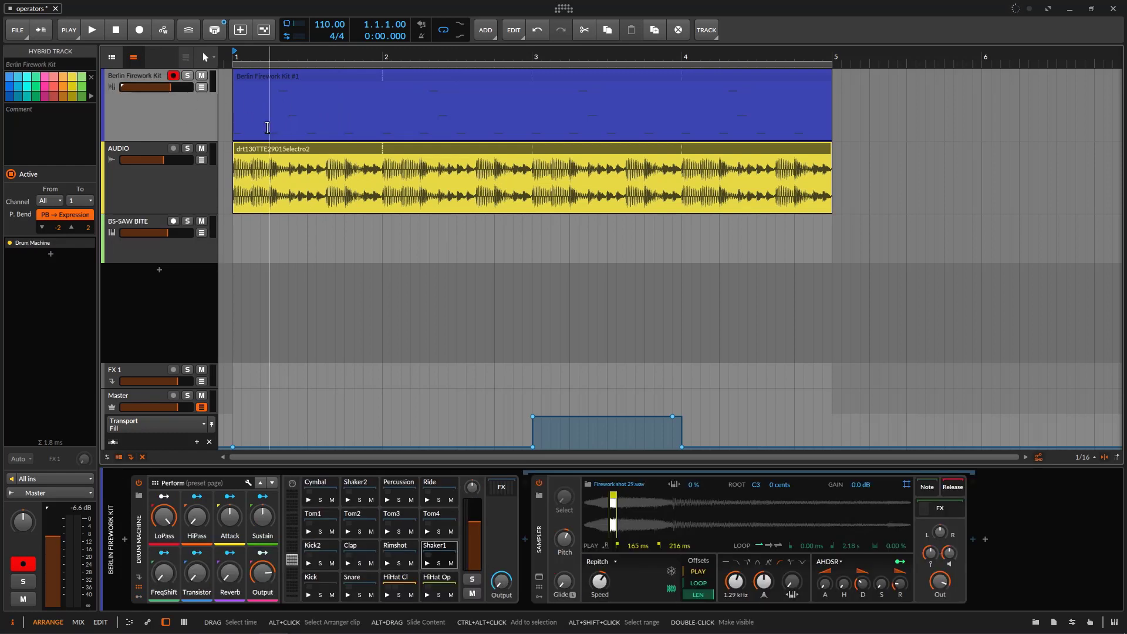
pyautogui.click(175, 187)
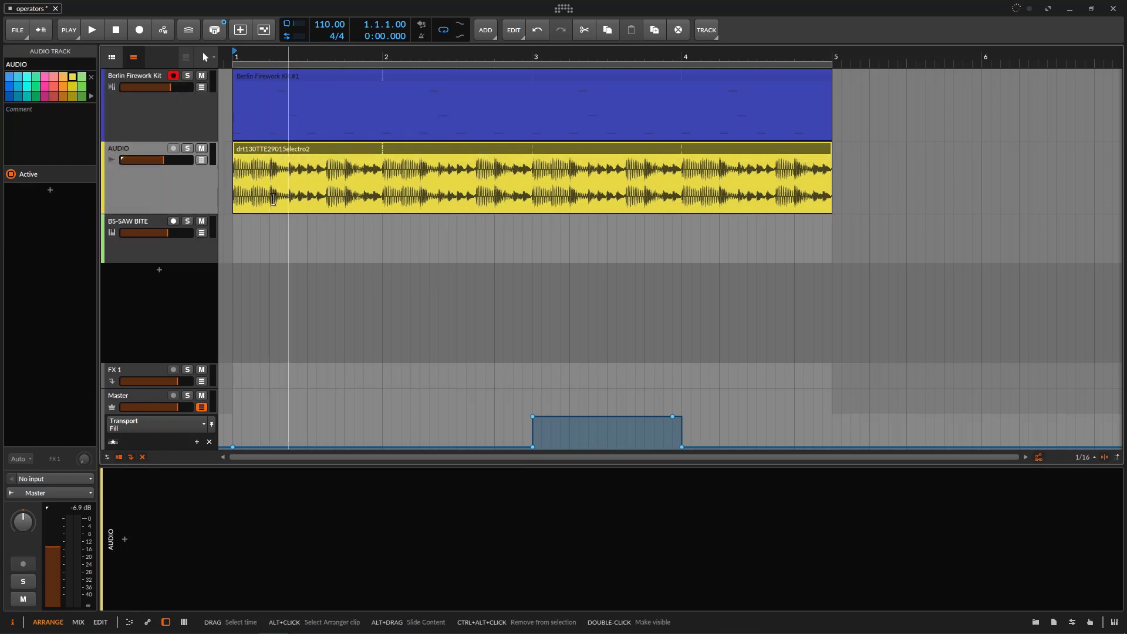
pyautogui.click(167, 263)
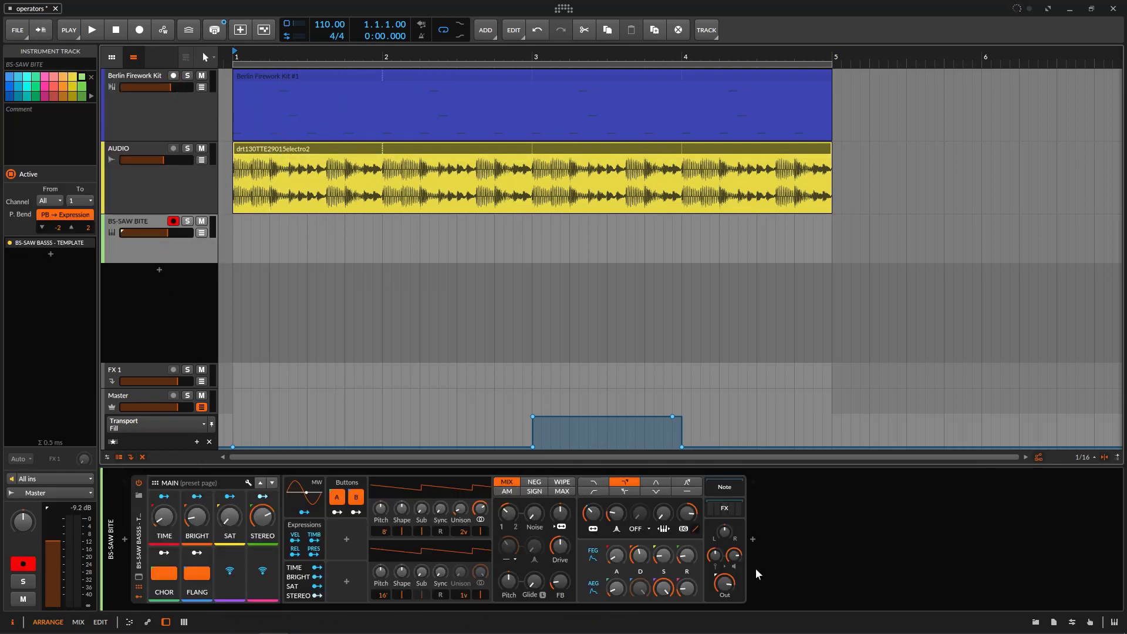
pyautogui.doubleClick(240, 239)
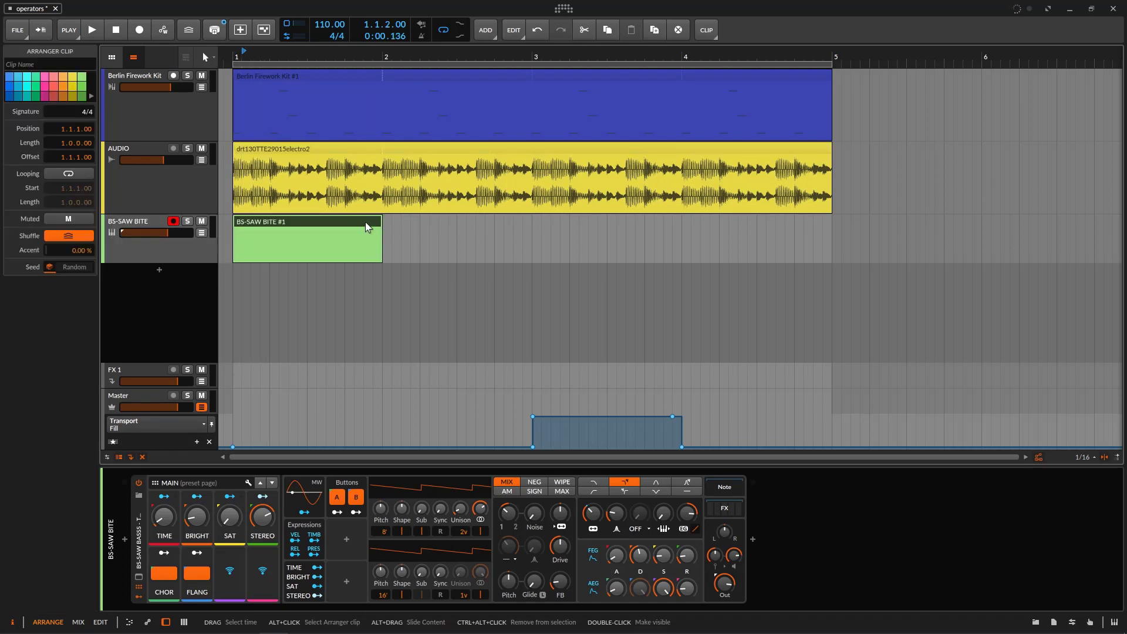
pyautogui.doubleClick(342, 226)
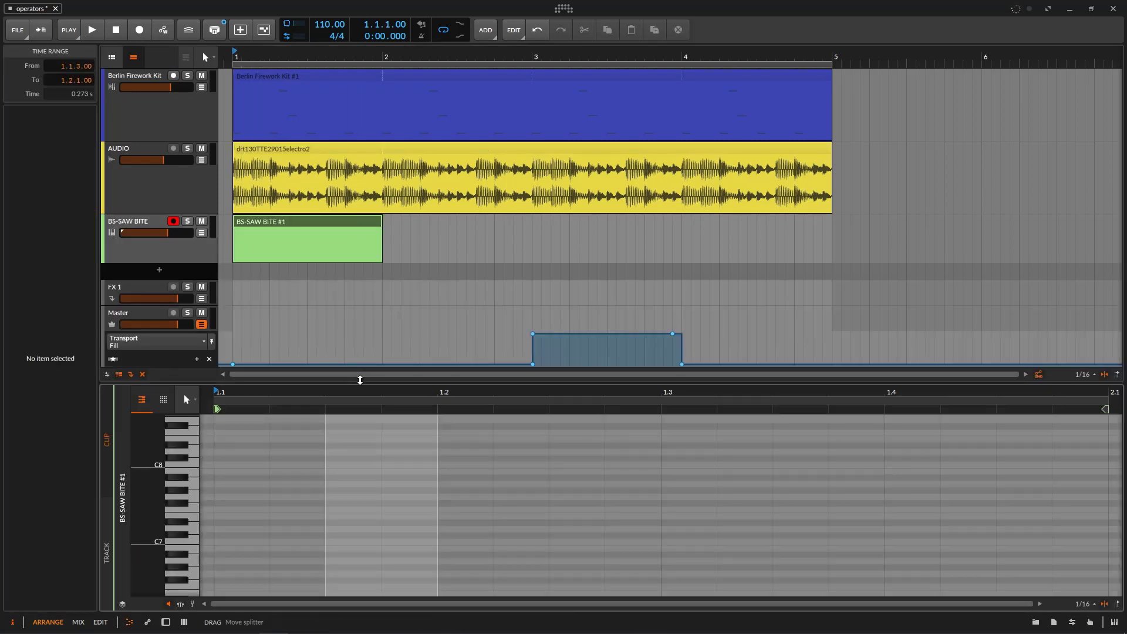
pyautogui.moveTo(360, 382); pyautogui.dragTo(377, 311)
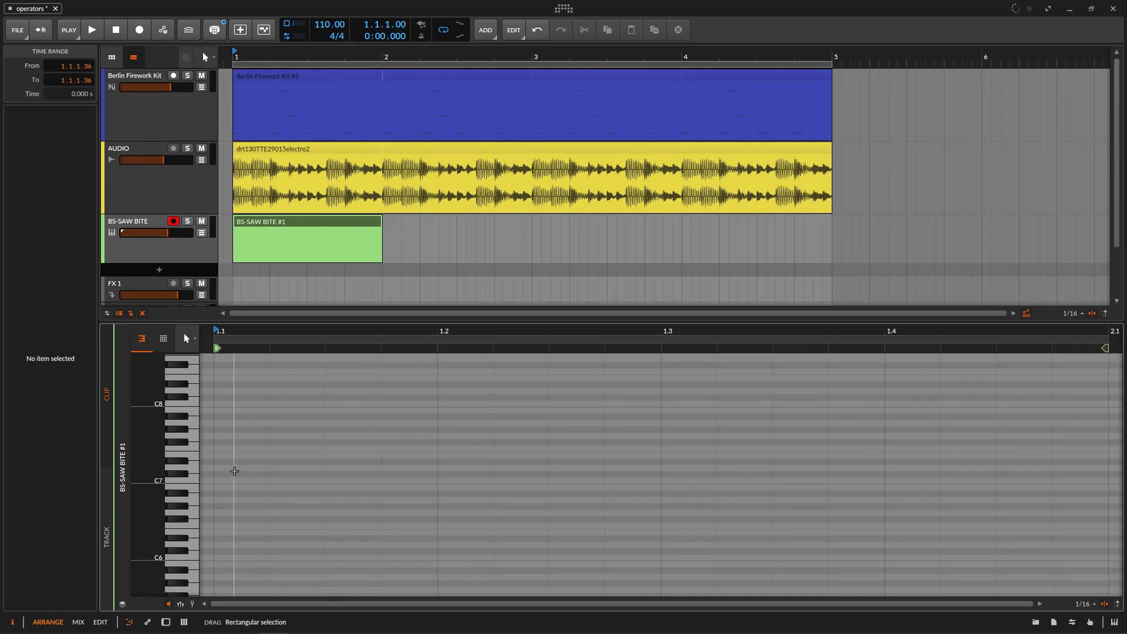
# Step: Fill the BS-SAW BITE clip's whole bar with consecutive C2 notes, each 0.0.2.00 long
pyautogui.doubleClick(235, 481)
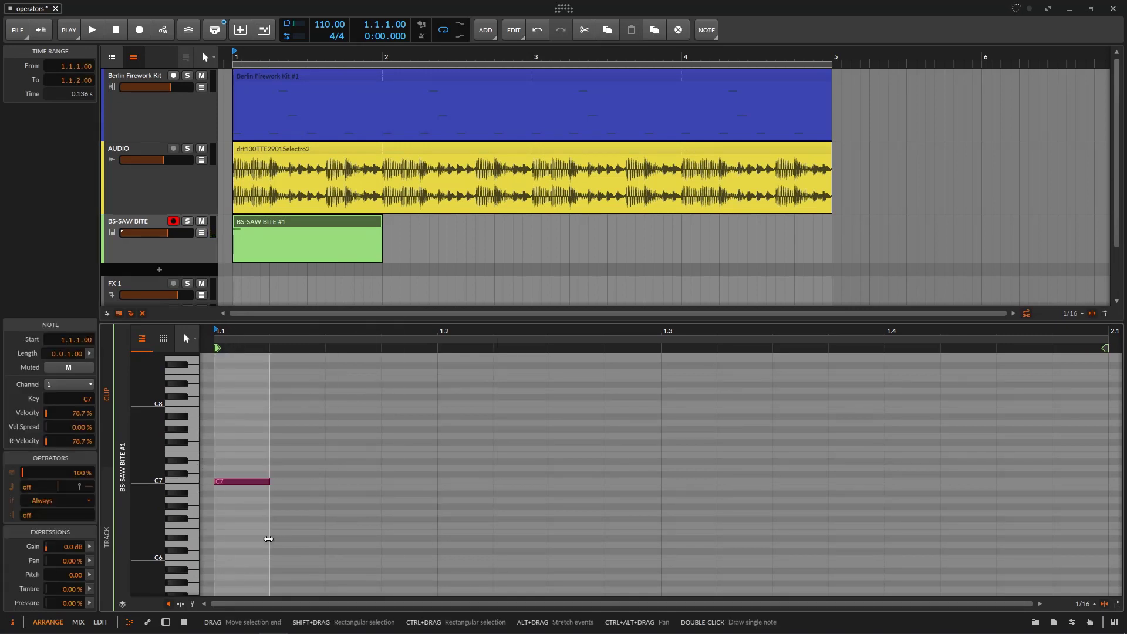
pyautogui.hotkey('shift', 'Down')
pyautogui.hotkey('shift', 'Down')
pyautogui.hotkey('shift', 'Down')
pyautogui.hotkey('shift', 'Down')
pyautogui.hotkey('shift', 'Down')
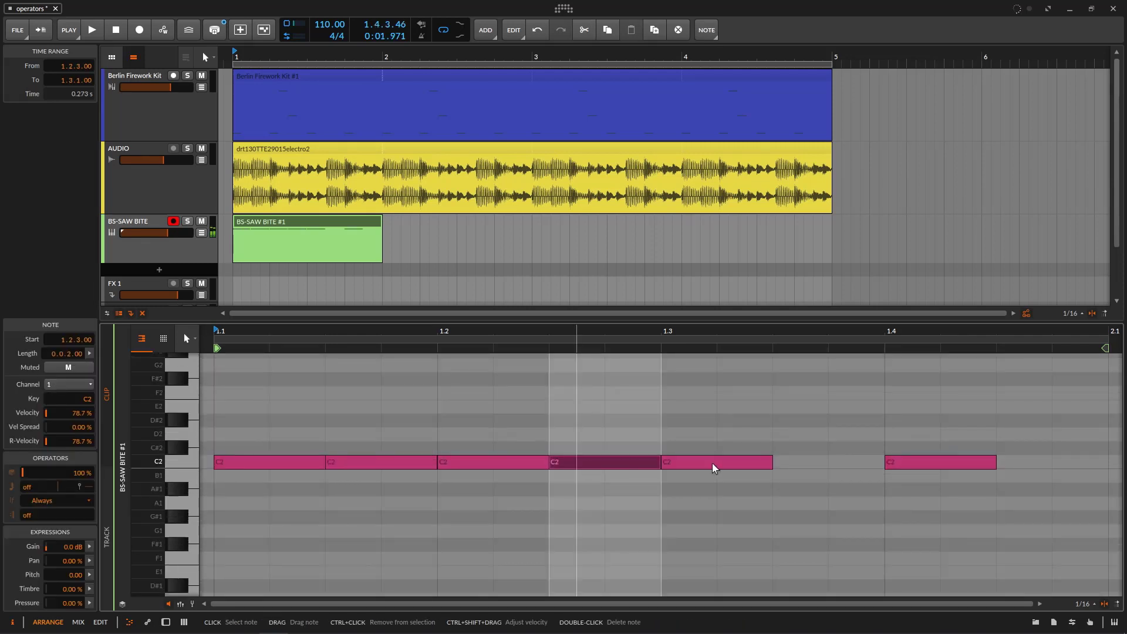
pyautogui.click(791, 463)
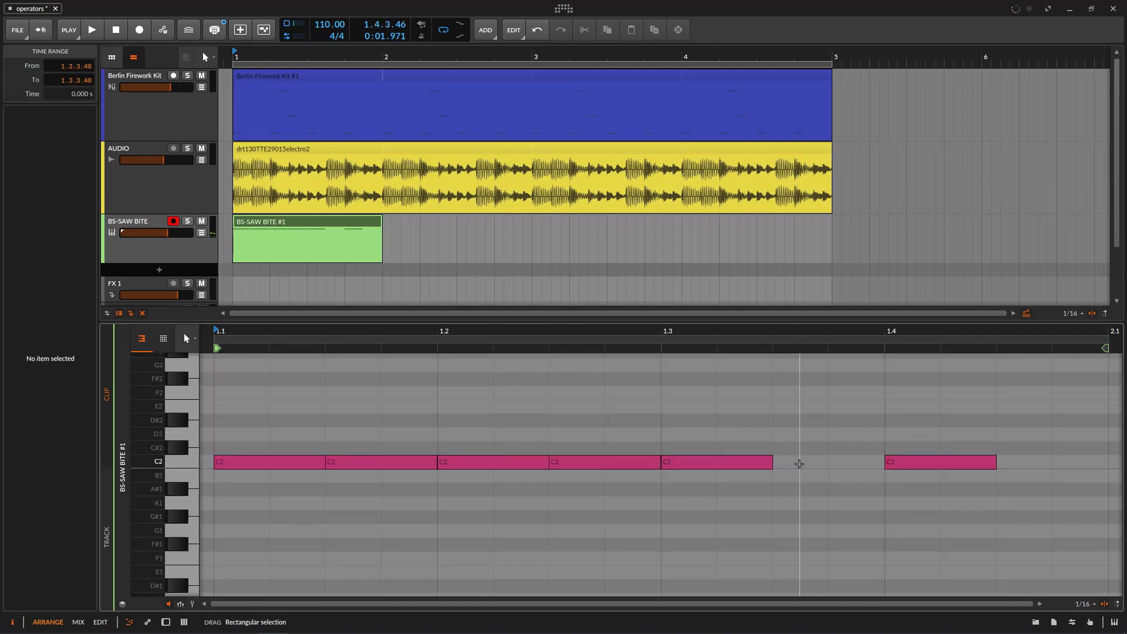
pyautogui.doubleClick(791, 463)
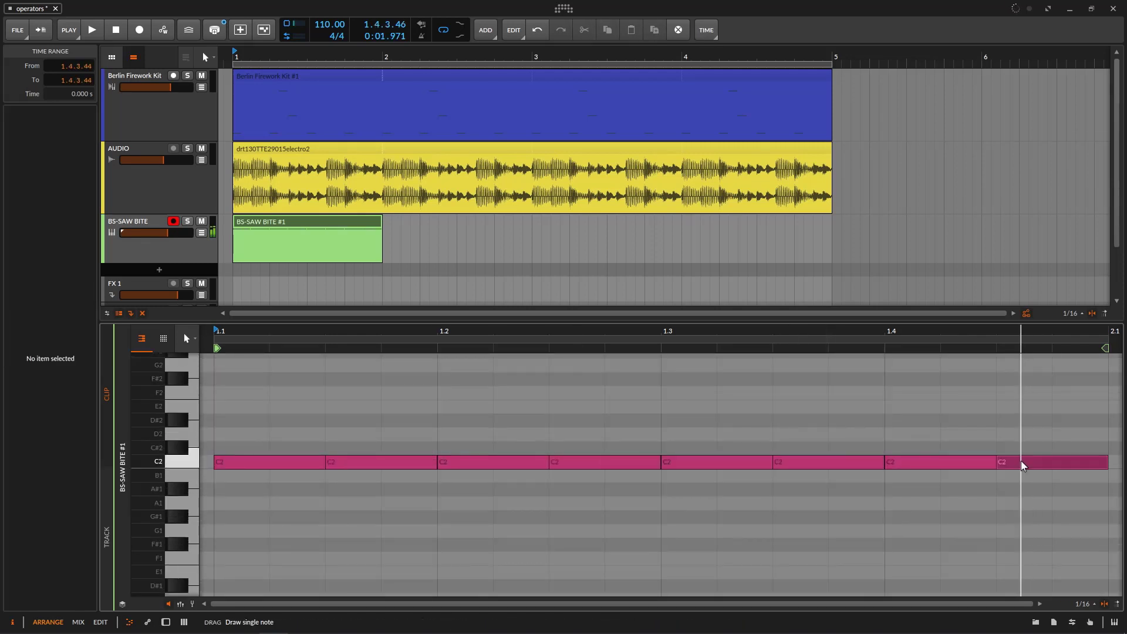
pyautogui.doubleClick(1021, 463)
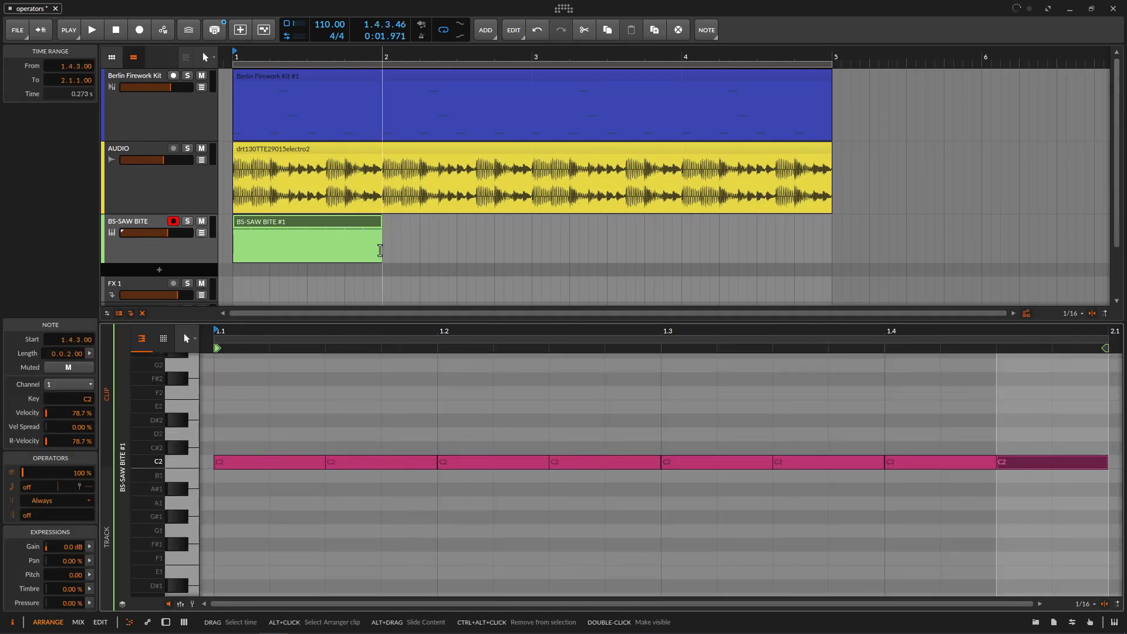
# Step: Loop the BS-SAW BITE clip out to bar 5 and play the arrangement
pyautogui.moveTo(380, 250); pyautogui.dragTo(828, 249)
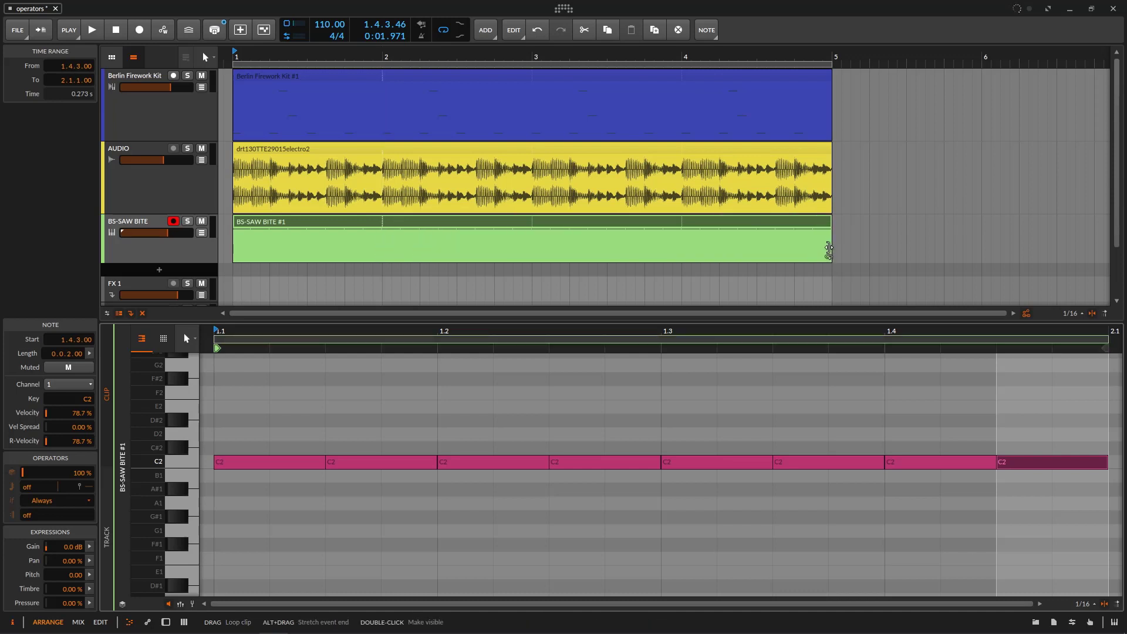
pyautogui.press('space')
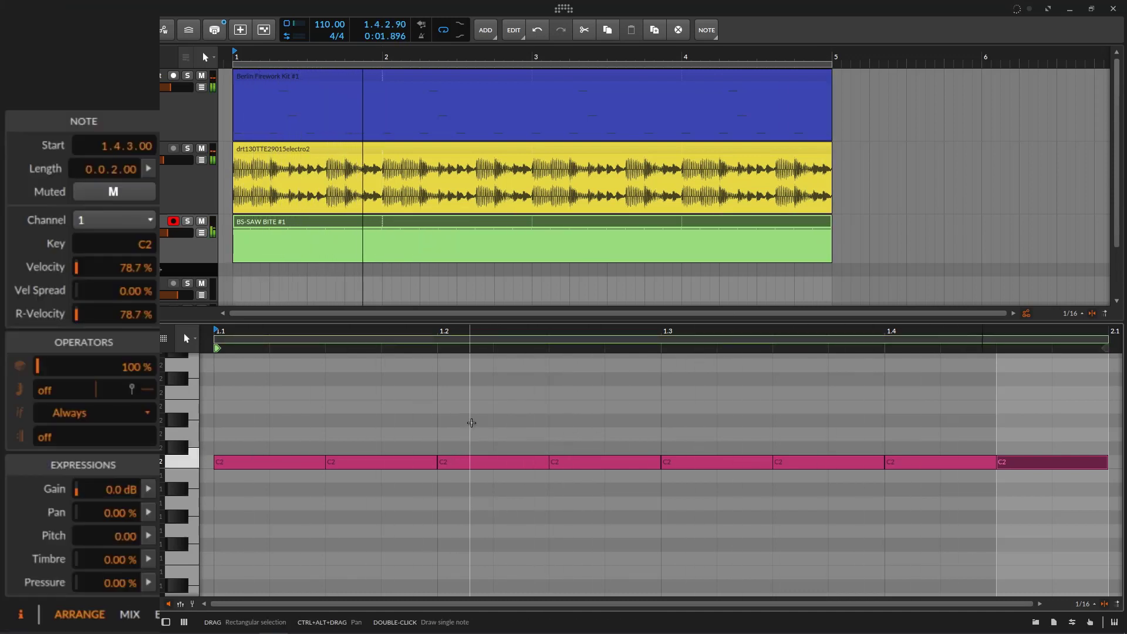
pyautogui.click(370, 409)
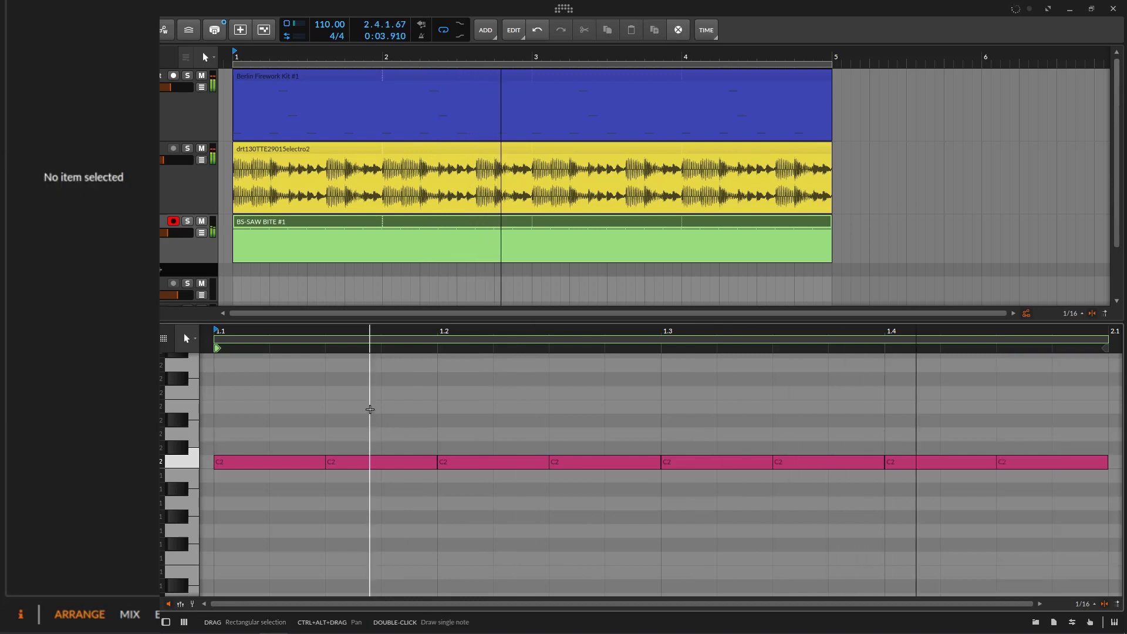
# Step: Set repeats to 3 on the C2 note at 1.1.3 and 4 on the one at 1.3.3, adjusting the latter's repeat timing and velocity
pyautogui.click(391, 466)
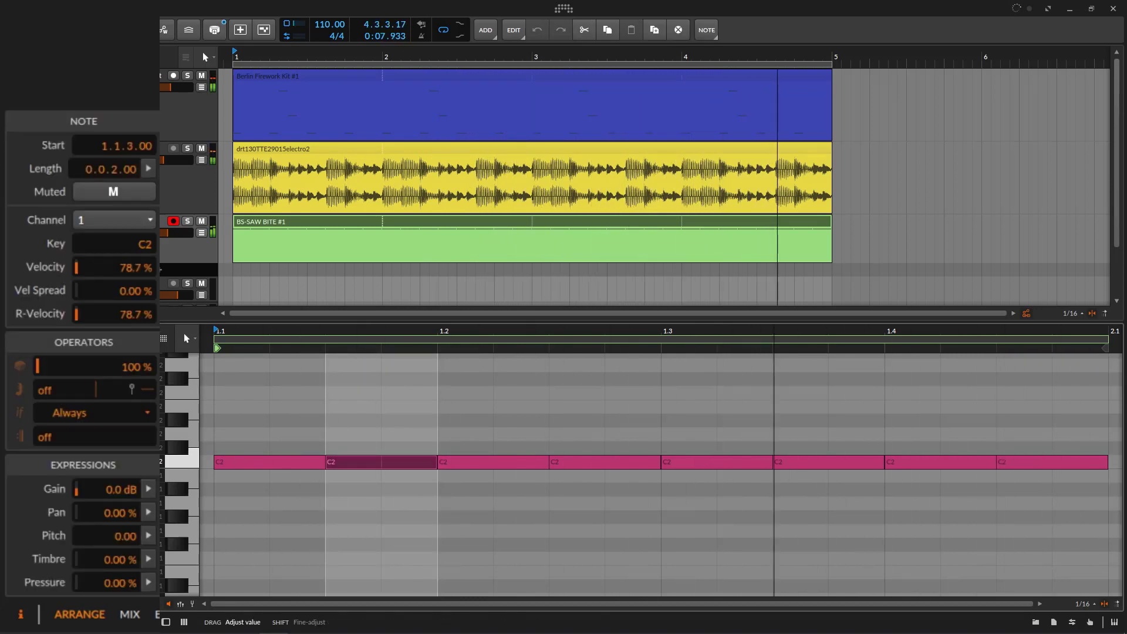
pyautogui.moveTo(47, 389); pyautogui.dragTo(47, 375)
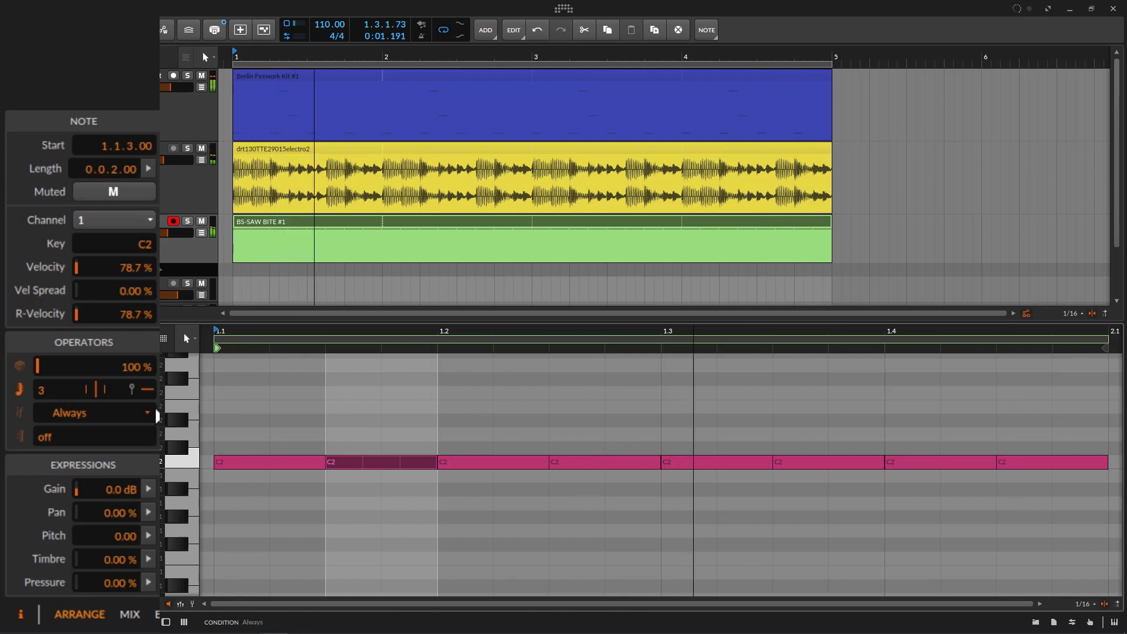
pyautogui.click(822, 465)
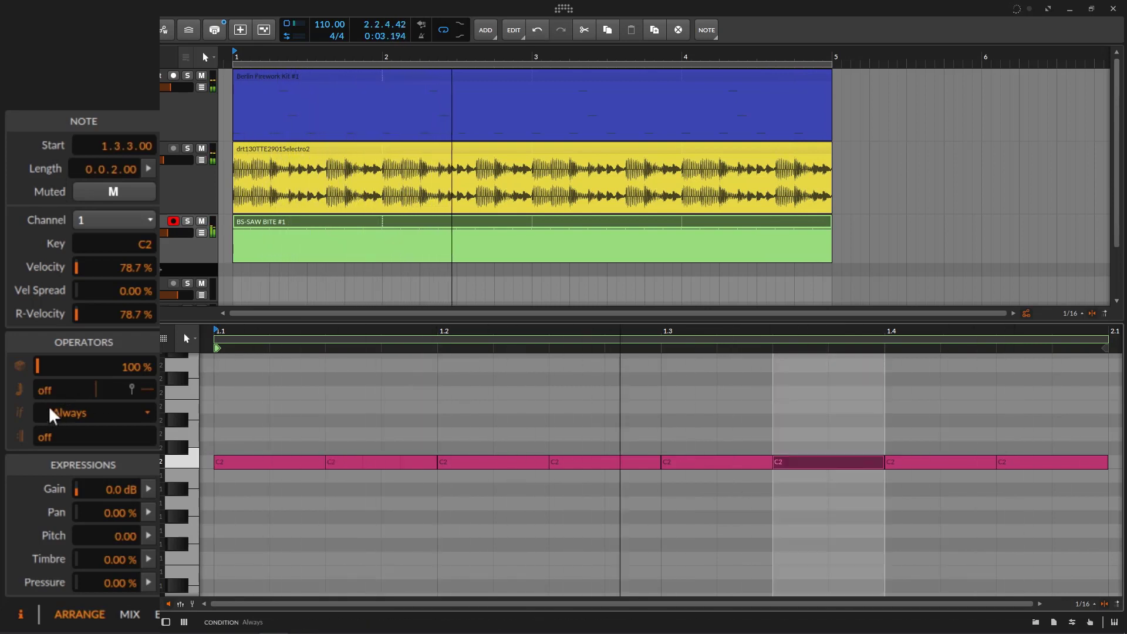
pyautogui.moveTo(46, 394); pyautogui.dragTo(109, 390)
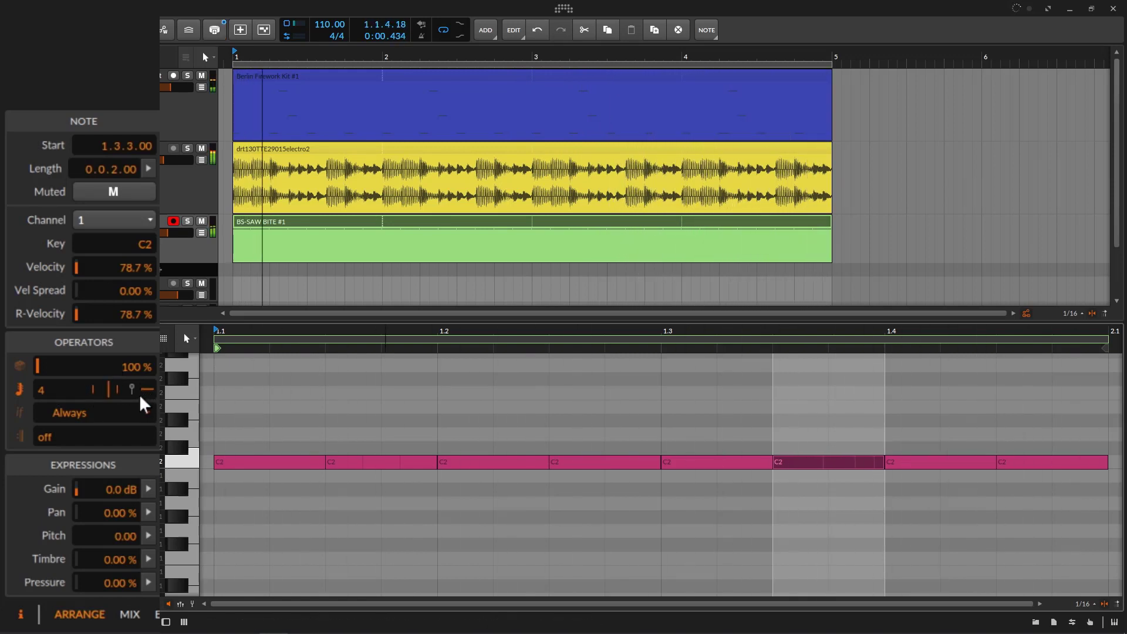
pyautogui.moveTo(148, 390)
pyautogui.mouseDown()
pyautogui.moveTo(148, 404)
pyautogui.moveTo(148, 390)
pyautogui.mouseUp()
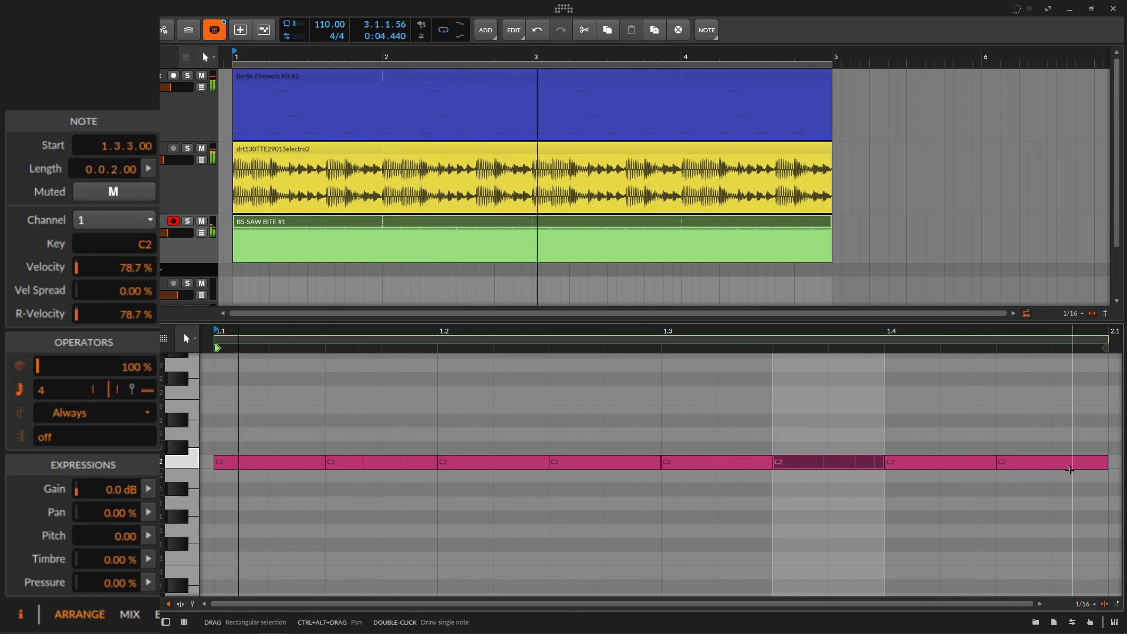
# Step: Set repeats to 4 on the C2 note at 1.4.3 and adjust its repeat velocity
pyautogui.click(1060, 464)
pyautogui.moveTo(33, 395)
pyautogui.mouseDown()
pyautogui.moveTo(32, 405)
pyautogui.moveTo(32, 394)
pyautogui.mouseUp()
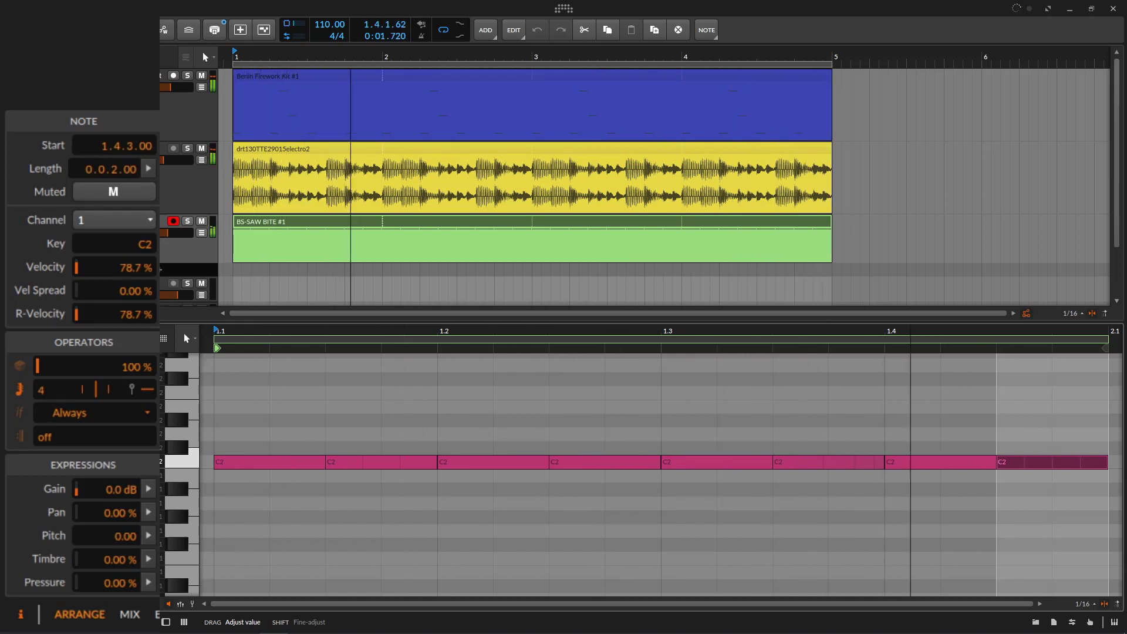
pyautogui.moveTo(151, 391); pyautogui.dragTo(150, 369)
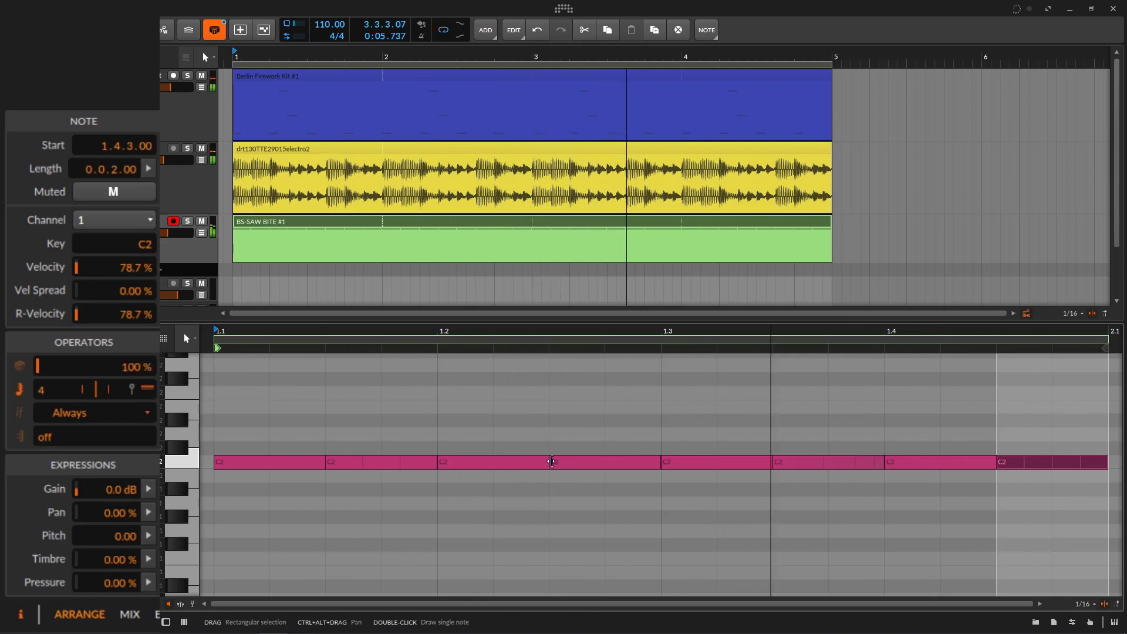
pyautogui.click(1039, 422)
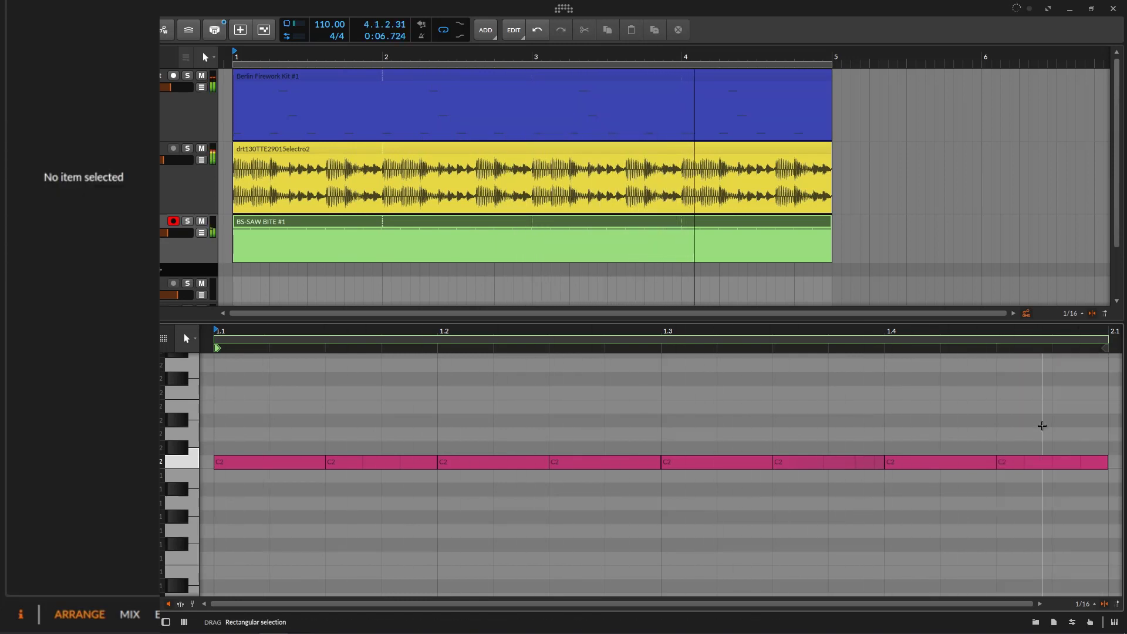
pyautogui.click(1033, 465)
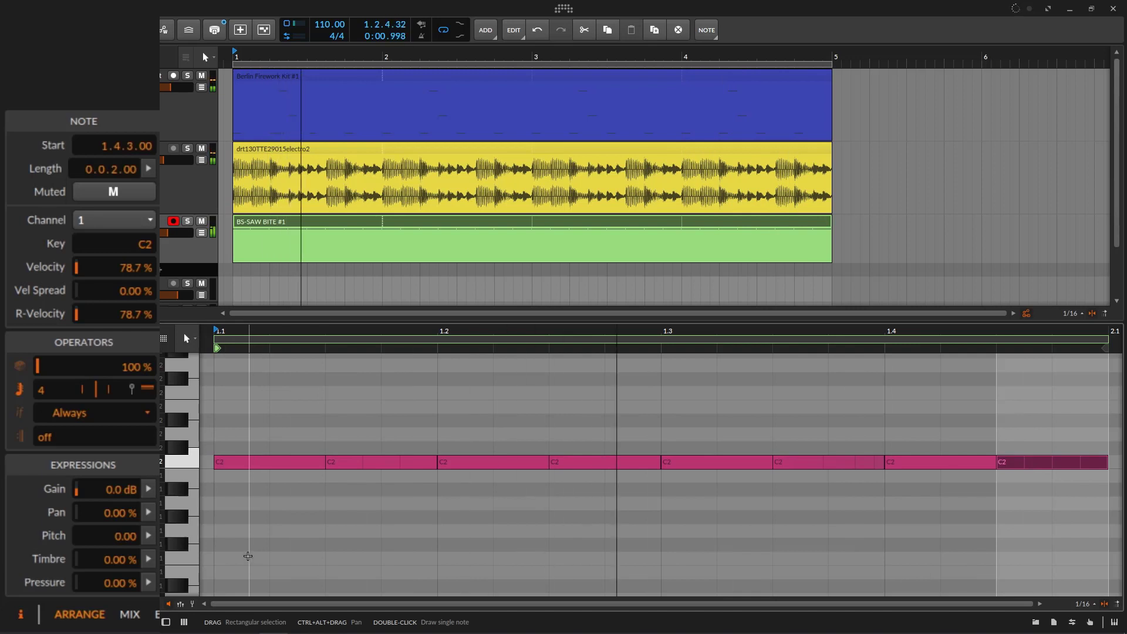
# Step: Add a C3 note at 1.4.1 in the bass clip and shorten it to one sixteenth
pyautogui.click(927, 468)
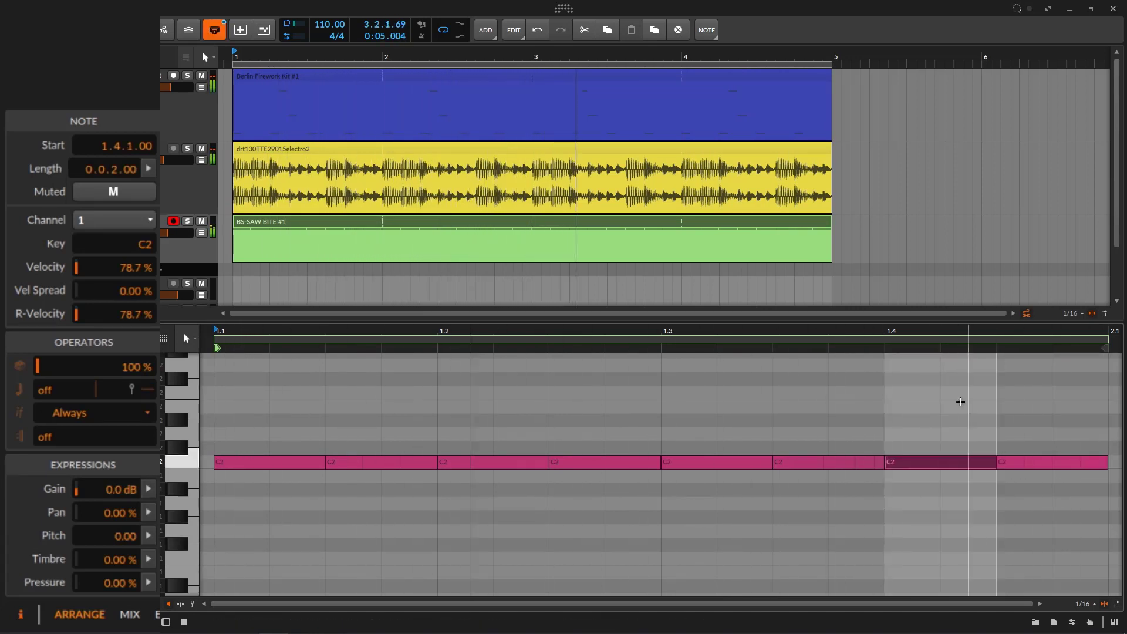
pyautogui.scroll(5, 923, 443)
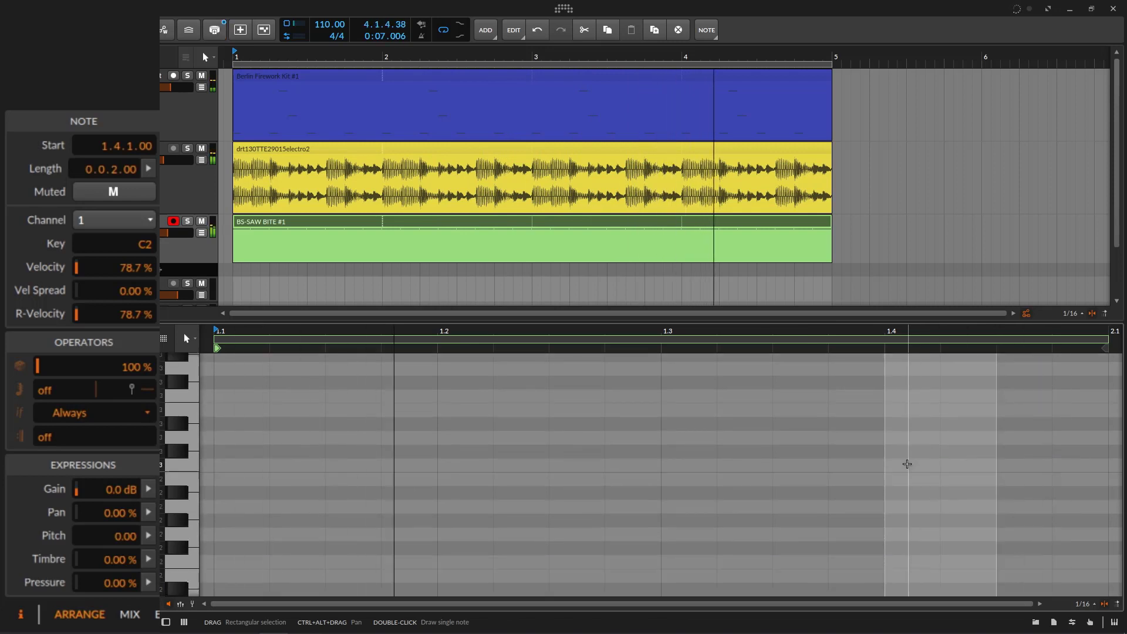
pyautogui.doubleClick(910, 454)
pyautogui.scroll(-3, 939, 438)
pyautogui.scroll(2, 945, 422)
pyautogui.doubleClick(911, 424)
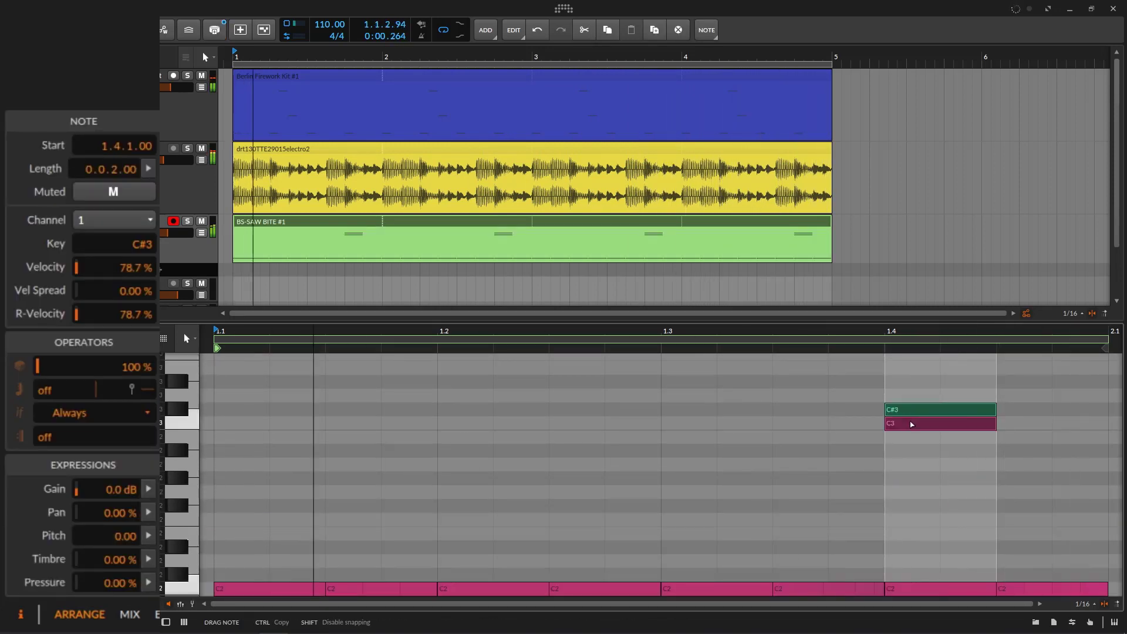
pyautogui.moveTo(911, 424); pyautogui.dragTo(911, 424)
pyautogui.moveTo(994, 423); pyautogui.dragTo(946, 422)
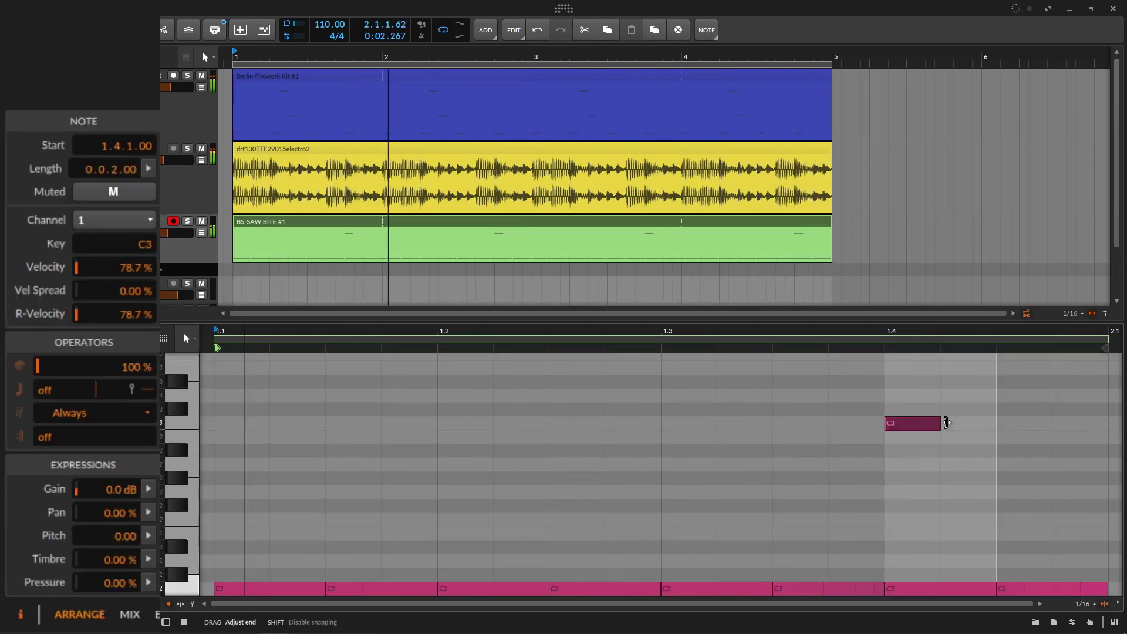
# Step: Trim the start of the C2 note at 1.4.1 to 1.4.2, making it 0.0.1.00 long
pyautogui.scroll(-5, 969, 455)
pyautogui.click(903, 425)
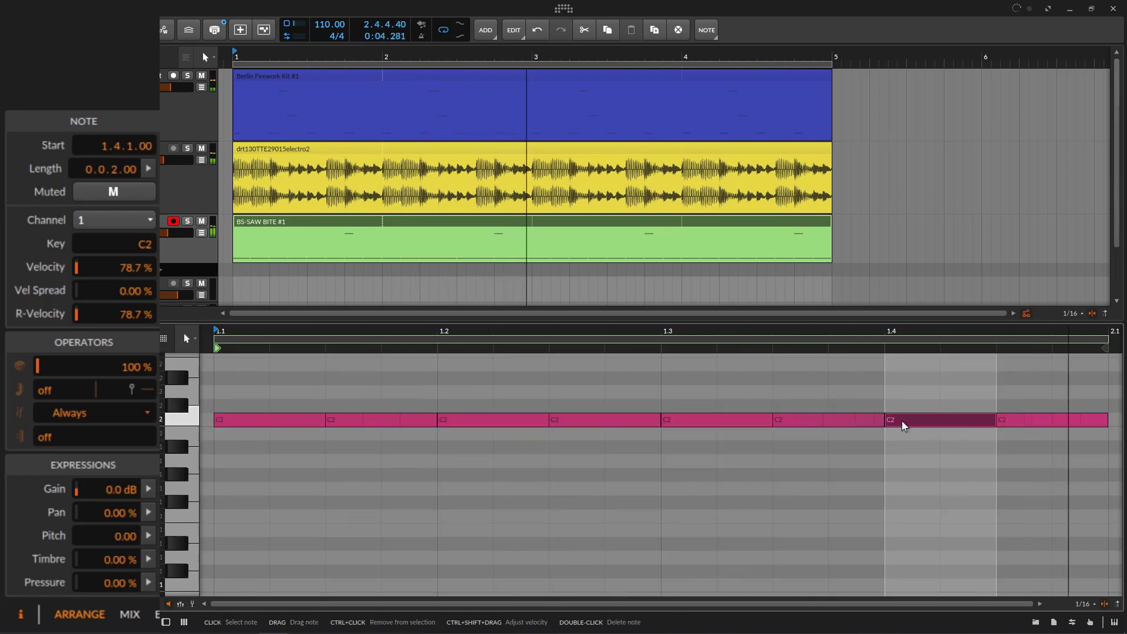
pyautogui.moveTo(886, 420); pyautogui.dragTo(940, 420)
pyautogui.scroll(3, 888, 503)
pyautogui.scroll(-1, 888, 503)
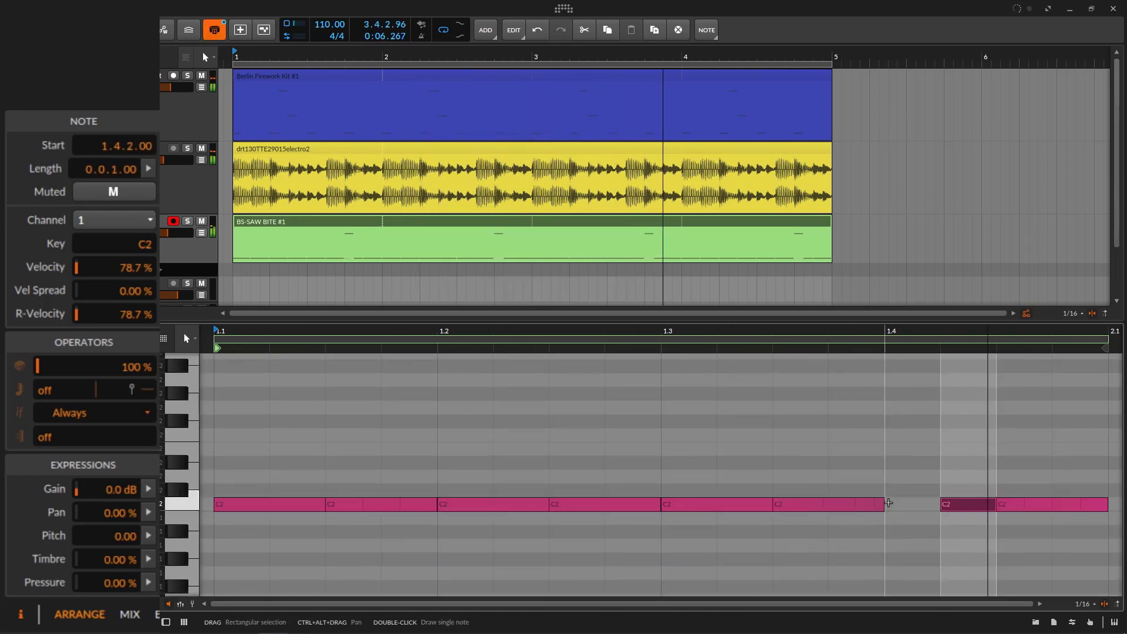
# Step: Add a C3 note 0.0.1.00 long at 1.2.1 in the bass clip
pyautogui.scroll(3, 888, 503)
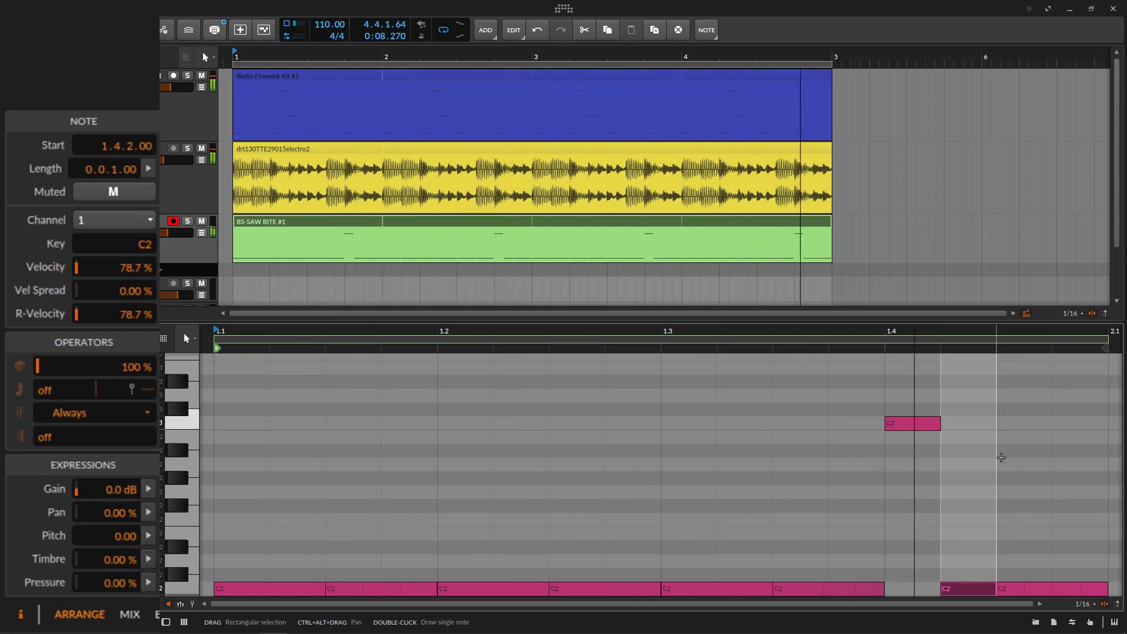
pyautogui.scroll(-2, 727, 437)
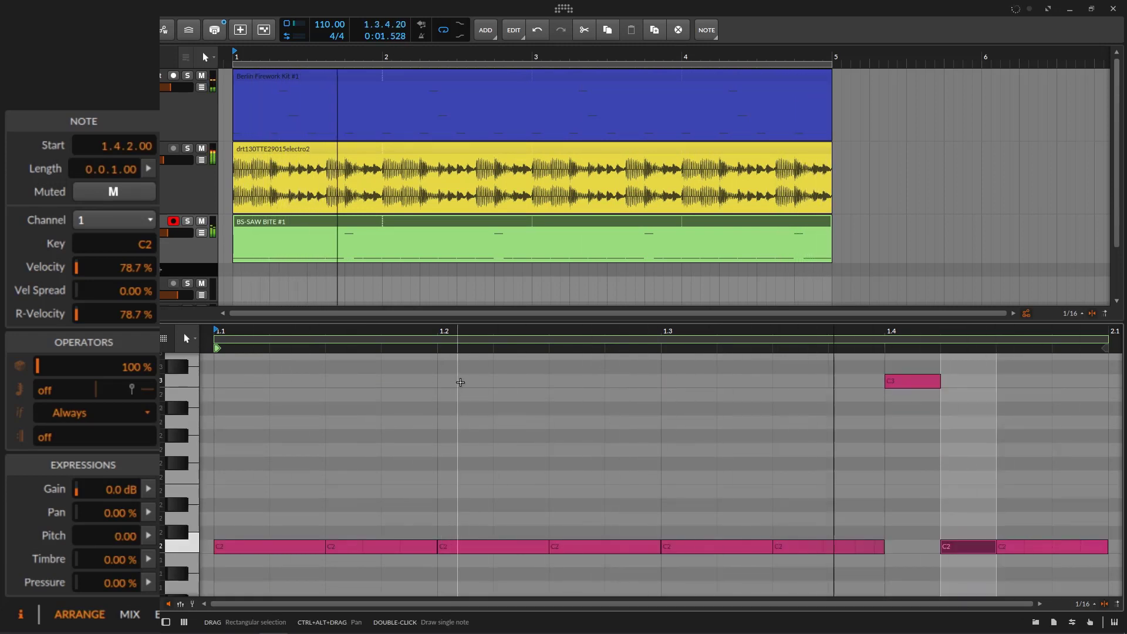
pyautogui.doubleClick(460, 382)
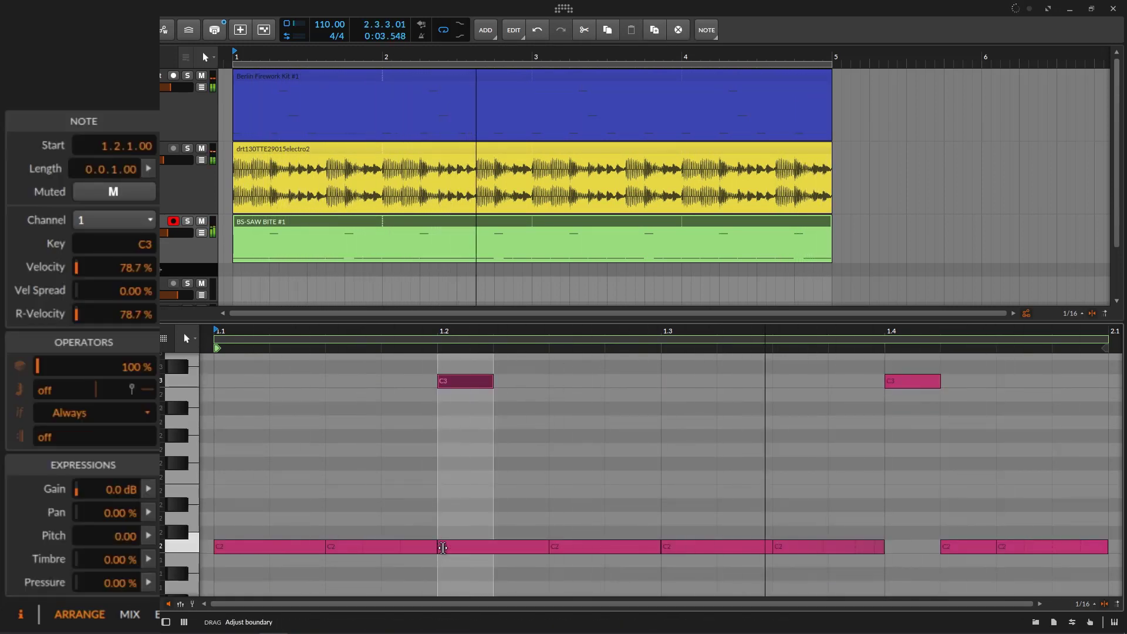
# Step: Trim the start of the C2 note at 1.2.1 to 1.2.2, making it 0.0.1.00 long
pyautogui.moveTo(443, 547); pyautogui.dragTo(503, 546)
pyautogui.hotkey('ctrl', 'z')
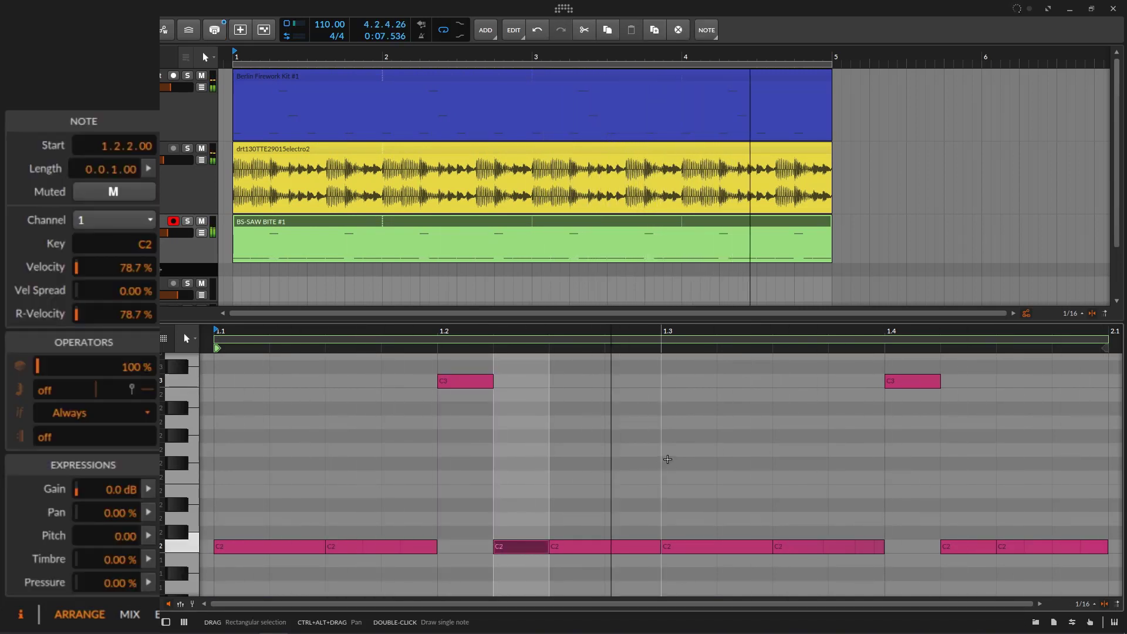
# Step: Set recurrence on both C3 notes in the bass clip to a length of 4, with only the second and fourth cycles active
pyautogui.moveTo(459, 366); pyautogui.dragTo(962, 392)
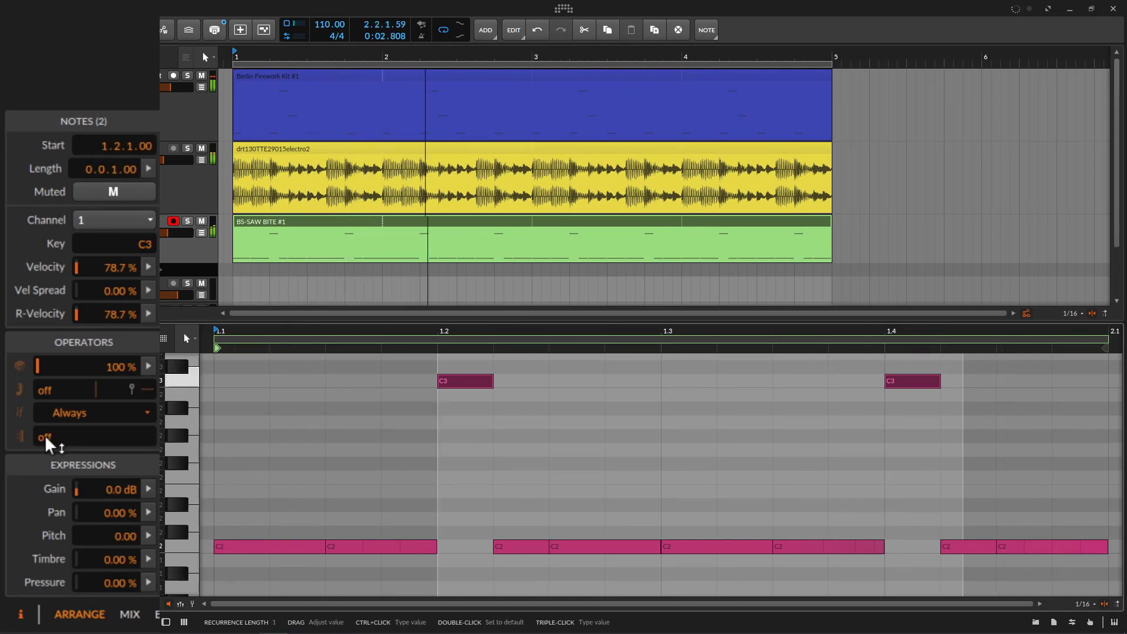
pyautogui.click(21, 437)
pyautogui.click(21, 435)
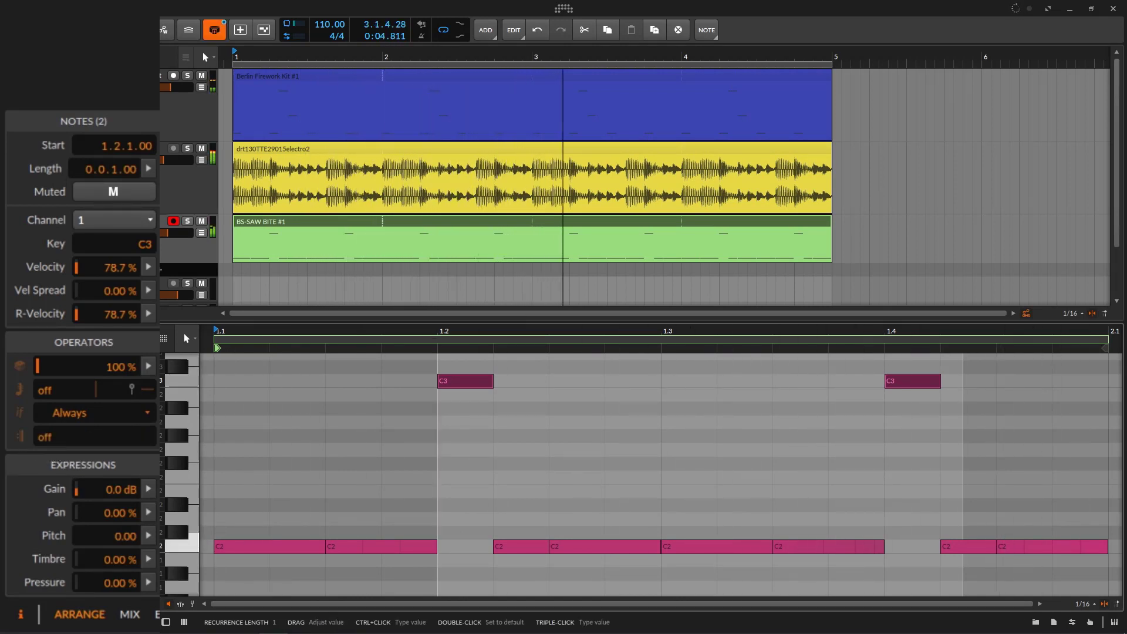
pyautogui.moveTo(45, 437); pyautogui.dragTo(44, 414)
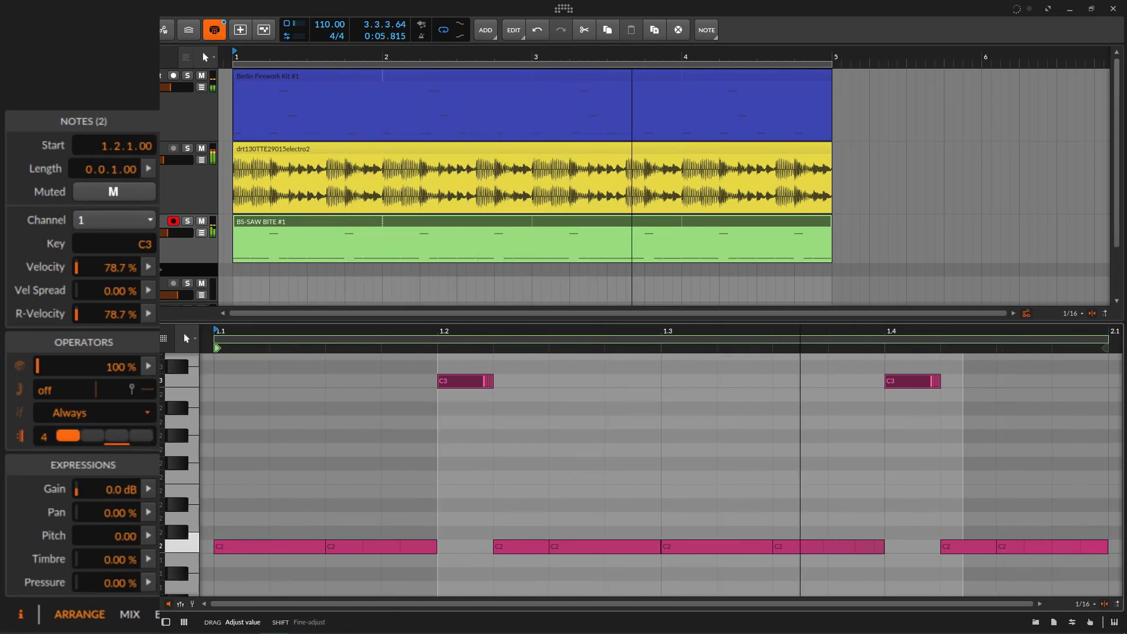
pyautogui.click(92, 435)
pyautogui.click(69, 436)
pyautogui.click(140, 436)
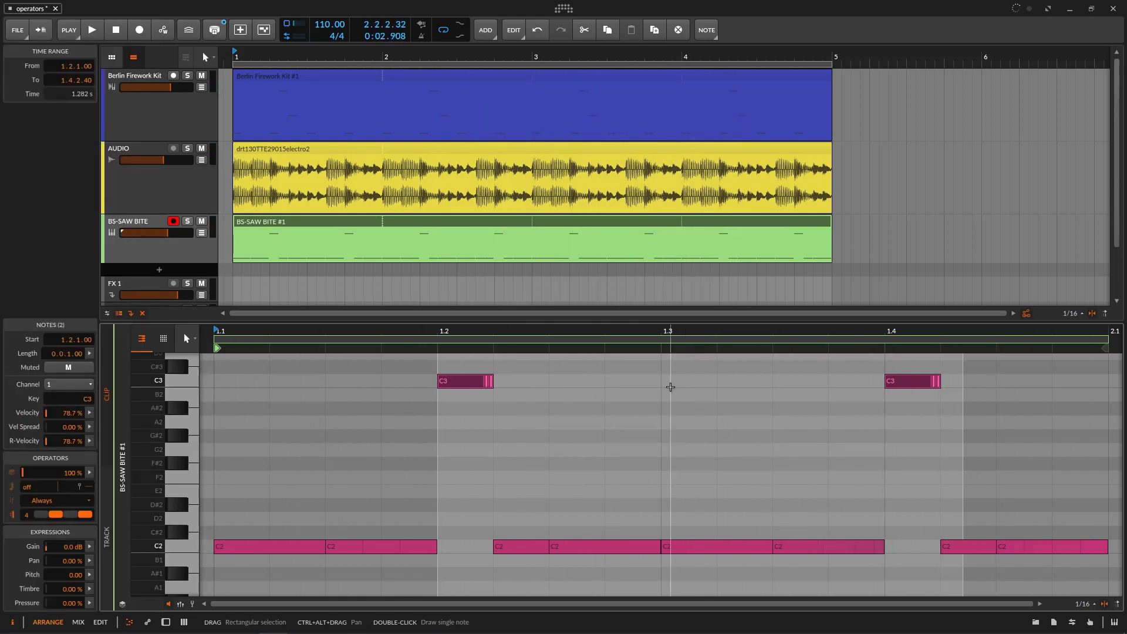
# Step: Select the Berlin Firework Kit, AUDIO and BS-SAW BITE tracks one after another to review them
pyautogui.click(152, 122)
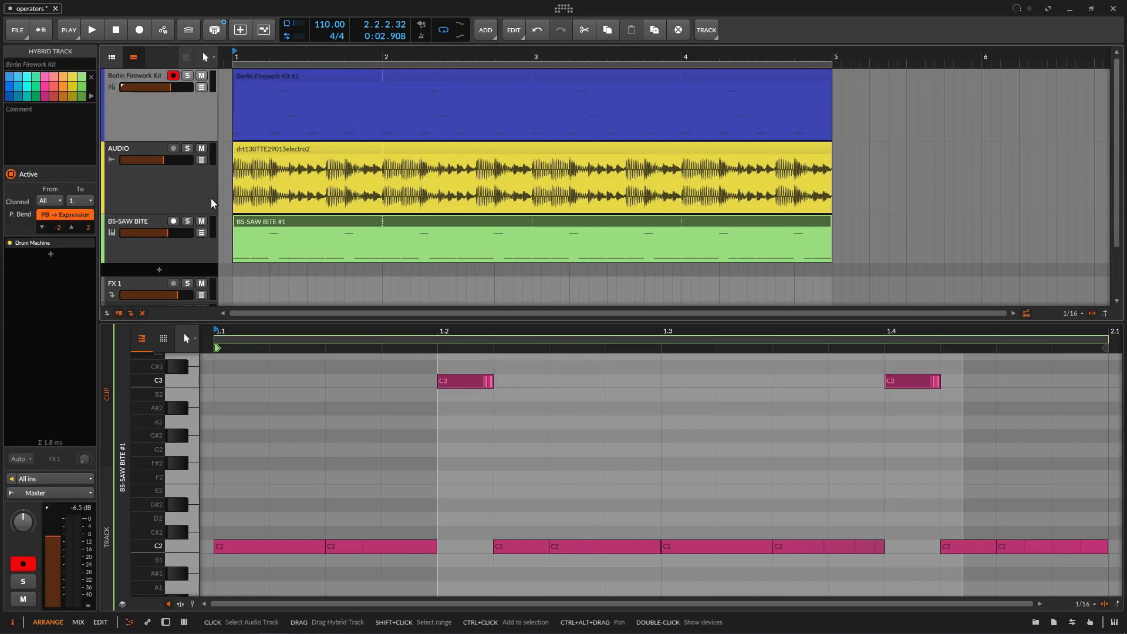
pyautogui.click(175, 185)
pyautogui.click(170, 257)
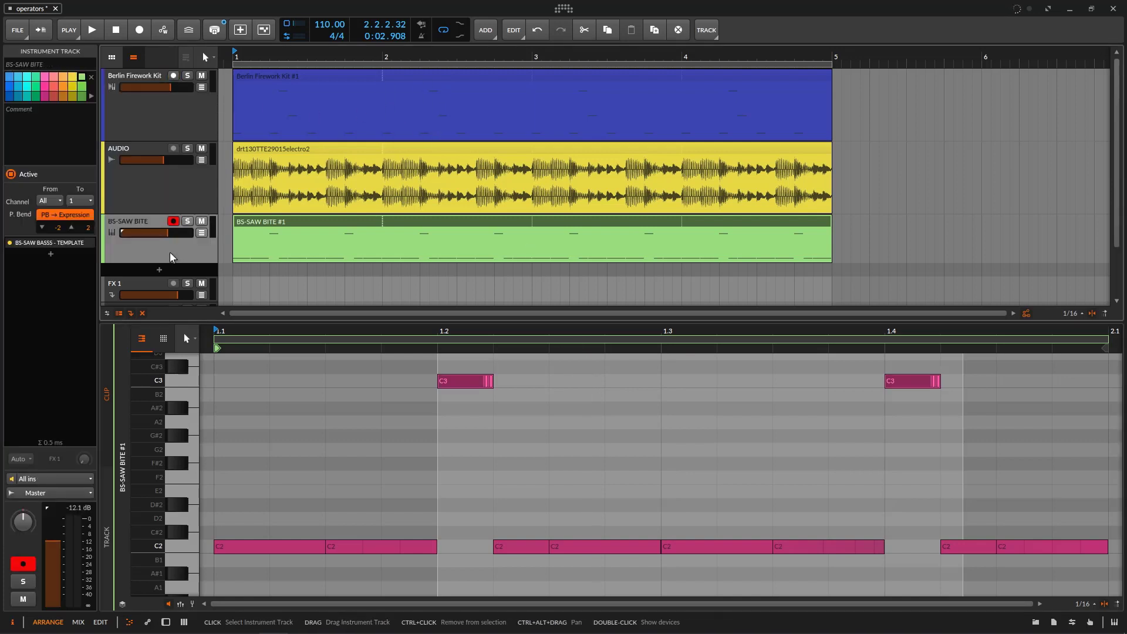